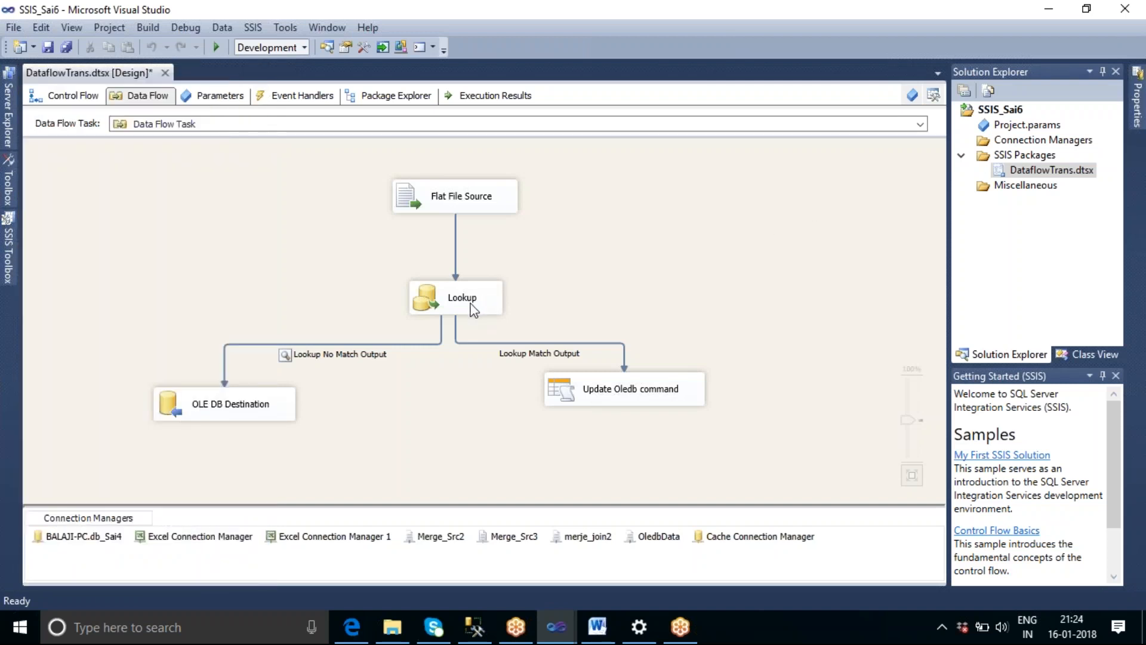
Examine the general settings of the Lookup transformation, then leave the editor without changes.
click(473, 309)
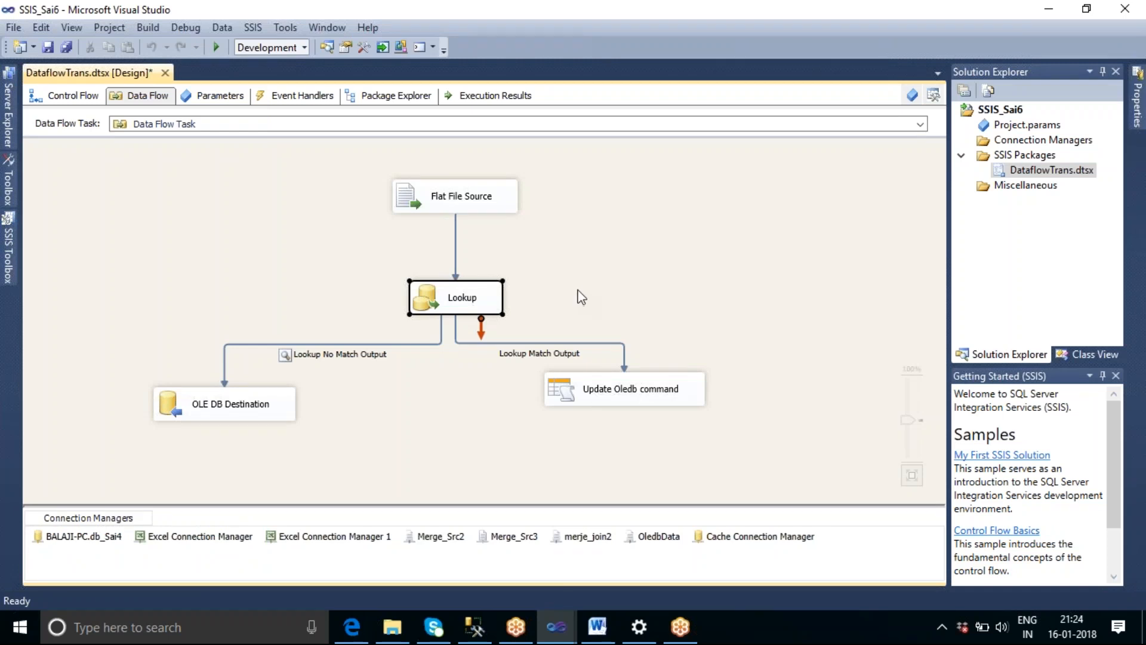
double_click(432, 314)
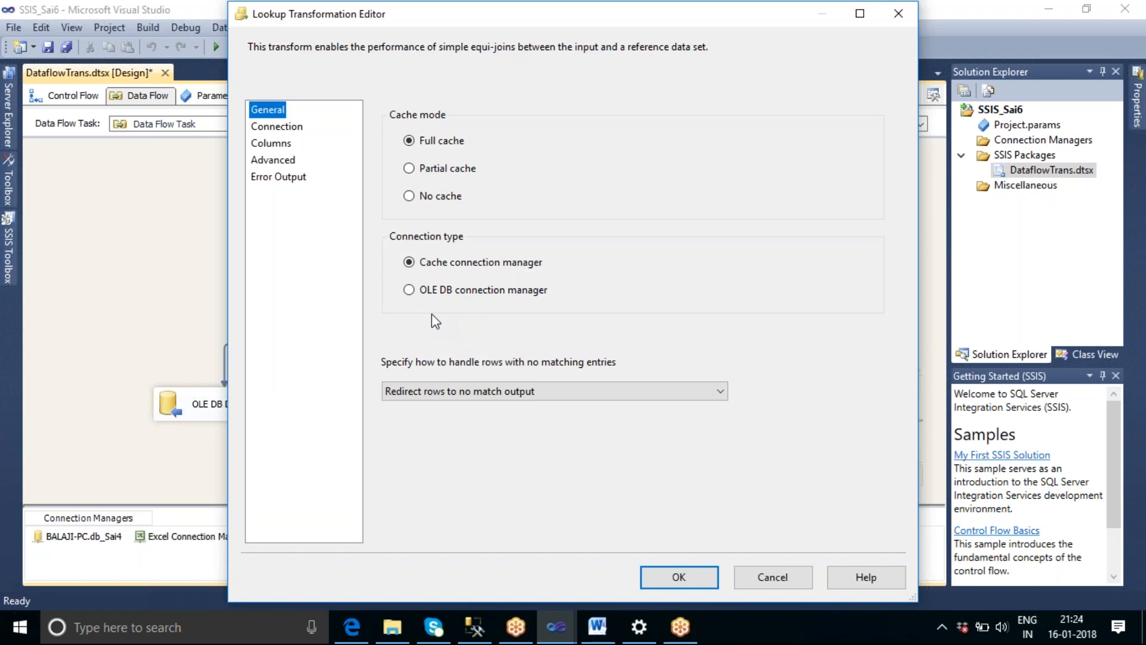
click(763, 582)
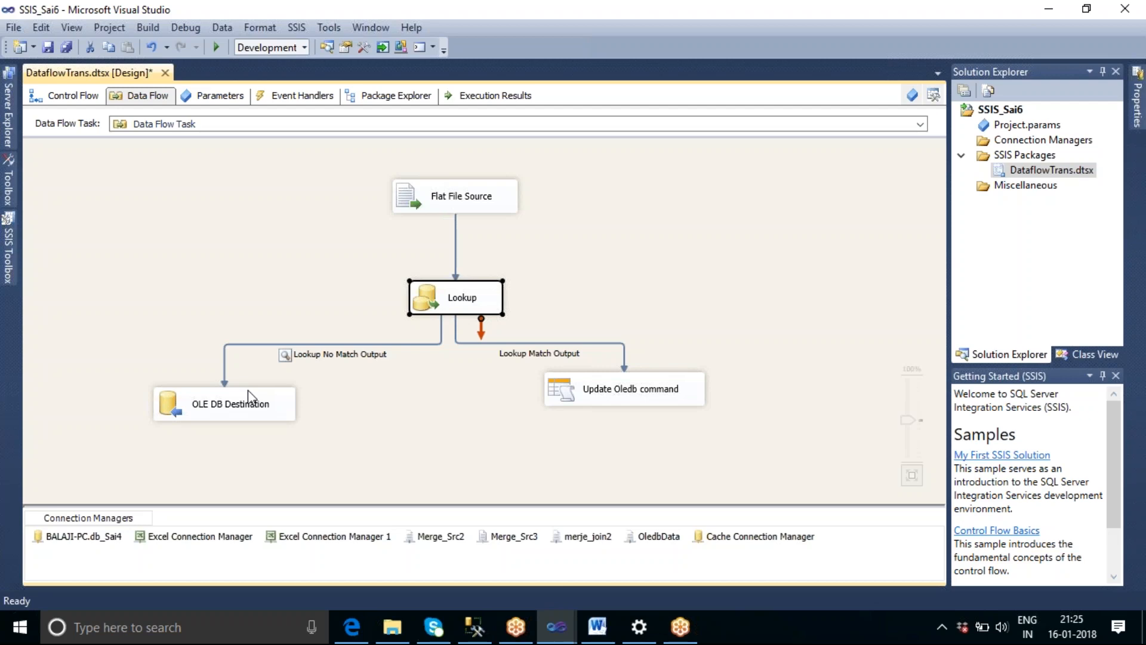
click(759, 625)
right_click(758, 623)
click(819, 508)
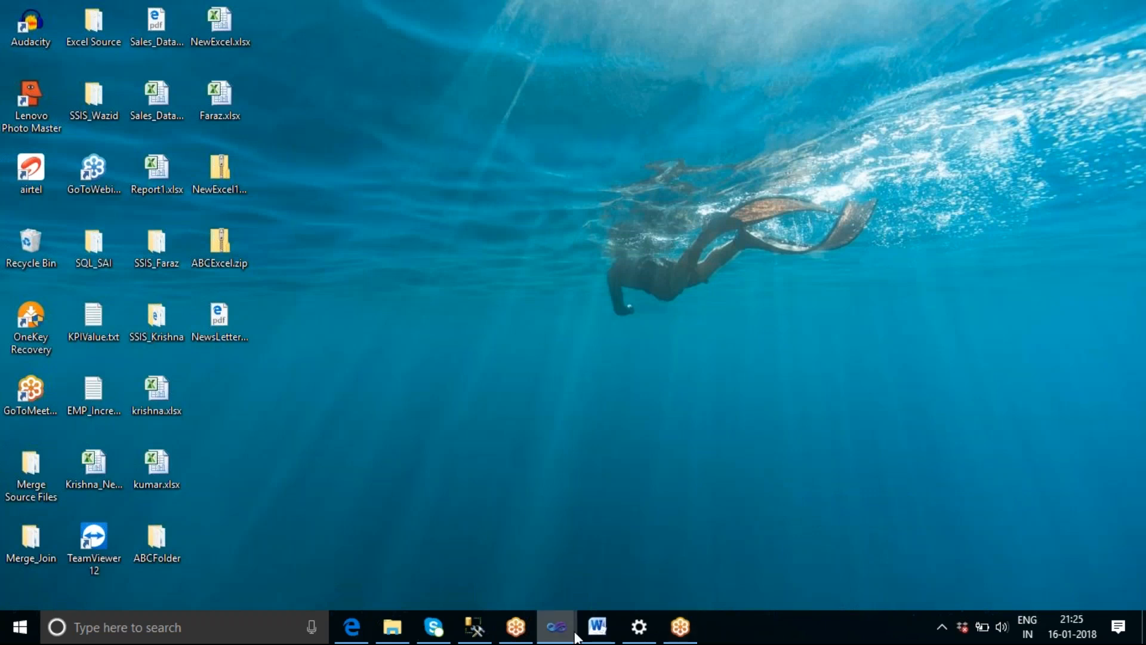
mouse_move(557, 628)
click(492, 574)
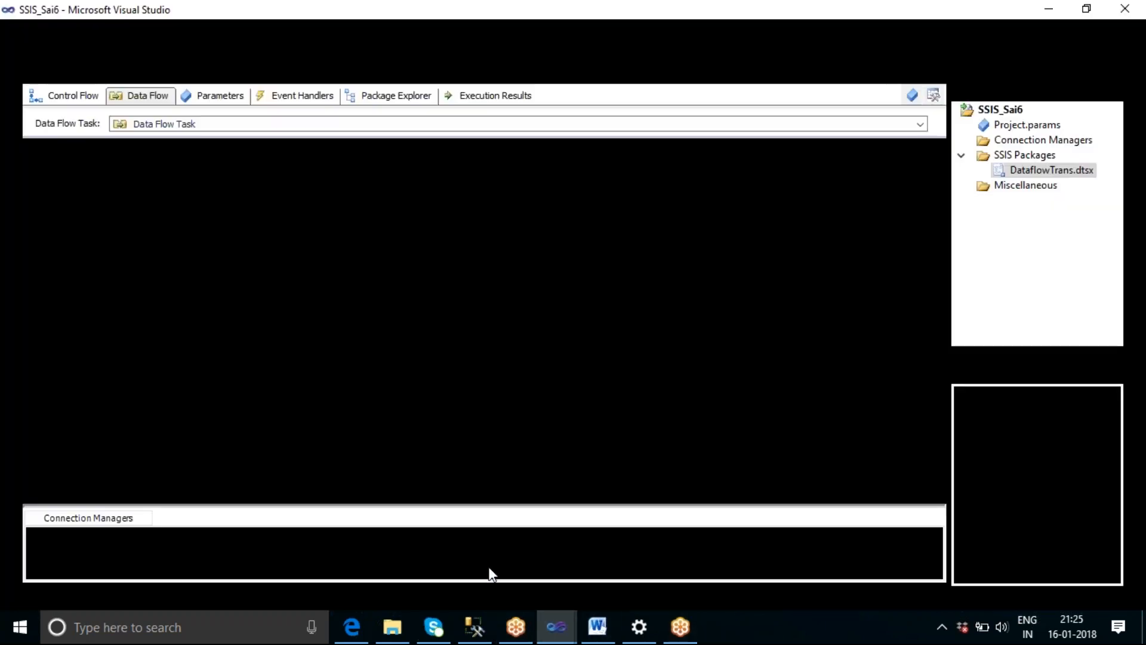
Check which flat file connection manager the Flat File Source uses and close its editor.
click(490, 213)
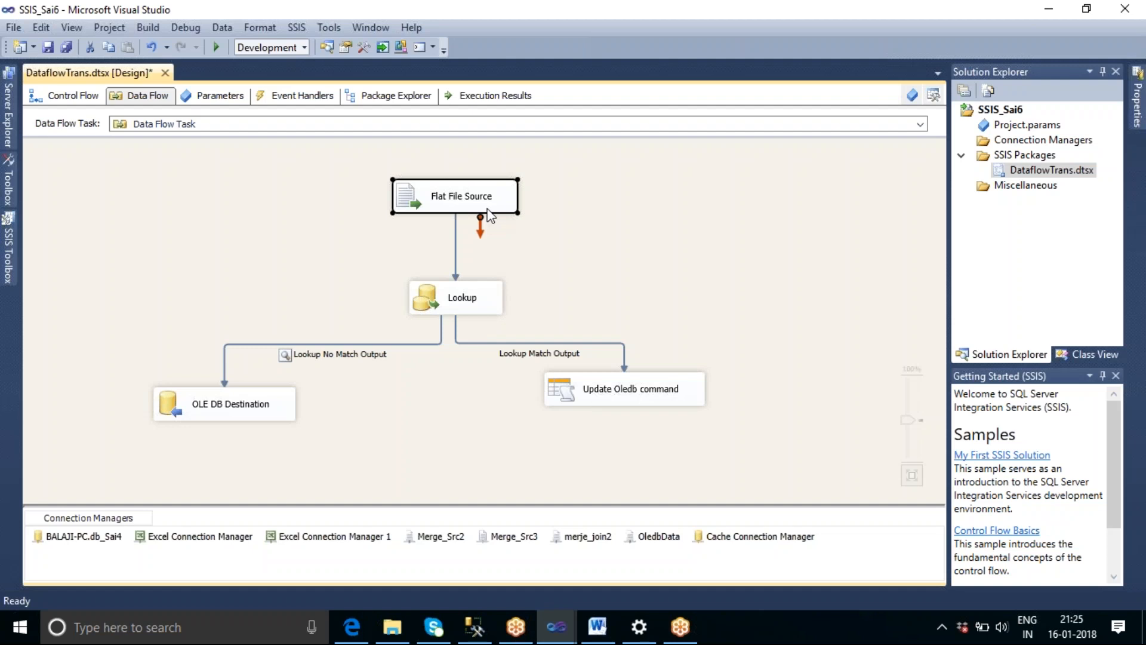
double_click(487, 210)
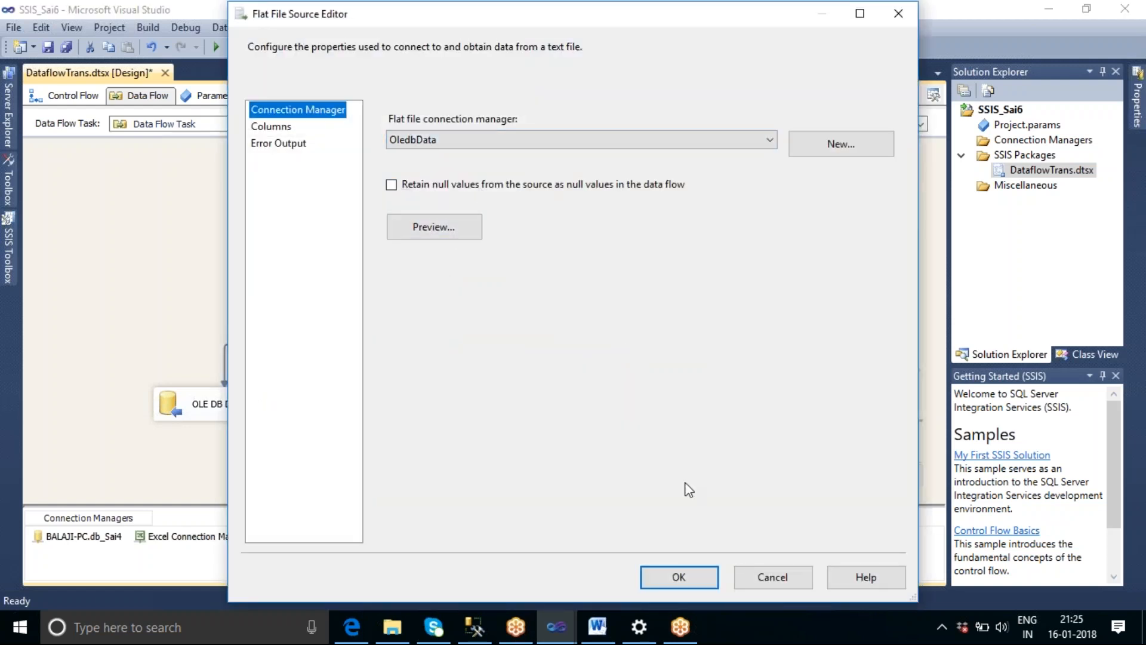
click(675, 578)
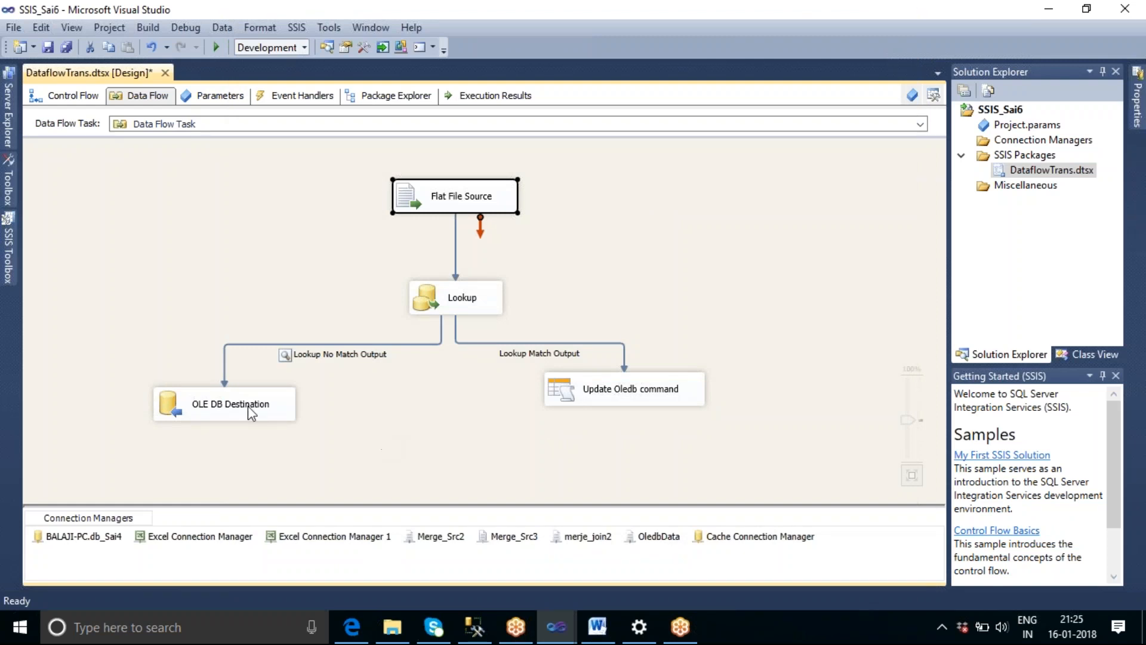
Check which table the OLE DB Destination loads into, then leave its editor without changes.
click(249, 408)
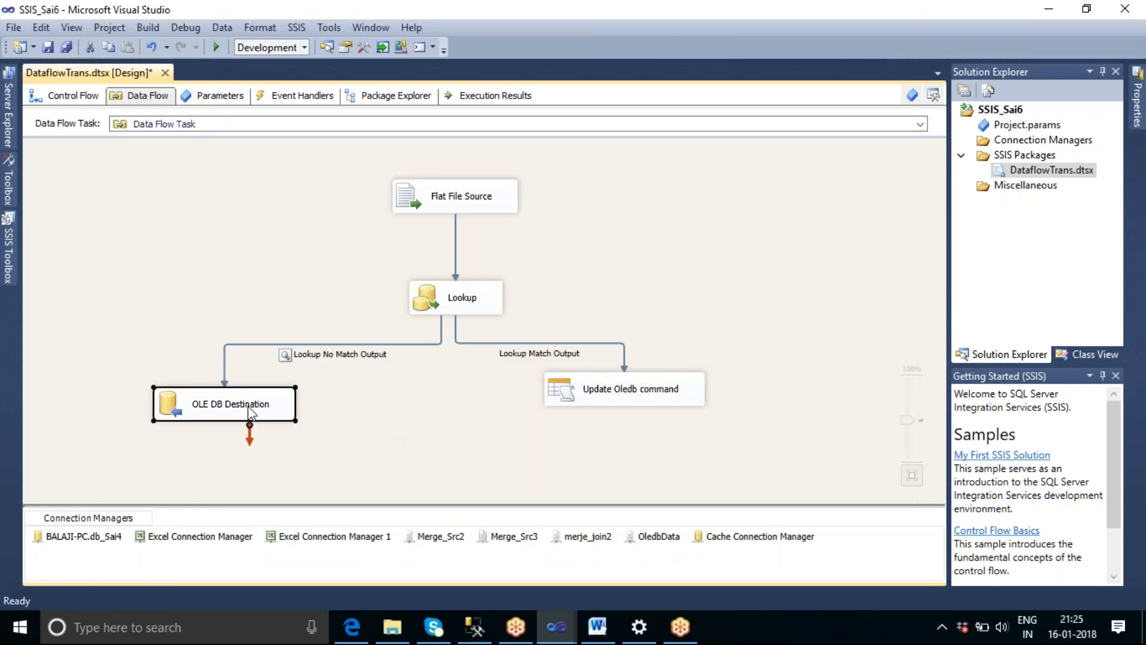
double_click(249, 408)
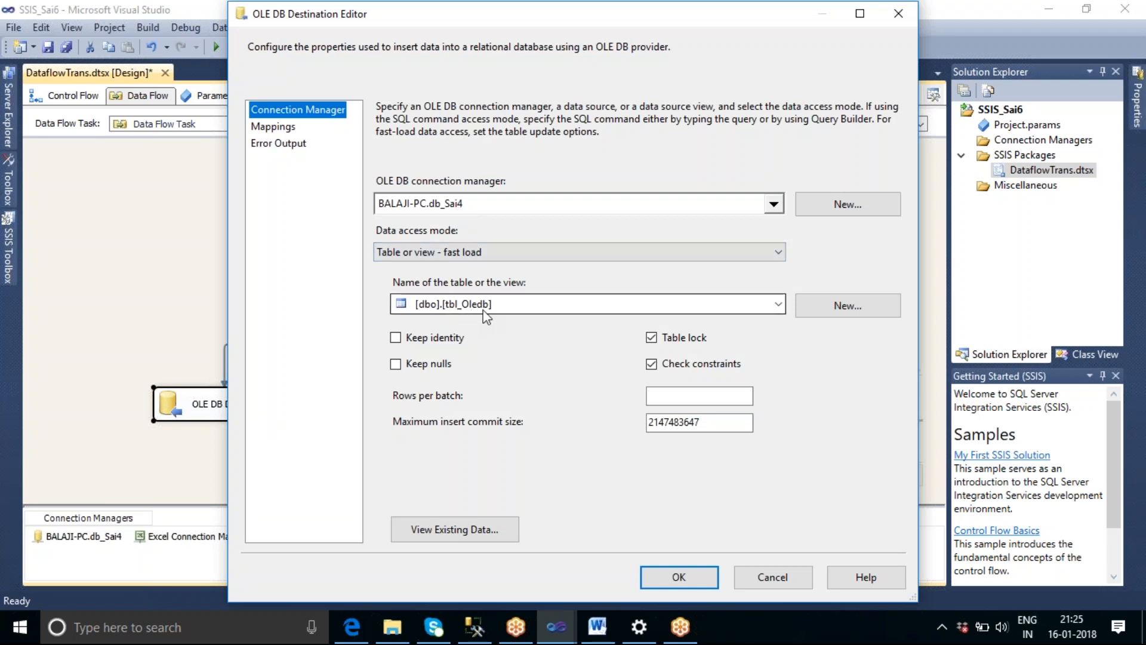
click(780, 578)
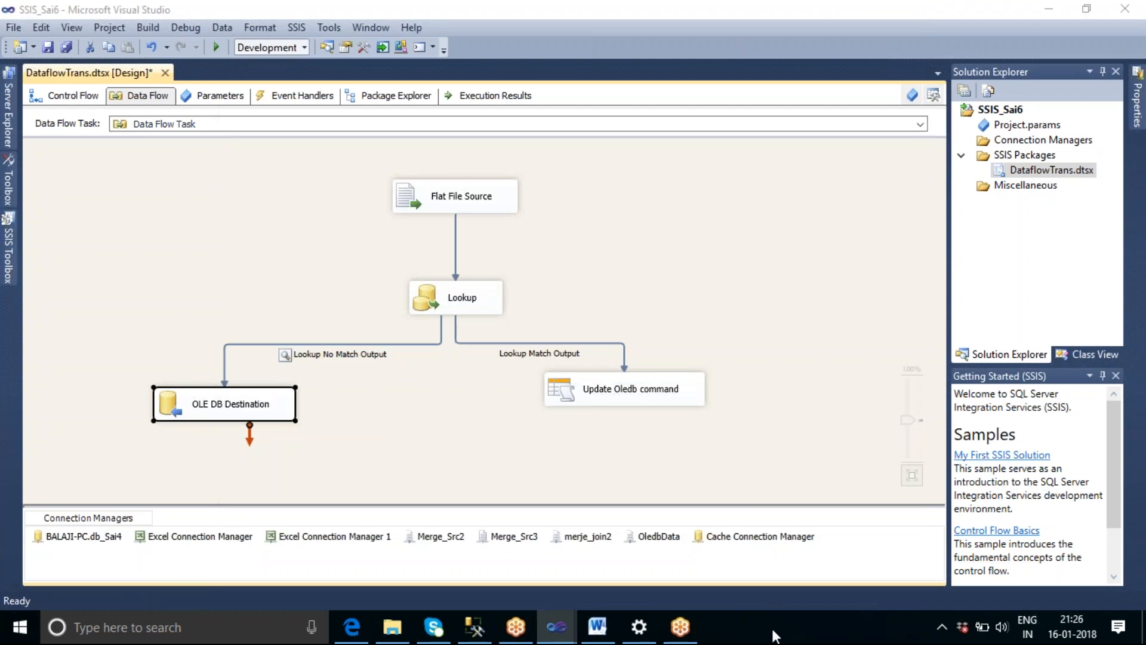
Switch to File Explorer and open OledbData.txt from the Merge Source Files folder on the Desktop.
right_click(774, 633)
click(833, 514)
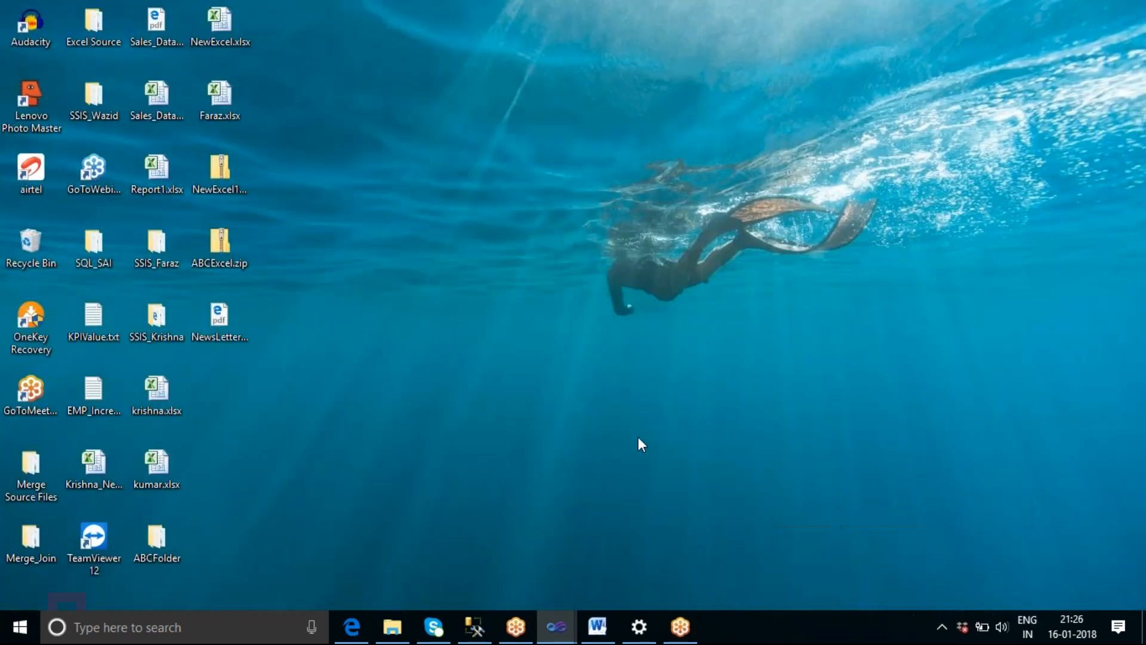
click(392, 626)
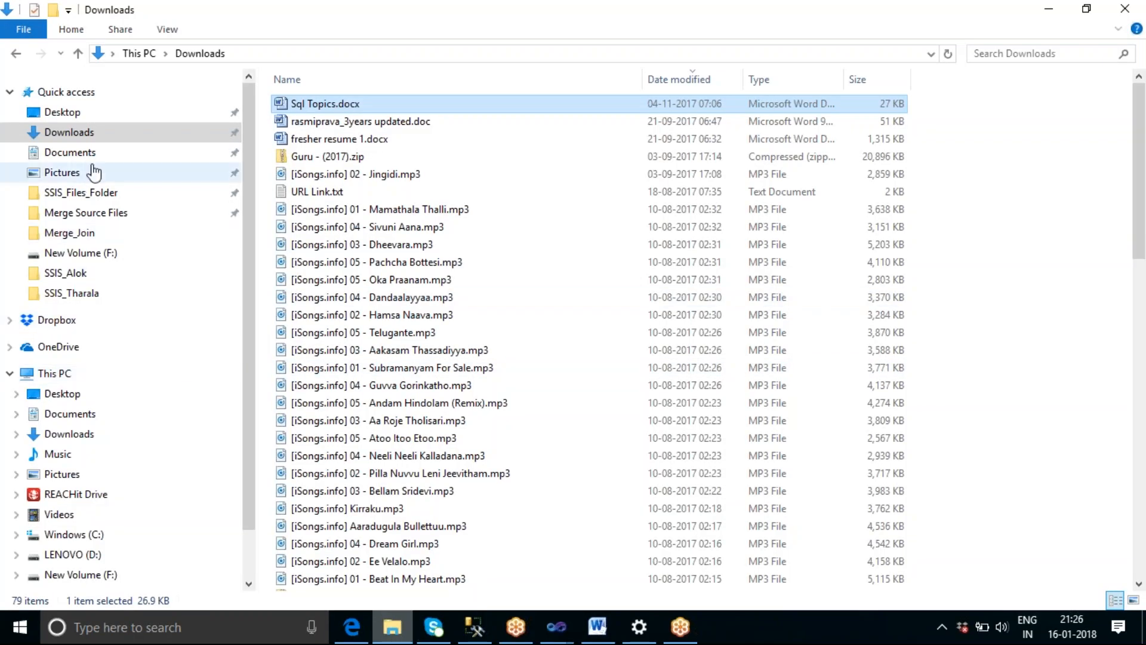
click(65, 115)
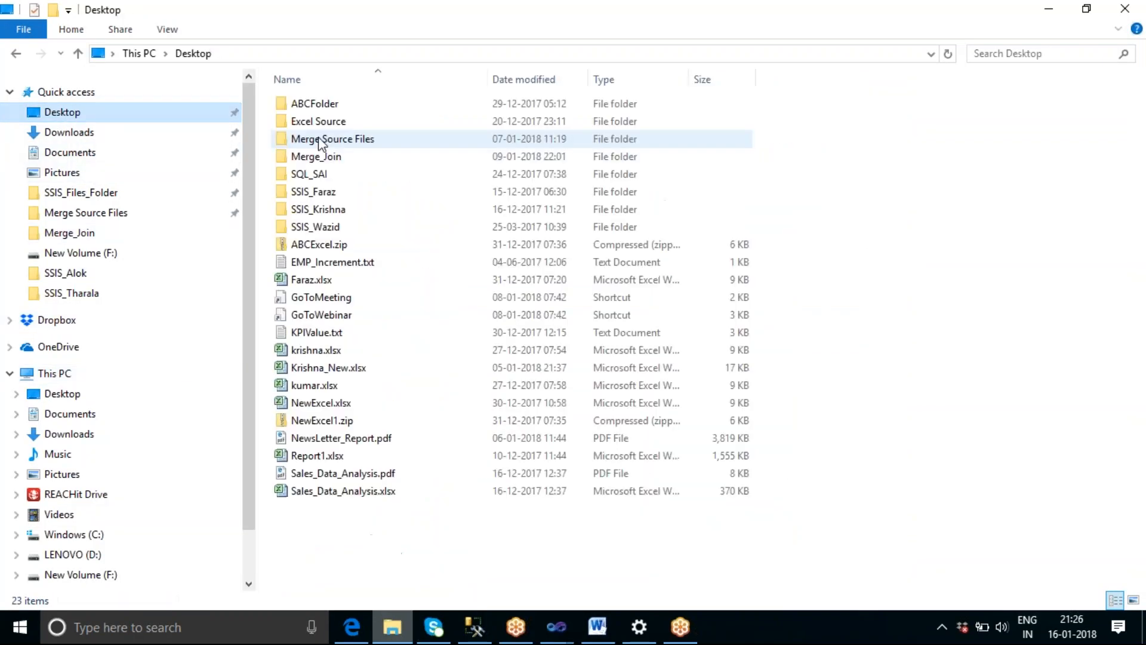
double_click(334, 142)
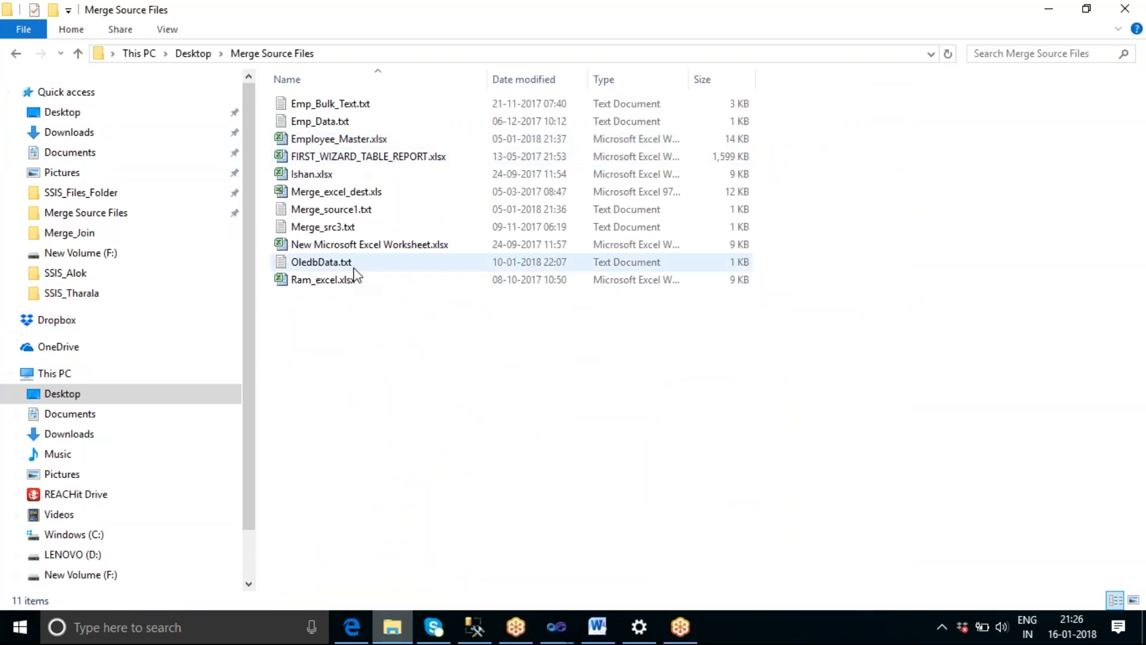
click(335, 264)
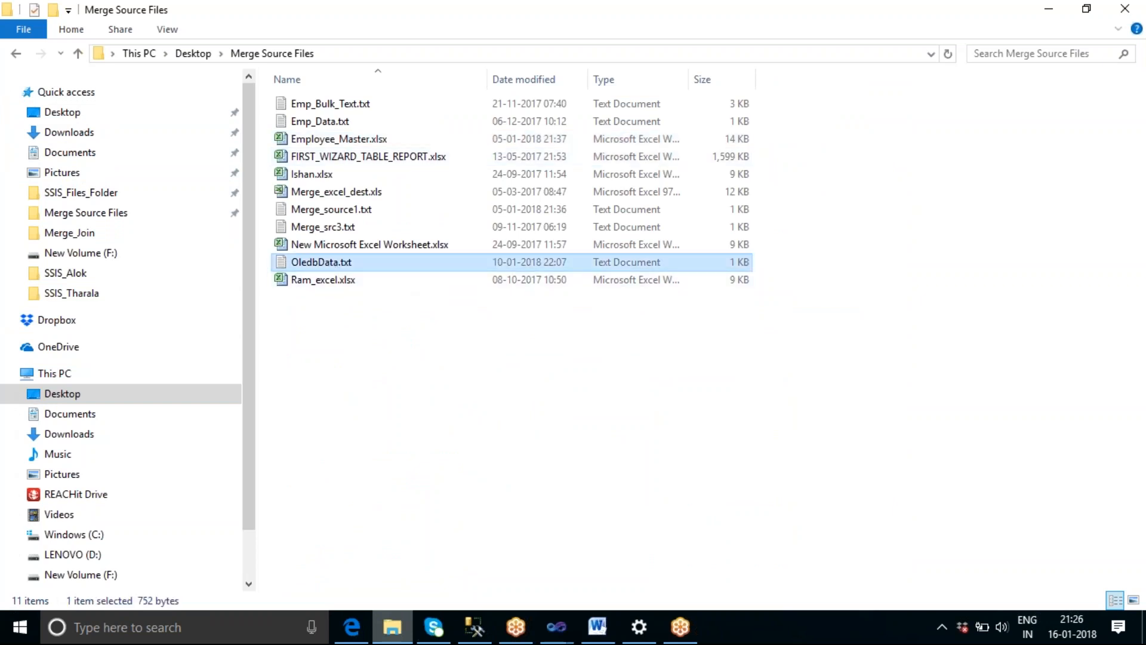
key(Return)
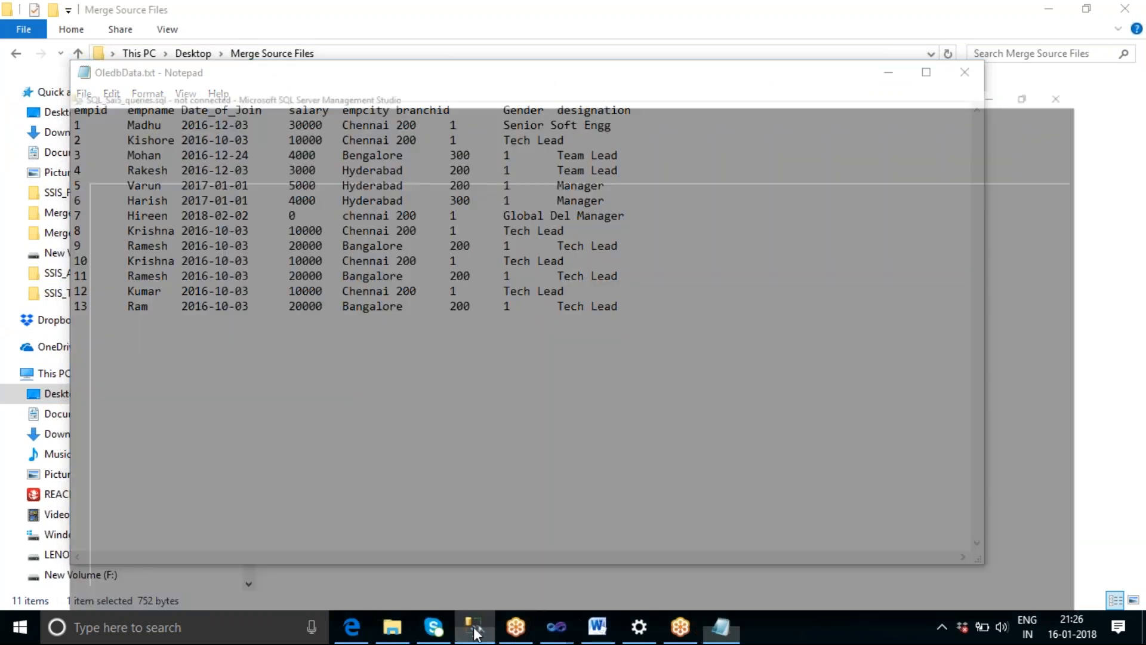
Switch to SQL Server Management Studio, connect the open query to the database engine, and run USE DB_Sai4.
click(475, 627)
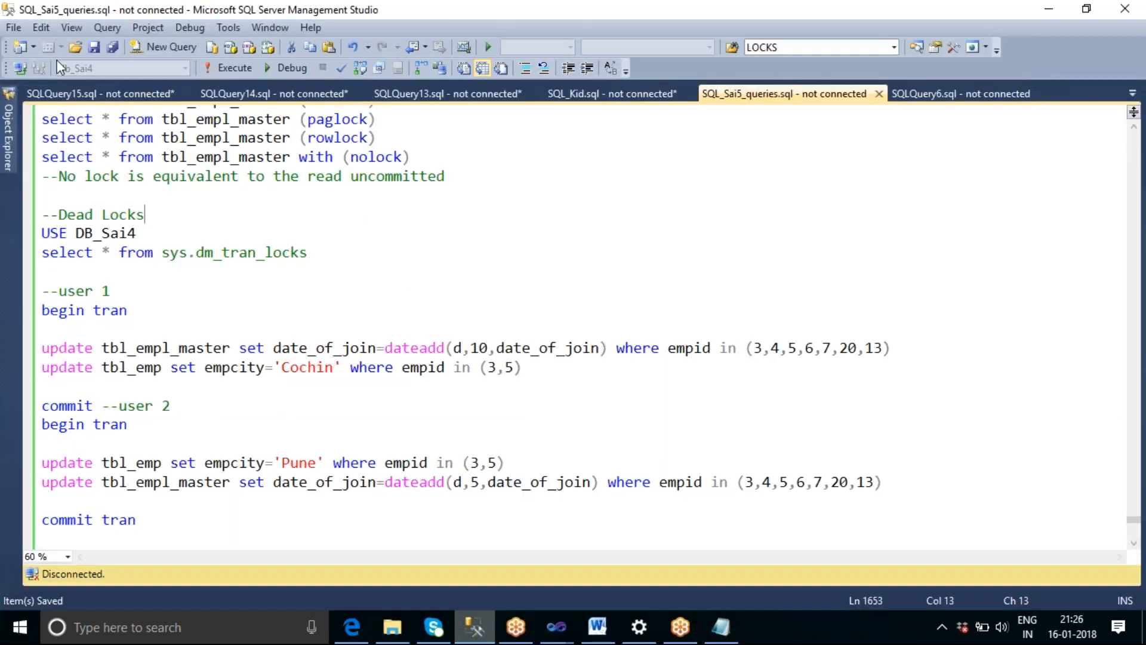
click(20, 68)
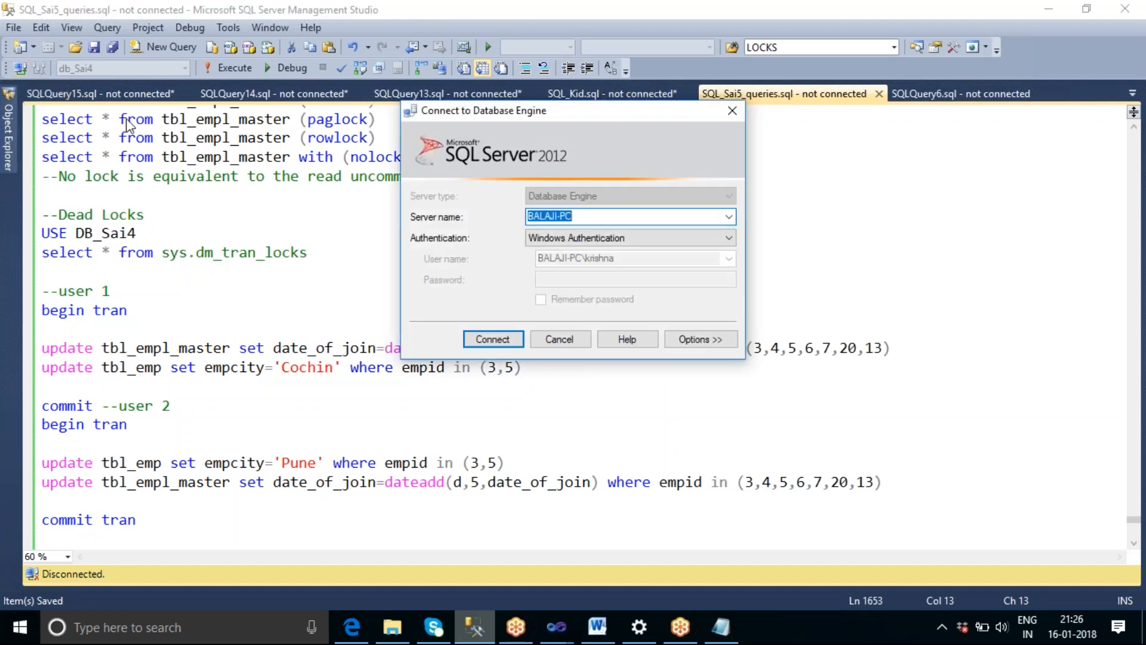
click(501, 344)
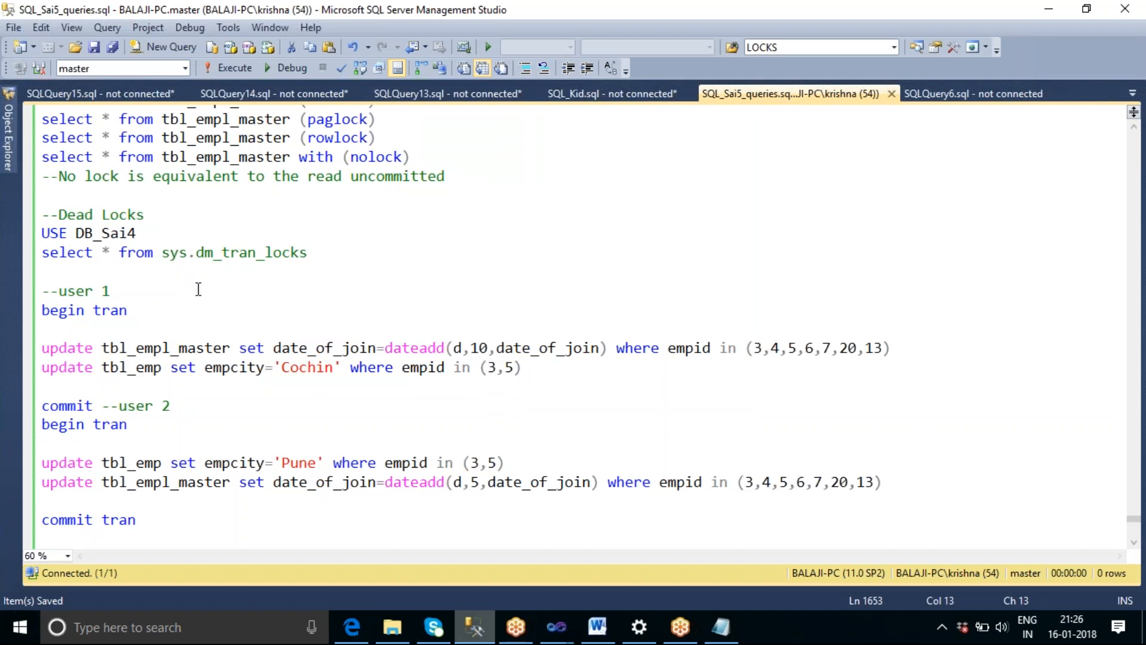
drag(140, 233, 42, 233)
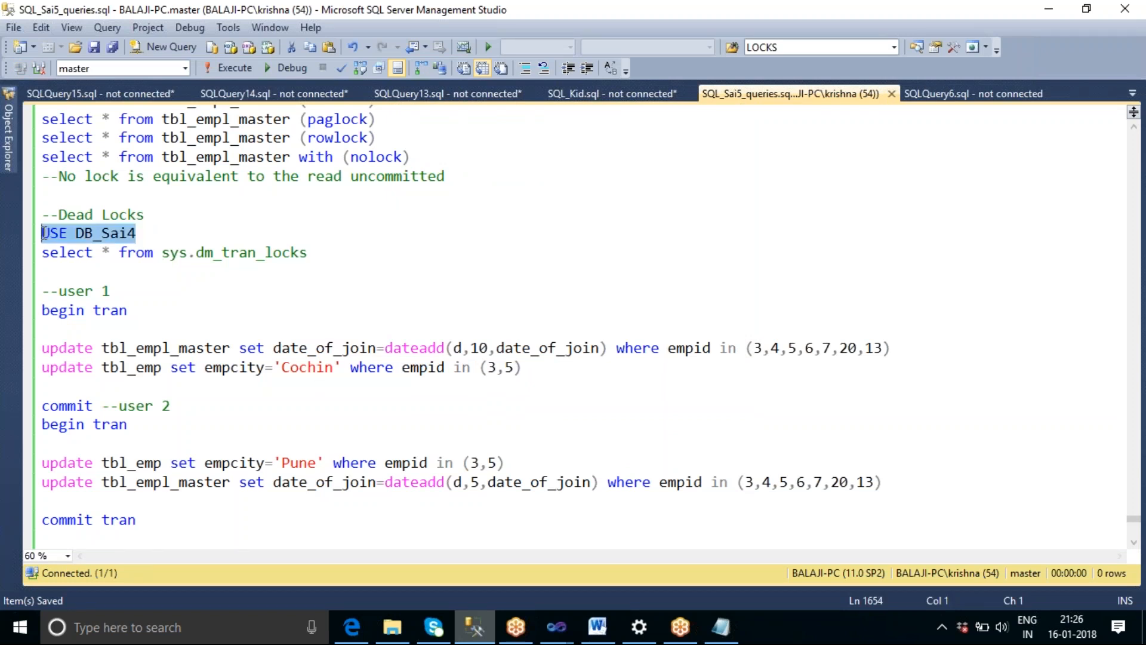
key(F5)
Create a new query and run "select * from tbl_oledb".
click(191, 49)
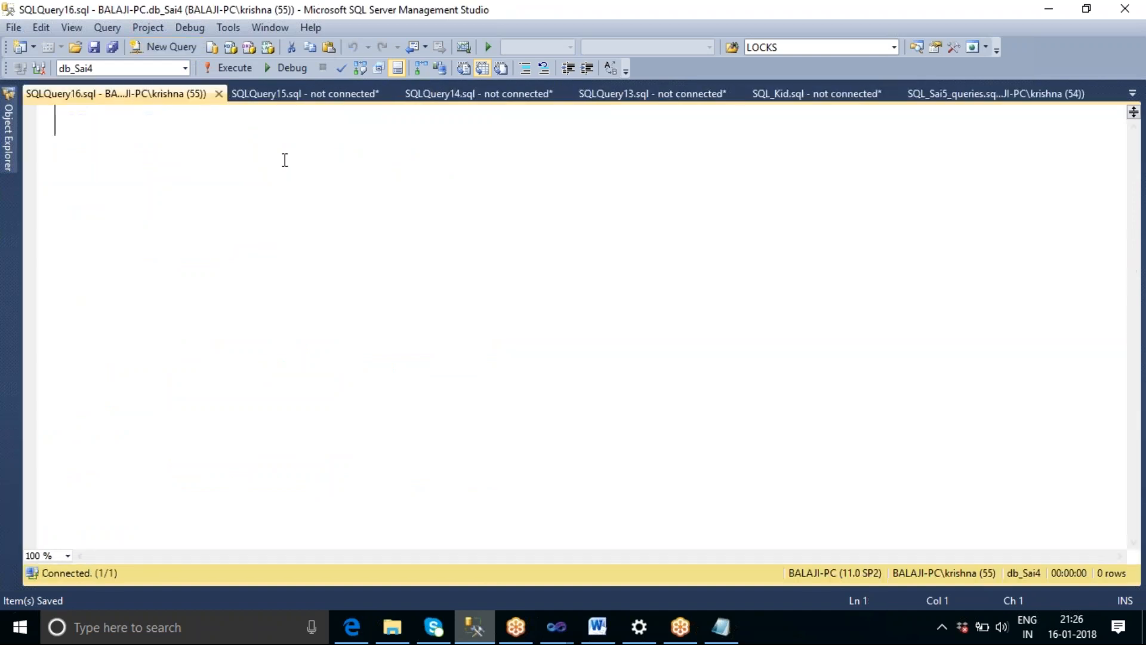
text(selecct)
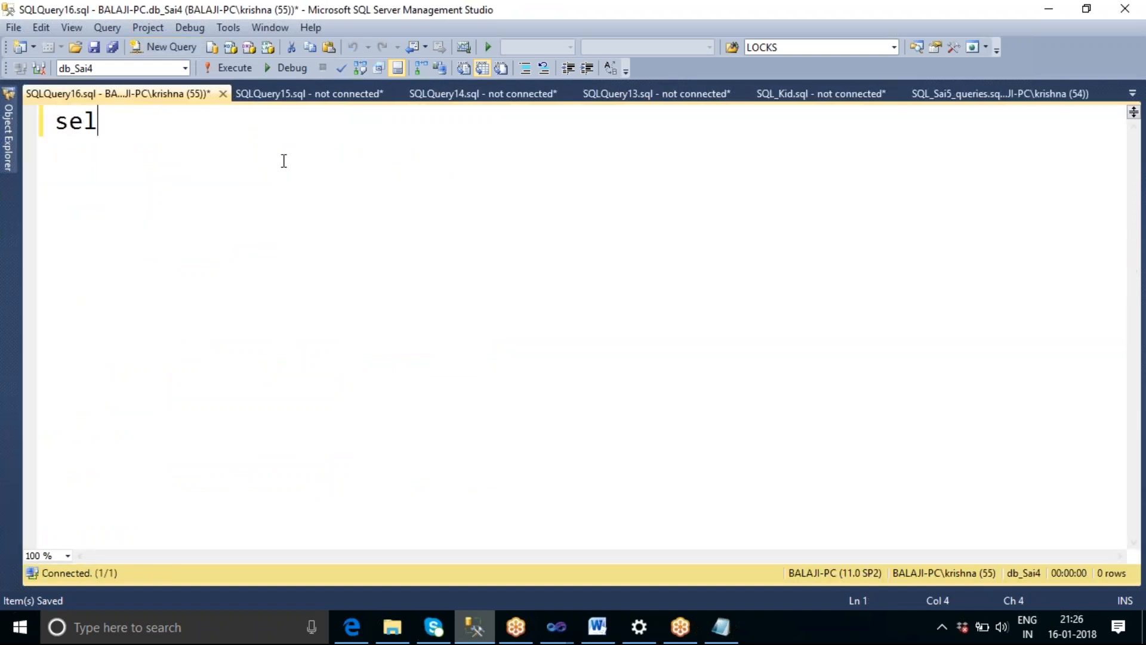
key(BackSpace)
key(BackSpace)
text(t)
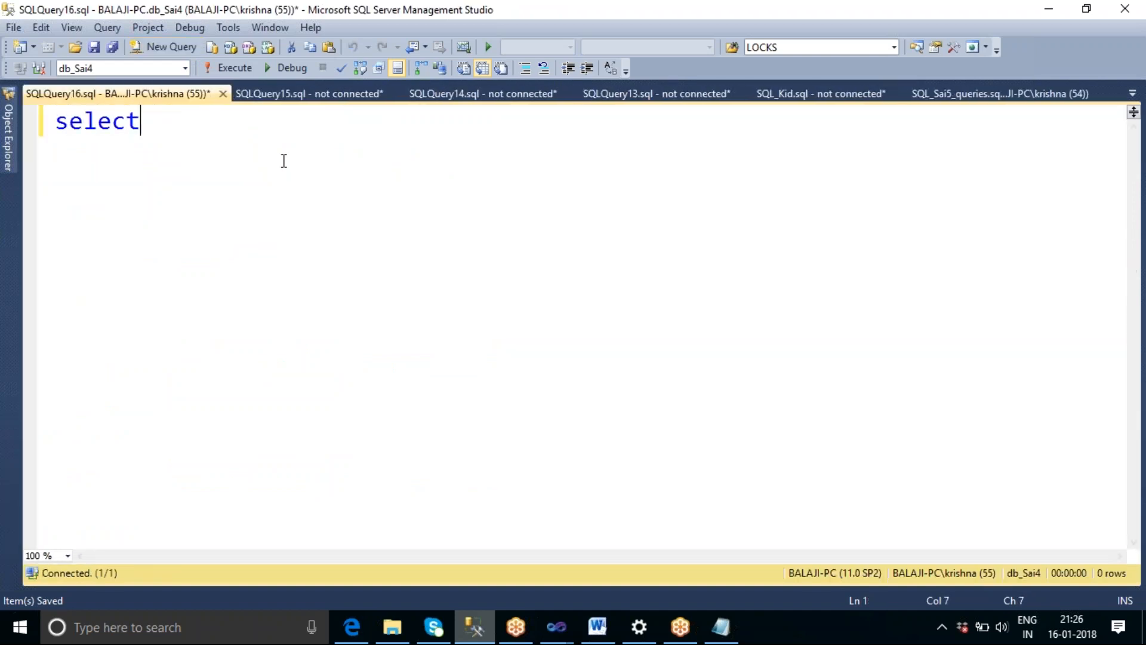
text( * fro)
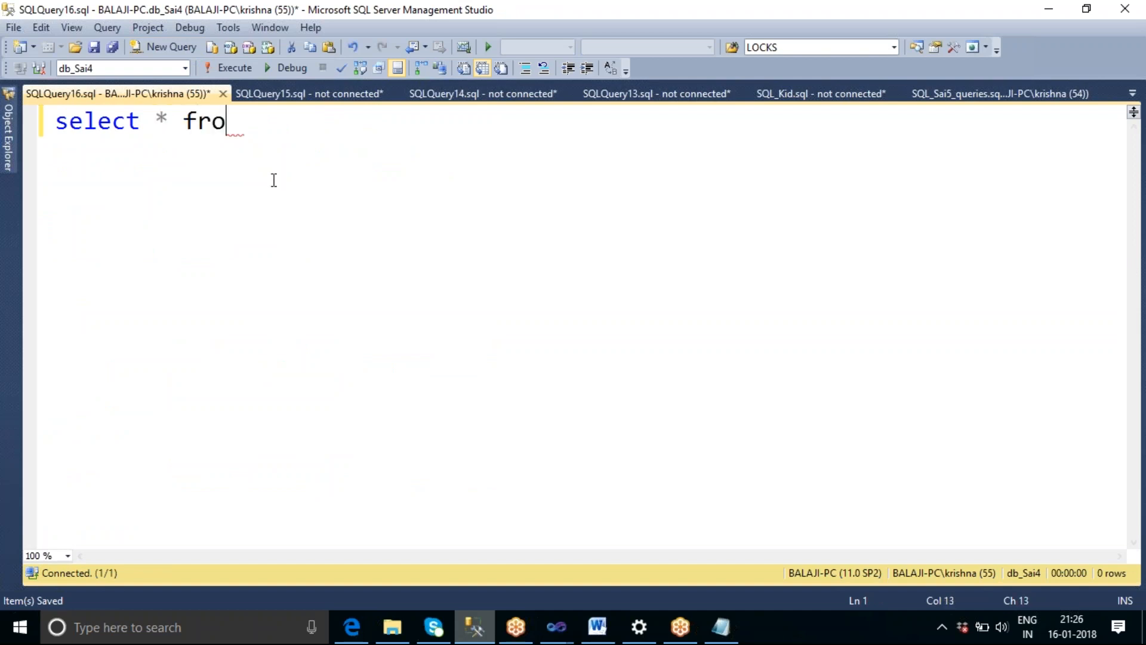
text(m tbl_oled)
key(BackSpace)
text(edb)
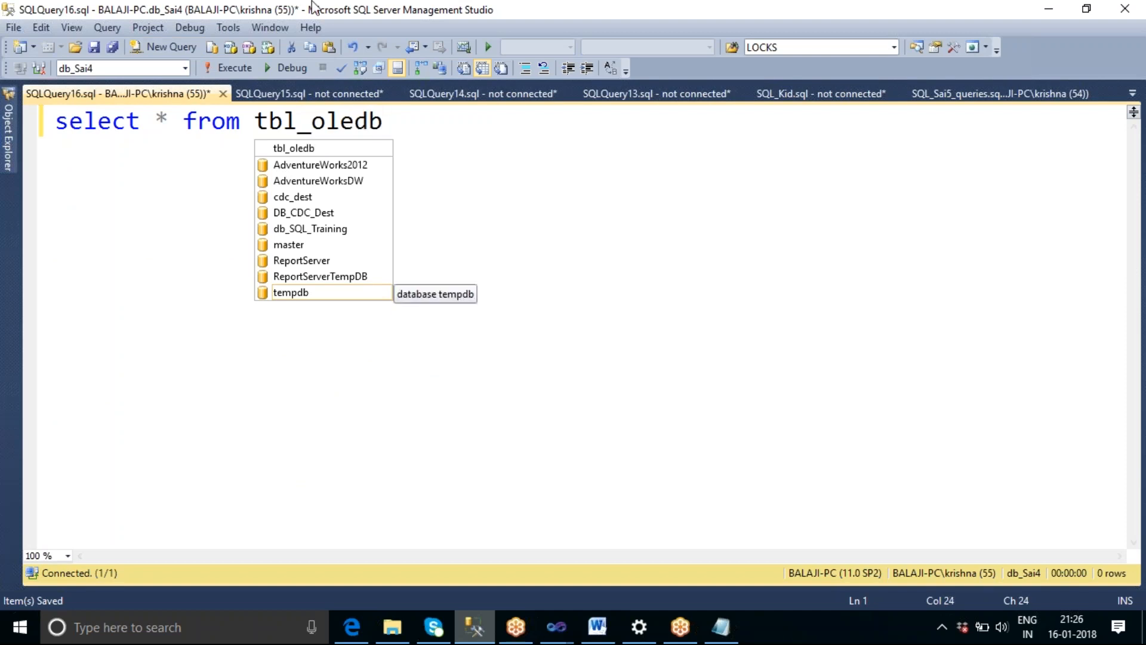
key(F5)
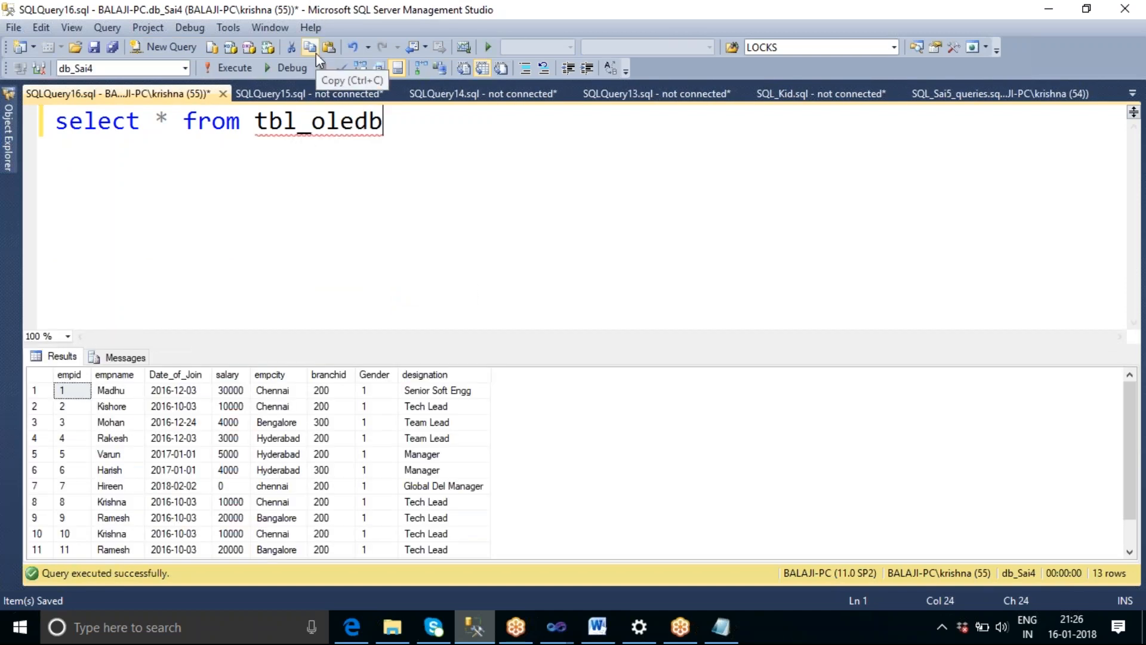
Enlarge the query results pane and place the OledbData.txt Notepad window beside the results.
drag(320, 346, 320, 265)
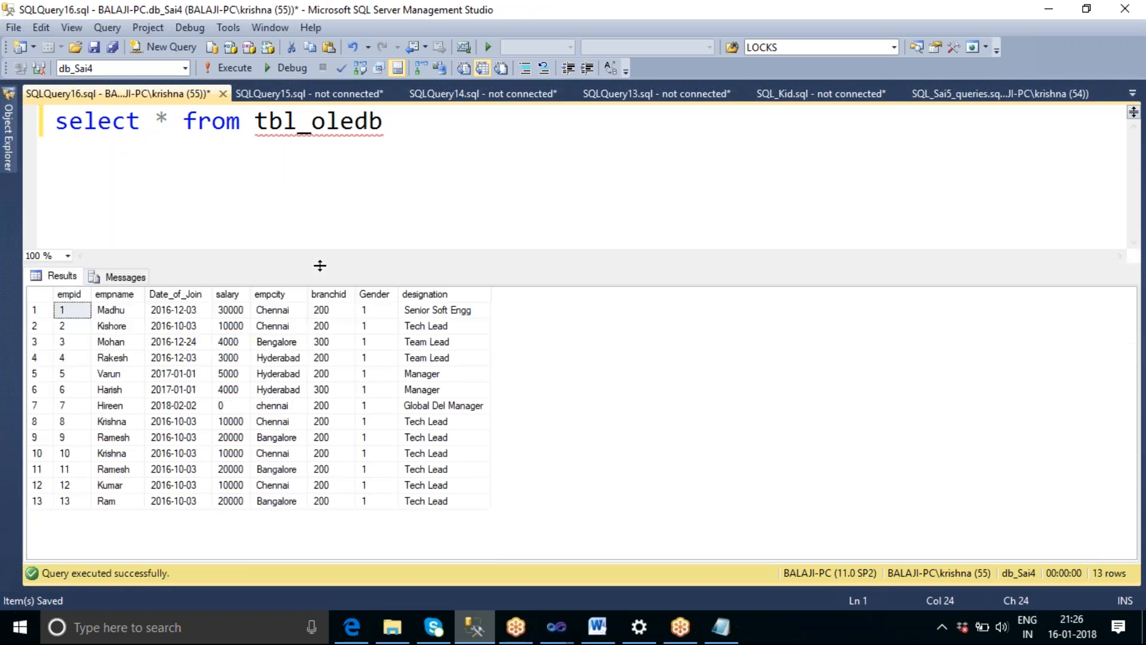
click(721, 629)
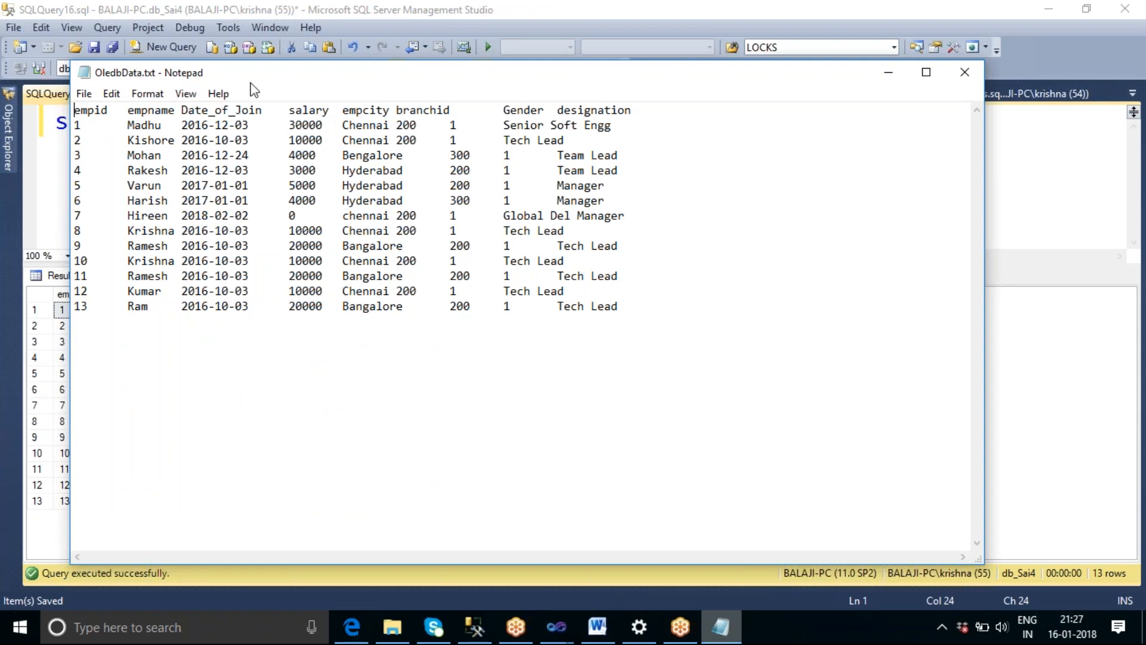
drag(255, 82, 685, 56)
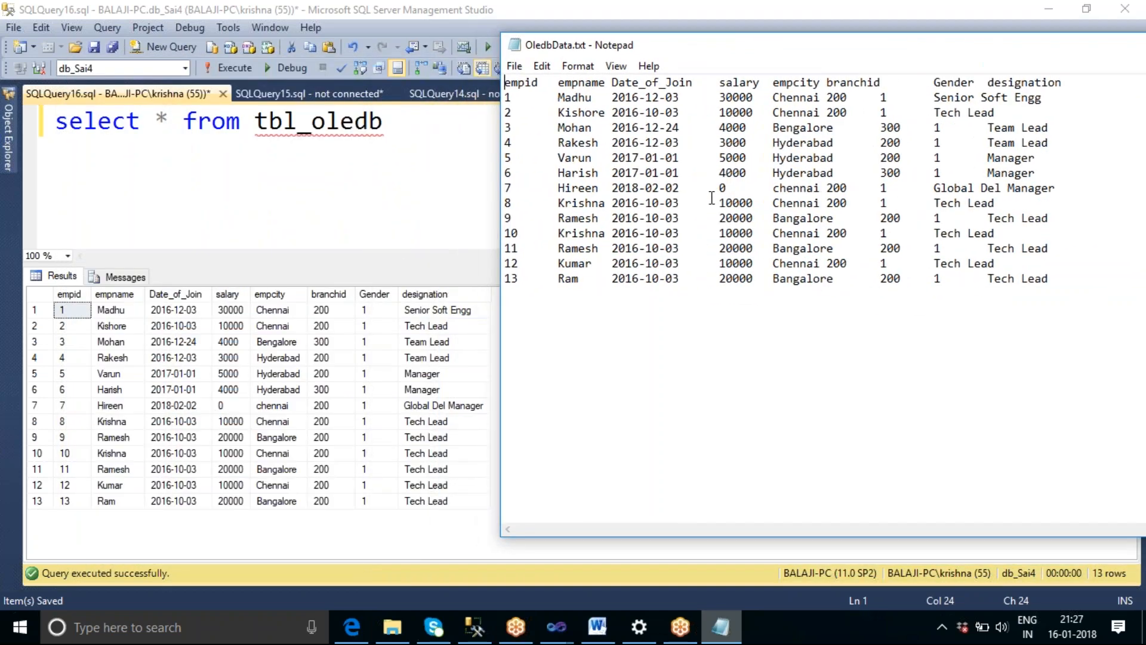
In OledbData.txt, set the salary of the empid 7 row to 20000 and the empcity of the empid 1 row to Mumbai.
click(727, 188)
key(BackSpace)
text(20000)
drag(820, 97, 774, 96)
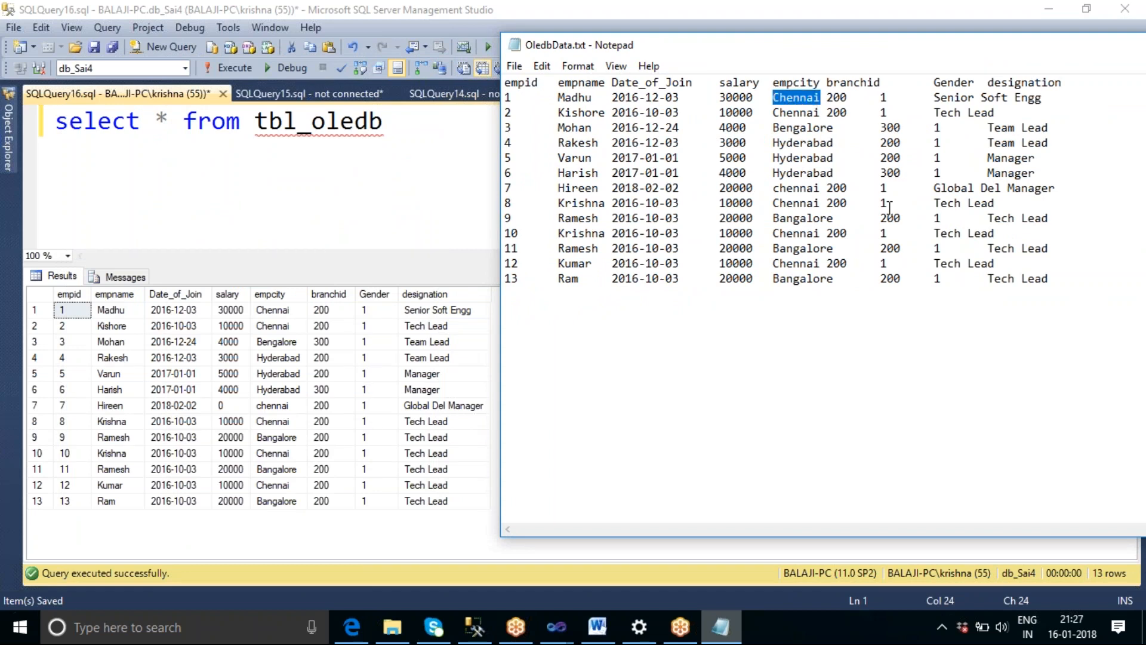
text(Mumba)
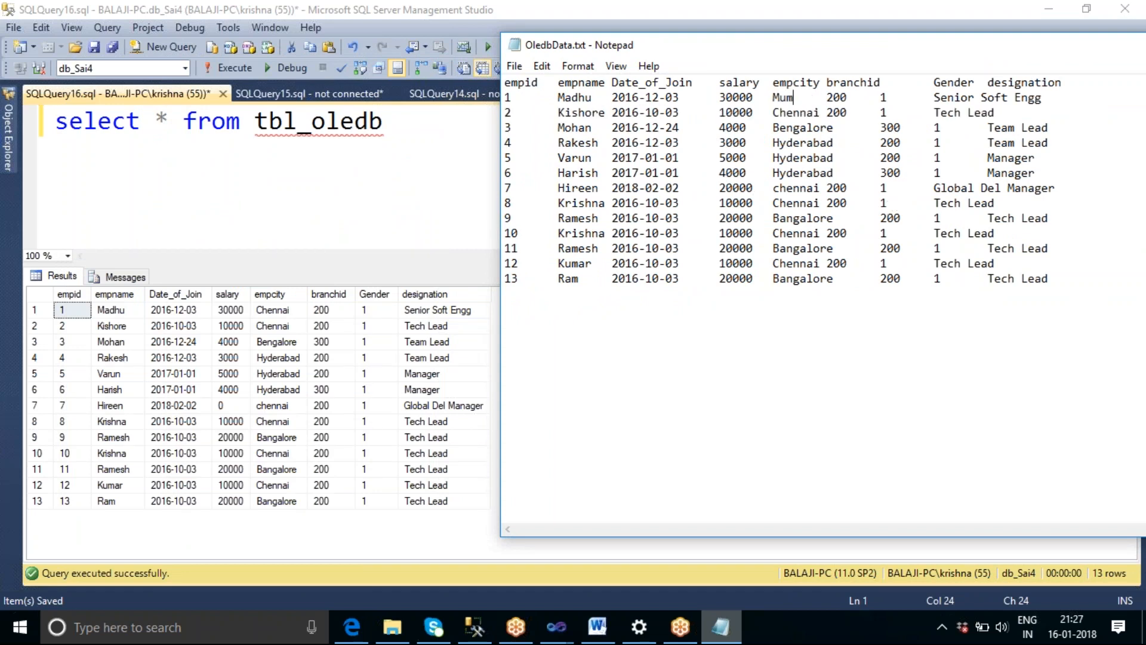
text(i)
Duplicate the last employee row, empid 13, twice at the end of OledbData.txt.
click(1057, 281)
key(shift+Home)
key(ctrl+c)
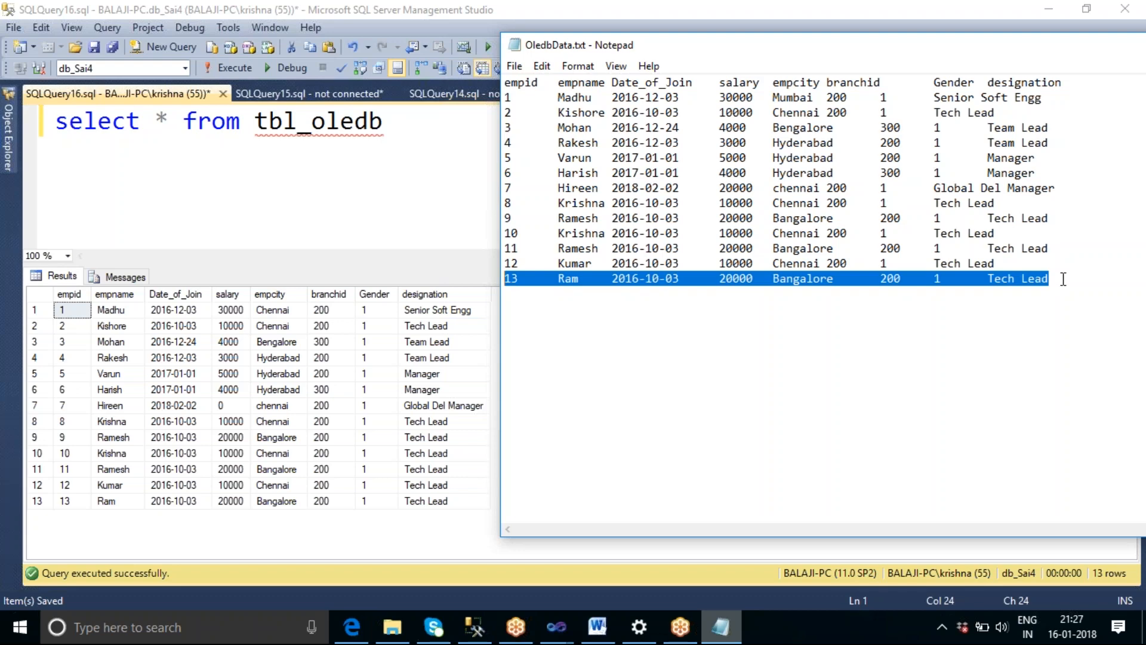
click(1064, 279)
key(Return)
key(ctrl+v)
key(Return)
key(ctrl+v)
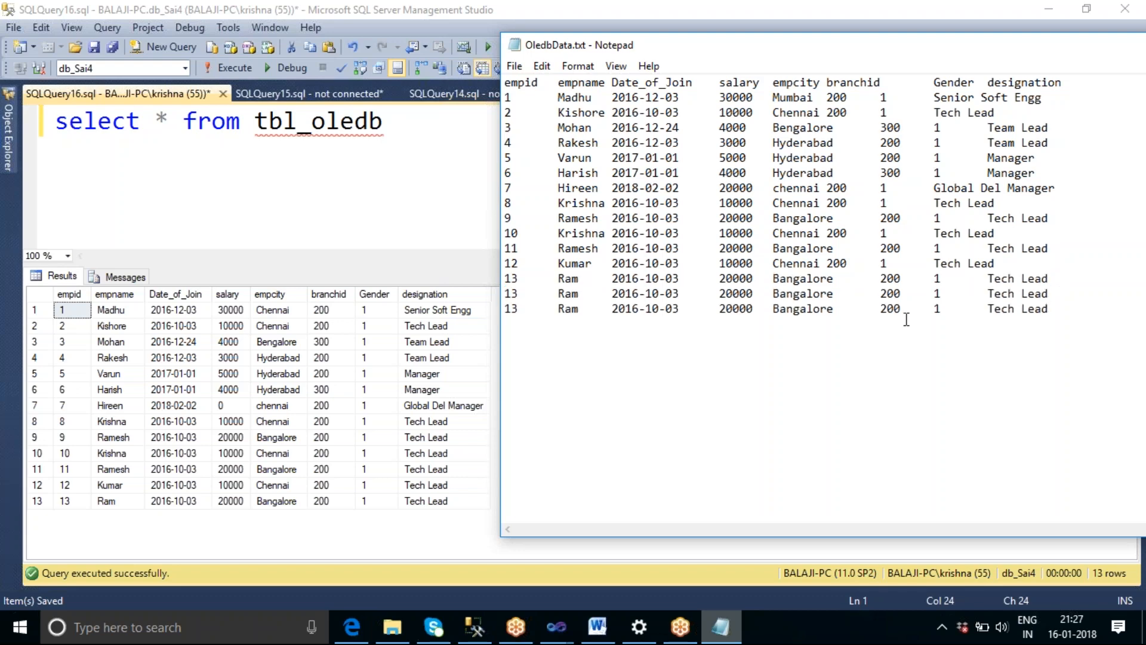
Set the two copied rows' empid values to 14 and 15 and give each a different employee name.
key(BackSpace)
text(4)
click(519, 308)
key(BackSpace)
text(5)
click(580, 294)
text(esj)
key(BackSpace)
text(h)
click(583, 316)
key(BackSpace)
text(jesh)
Delete the empid 2 and empid 3 rows from OledbData.txt and close the file.
drag(1009, 113, 605, 127)
drag(1050, 127, 496, 113)
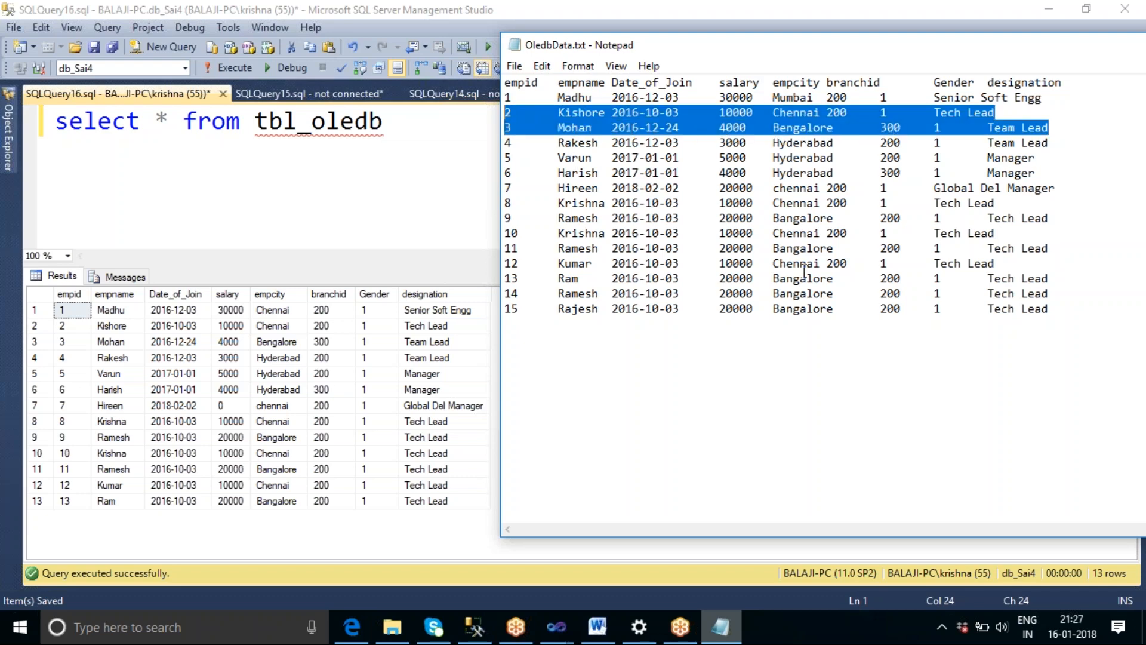
key(Delete)
key(Delete)
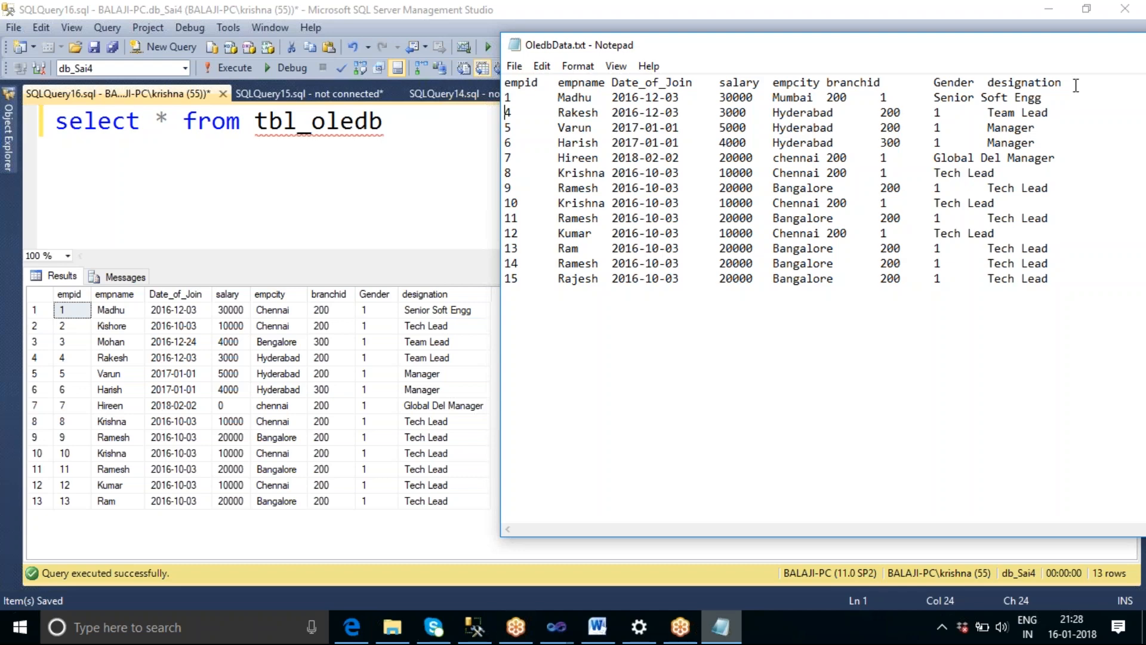
drag(1092, 47, 960, 68)
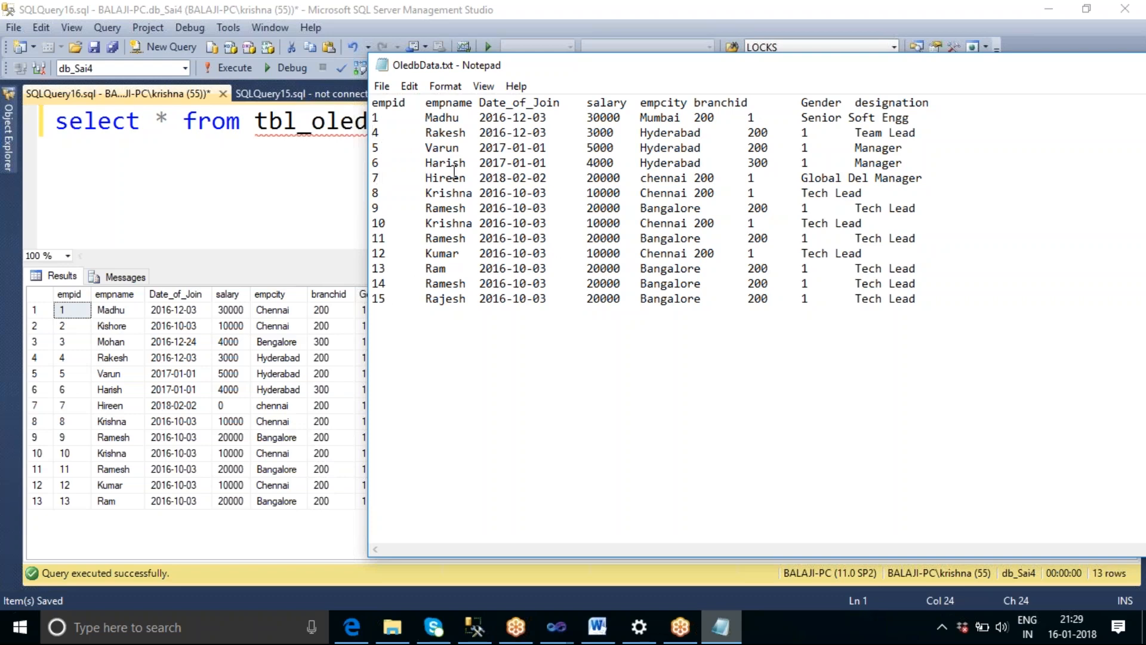
drag(1033, 72, 859, 85)
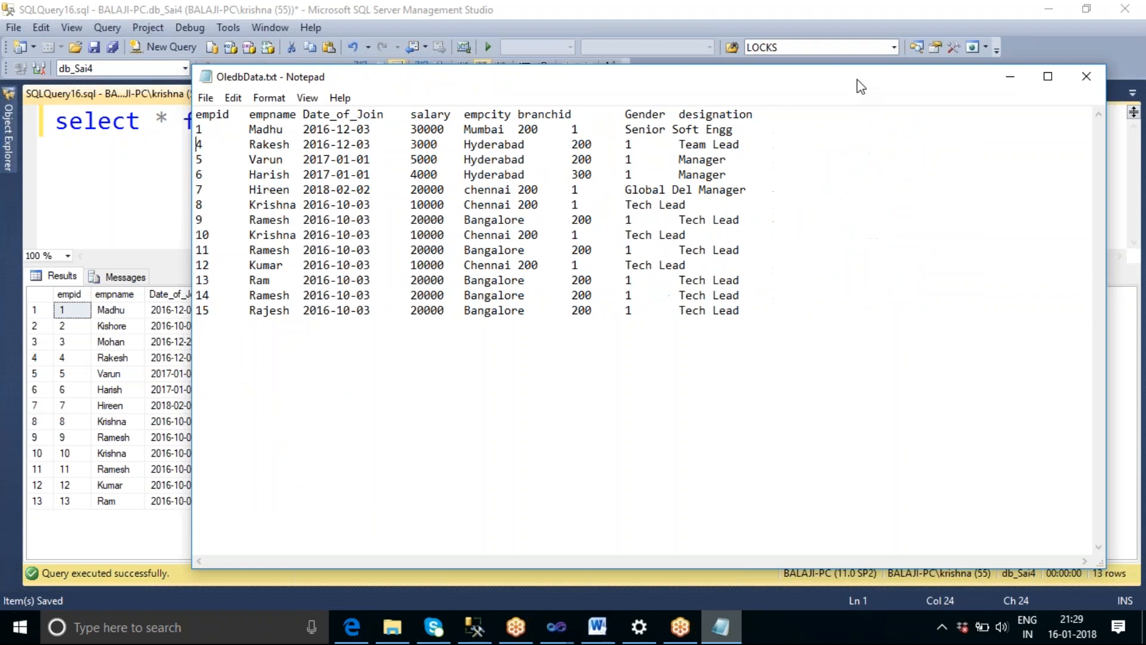
click(1083, 72)
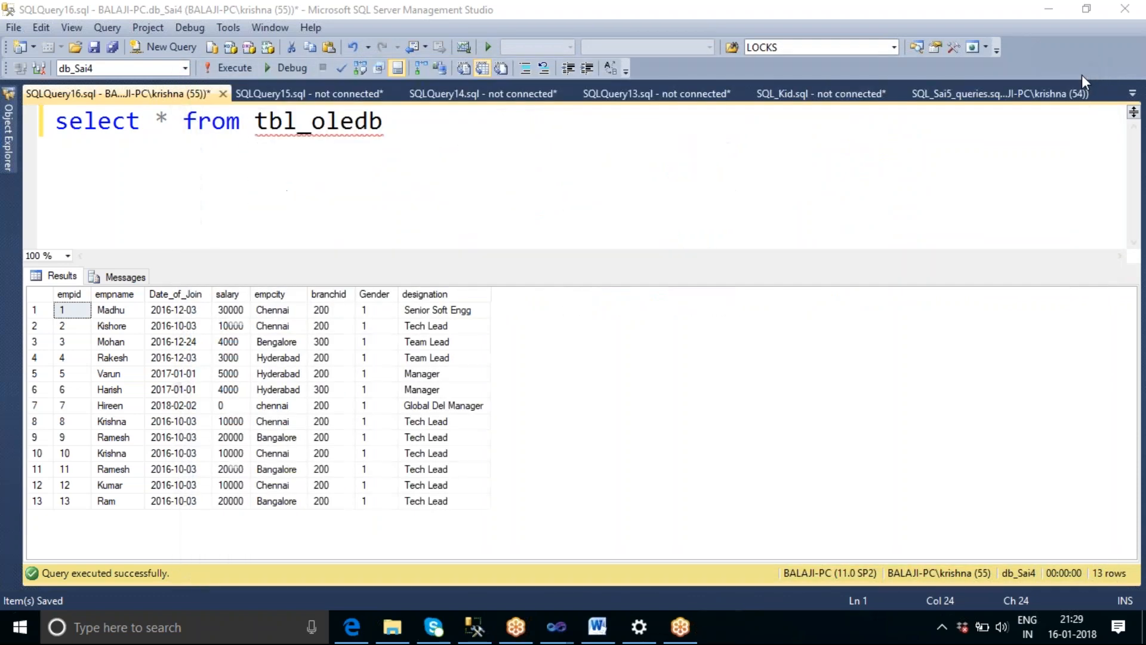
Switch to the SSIS_Sai6 project in Visual Studio and show the control flow of DataflowTrans.dtsx.
click(1048, 12)
click(1046, 13)
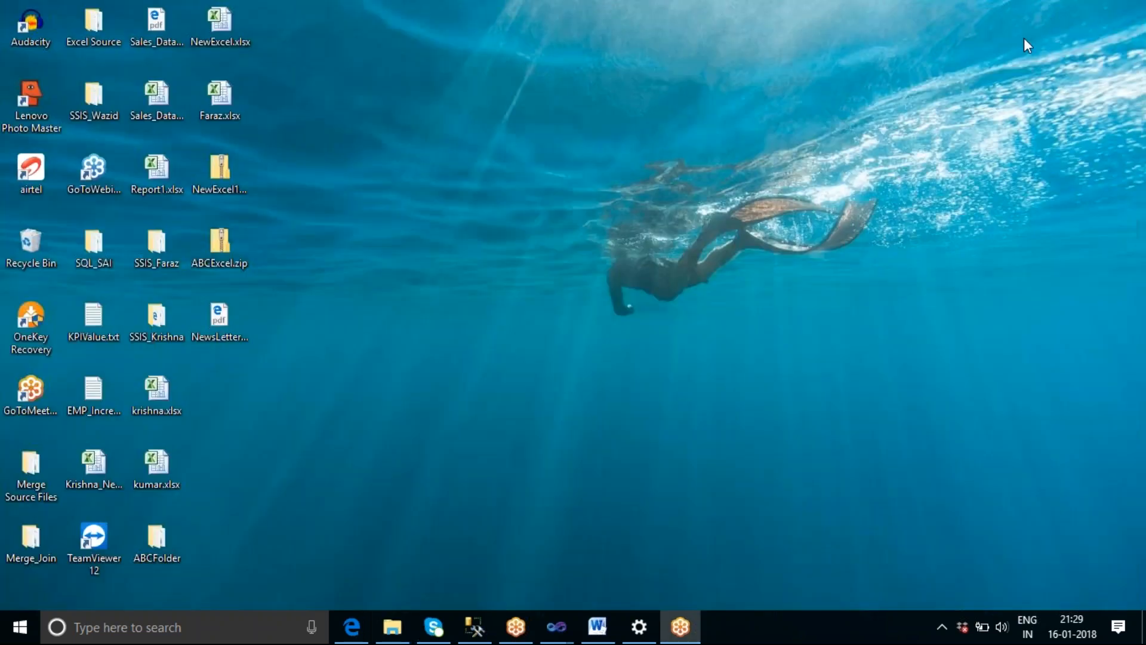
mouse_move(558, 636)
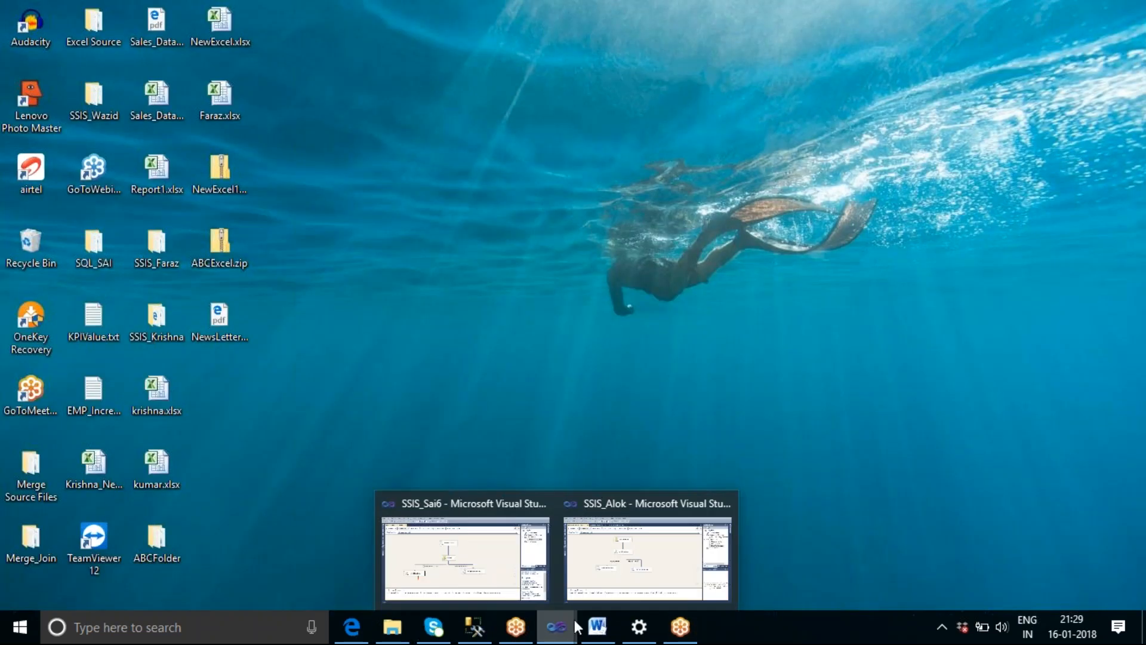
click(449, 552)
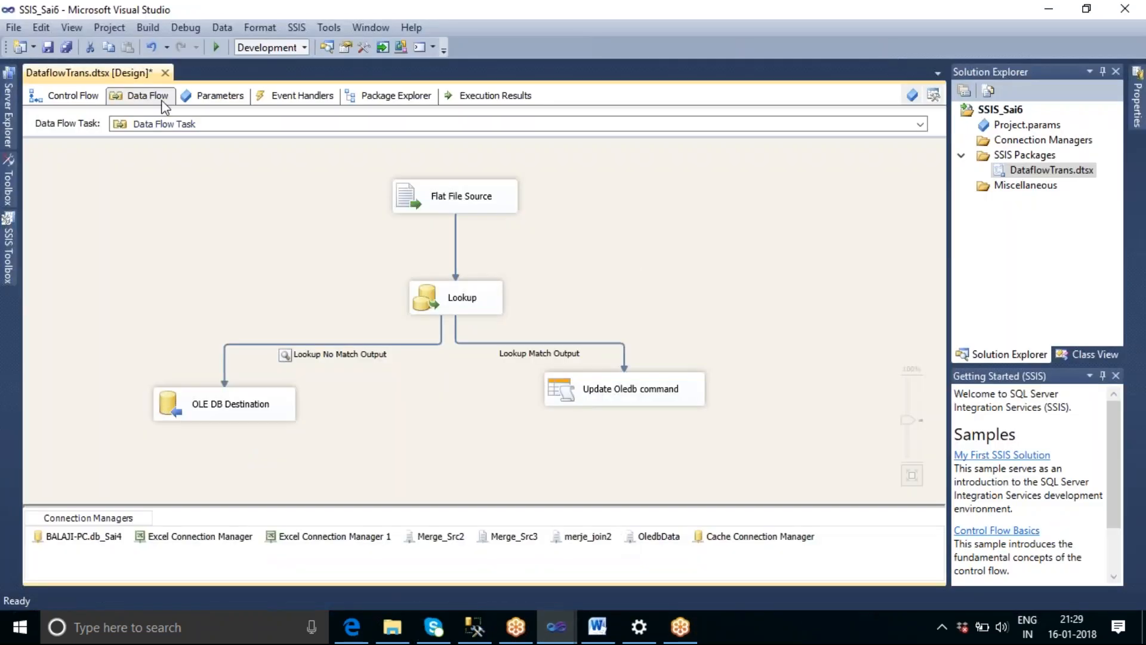
click(71, 102)
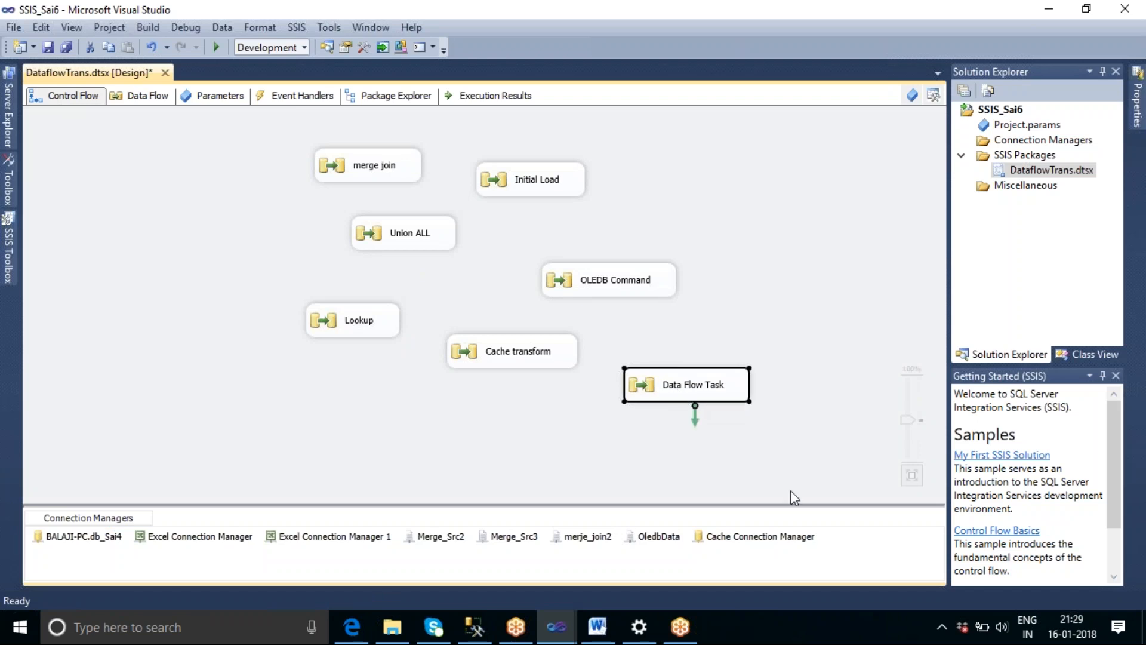
Try to rename the Data Flow Task as Lookup.
click(709, 391)
text(L)
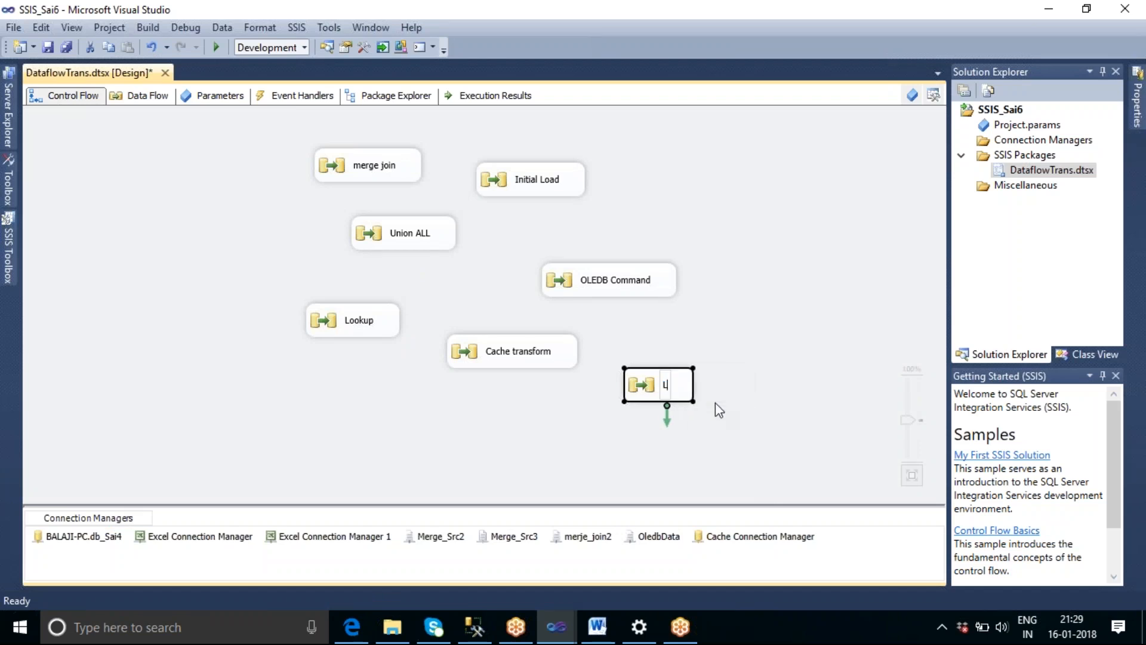
text(ookup)
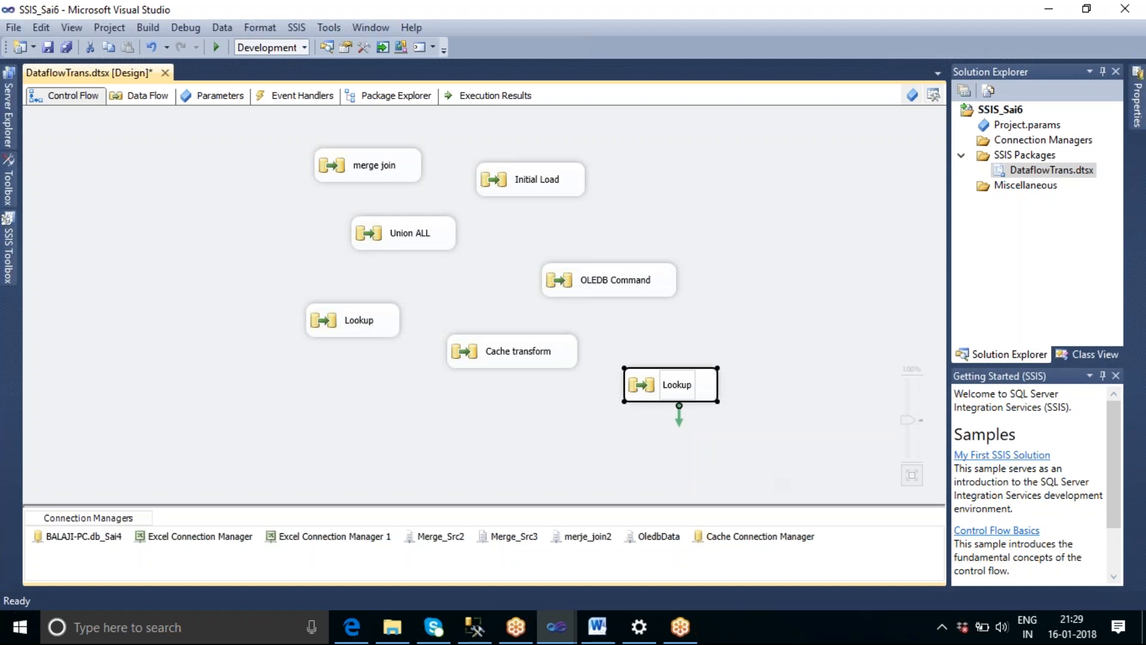
key(Return)
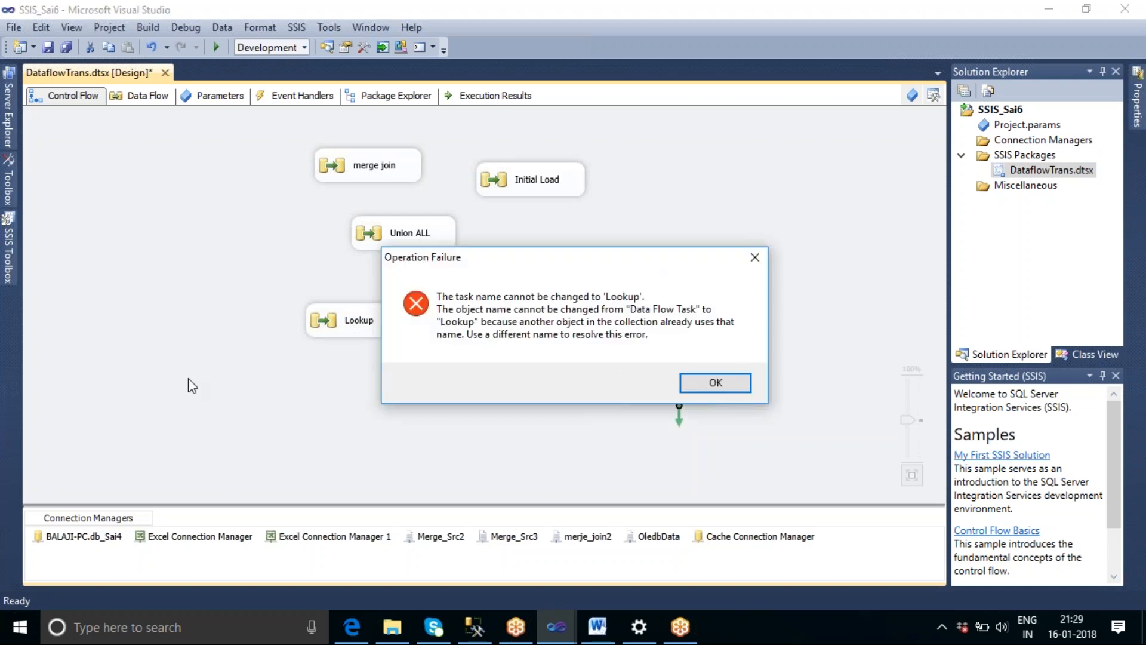
click(705, 392)
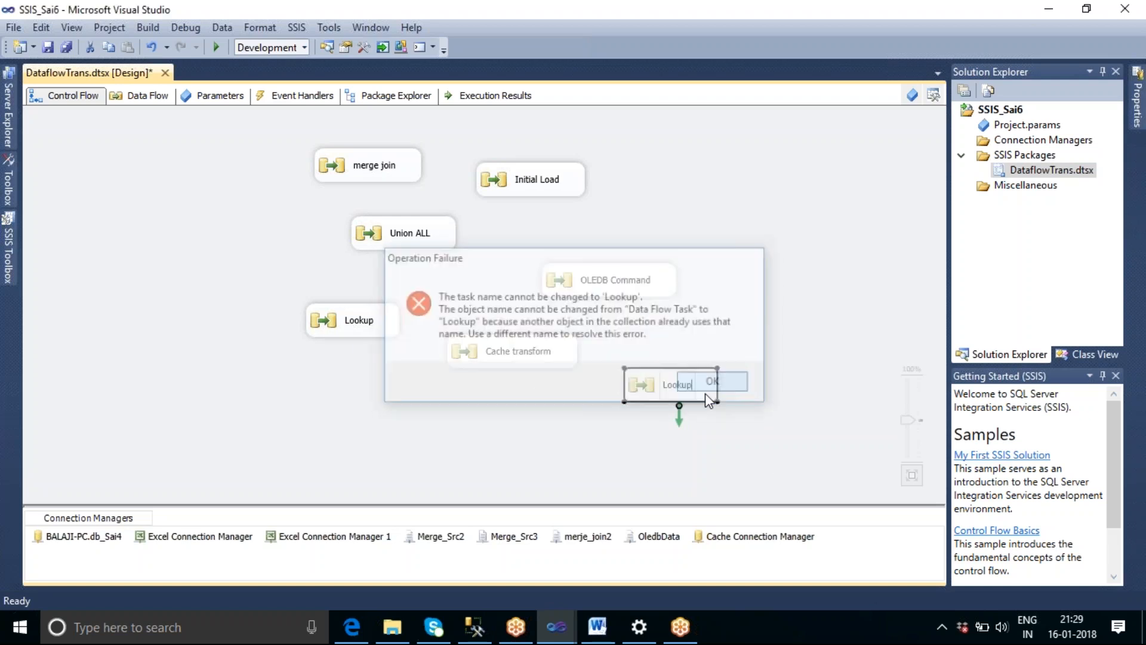
Rename the Data Flow Task in the control flow as "Look up ex 2".
click(716, 391)
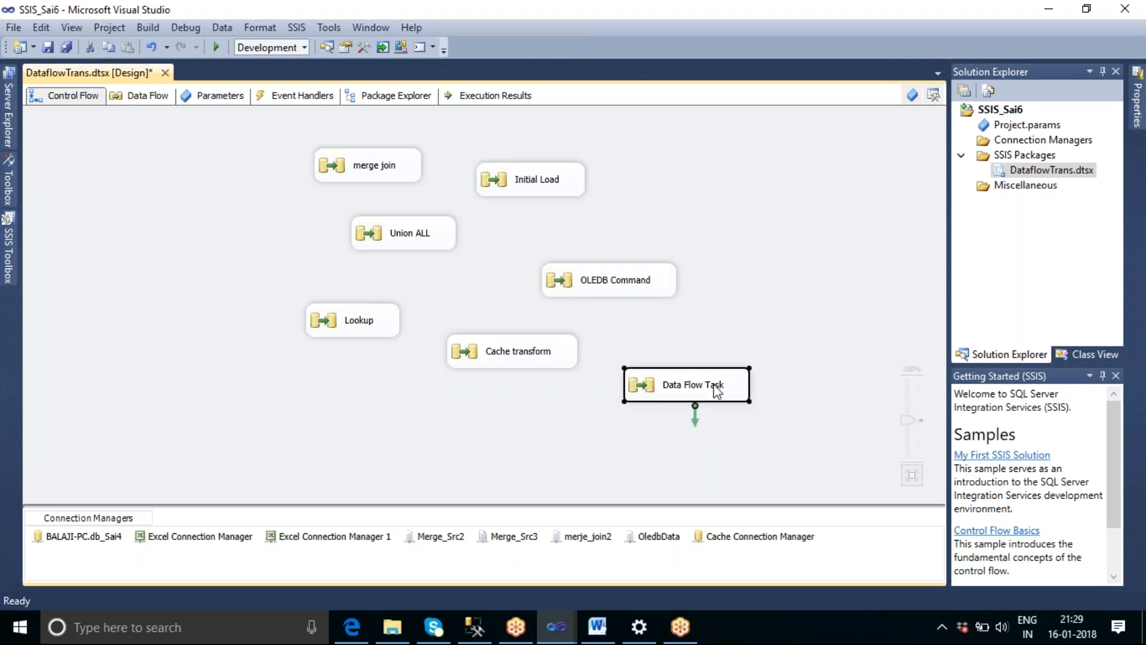
click(717, 391)
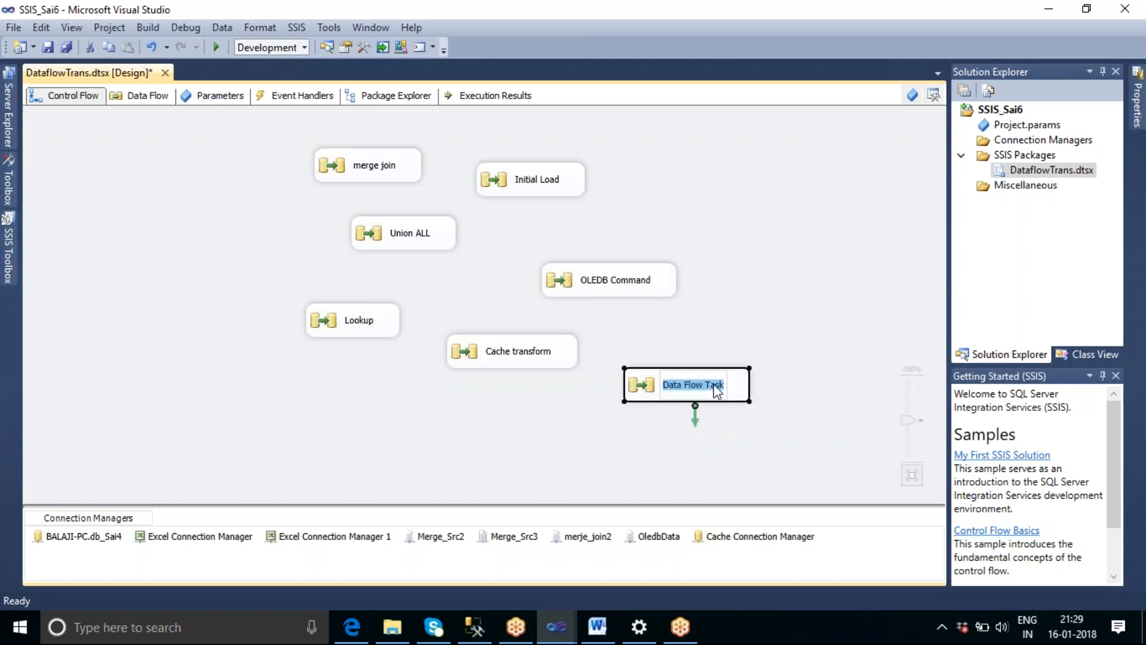
text(Loou)
key(BackSpace)
text(k up e)
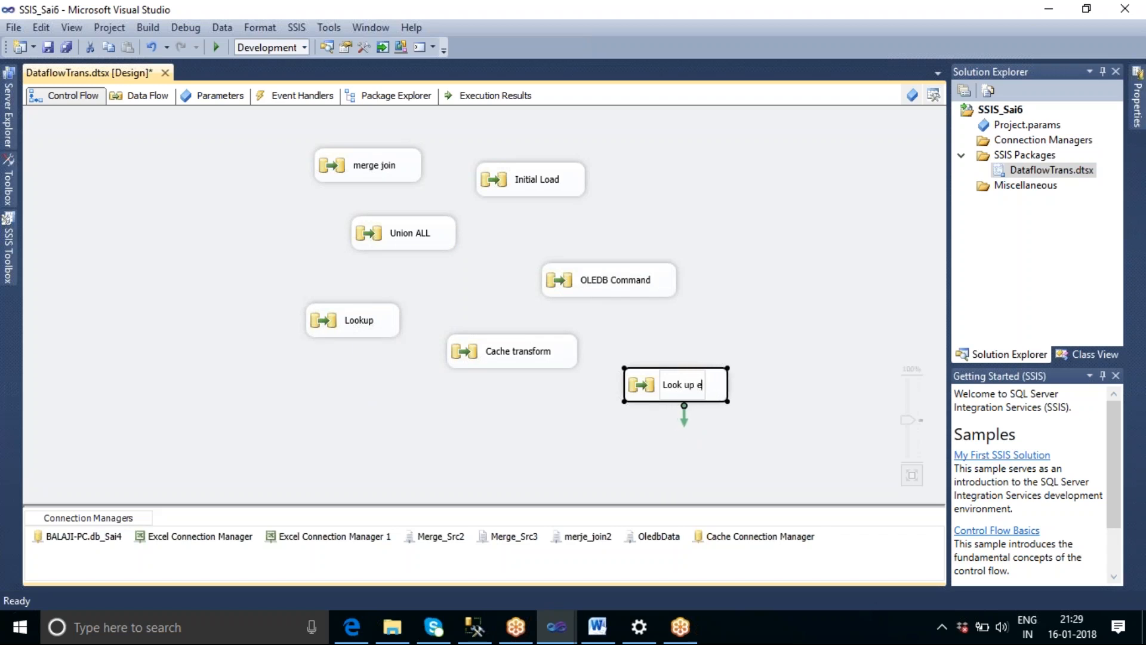
text(x 2)
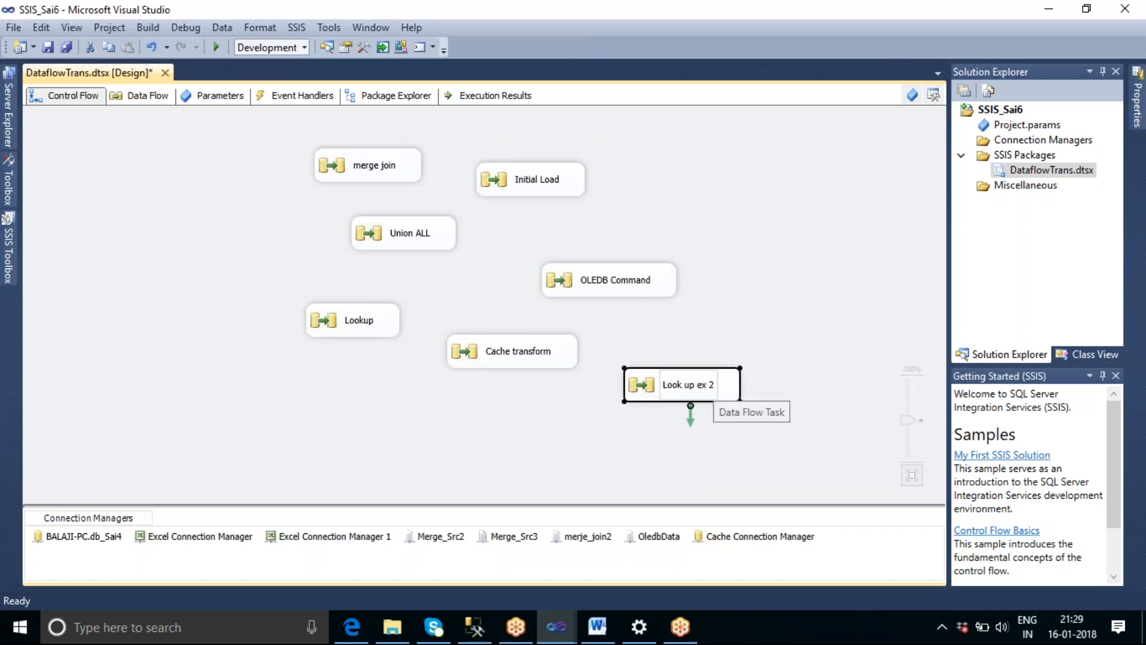
click(765, 306)
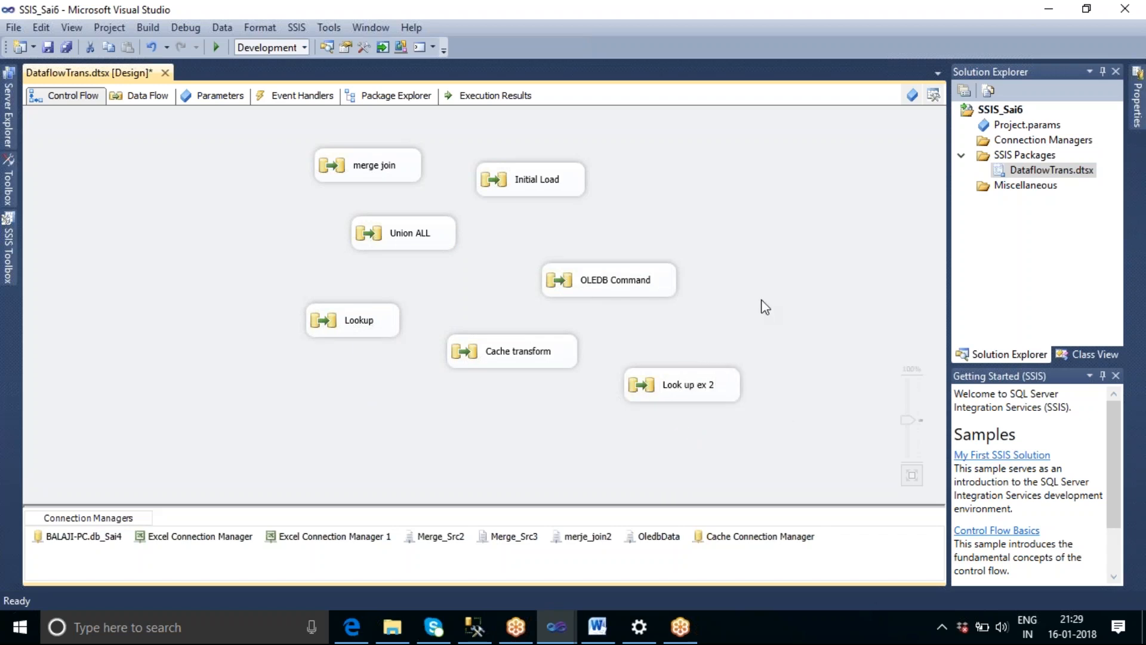
Check the Merge Source Files folder in File Explorer, return to SSIS_Sai6 and open the data flow of the Look up ex 2 task.
click(1048, 10)
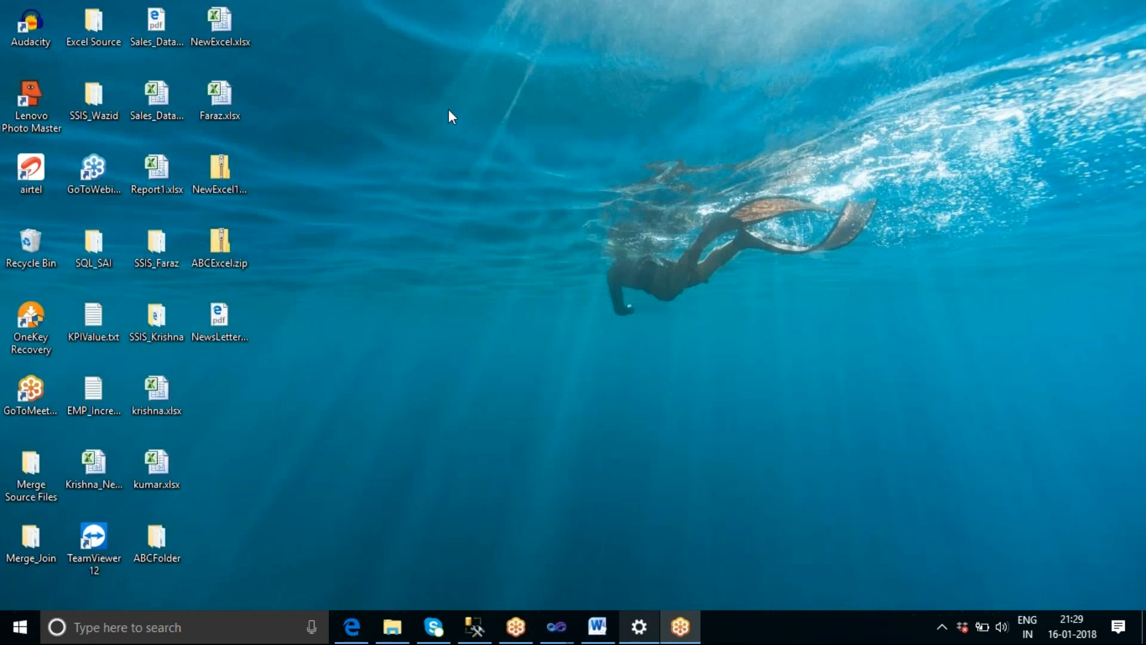
click(399, 637)
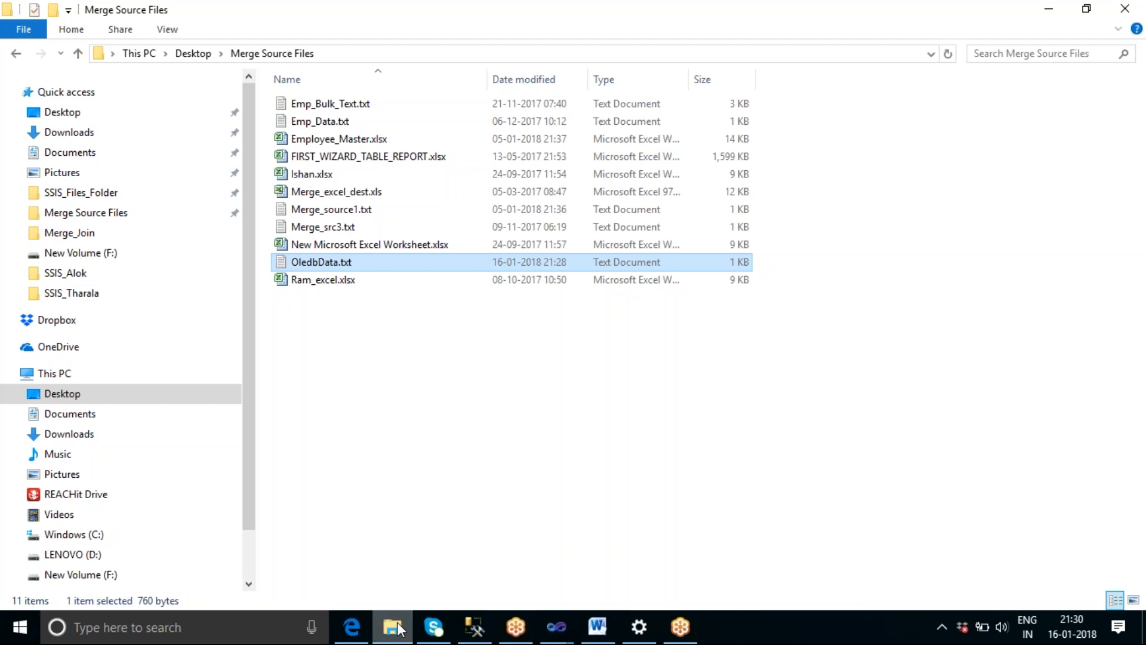
mouse_move(550, 630)
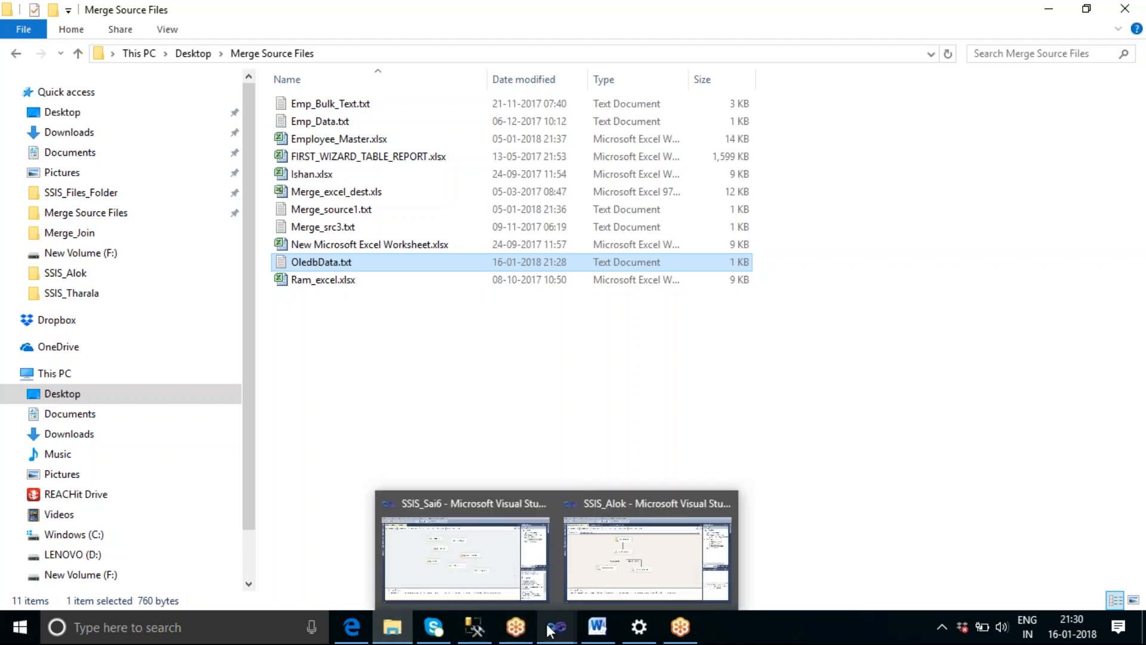
click(460, 574)
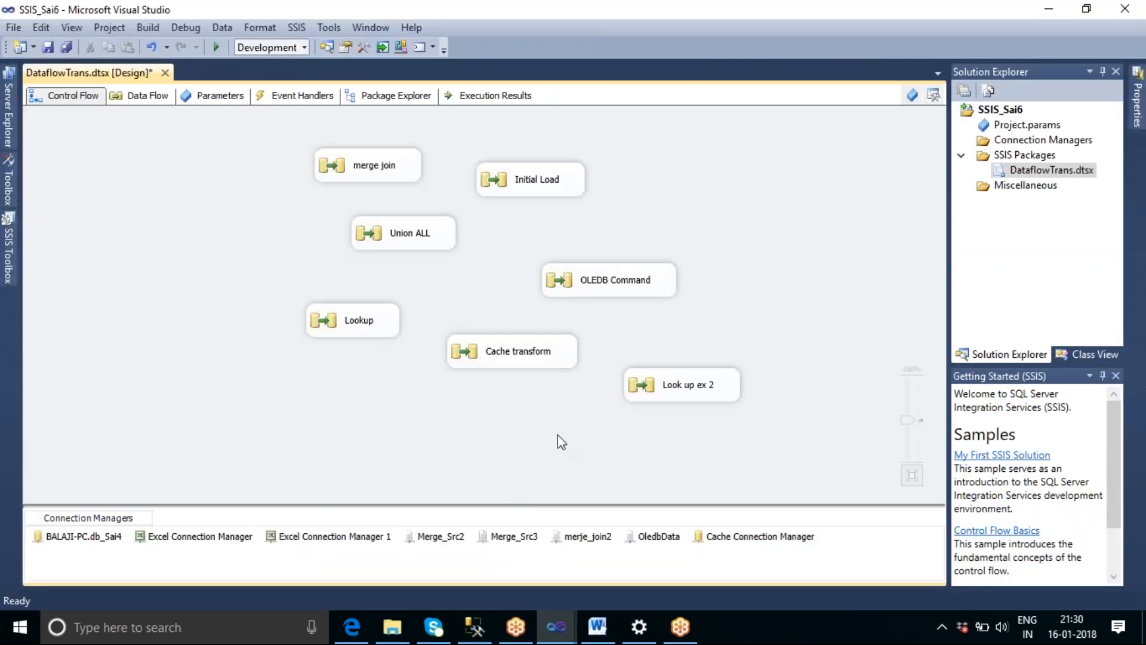
double_click(675, 393)
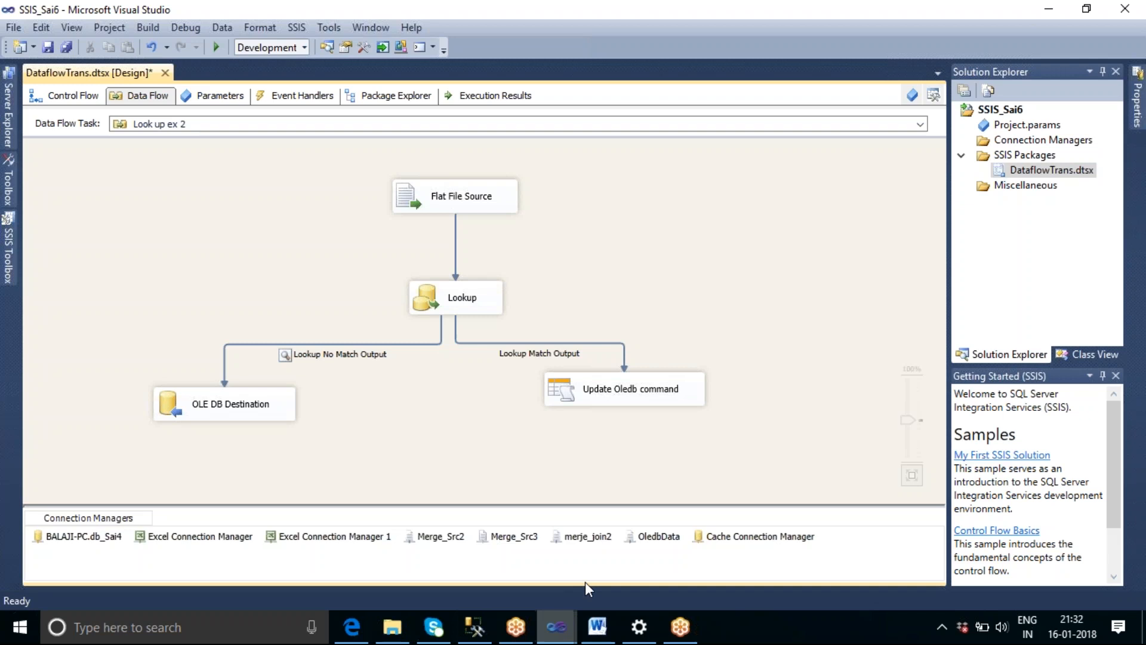
Open OledbData.txt from the Merge Source Files folder and place it beside the tbl_oledb query results in SQL Server Management Studio.
mouse_move(605, 637)
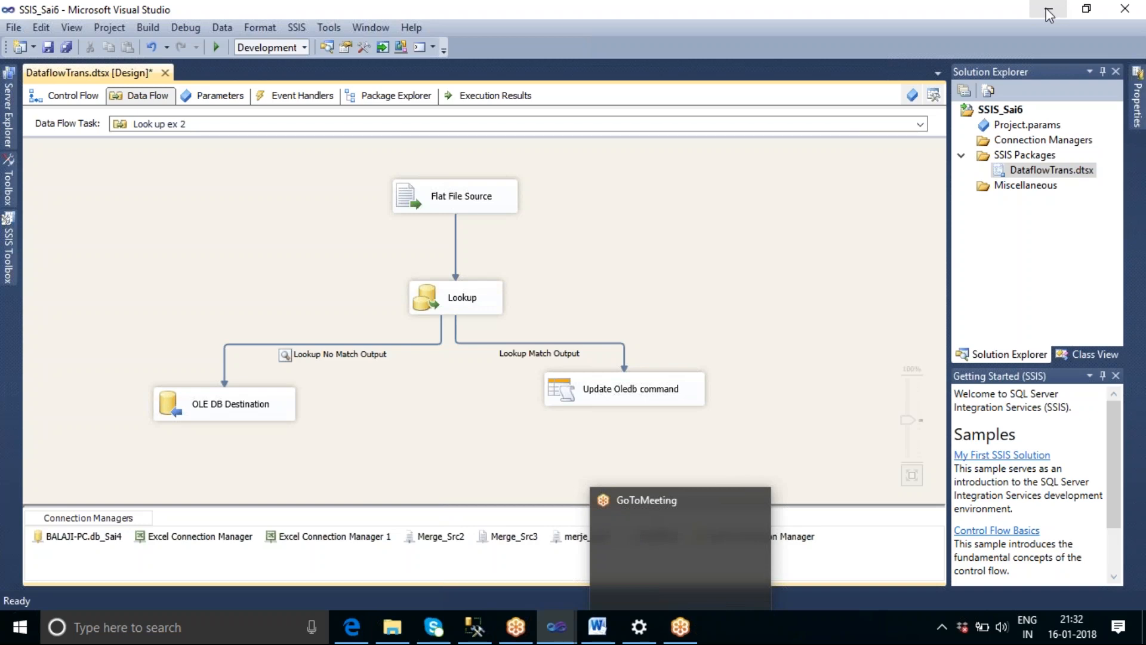
click(394, 627)
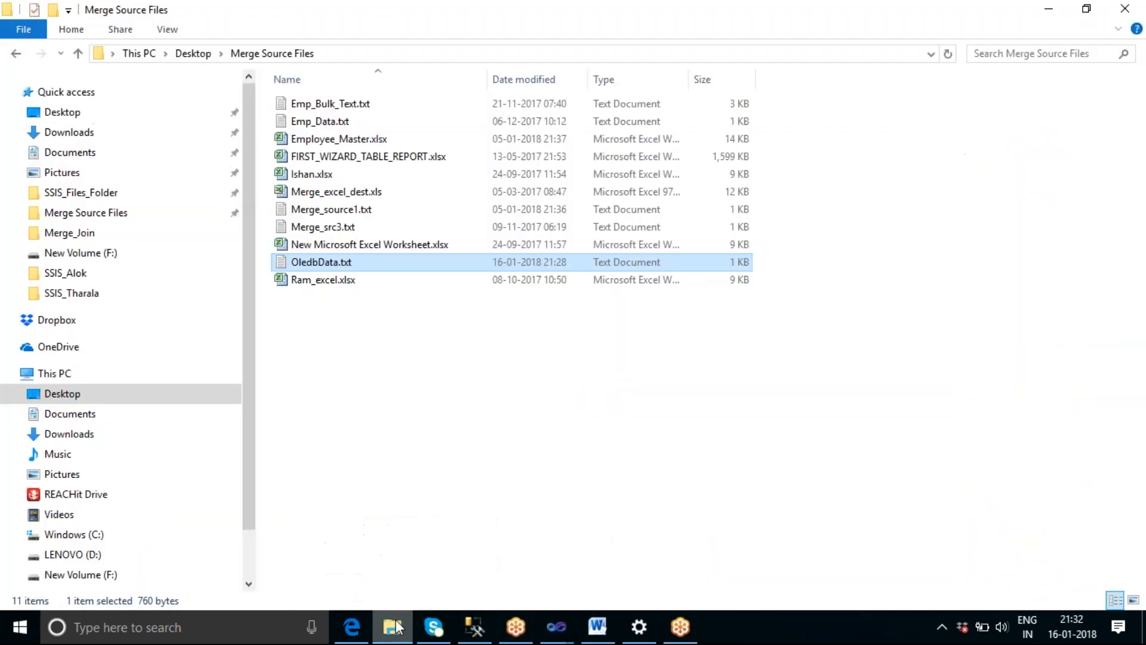
double_click(329, 266)
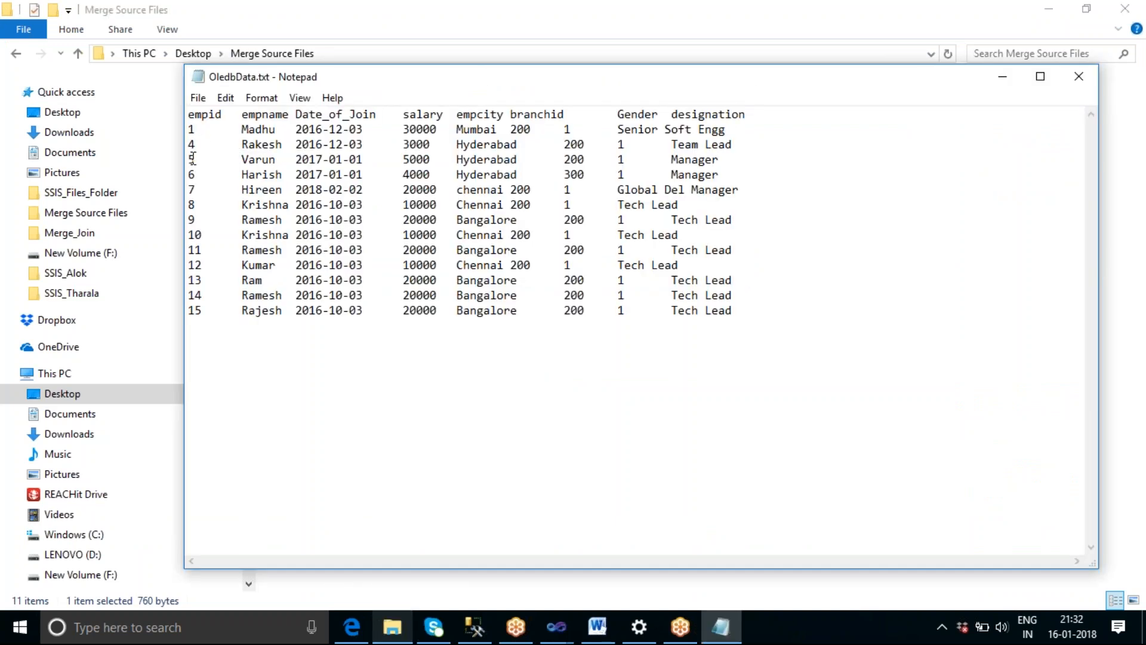
click(468, 631)
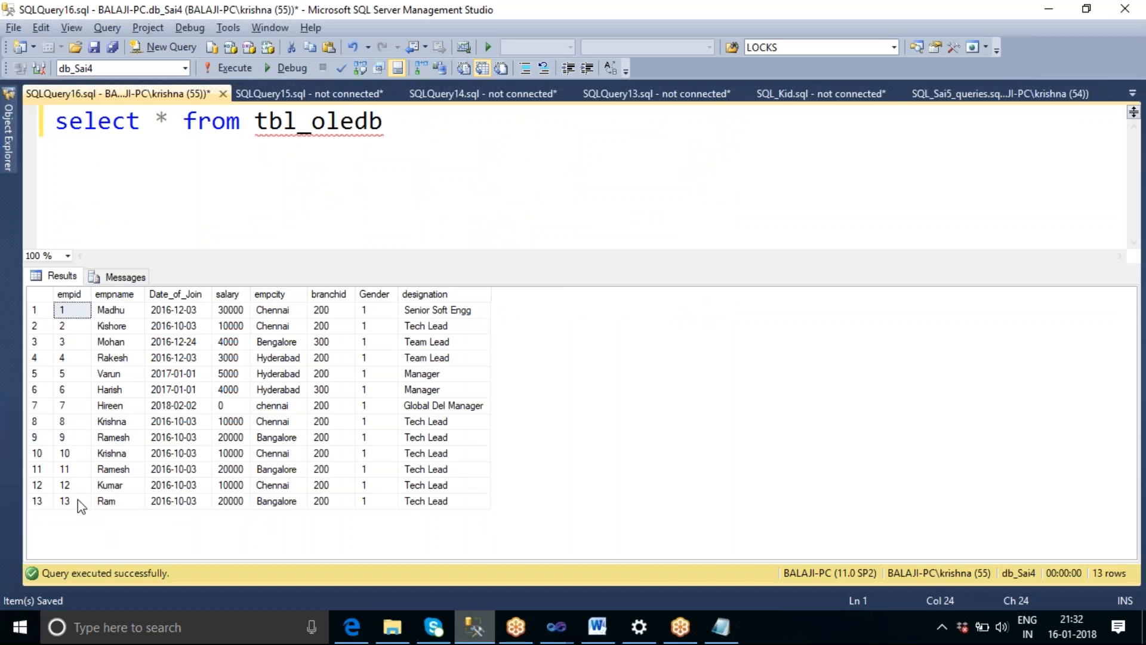
key(alt)
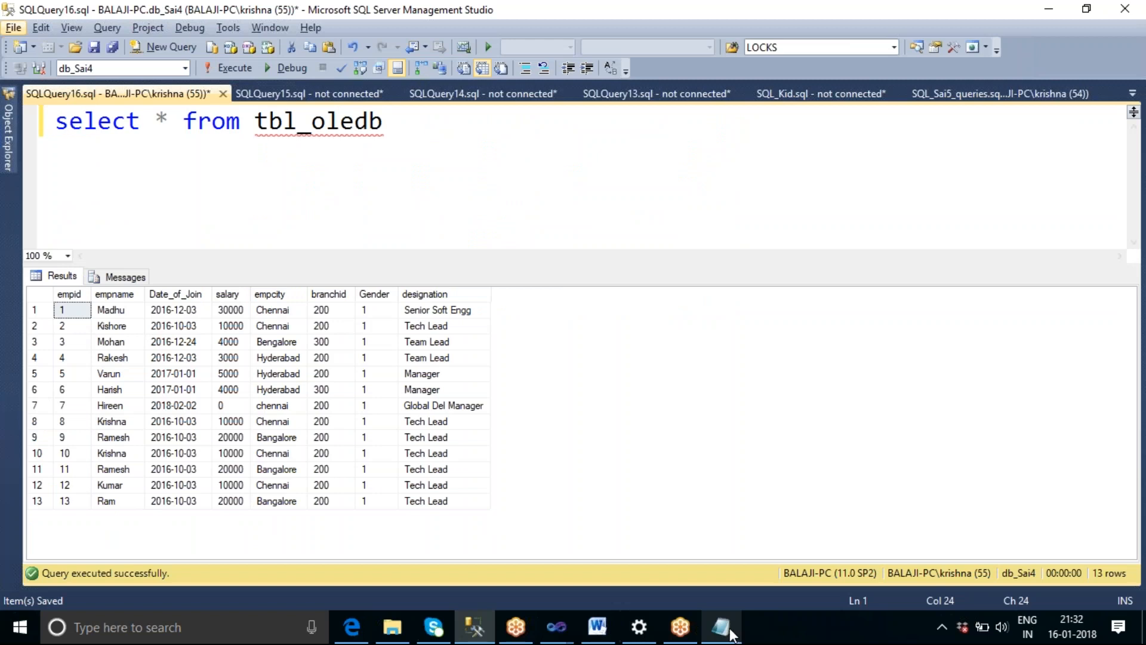
click(729, 633)
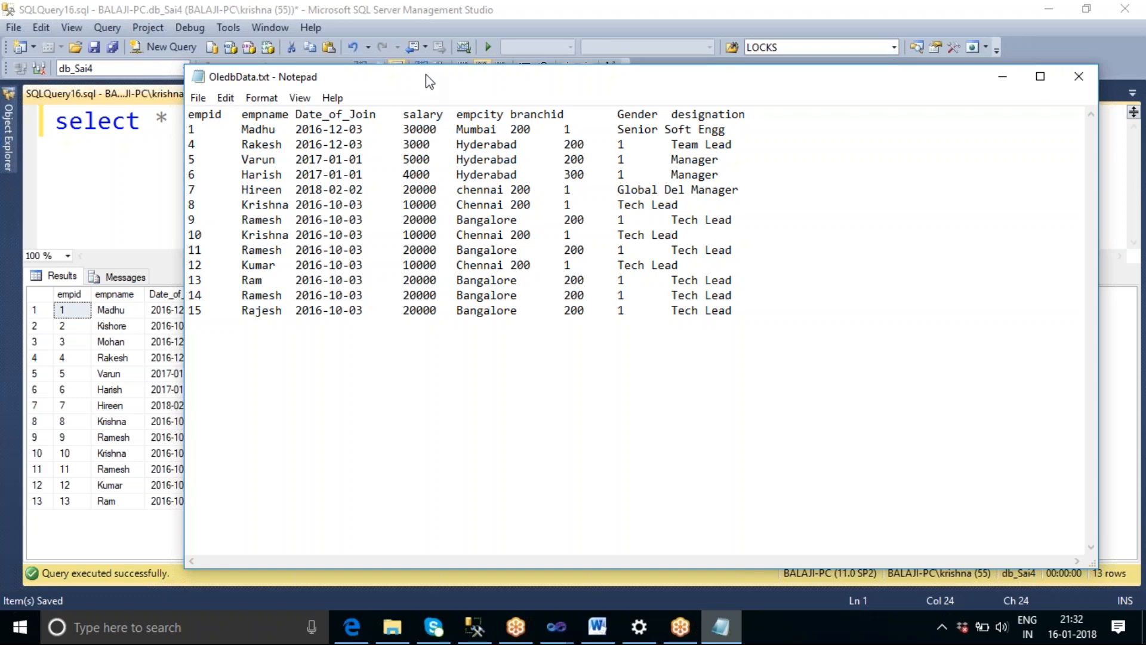
drag(425, 74, 845, 44)
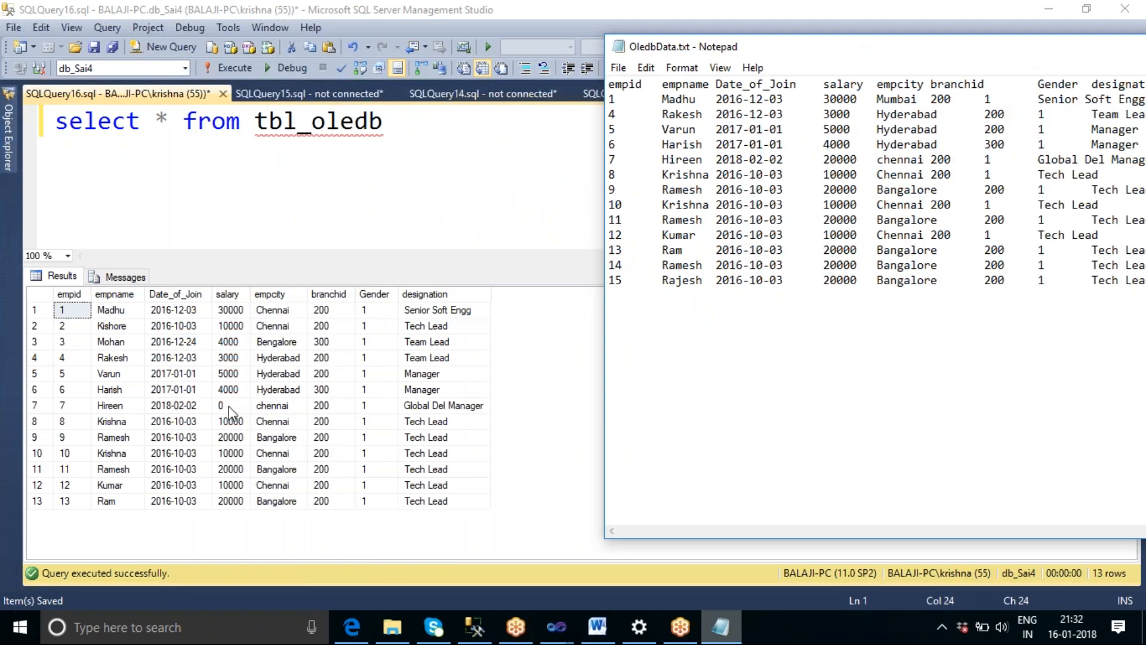
Compare the file's empid 1 city, empid 7 salary and empid 14 and 15 rows with the tbl_oledb query results.
click(39, 405)
click(720, 627)
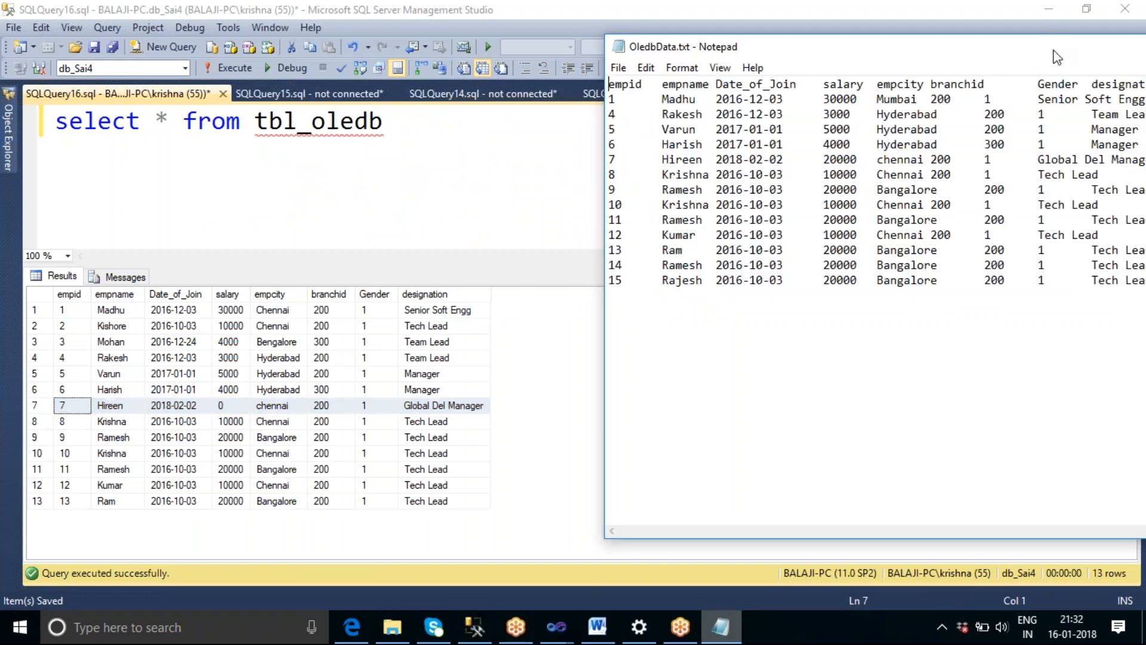
drag(1051, 50, 951, 58)
double_click(806, 106)
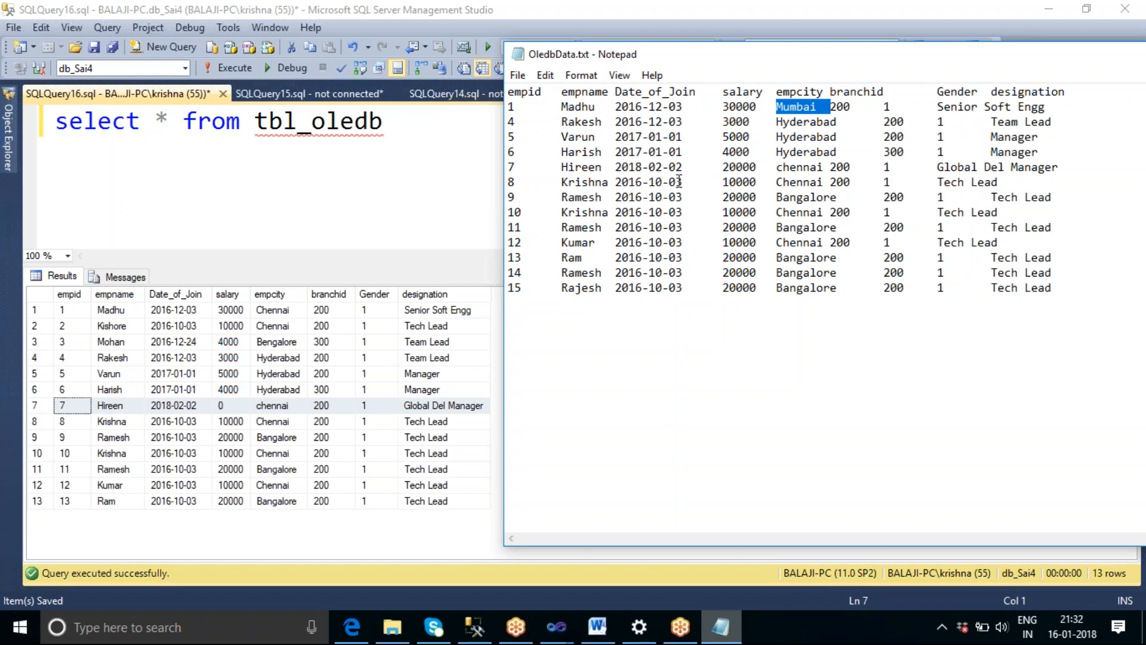
double_click(739, 167)
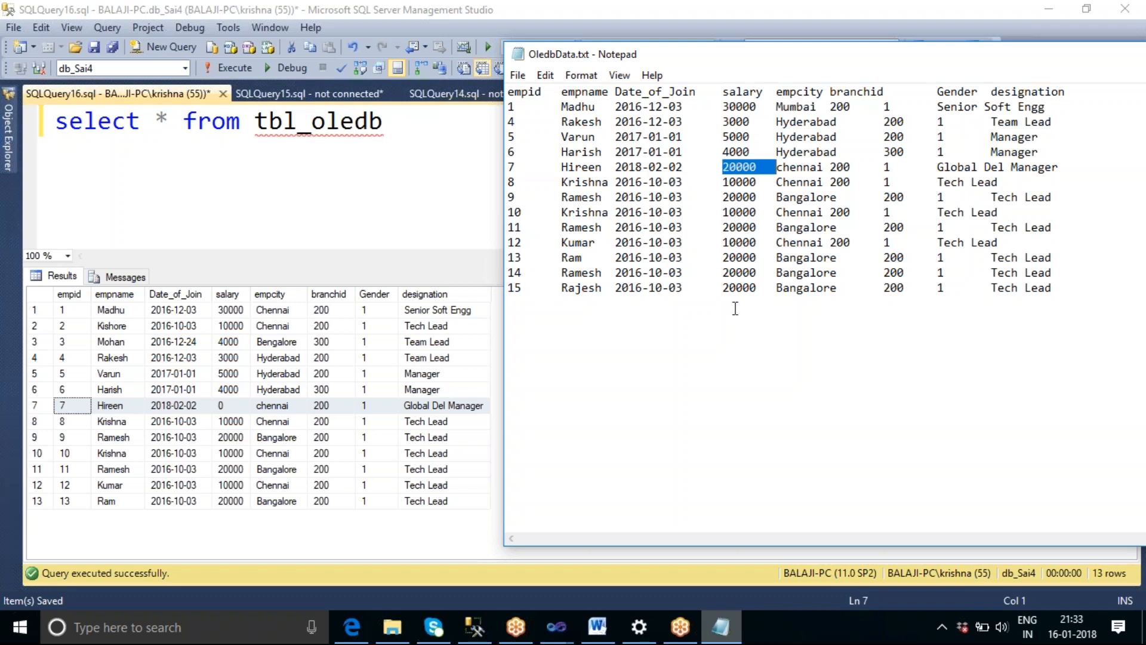
drag(1053, 288, 506, 274)
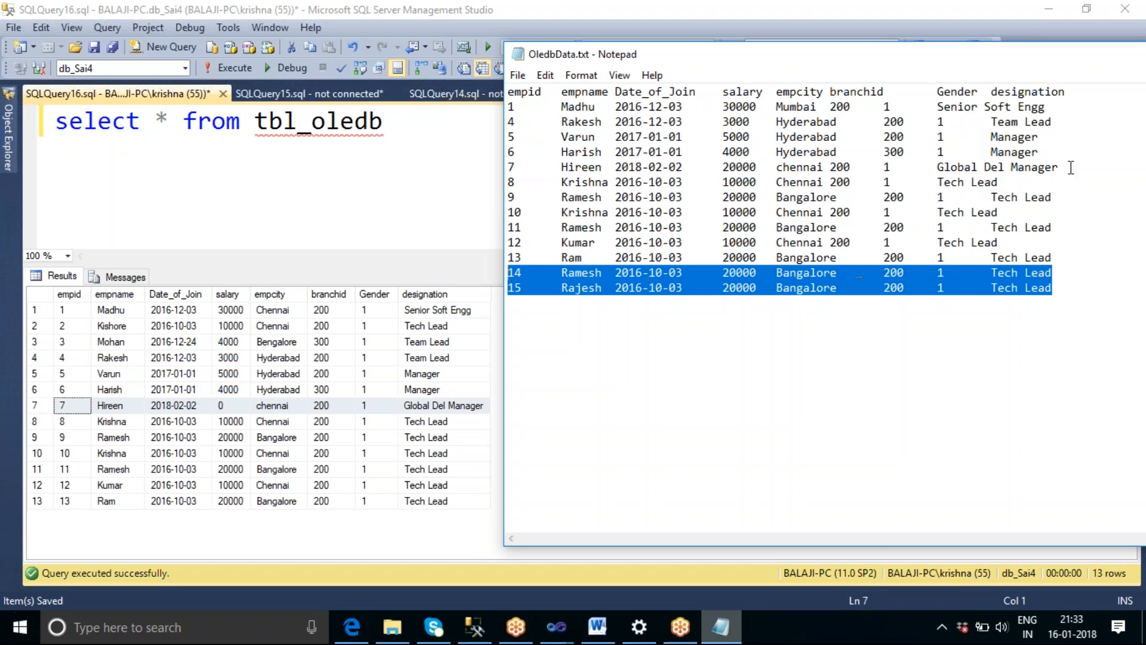
drag(1085, 55, 782, 59)
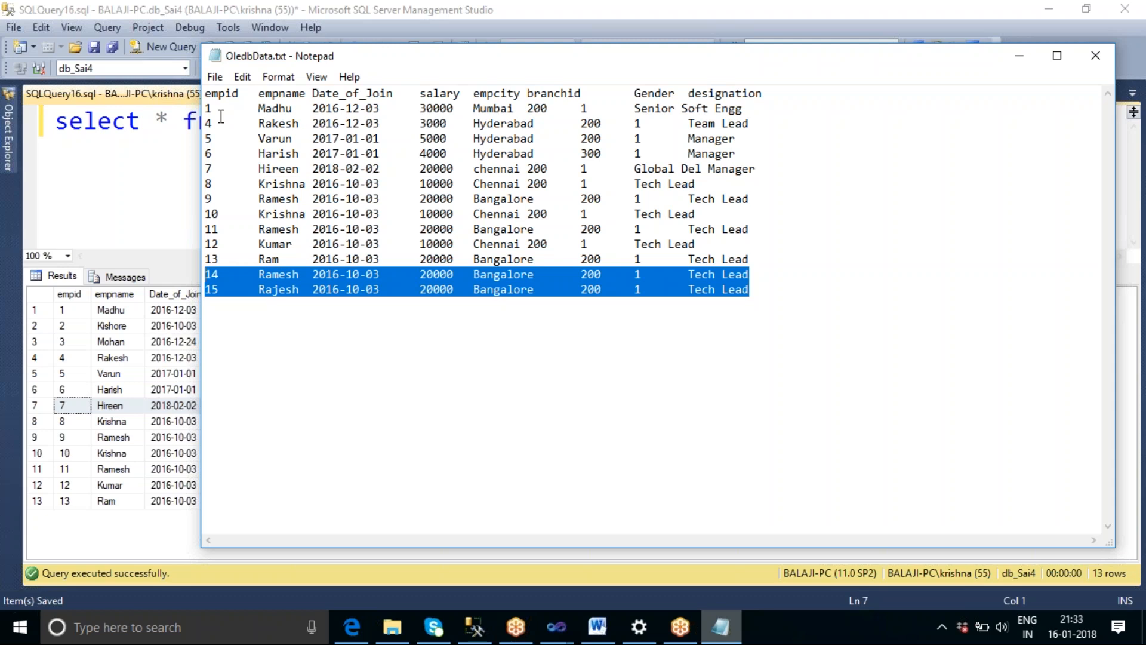
Close OledbData.txt, minimise the tbl_oledb query window and return to the SSIS_Sai6 project in Visual Studio.
click(860, 294)
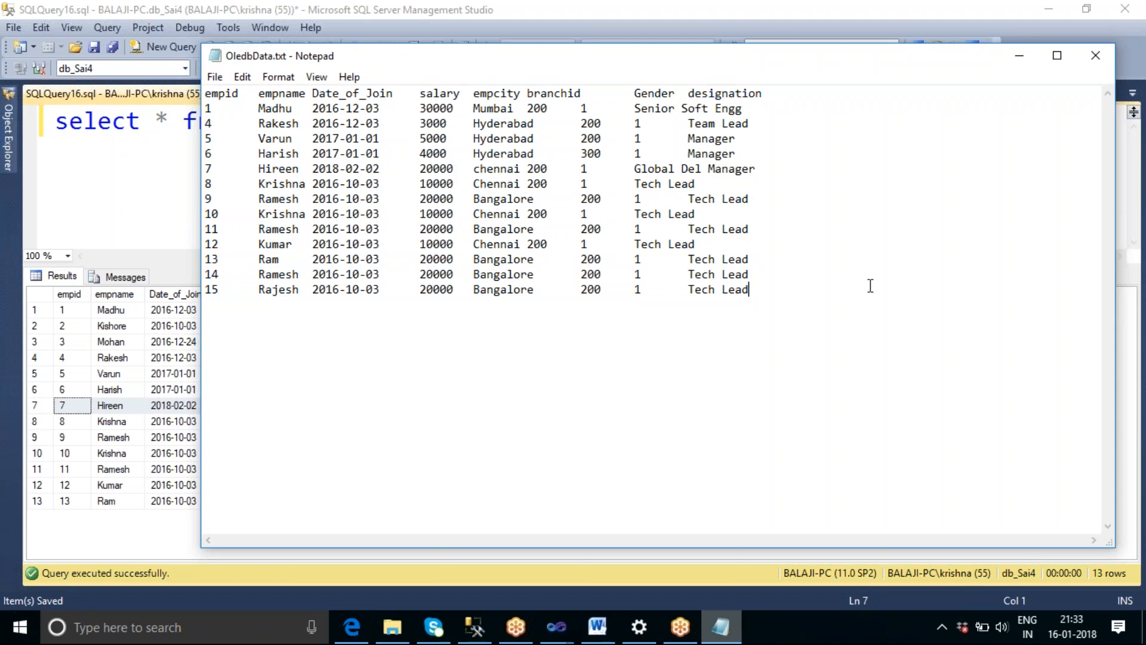
click(1094, 52)
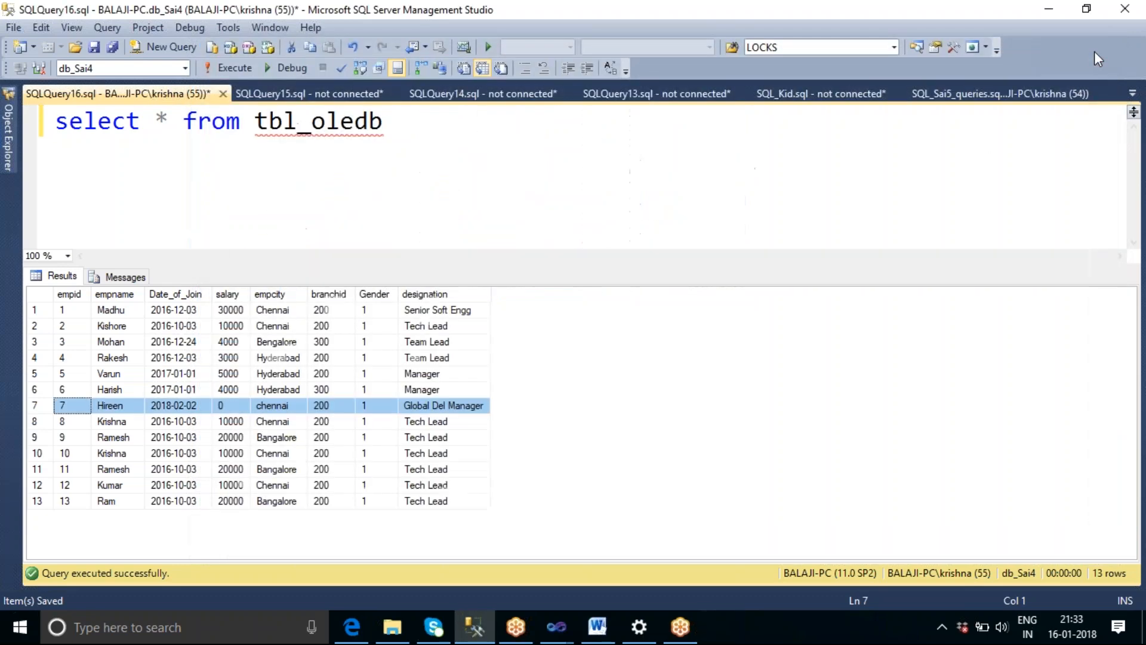
click(1048, 9)
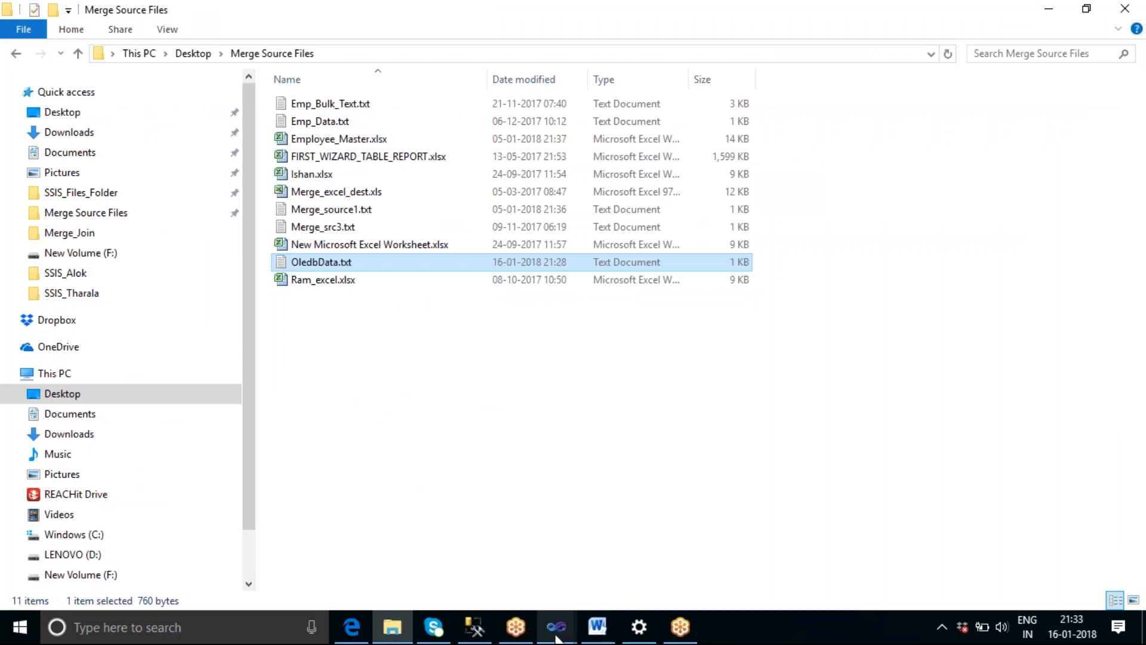
mouse_move(558, 637)
click(633, 558)
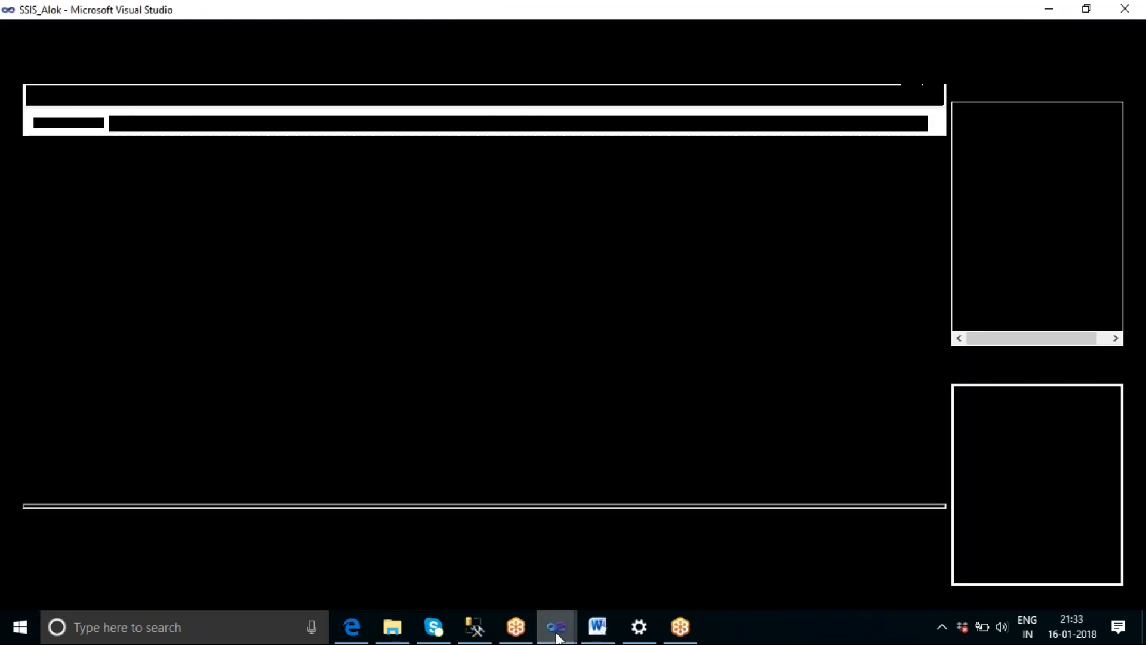
click(461, 549)
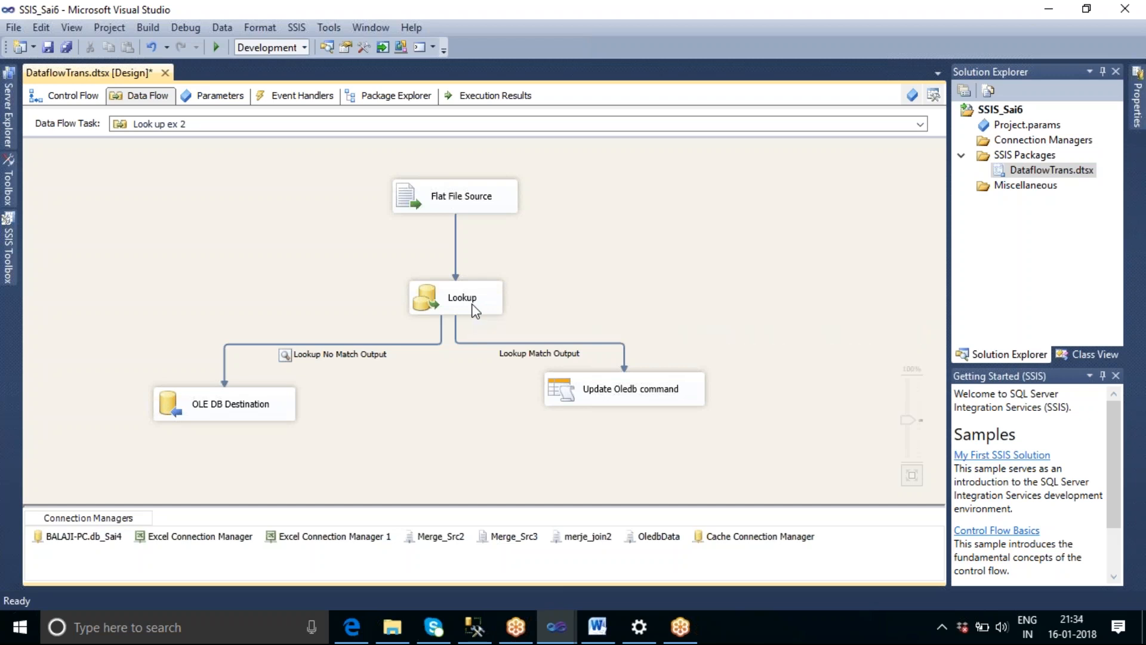
Add a new Data Flow Task to the control flow near Initial Load and open its empty data flow.
click(77, 97)
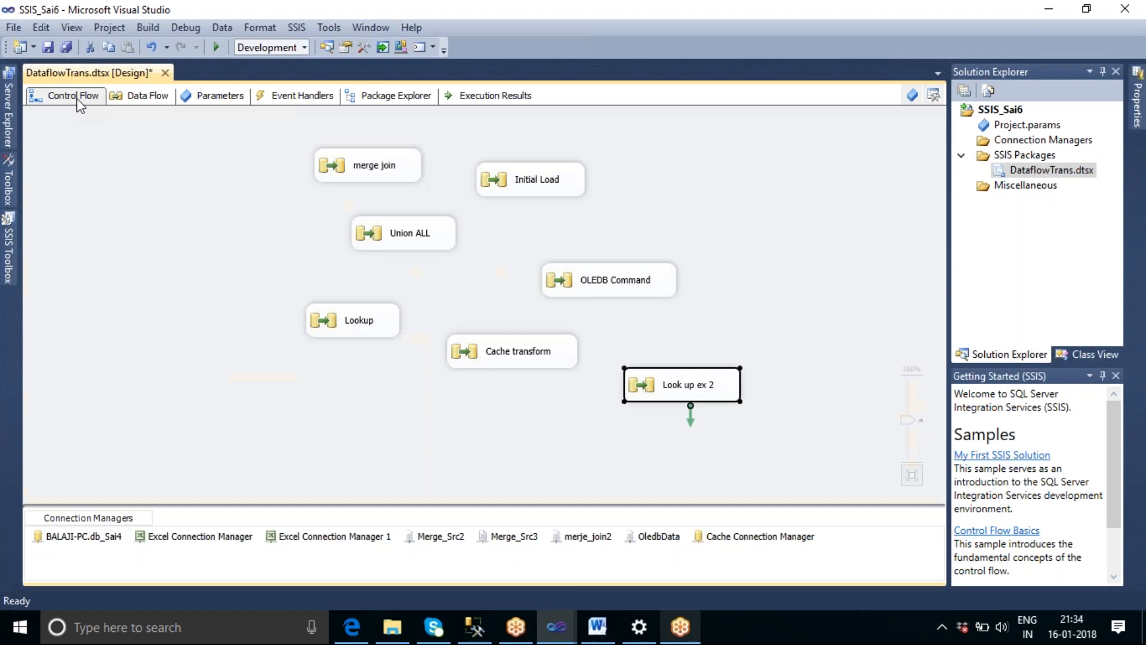
click(745, 259)
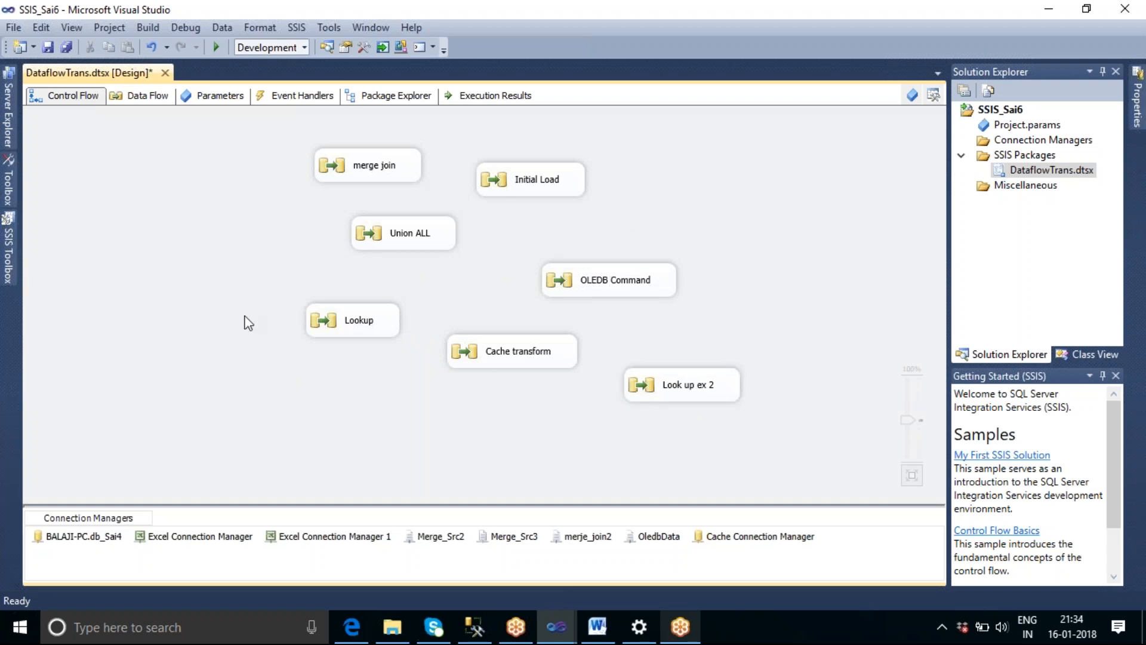
click(9, 254)
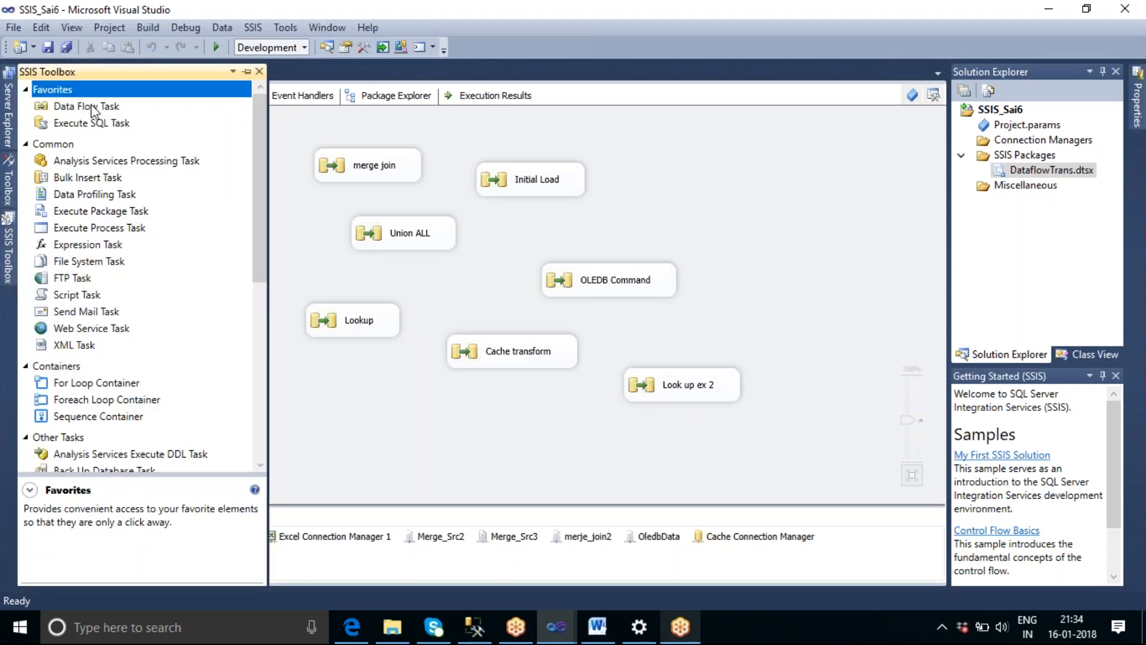
drag(96, 109, 621, 173)
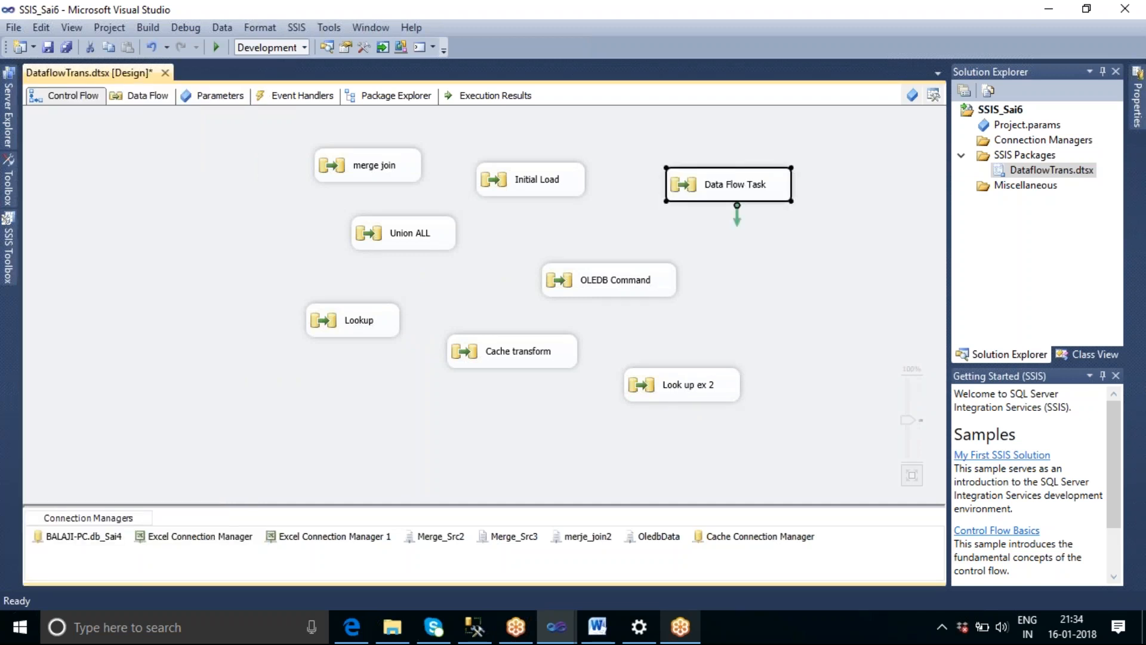
click(759, 232)
double_click(752, 197)
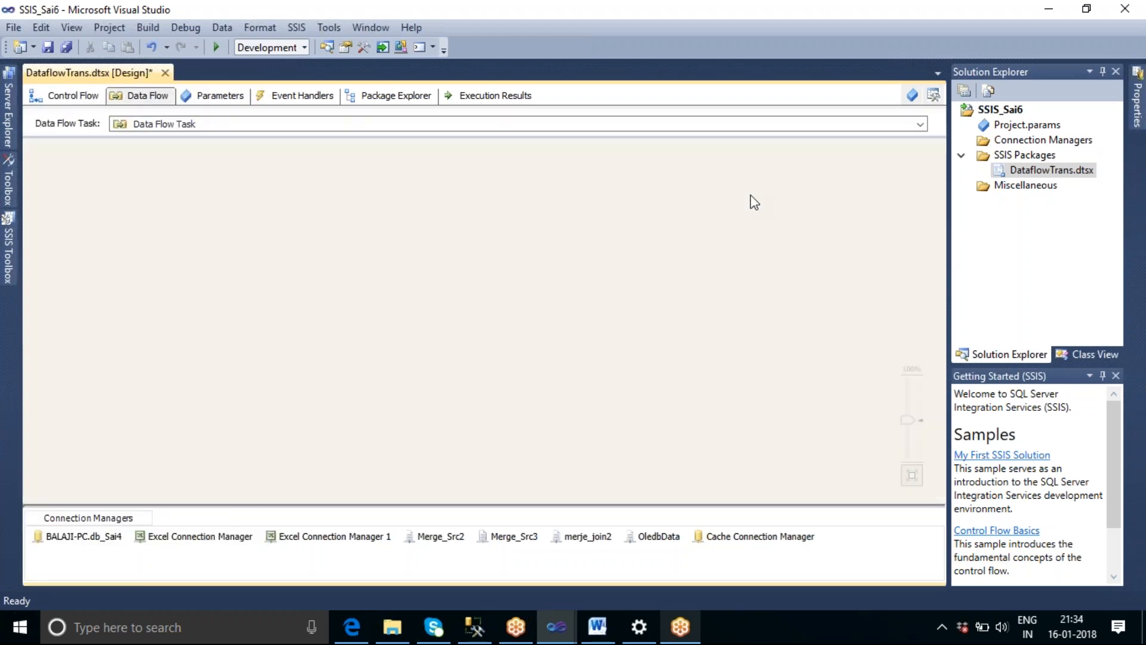
Add a Flat File Source to the new task's data flow.
click(9, 259)
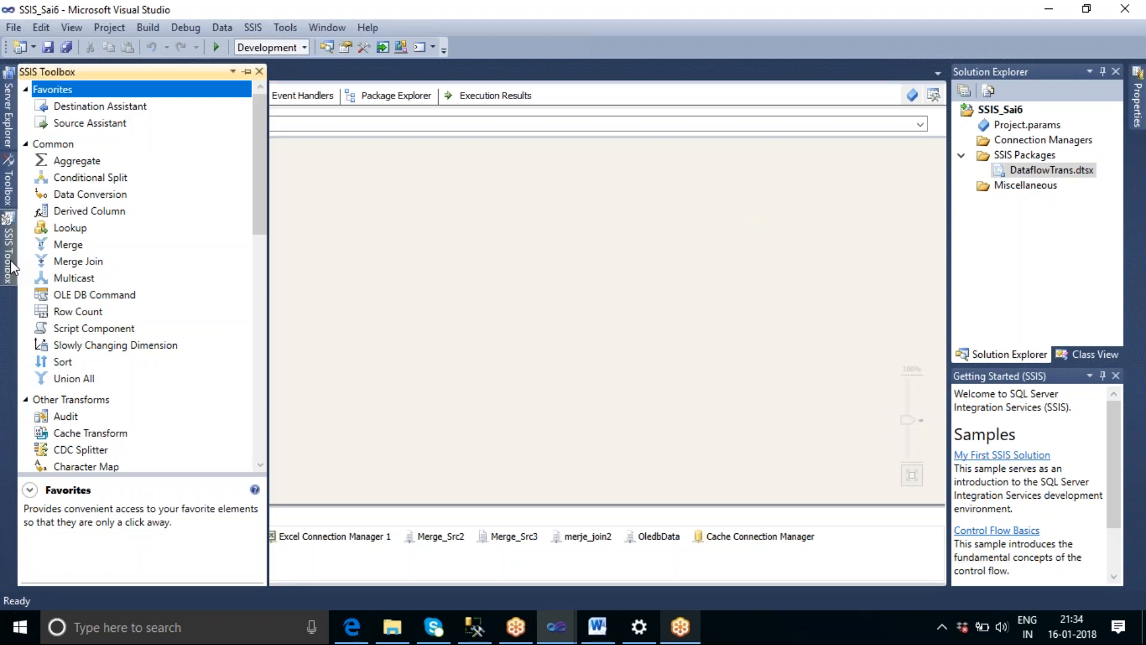
drag(257, 202, 210, 370)
drag(83, 335, 364, 176)
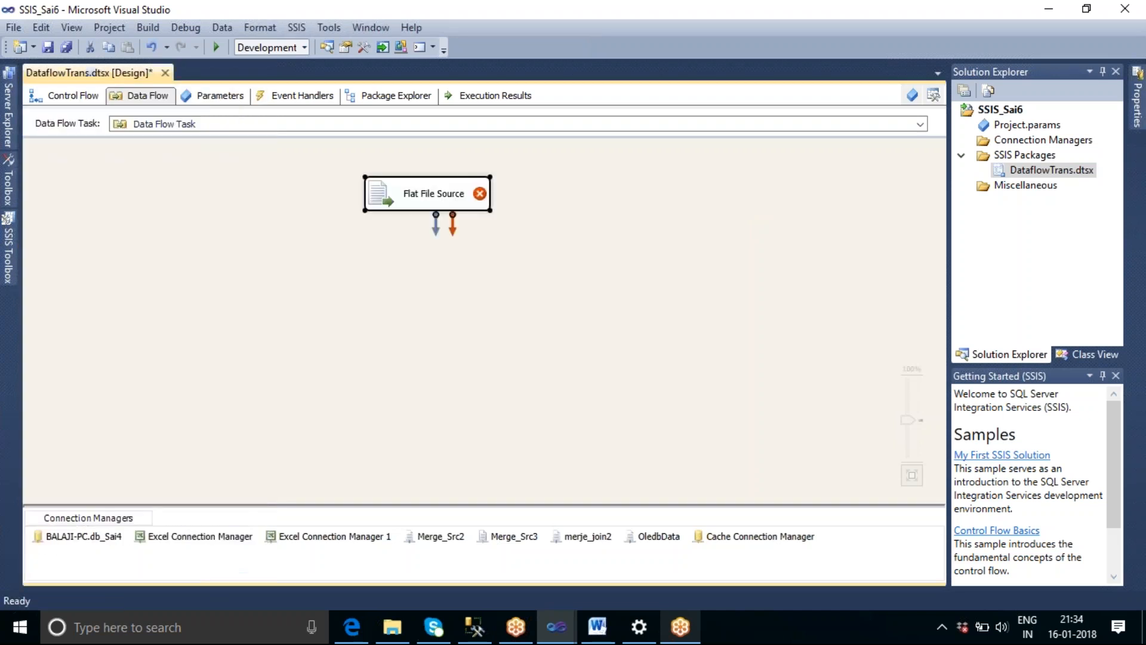
Set the Flat File Source to the OledbData connection manager and preview its rows before accepting.
double_click(438, 194)
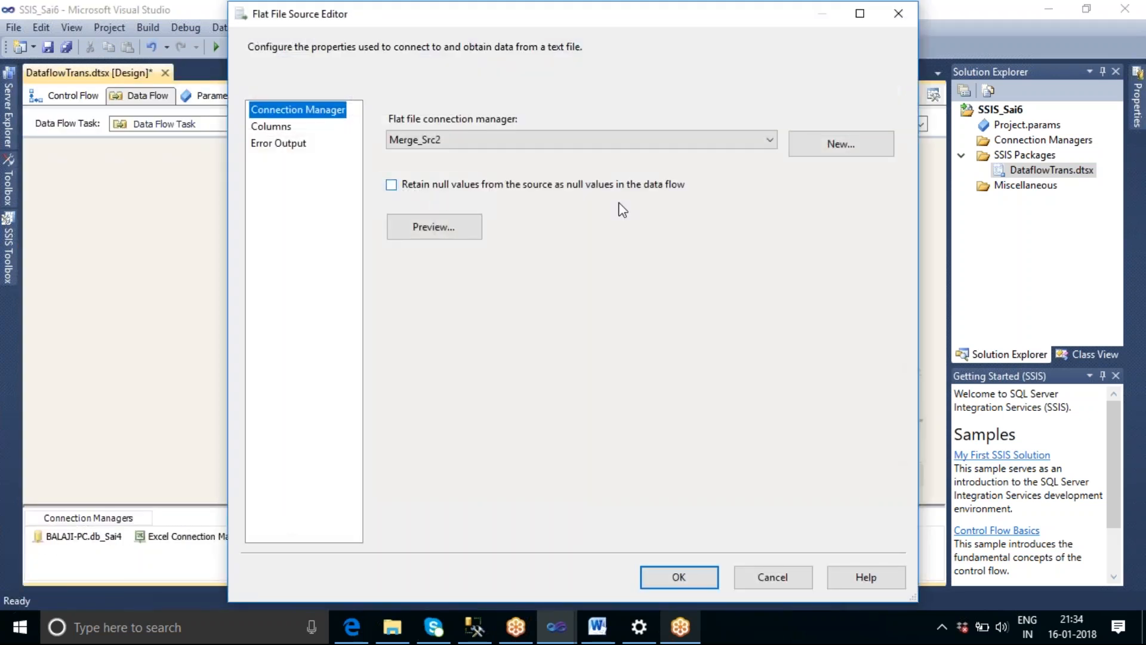
click(710, 141)
click(499, 195)
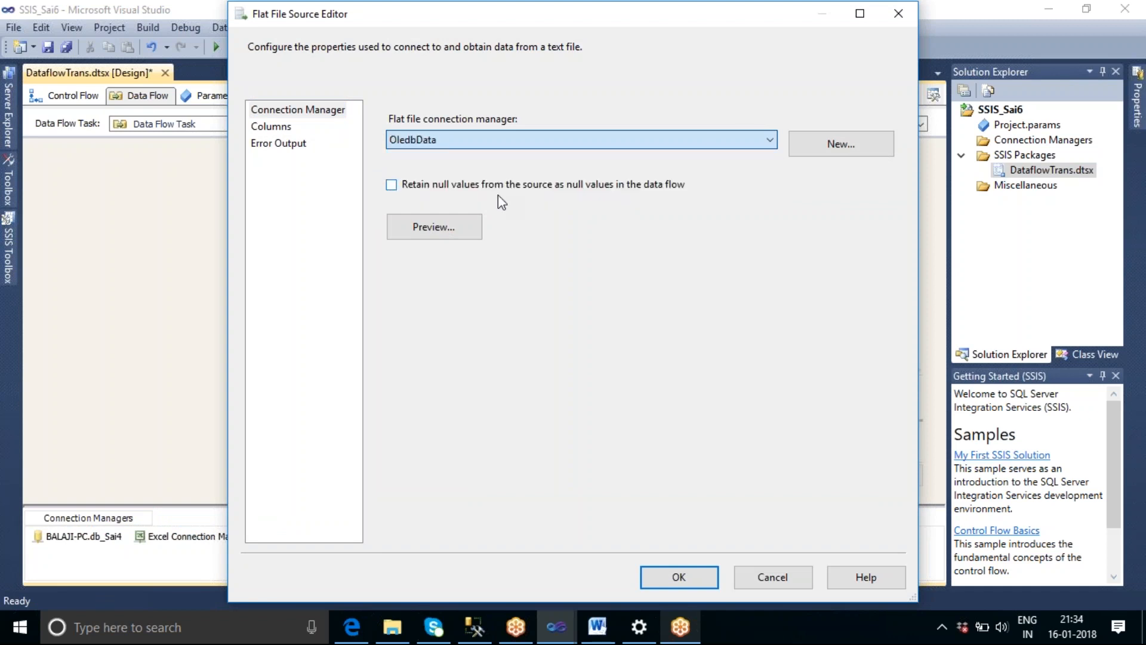
click(453, 225)
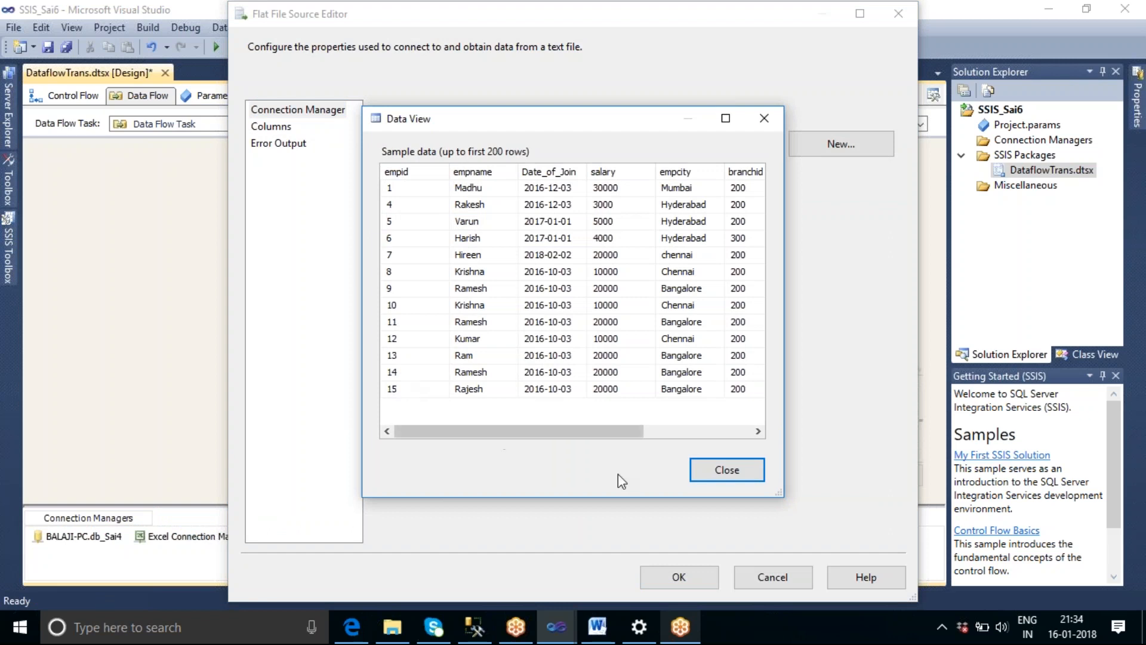
click(726, 473)
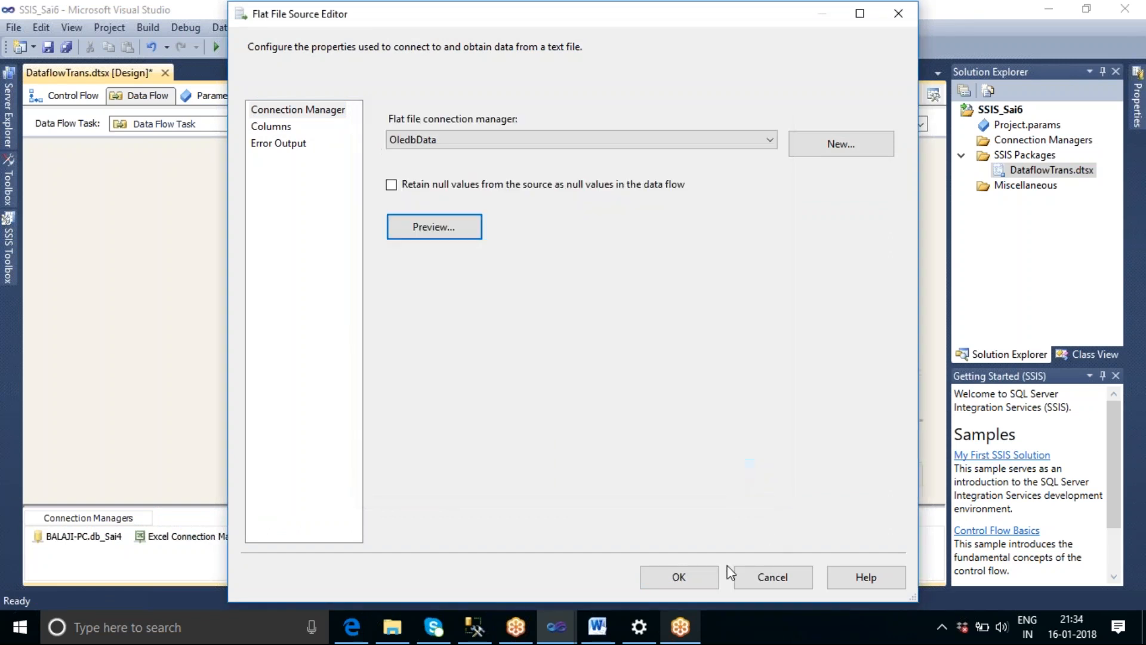
click(679, 576)
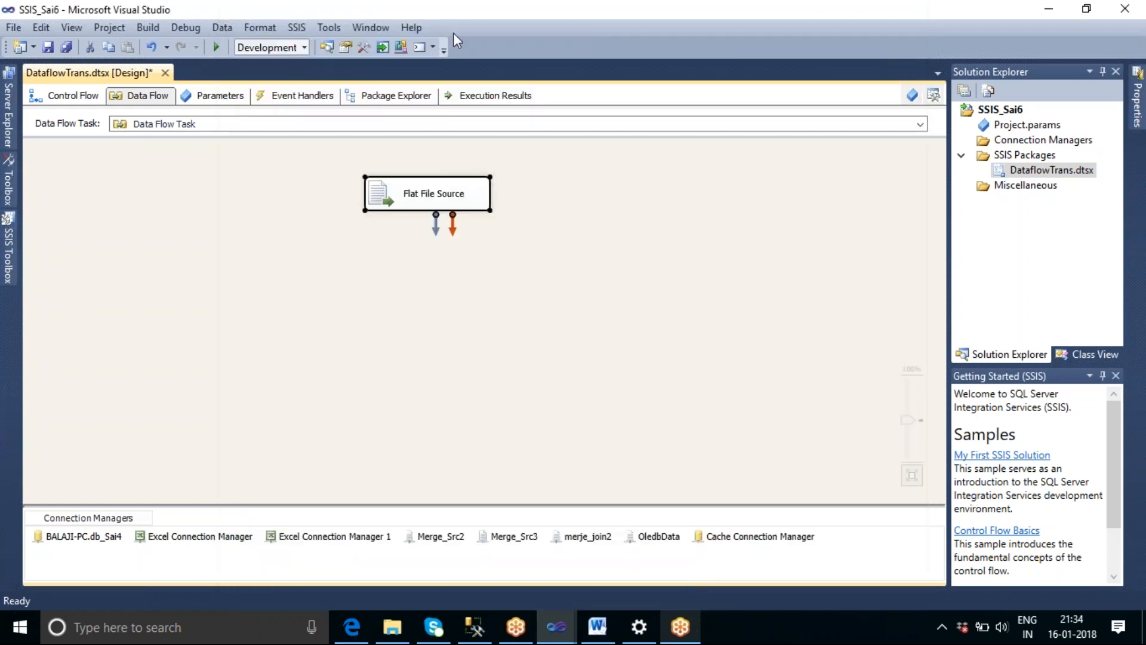
Add an OLE DB Source to the data flow beside the Flat File Source.
mouse_move(11, 267)
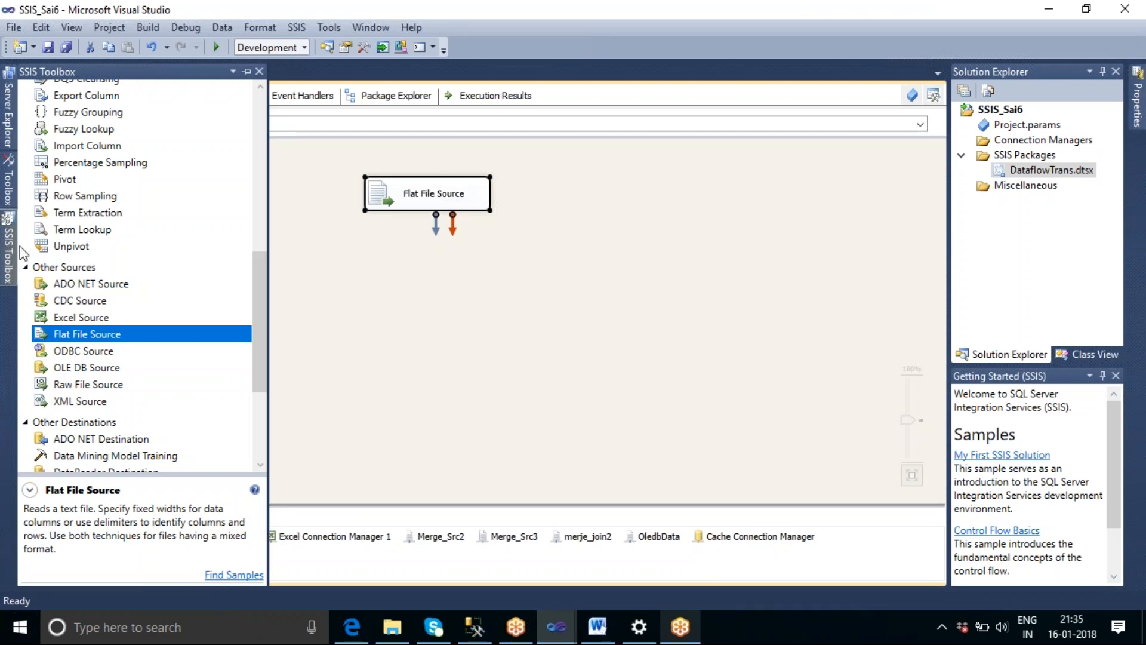
drag(256, 285, 255, 309)
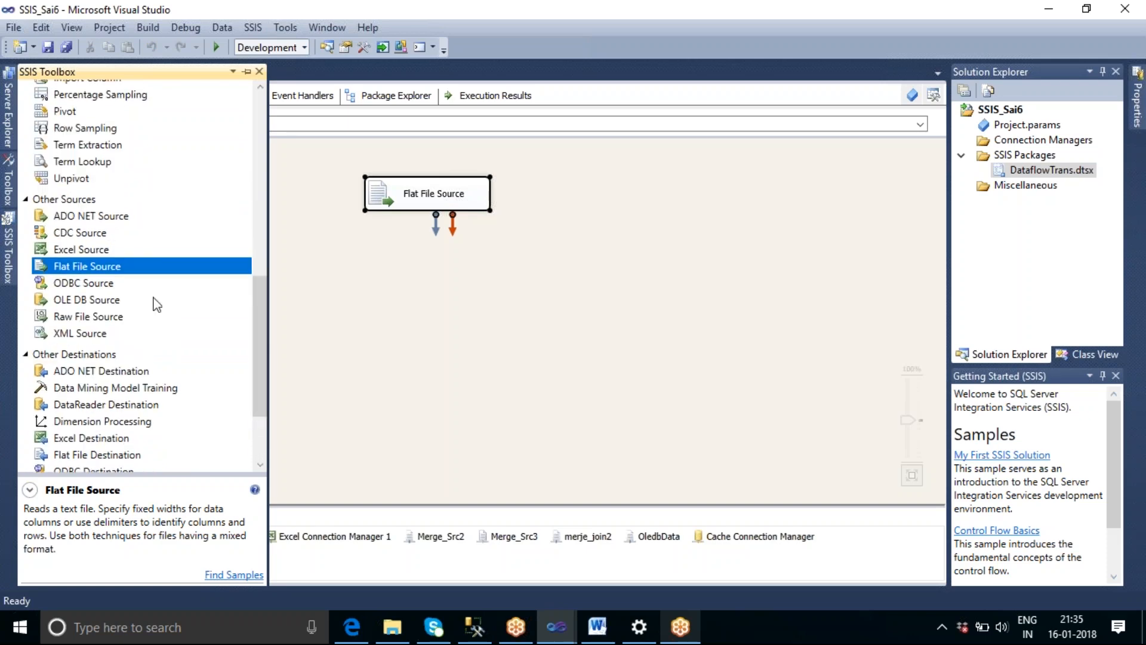
drag(106, 302, 556, 237)
drag(586, 183, 589, 172)
Check the table name in the SQL Server Management Studio query and set the OLE DB Source's data access mode to SQL command.
double_click(661, 197)
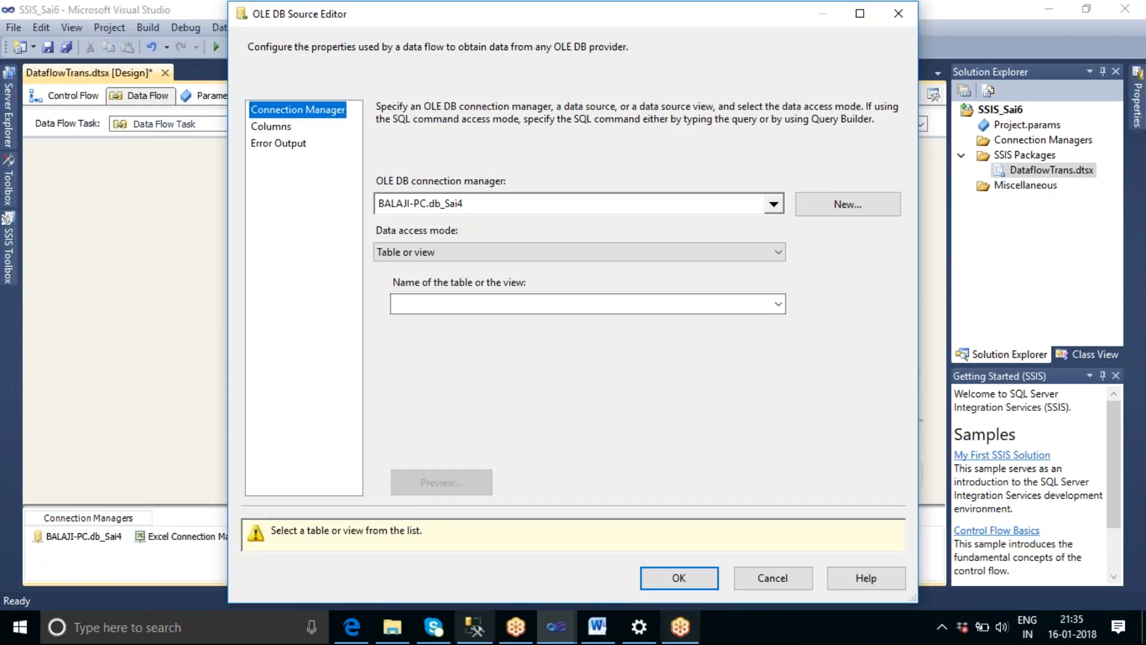
click(474, 626)
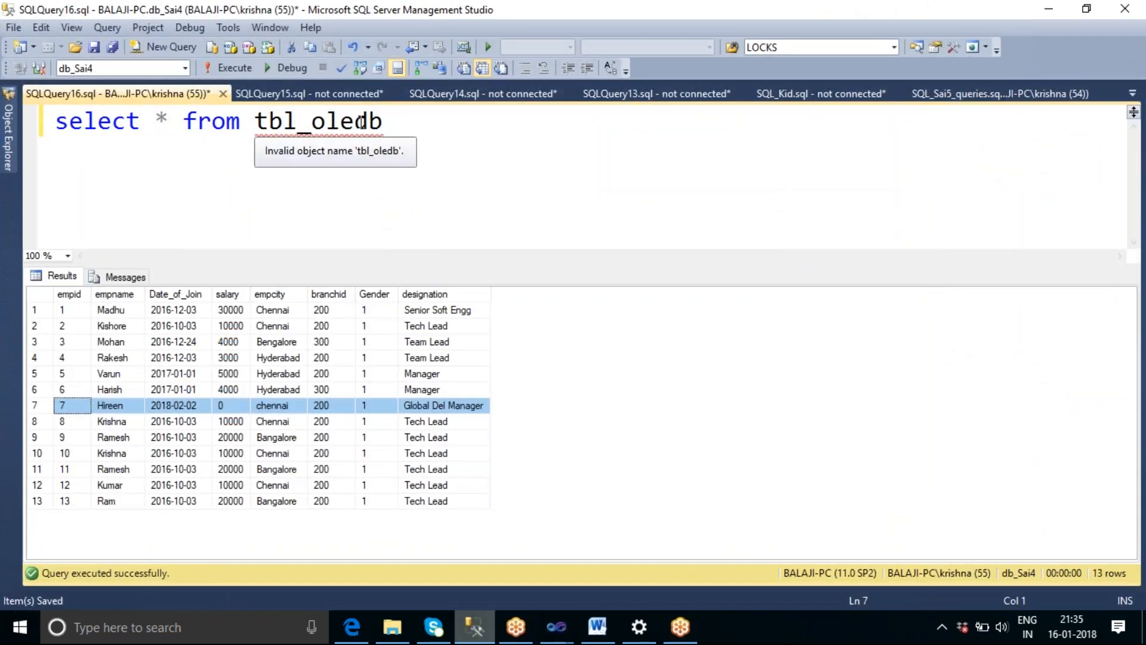
click(559, 636)
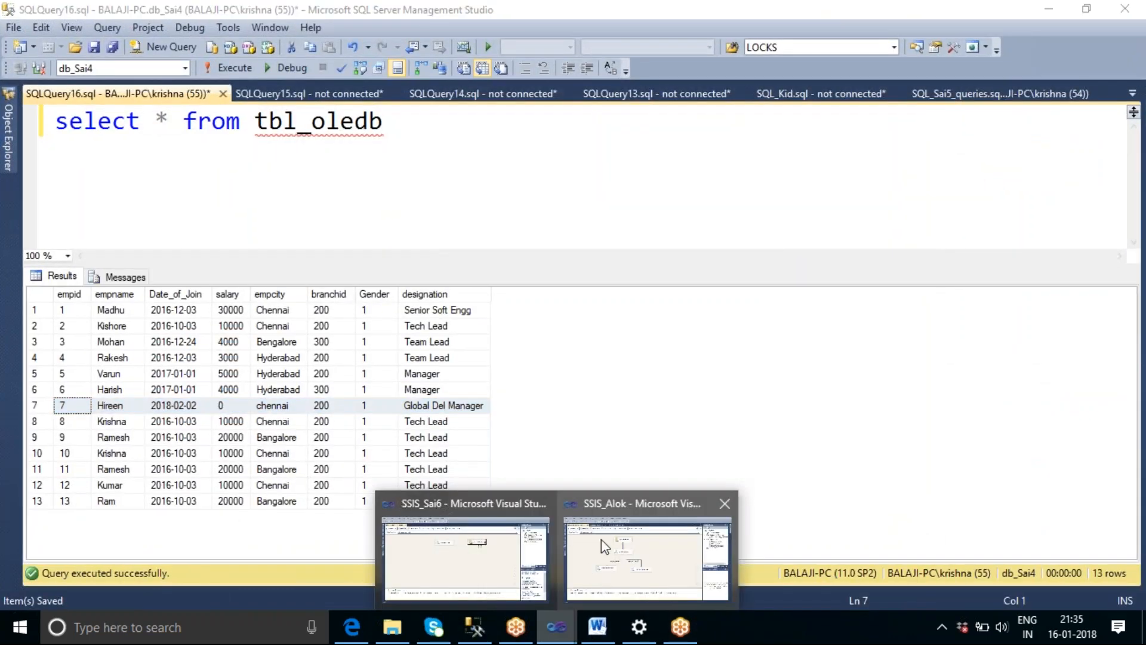
click(458, 555)
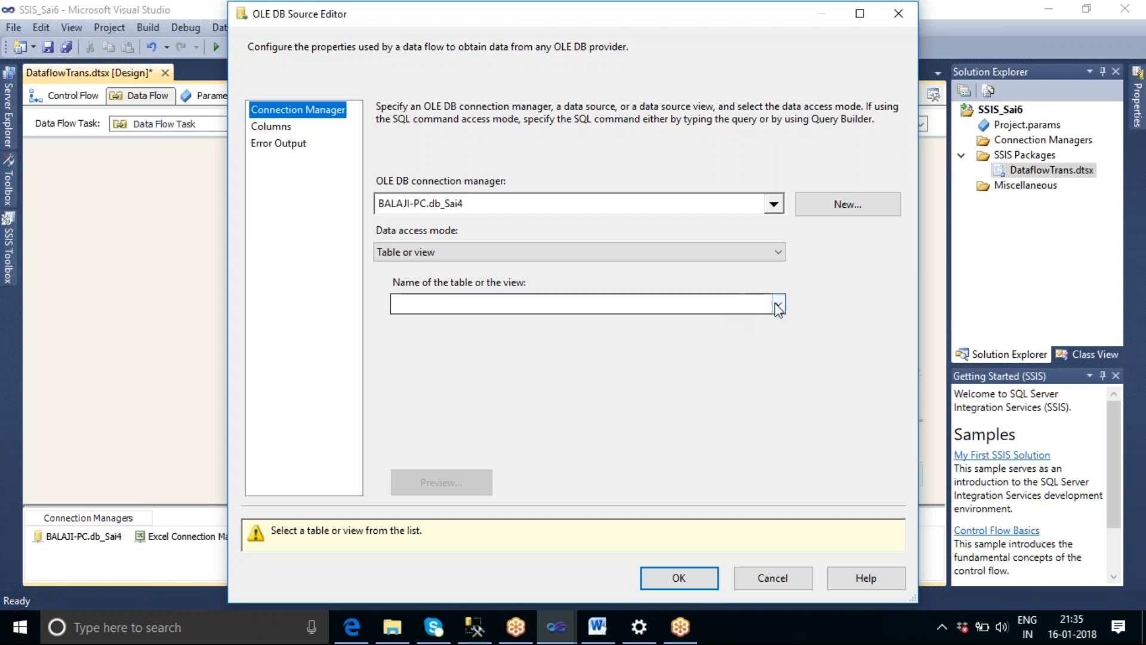
click(632, 256)
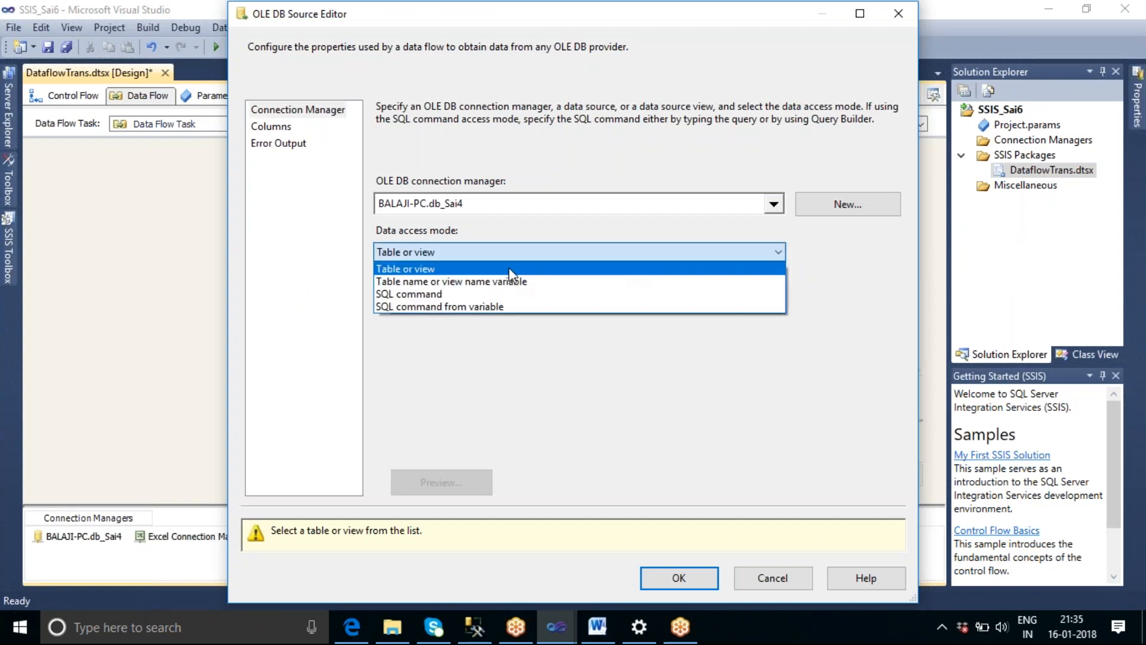
click(464, 296)
click(475, 320)
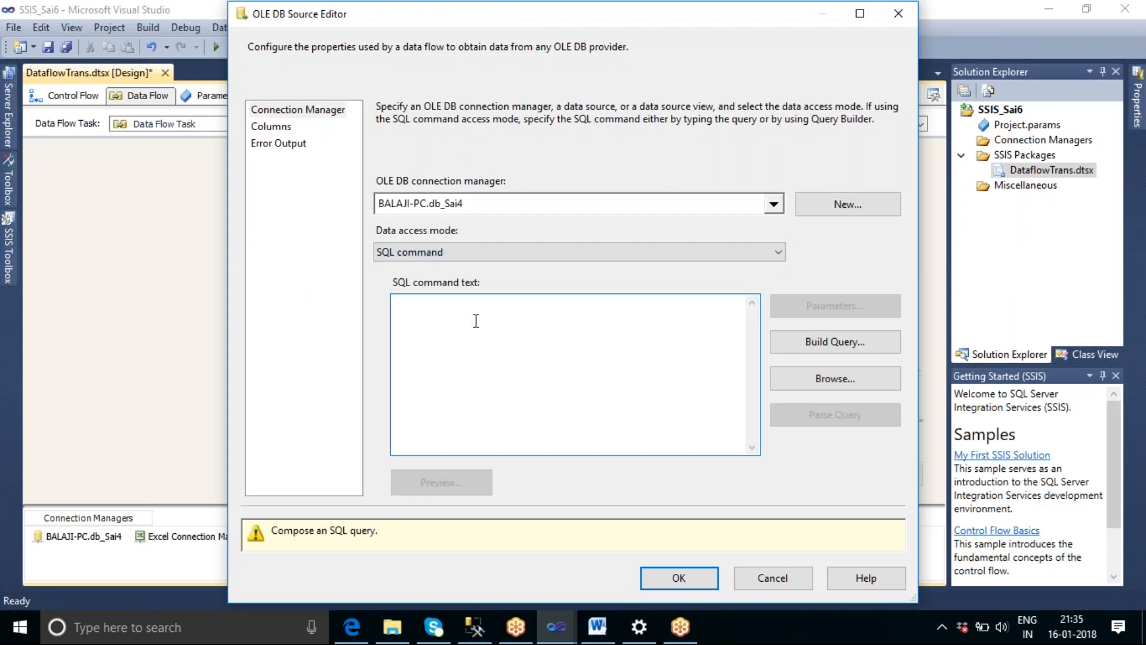
Enter the SQL command "select * from tbl_oledb" for the OLE DB Source, preview the query results and accept the settings.
text(select )
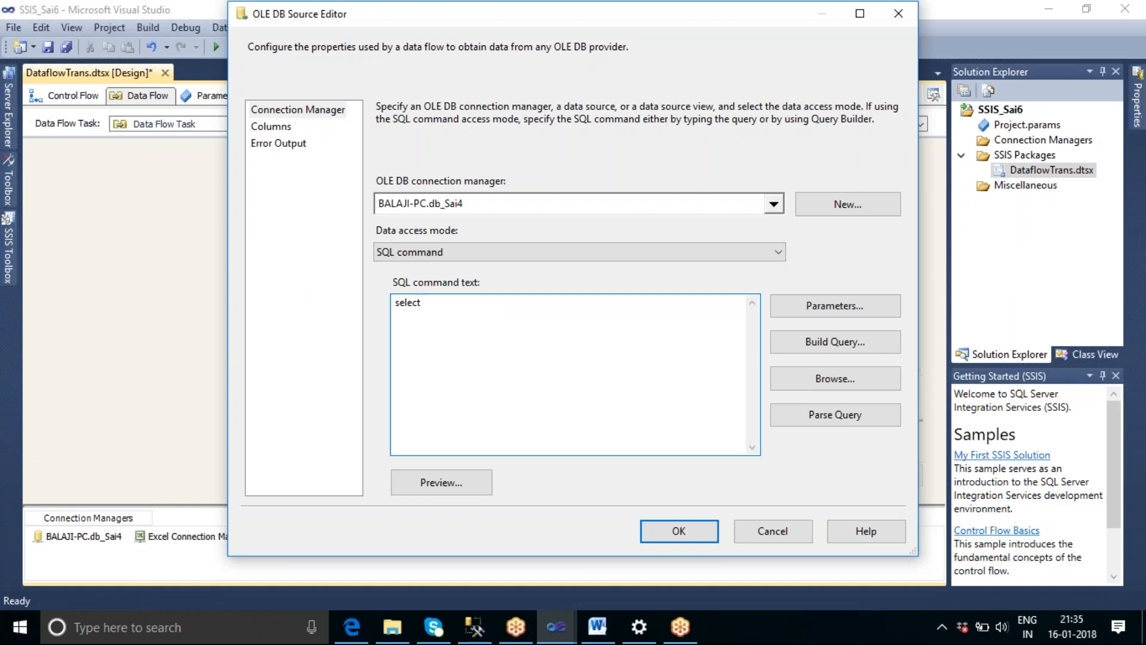
text(* from tbl_oledb)
click(466, 485)
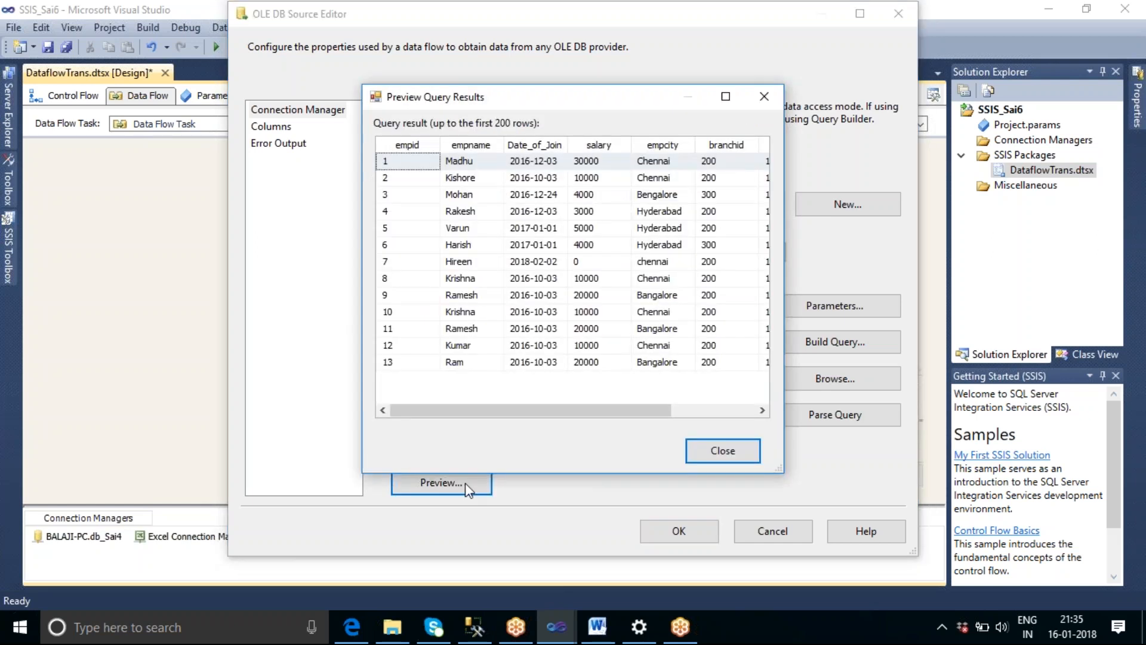
click(719, 451)
click(687, 519)
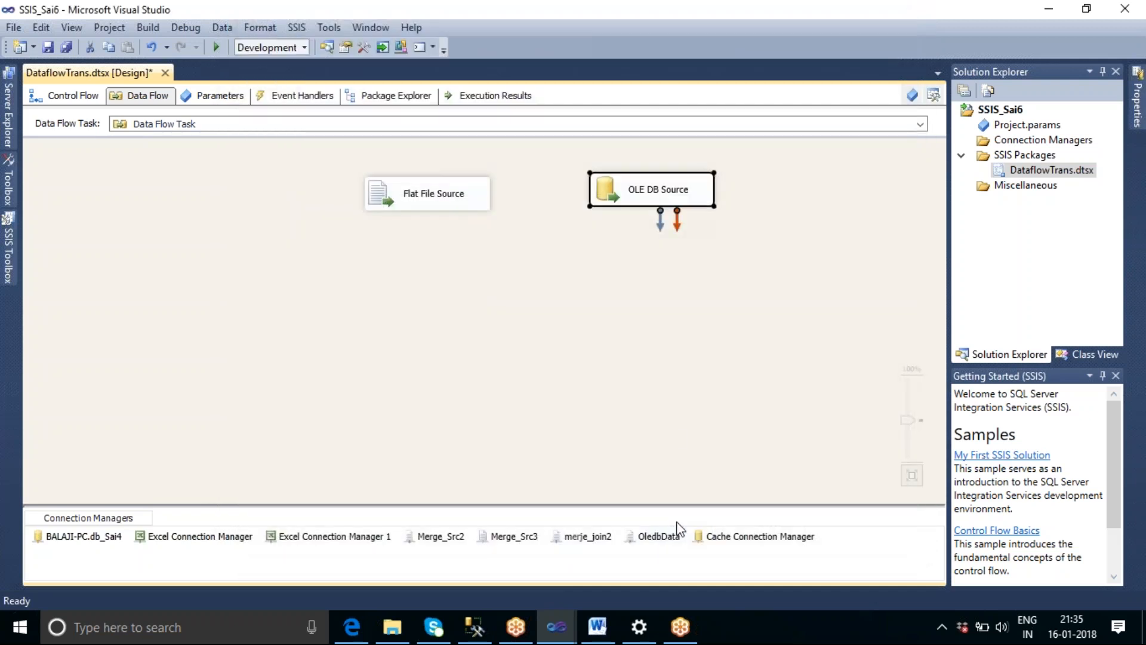
Move the Flat File Source further away from the OLE DB Source and rename the OLE DB Source "Destination data source".
drag(426, 194, 346, 179)
click(659, 198)
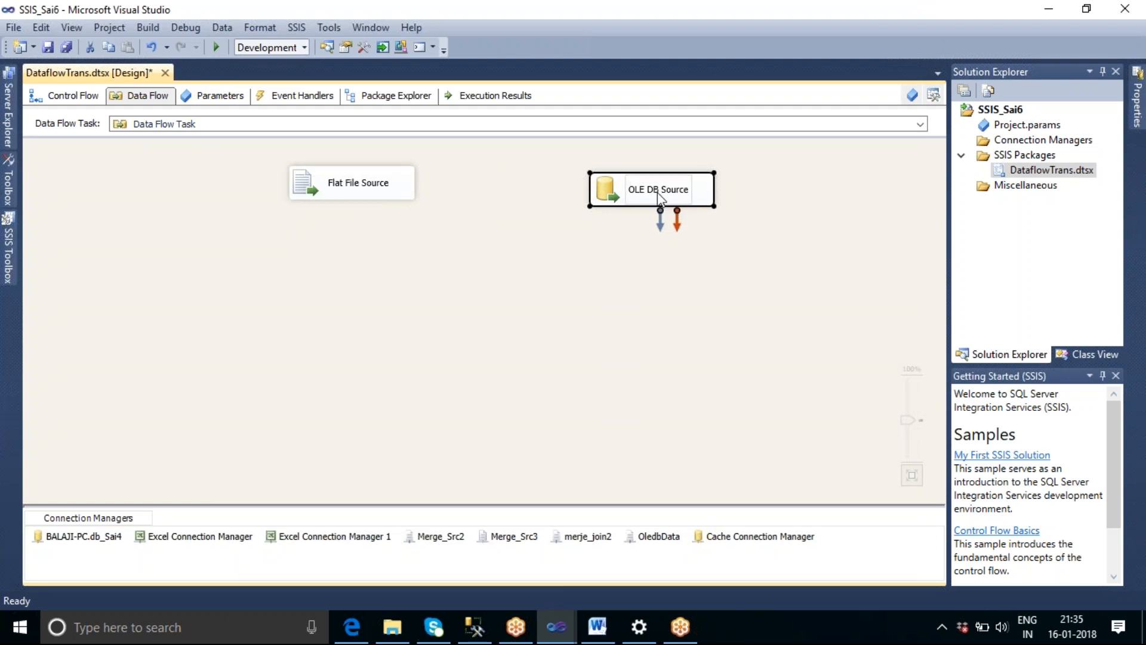
click(658, 197)
text(Dest)
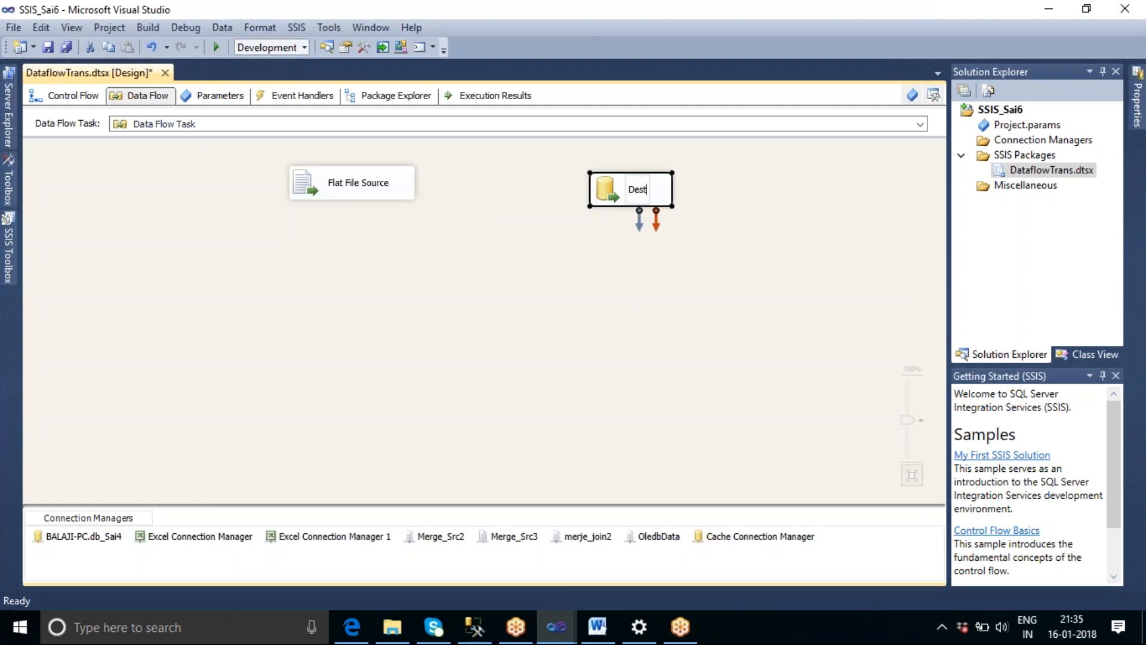
text(ination dat)
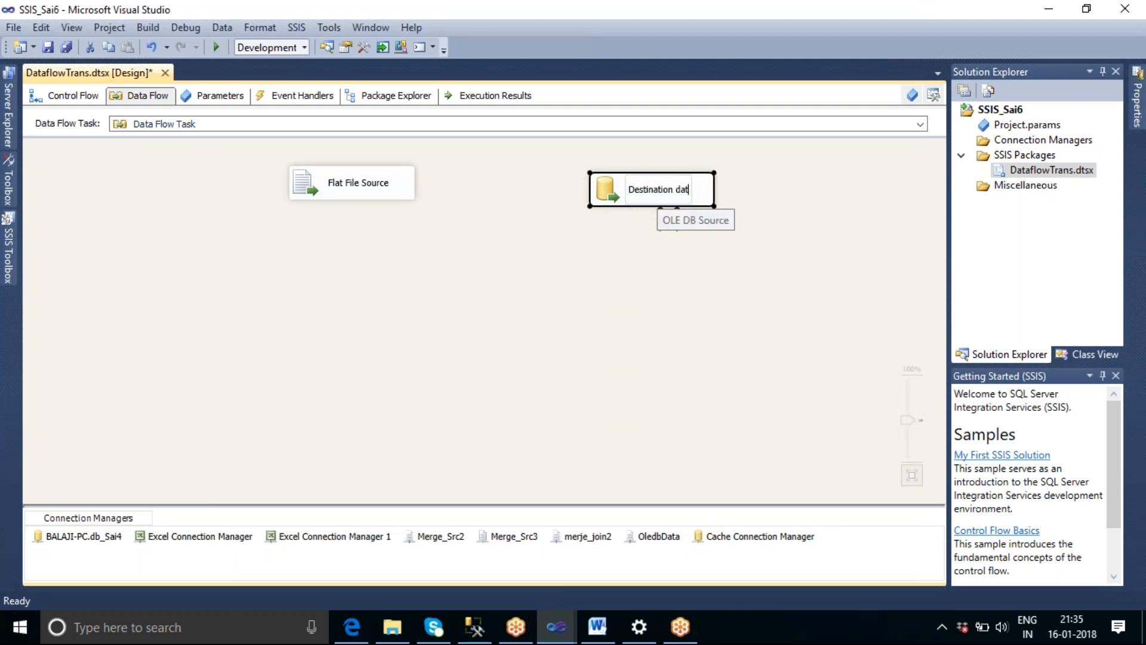
text(a source)
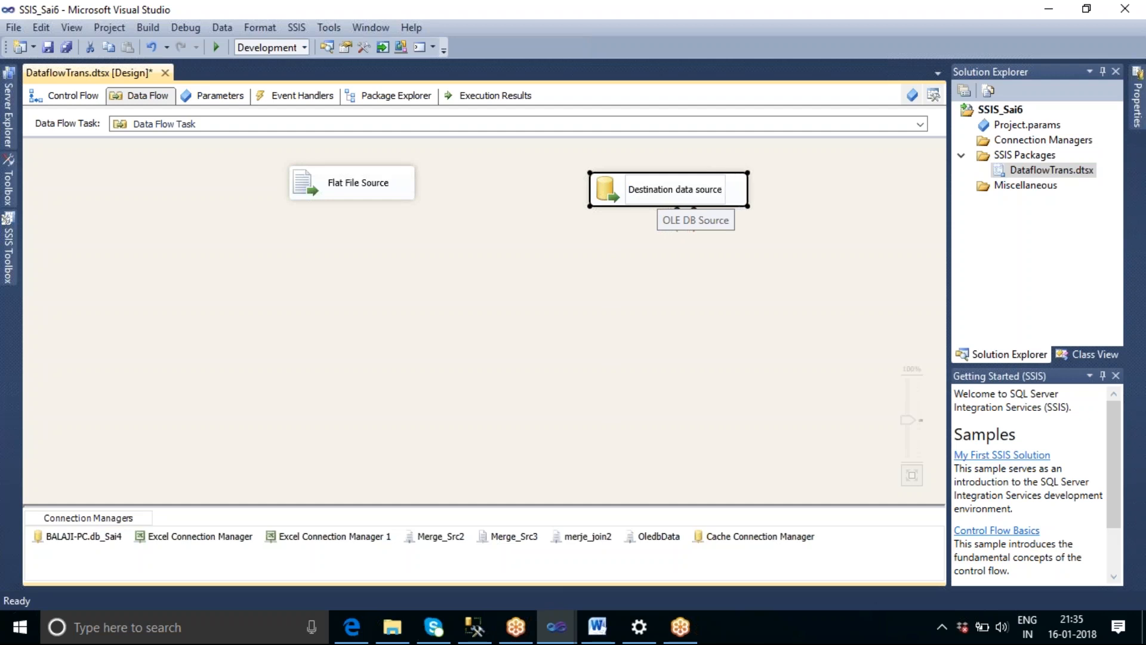
click(620, 309)
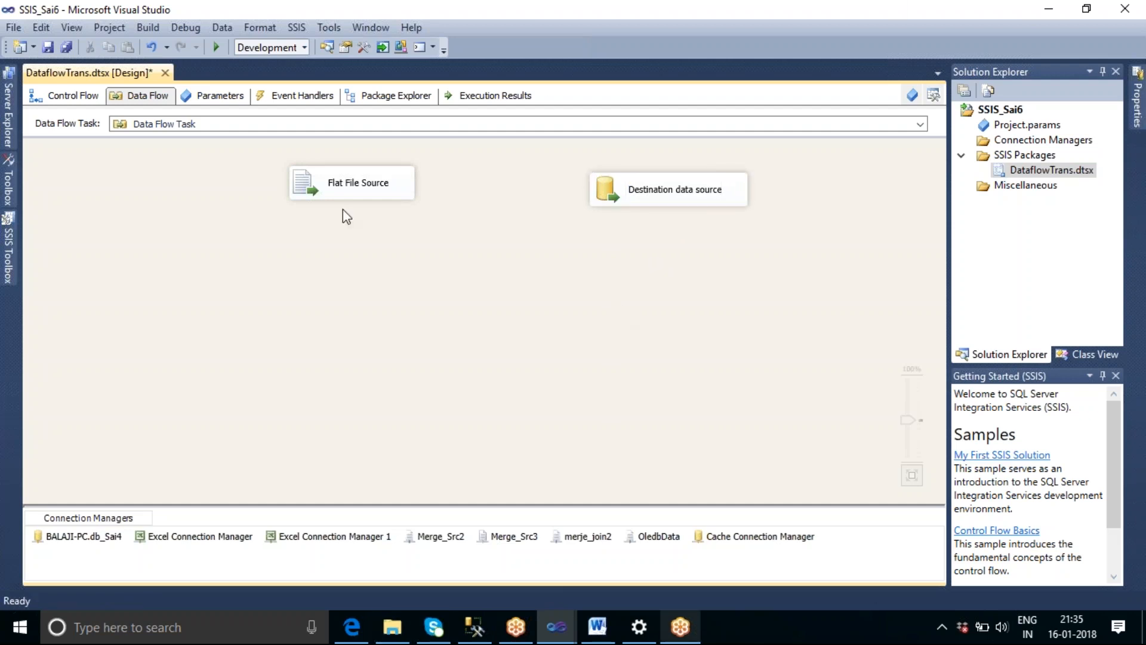
Add a Merge Join transformation below and between the Flat File Source and Destination data source.
click(7, 273)
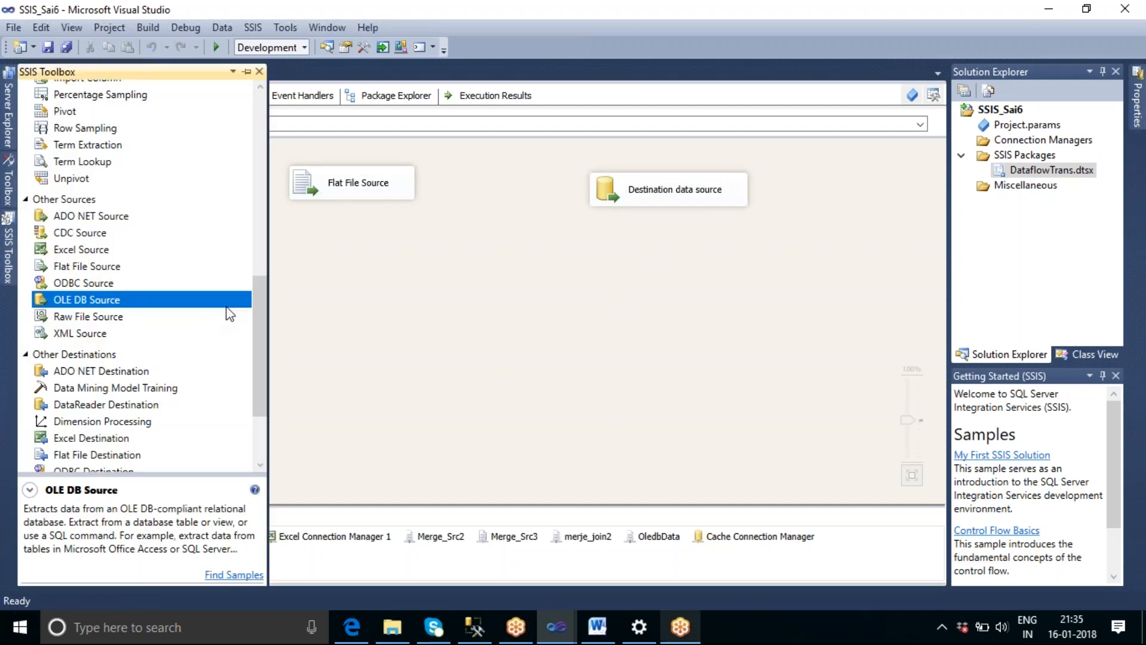
drag(260, 321, 264, 160)
drag(102, 227, 453, 276)
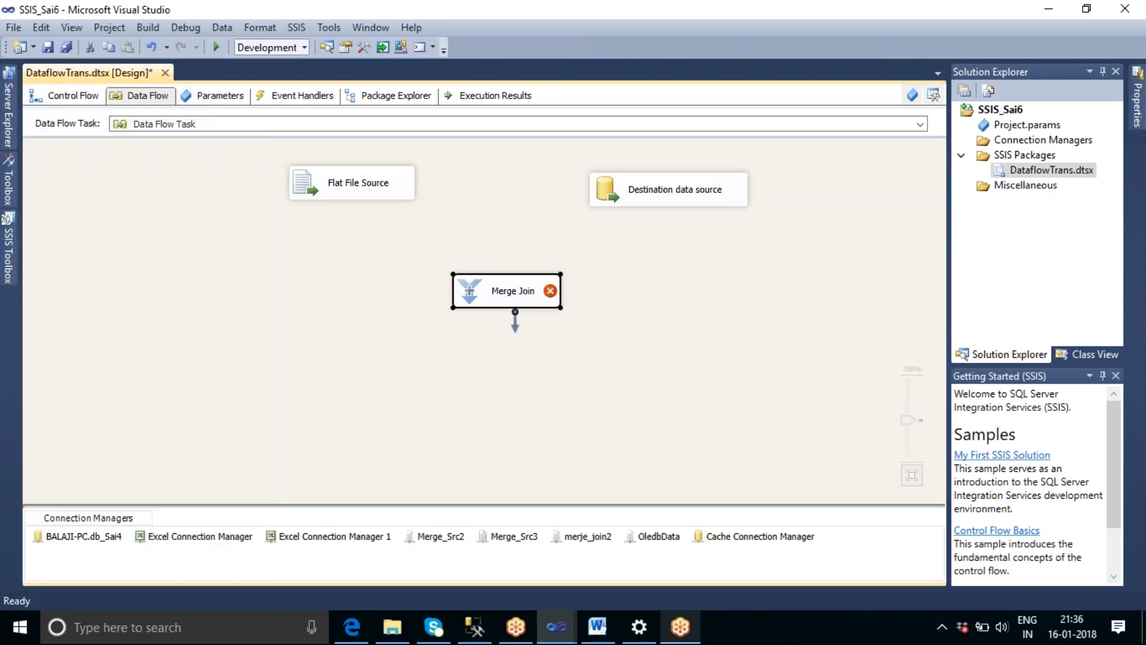
Move the Destination data source closer to the Flat File Source and shift both slightly up.
click(634, 197)
drag(634, 197, 602, 186)
drag(362, 188, 366, 178)
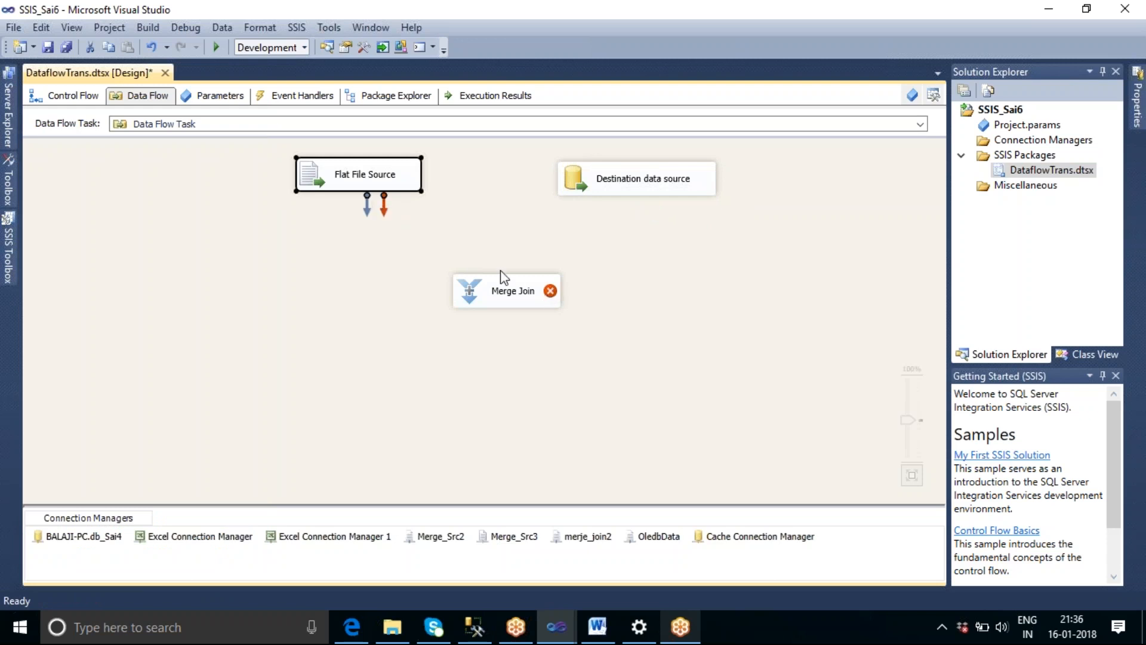
Read the Merge Join's error hint and add one Sort transformation below each of the two sources.
mouse_move(516, 306)
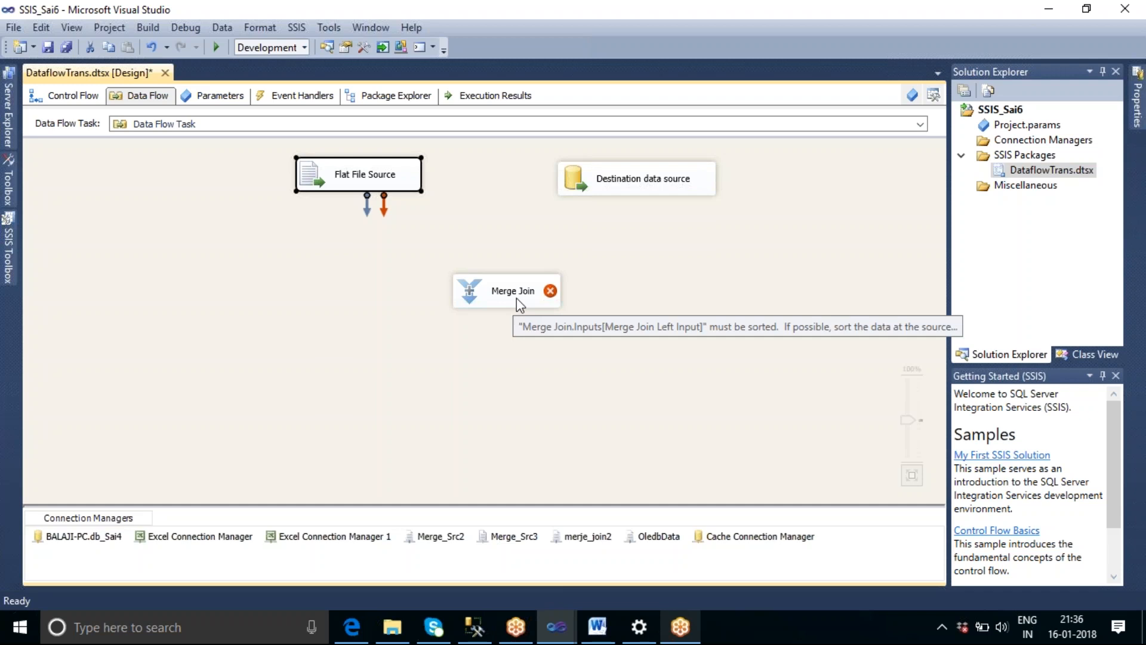
click(10, 263)
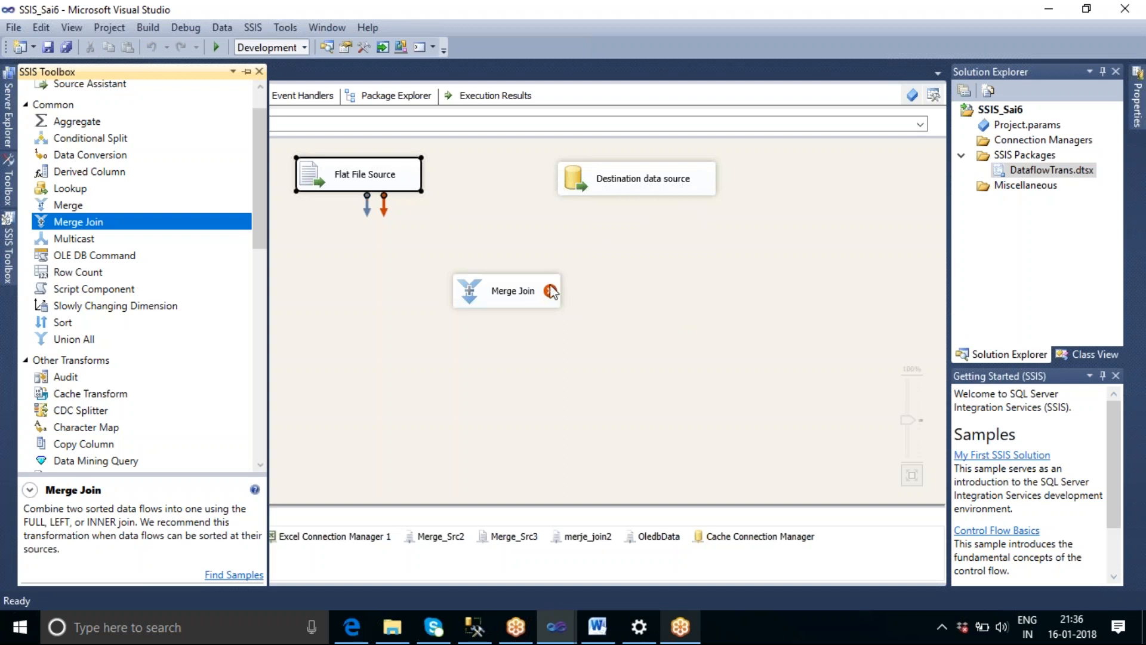
drag(90, 322, 324, 245)
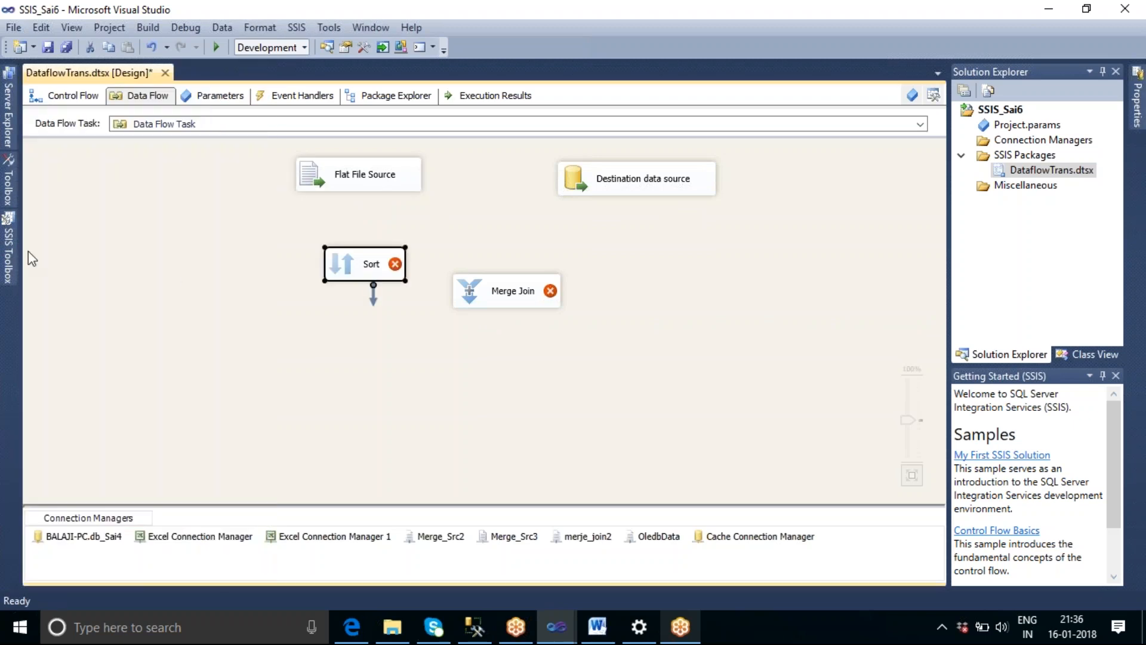
click(12, 254)
drag(79, 327, 657, 239)
Connect the Flat File Source to the Sort below it and sort by empid ascending.
click(370, 178)
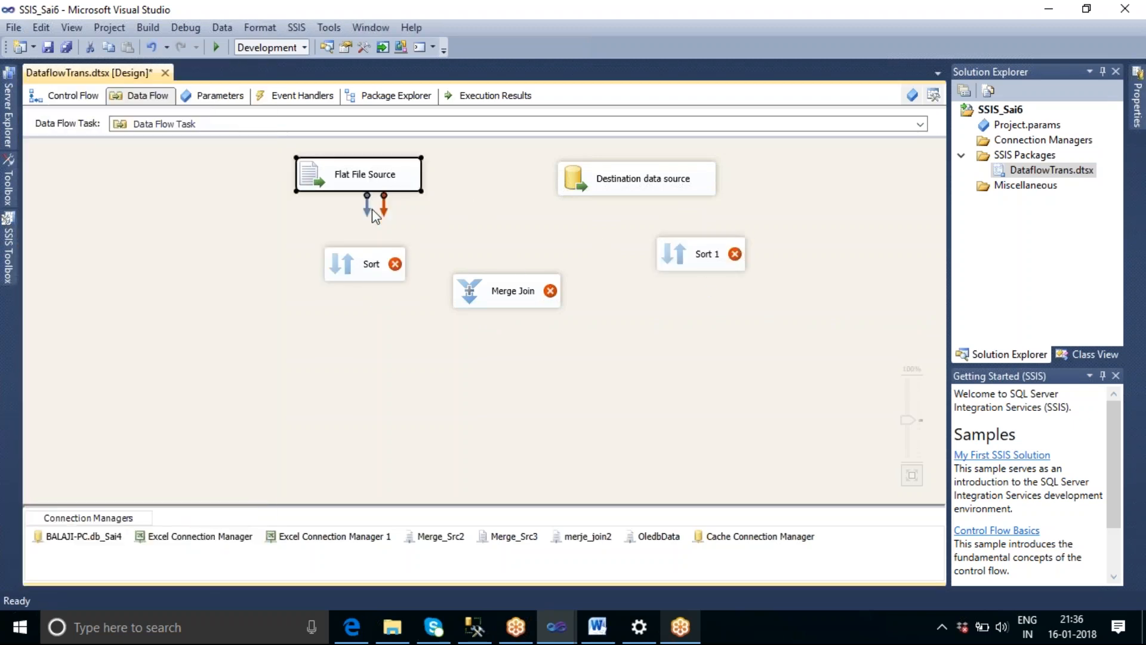
drag(366, 216, 361, 276)
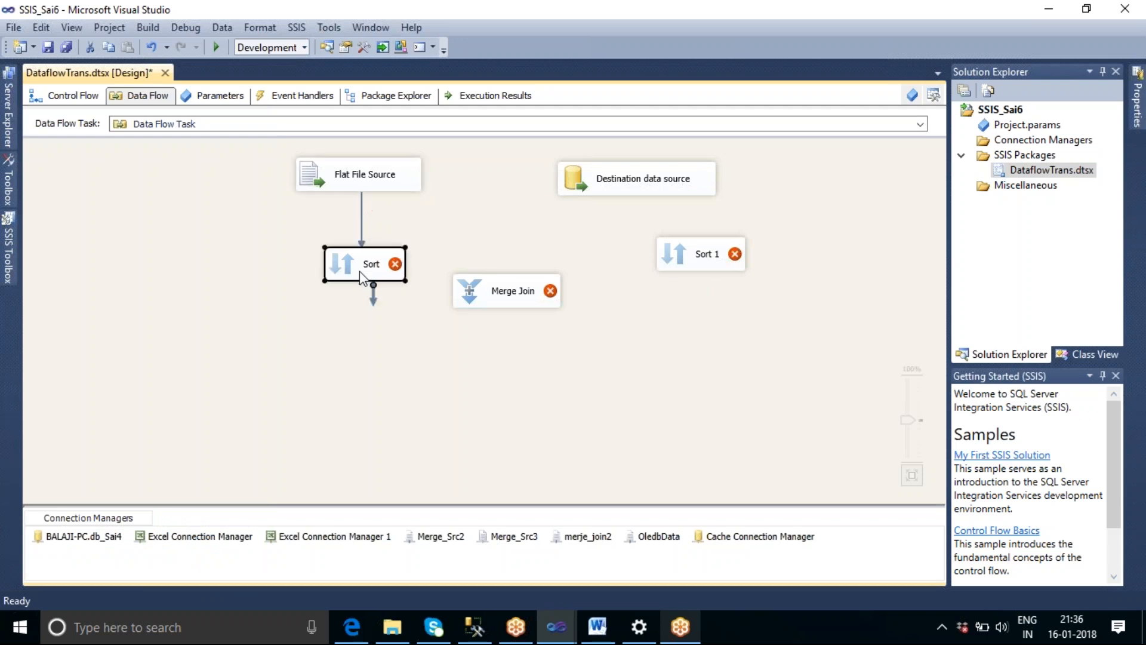
double_click(361, 276)
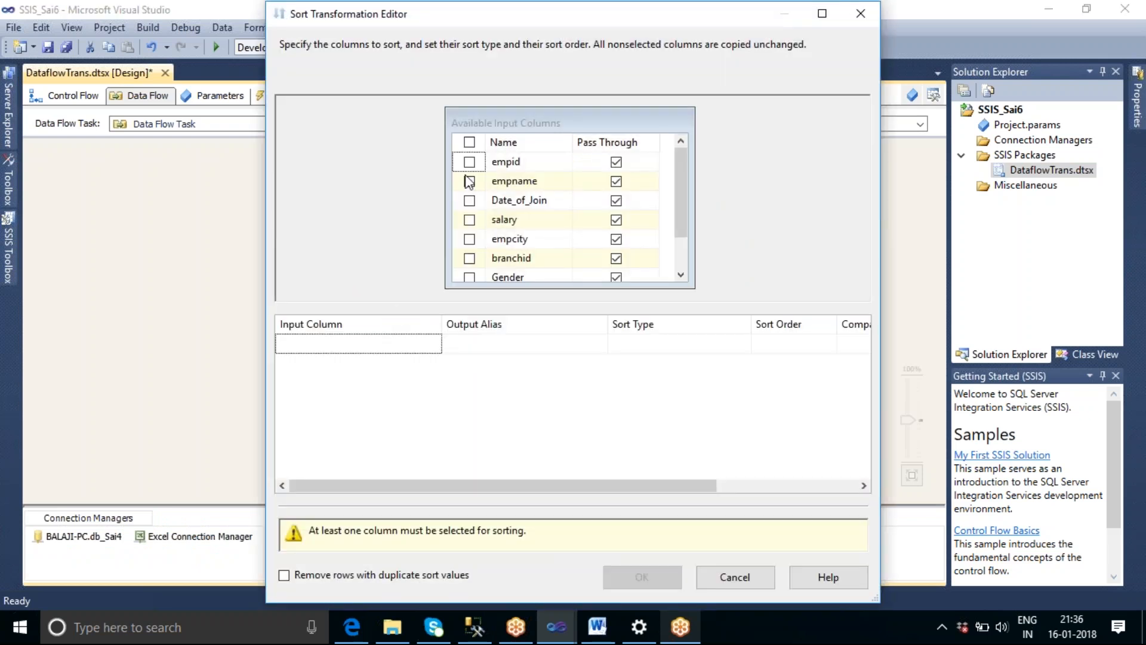
click(468, 164)
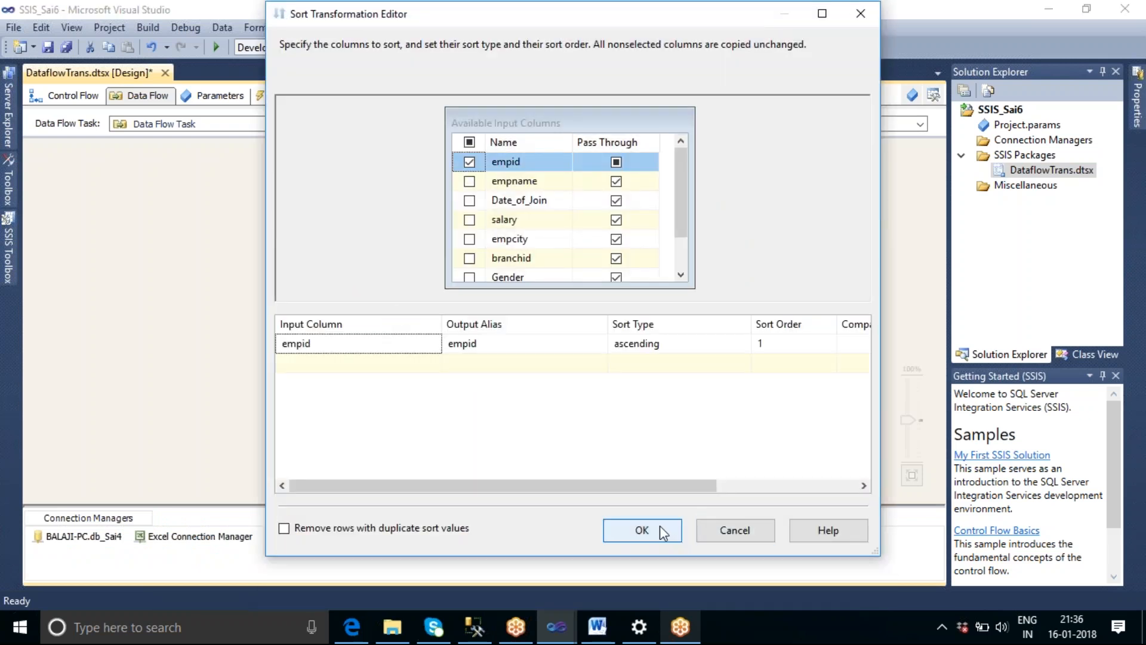
key(Return)
Connect the Destination data source to Sort 1 and sort by empid ascending.
click(663, 192)
drag(645, 206, 679, 250)
double_click(703, 262)
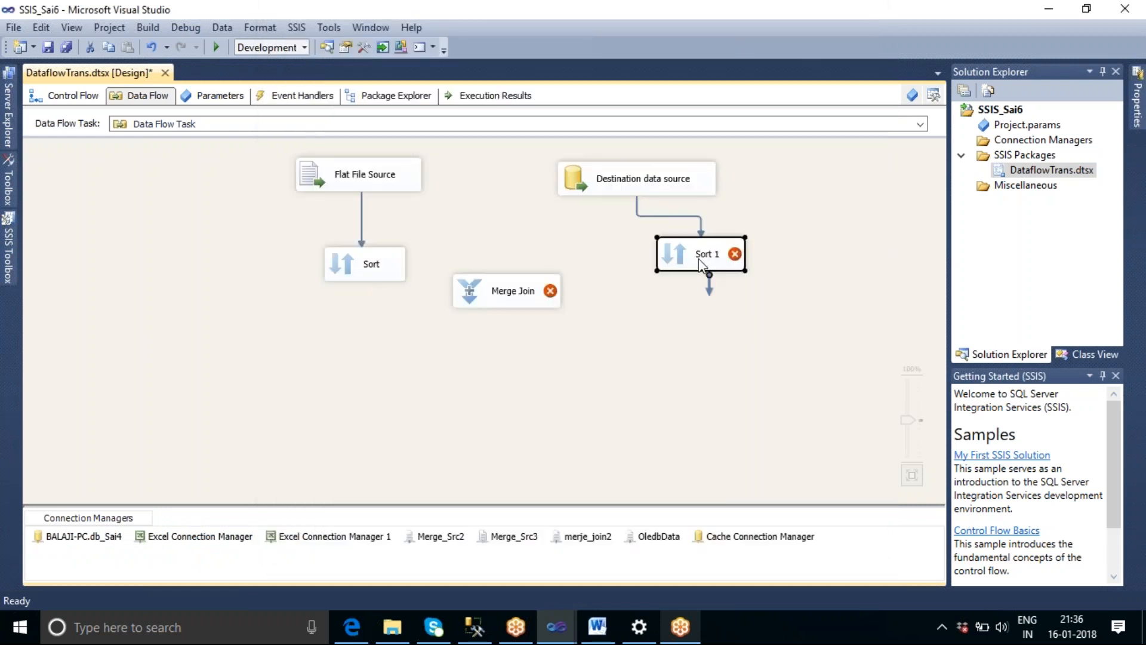
click(469, 162)
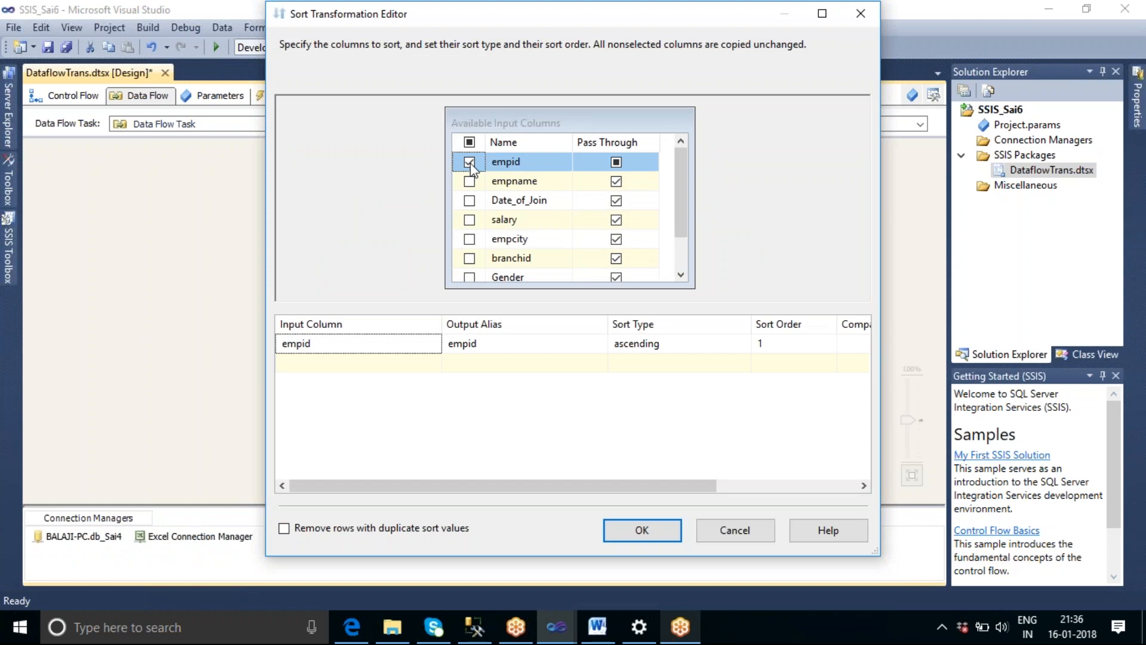
click(659, 530)
Rearrange the Destination data source, Sort 1 and Merge Join so the join sits below and between the two sorts.
drag(501, 297, 506, 329)
drag(737, 250, 642, 241)
click(635, 192)
drag(635, 191, 595, 195)
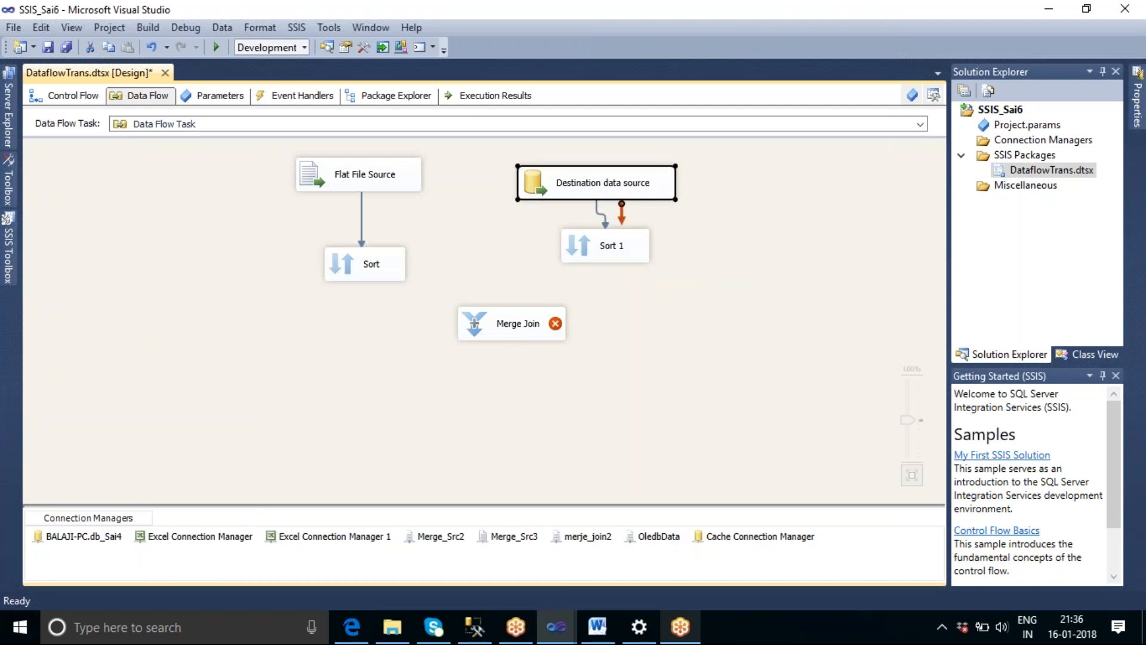
drag(621, 253, 598, 253)
drag(534, 329, 462, 327)
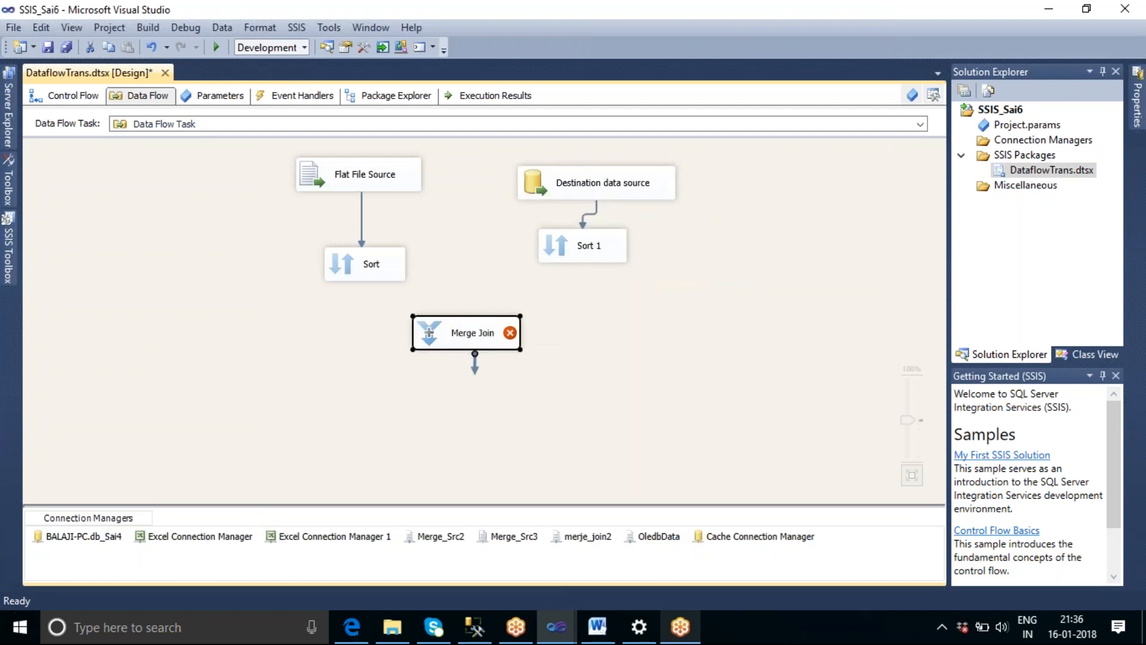
Connect Sort to the Merge Join Left Input and Sort 1 to the Merge Join's right input.
drag(368, 270, 457, 333)
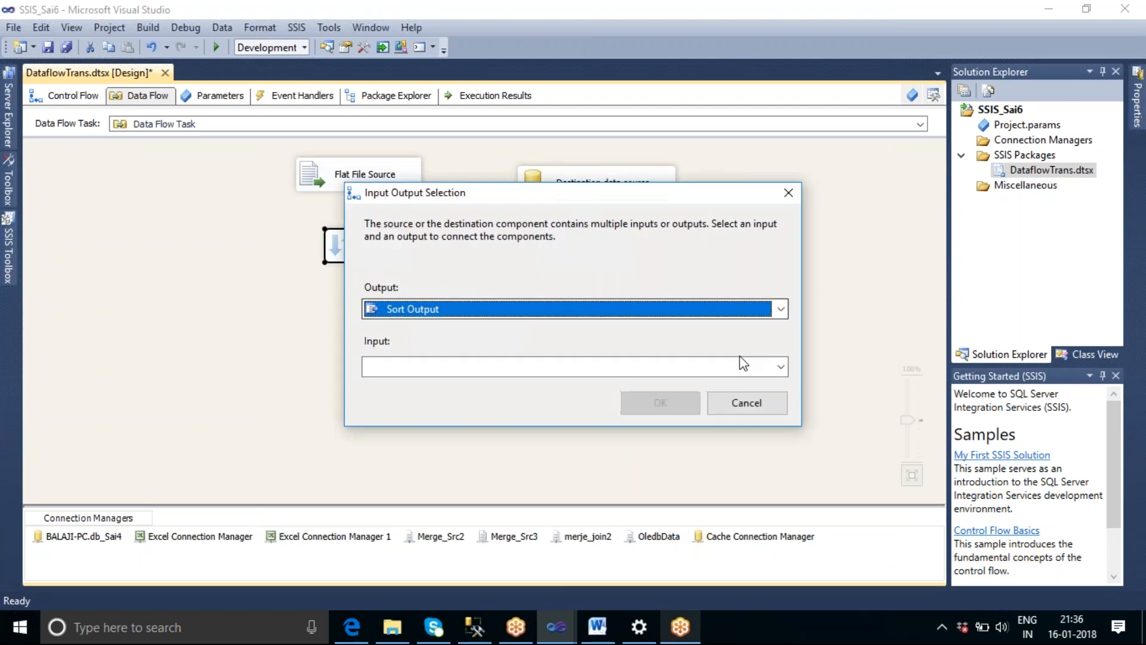
click(780, 367)
click(707, 386)
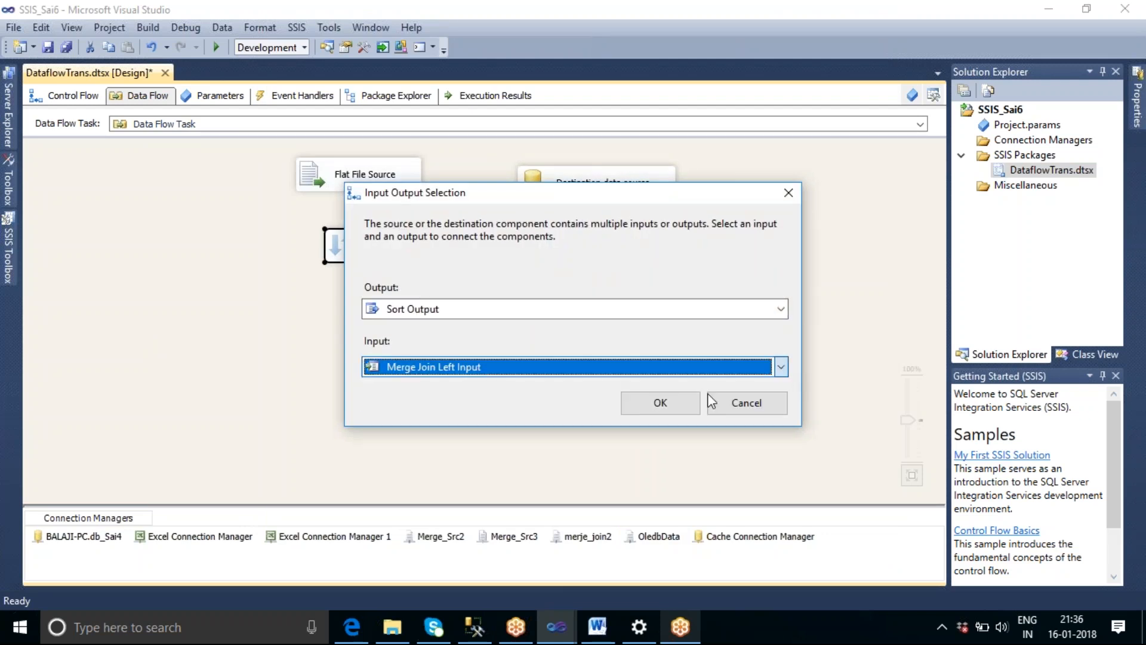
click(680, 409)
click(586, 258)
drag(591, 285, 486, 343)
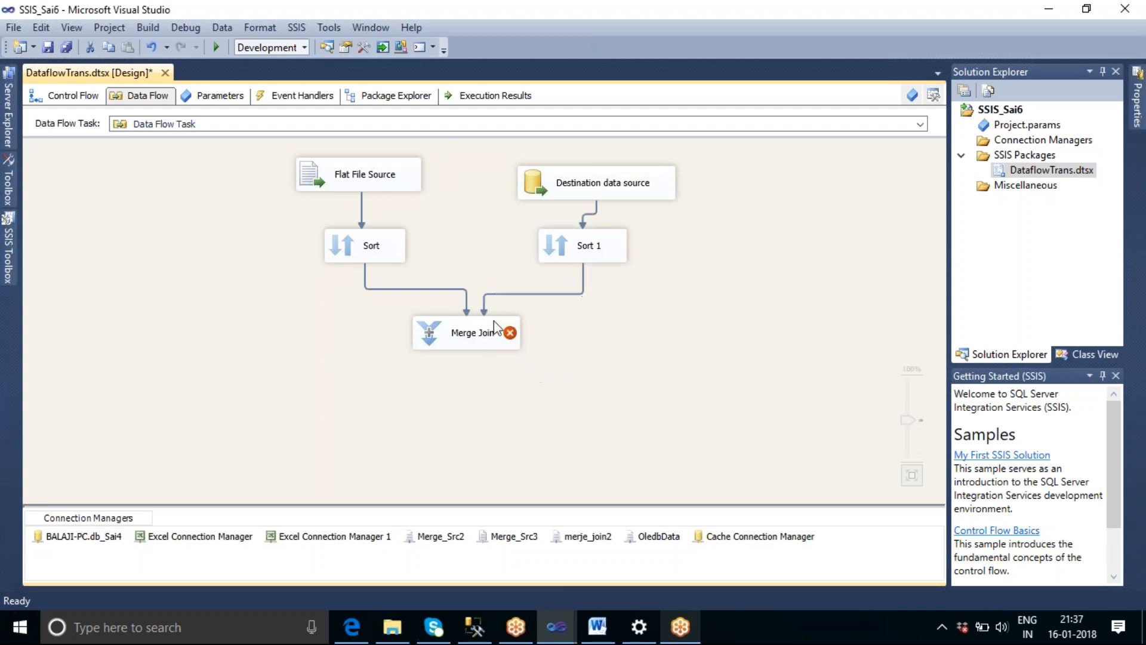
Examine the column metadata of the two data flow paths leading from the sorts into the Merge Join.
click(413, 290)
double_click(413, 290)
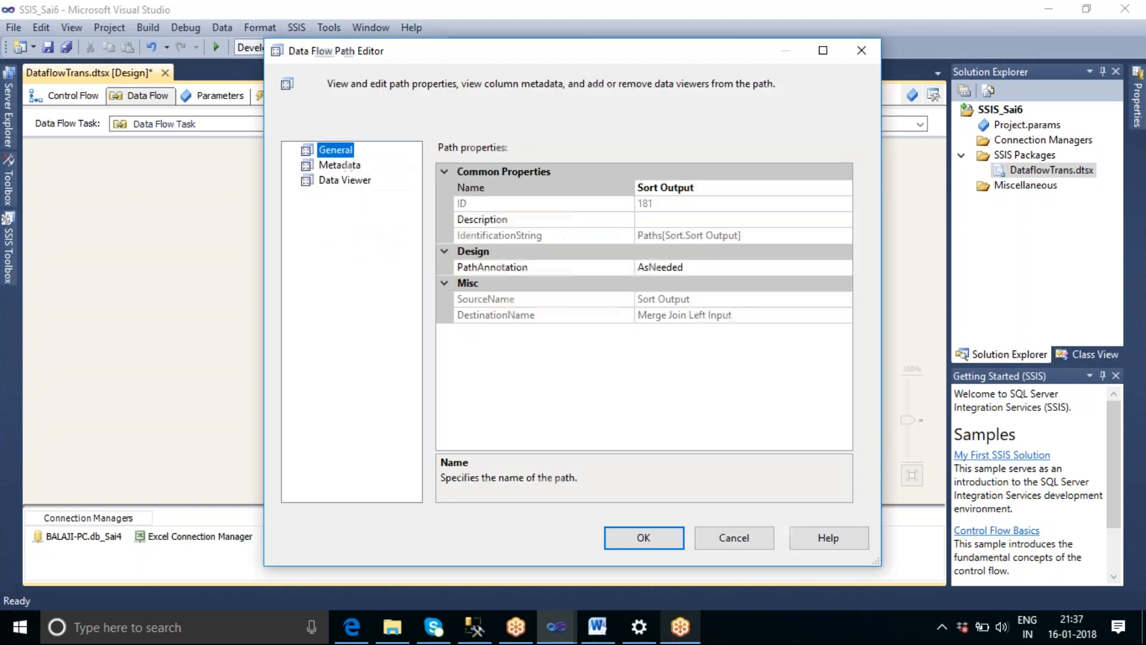
click(338, 167)
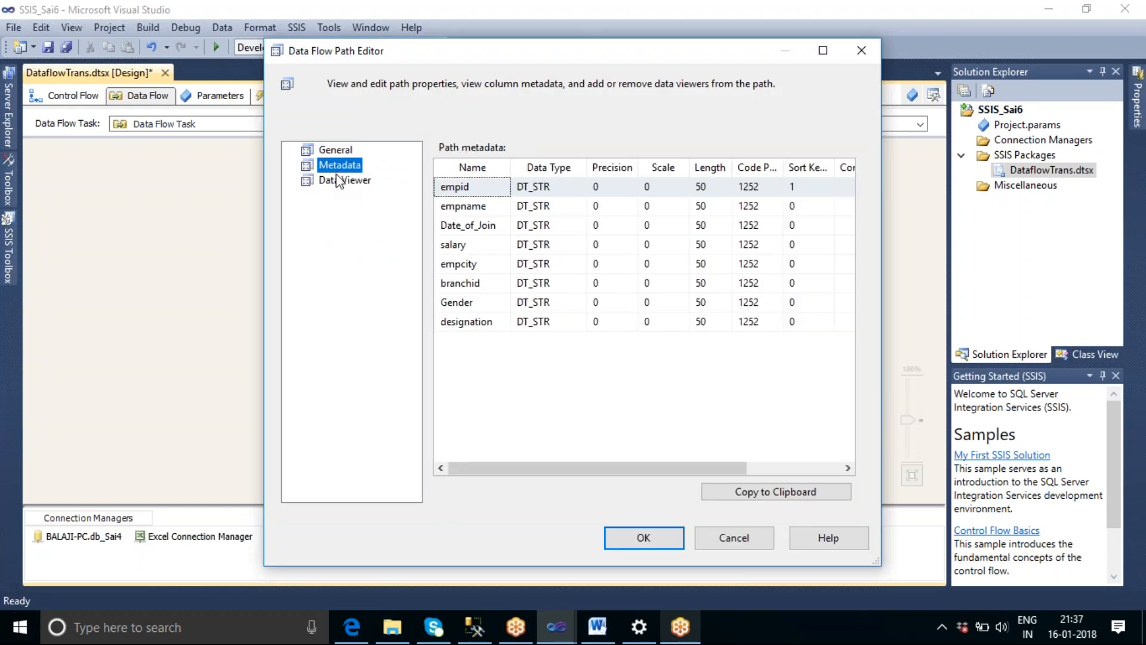
click(654, 534)
click(583, 280)
double_click(583, 280)
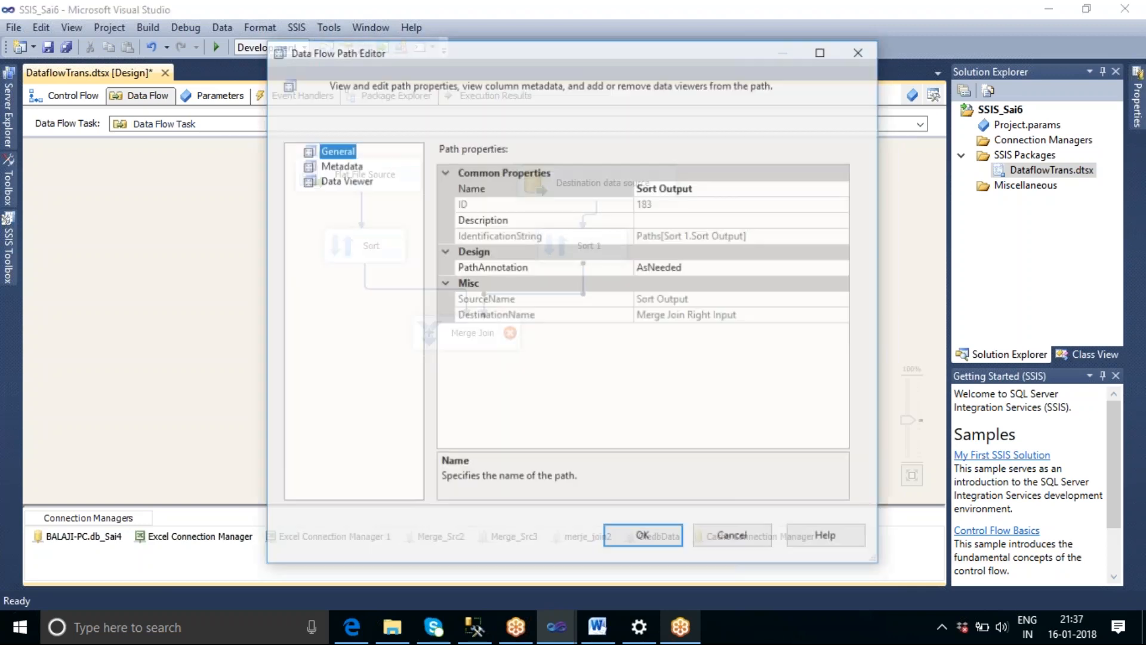
click(340, 166)
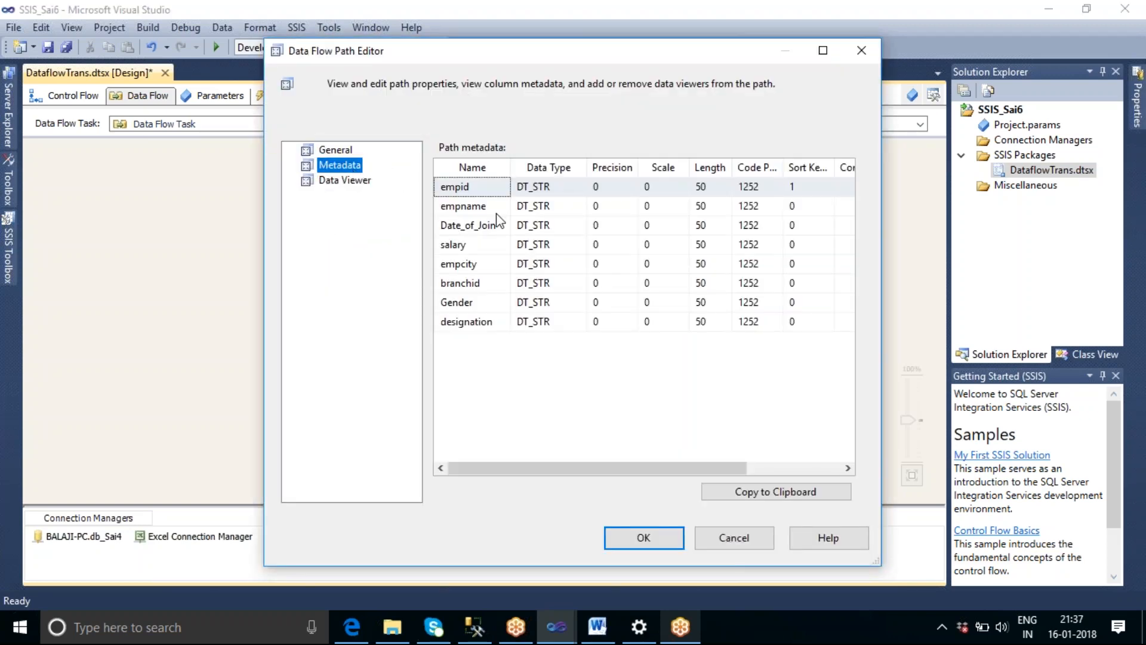
click(643, 539)
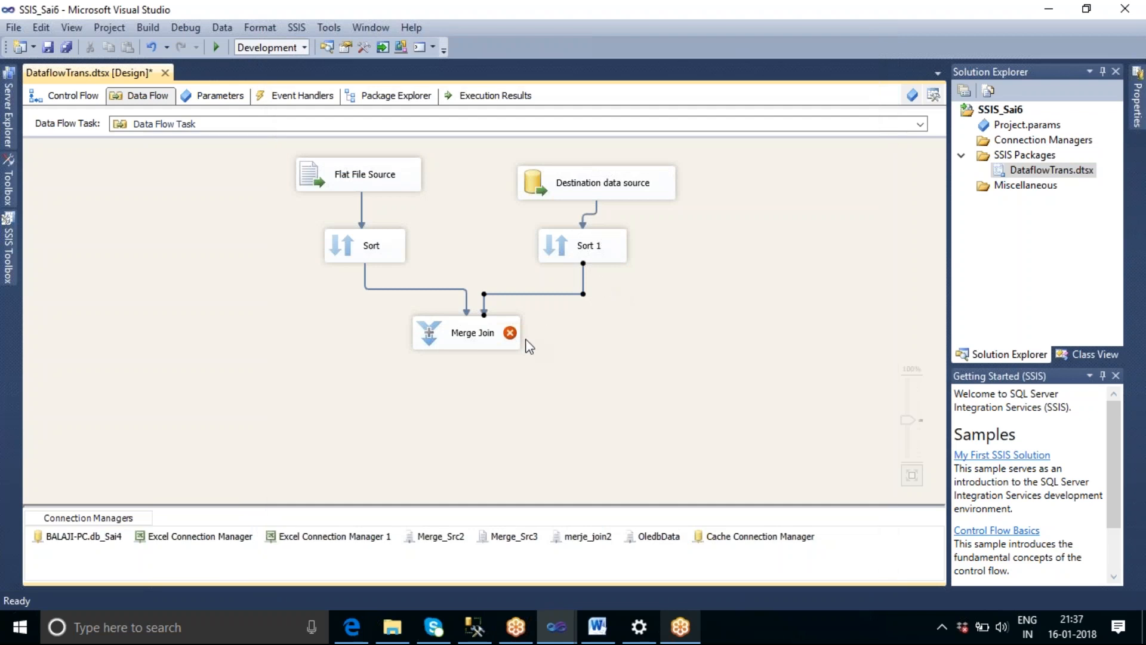
Open the Merge Join for editing, check its empid join keys and set the join type to Full outer join.
click(496, 332)
double_click(496, 332)
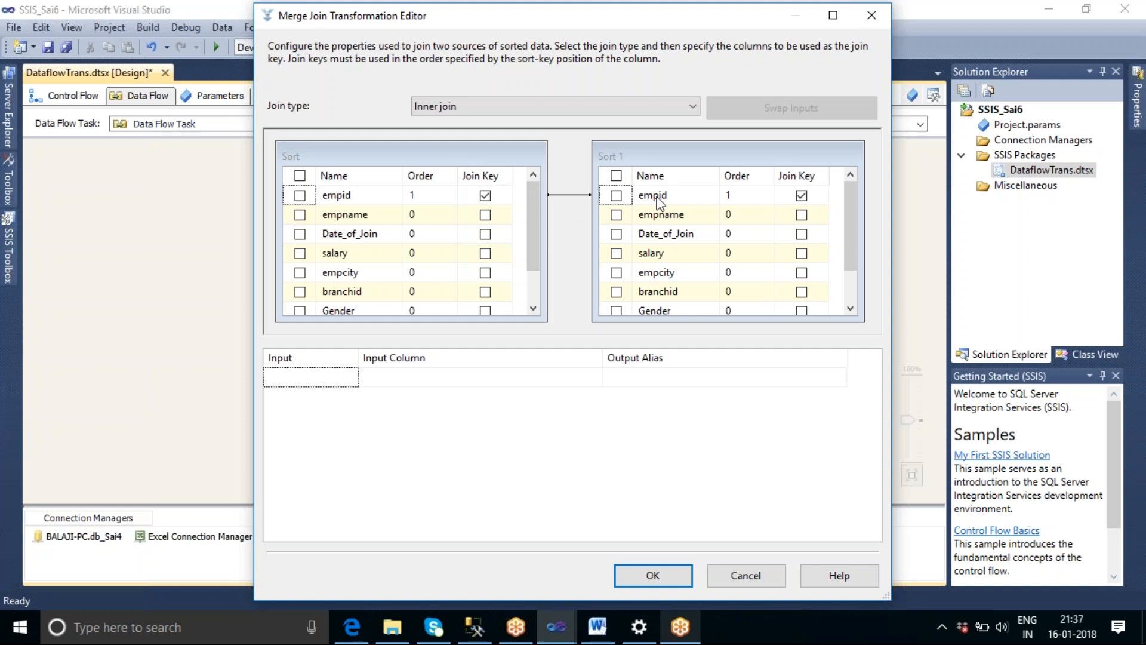
mouse_move(659, 202)
click(531, 107)
click(520, 147)
Include empid from the Sort input with the output alias source_data_empid, plus empname and Date_of_Join.
click(301, 196)
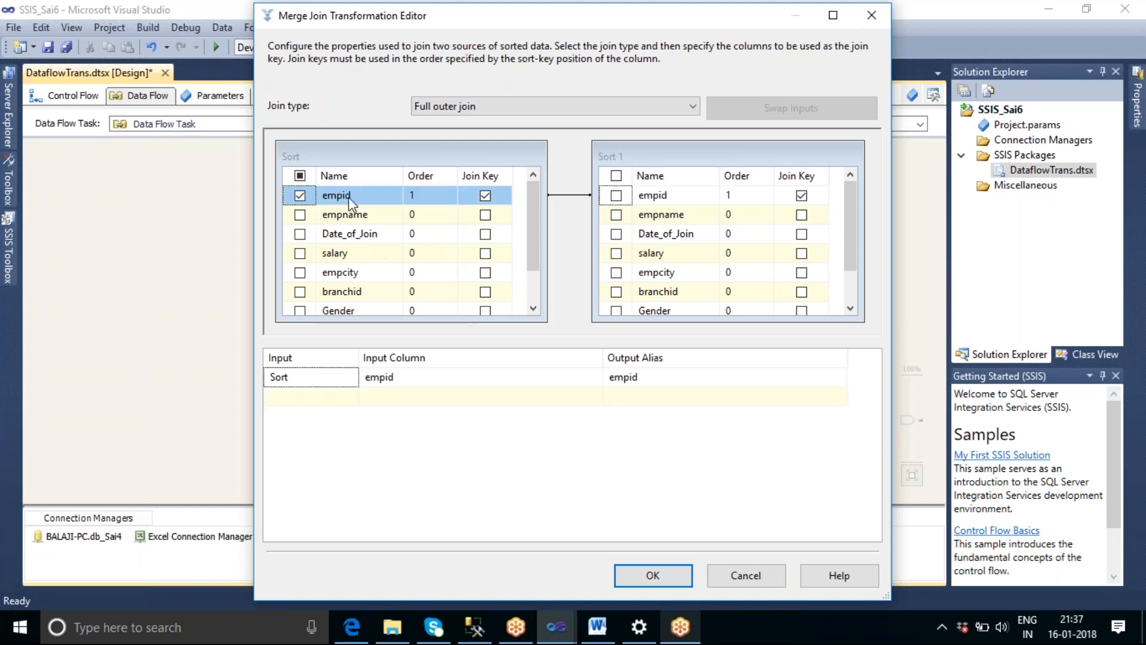
click(613, 380)
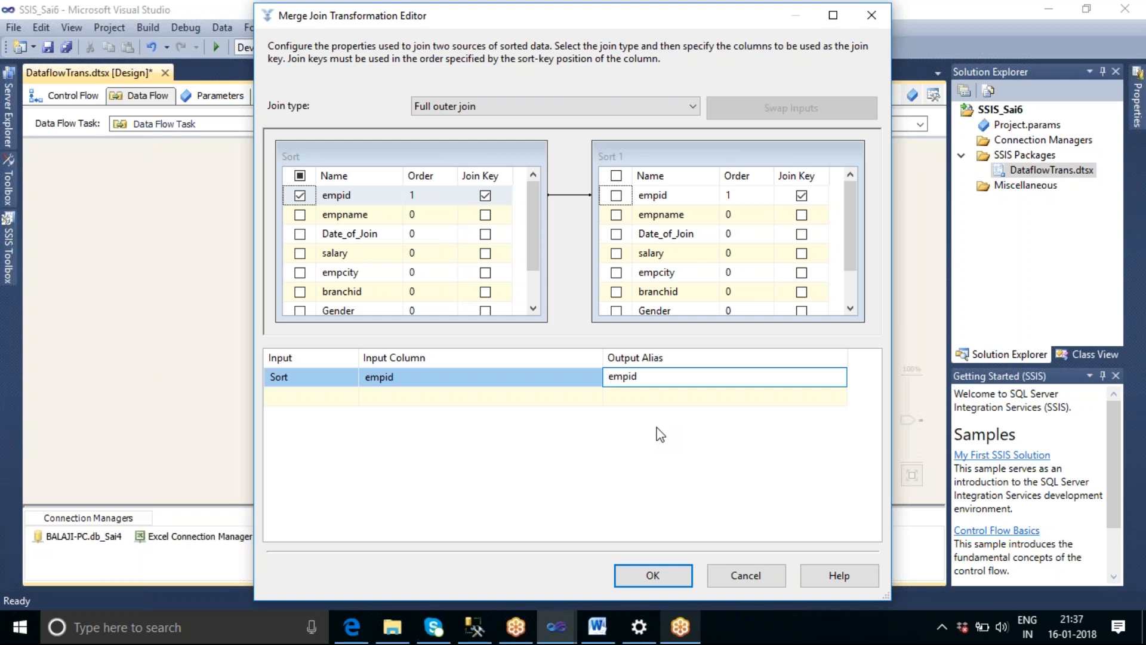
text(source_data_)
click(299, 214)
click(300, 234)
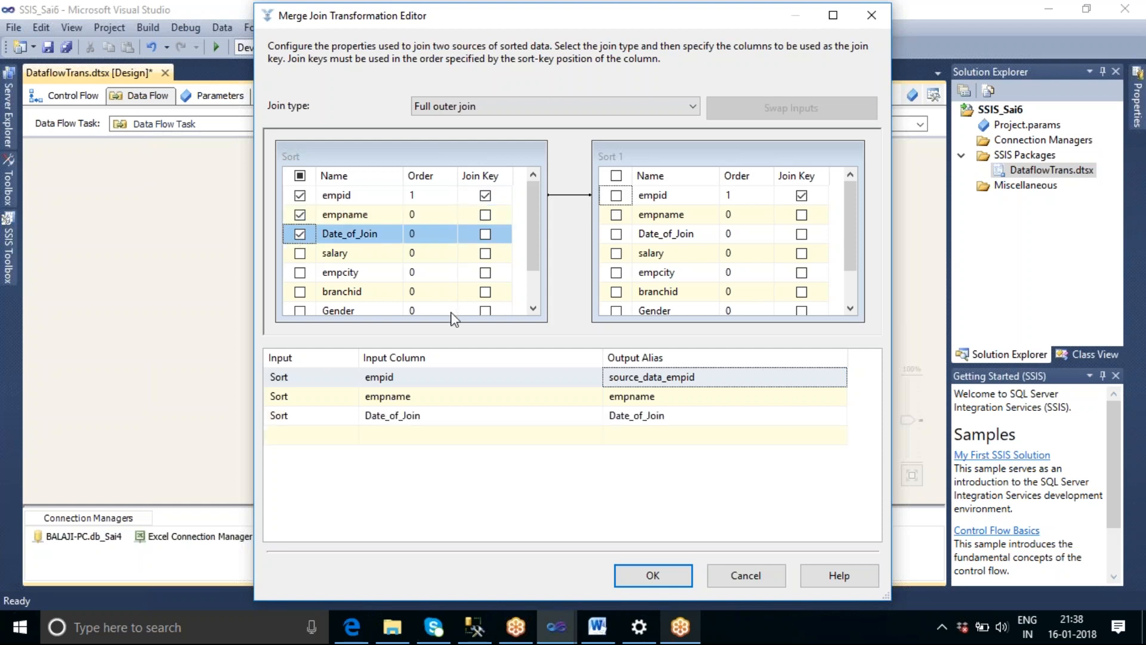
Include empid from the Sort 1 input and set its output alias to Dest_Data_empid.
click(615, 195)
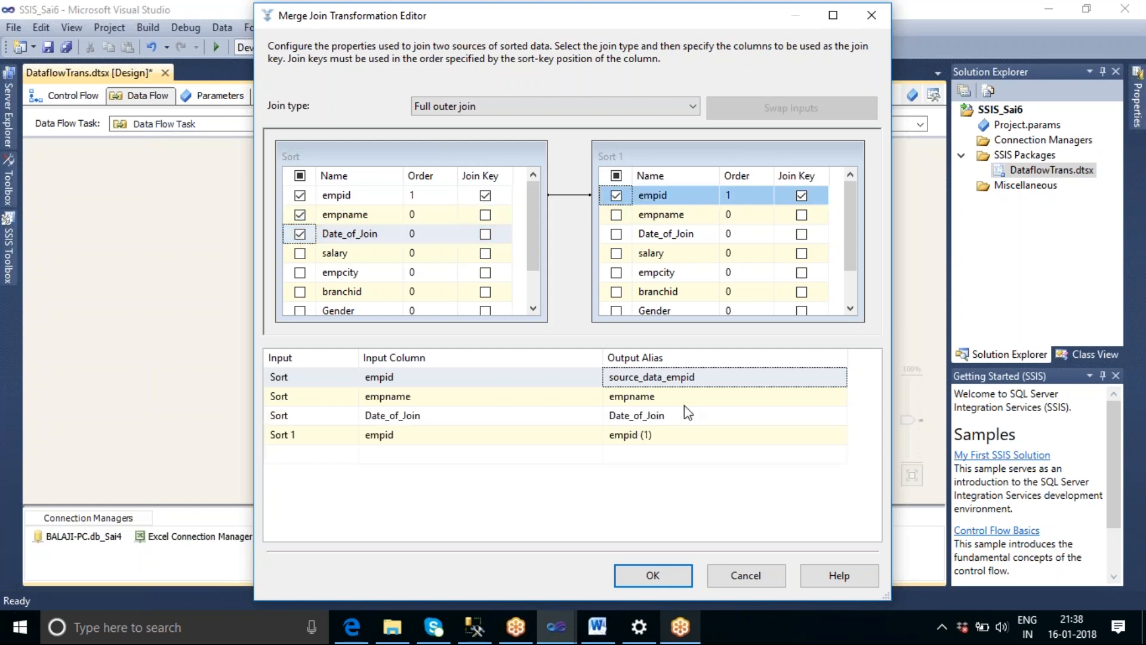
click(658, 442)
key(BackSpace)
key(BackSpace)
key(BackSpace)
key(BackSpace)
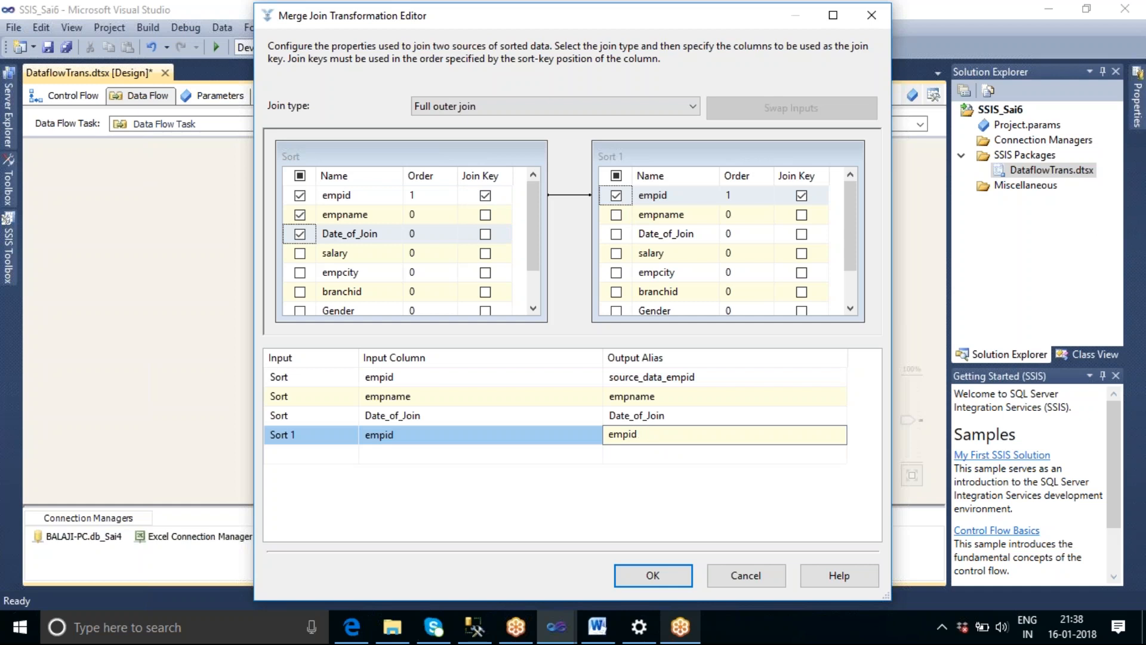
key(Home)
text(Dest_Data_)
key(Return)
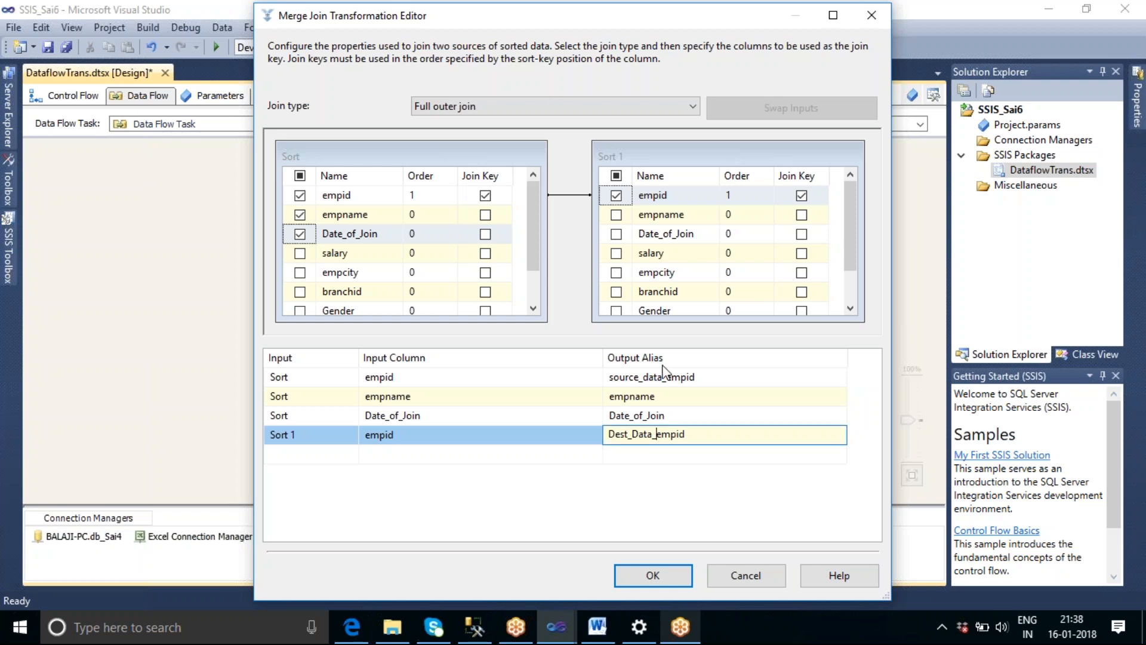
Include branchid and Gender from the Sort 1 input and accept the Merge Join settings.
click(616, 291)
click(616, 310)
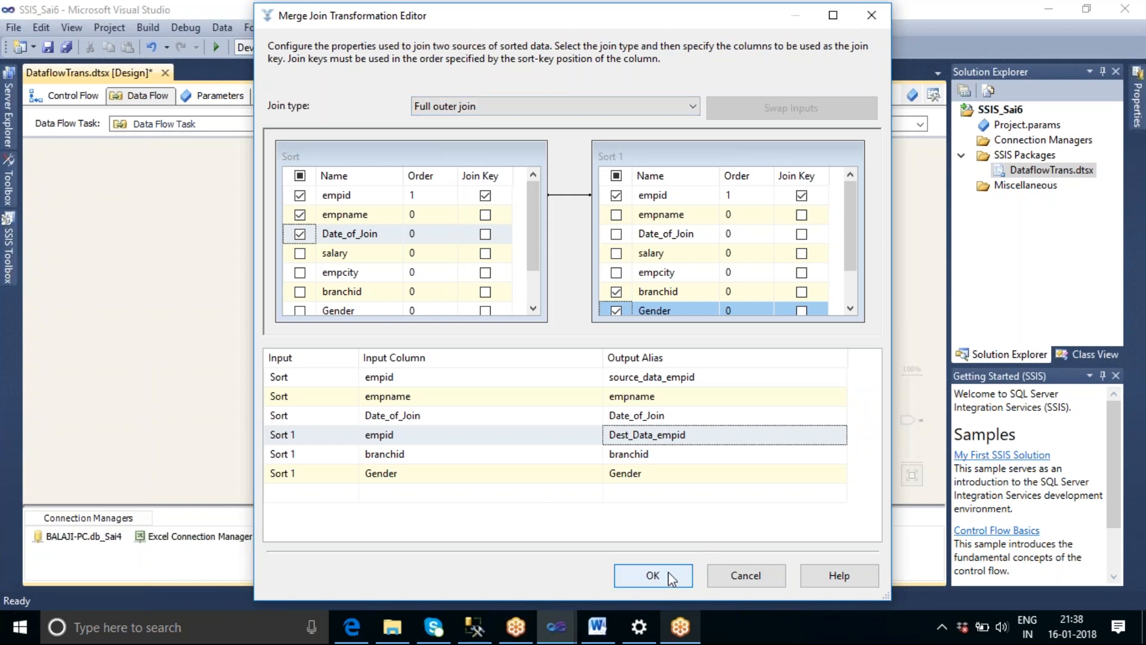
click(653, 575)
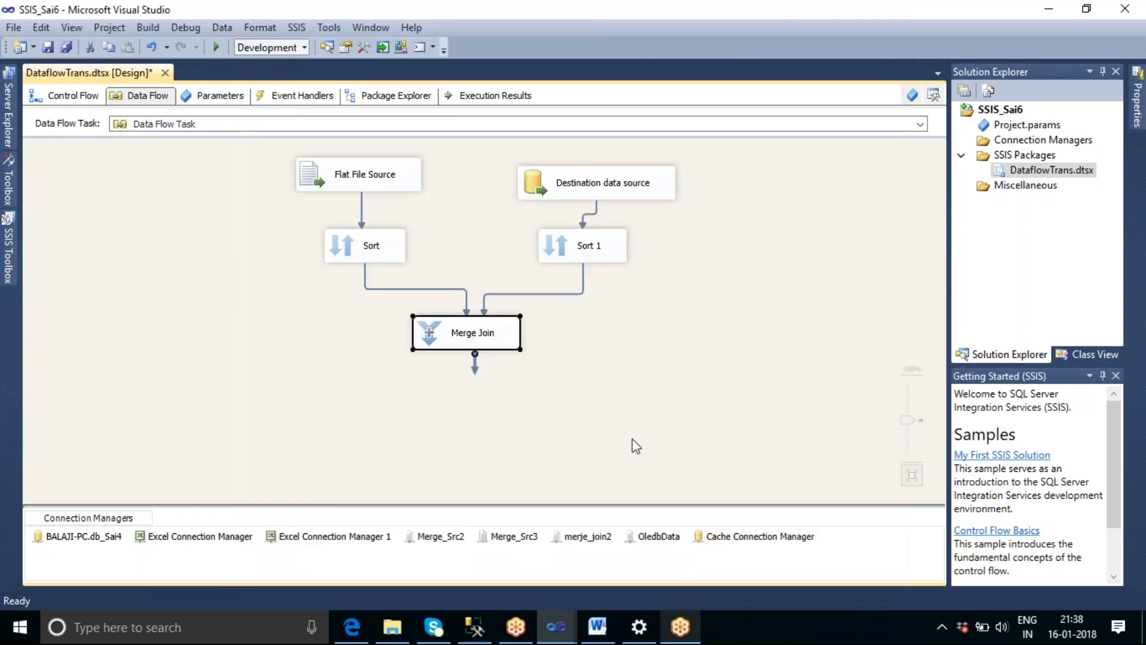
Shift Sort, Sort 1 and the Merge Join slightly up to make room below them.
drag(382, 256, 378, 248)
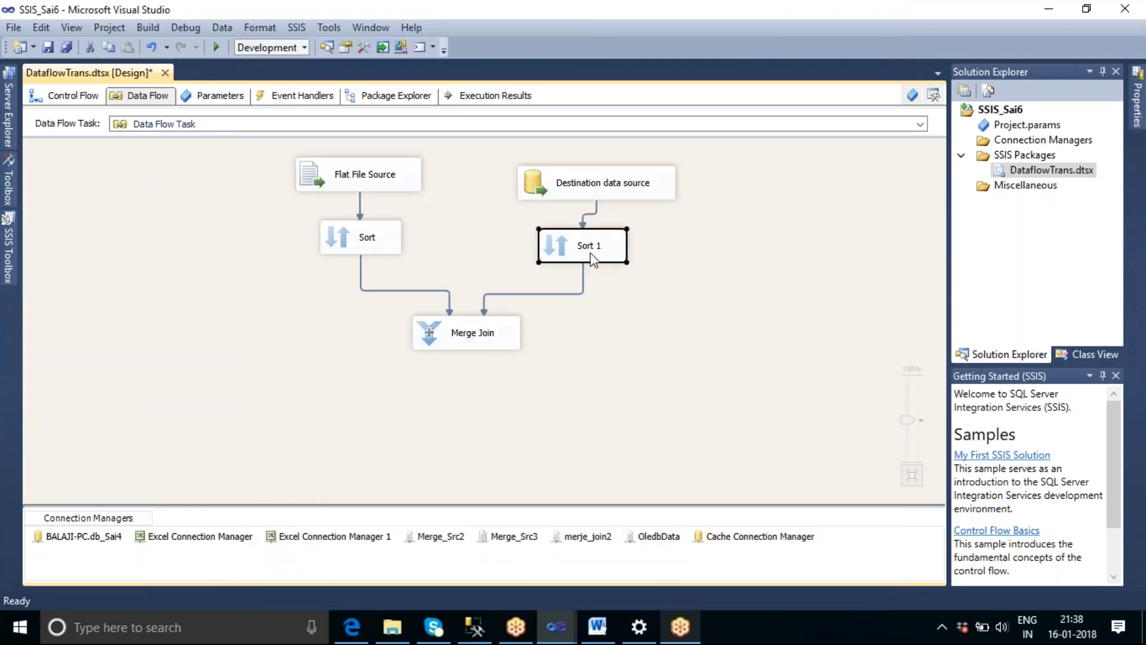
drag(582, 254, 579, 238)
drag(460, 338, 472, 318)
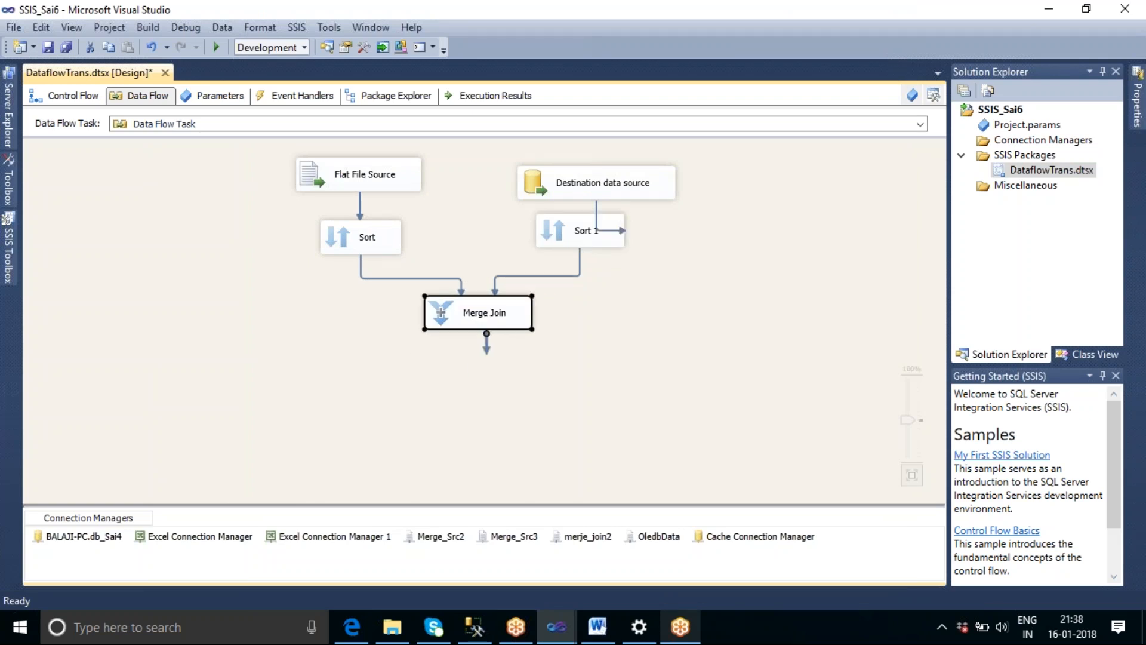
Add an Audit transformation below the Merge Join and connect the Merge Join output to it.
click(8, 246)
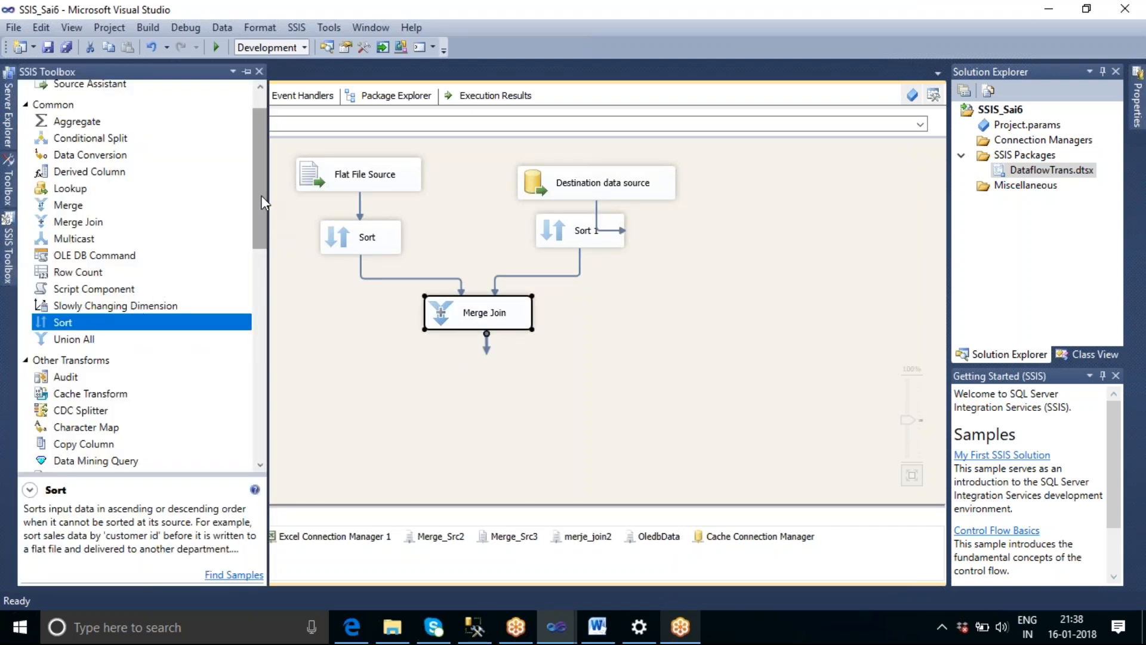
click(64, 381)
drag(64, 382, 461, 399)
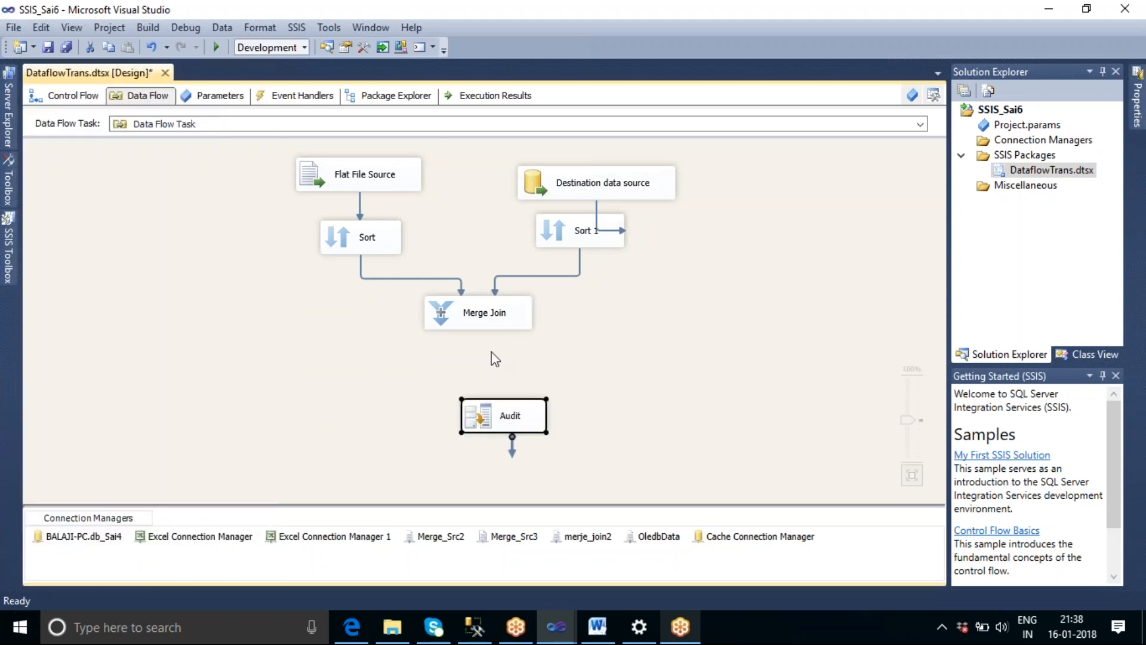
drag(486, 348, 490, 395)
click(592, 406)
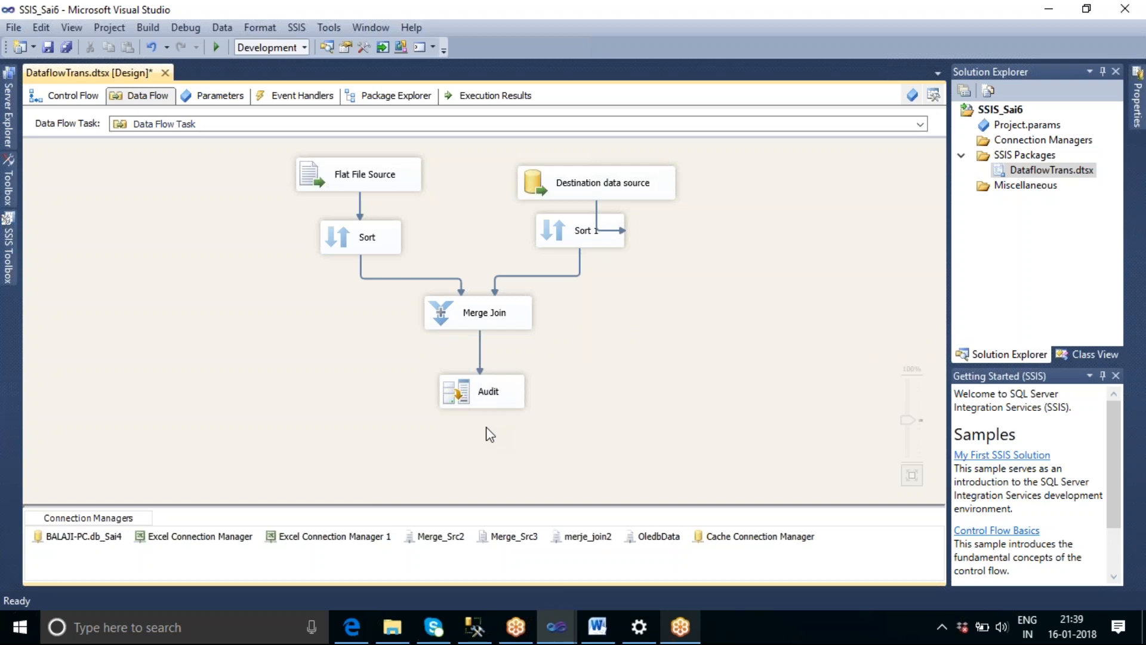
Enable a data viewer showing all columns on the path from the Merge Join to the Audit transformation.
double_click(480, 354)
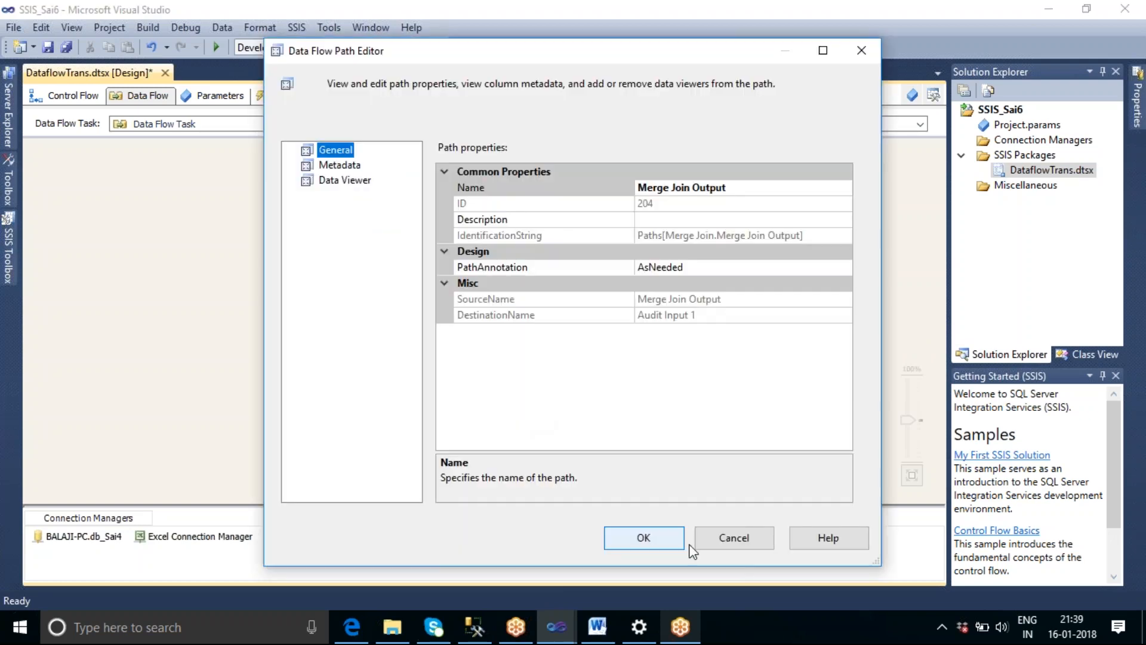
click(726, 543)
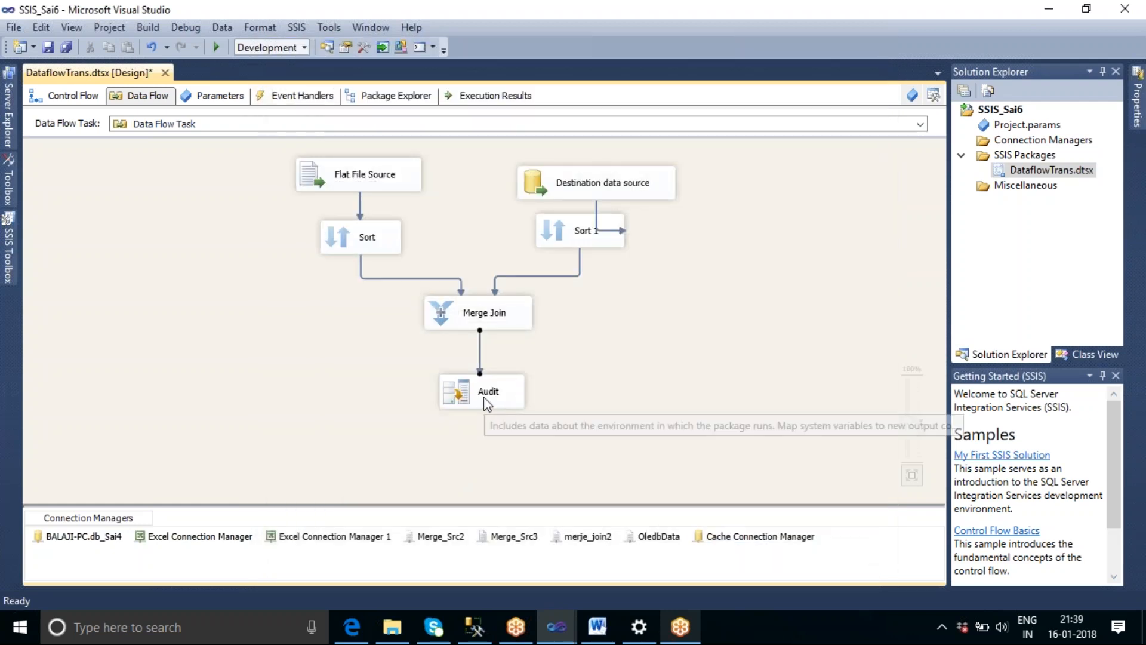
double_click(480, 353)
click(358, 180)
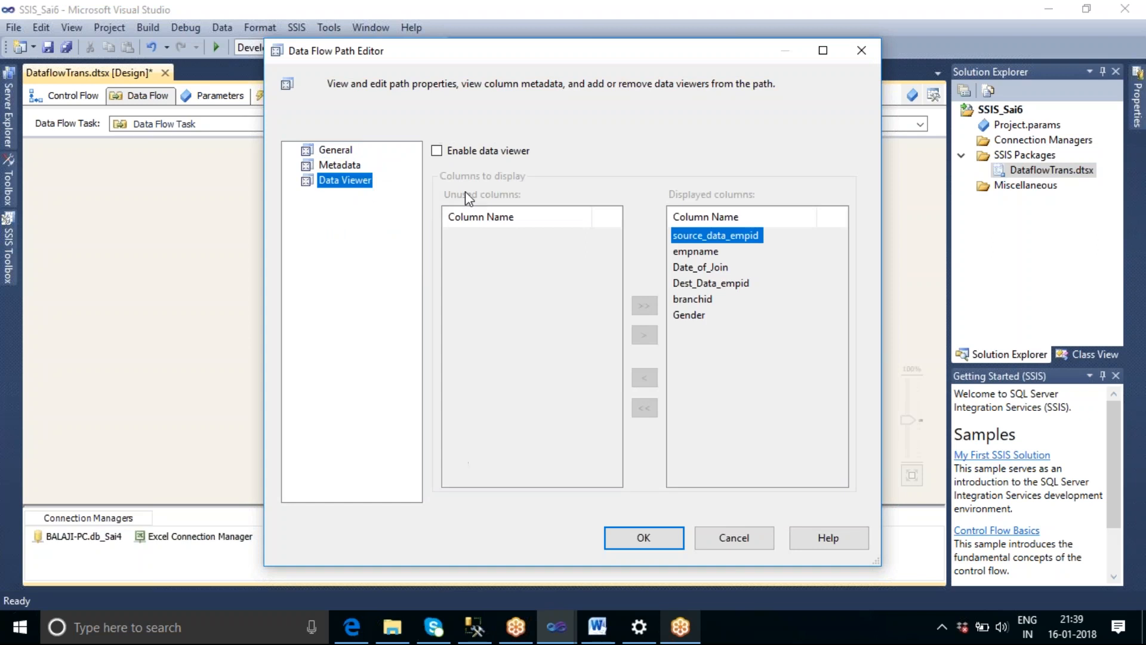
click(436, 150)
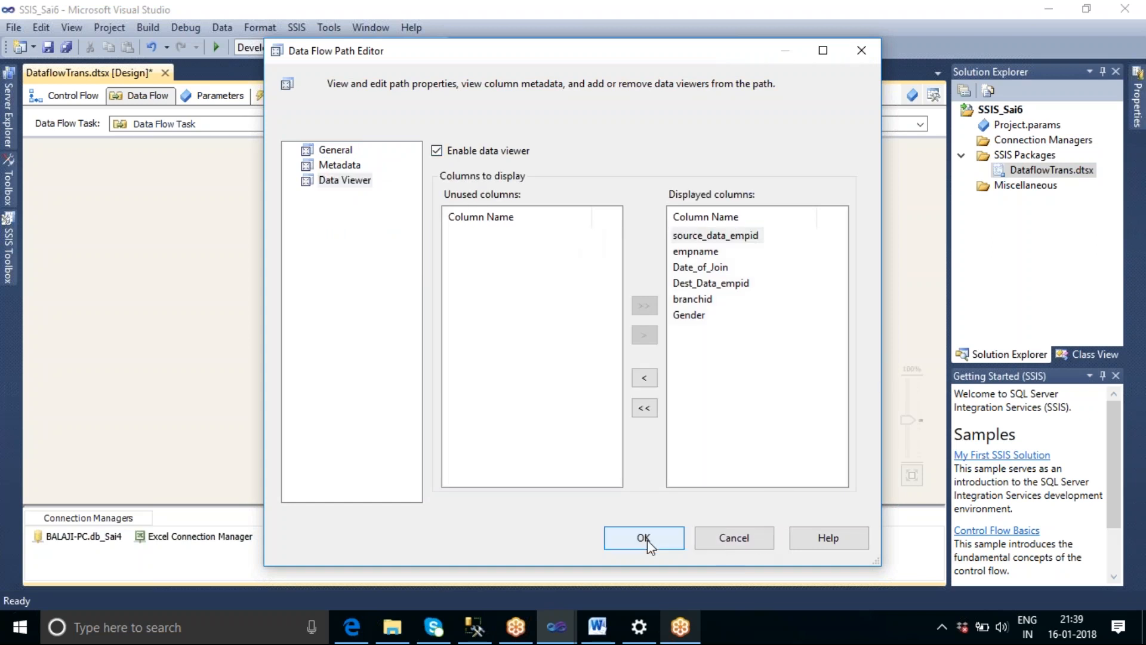
click(643, 539)
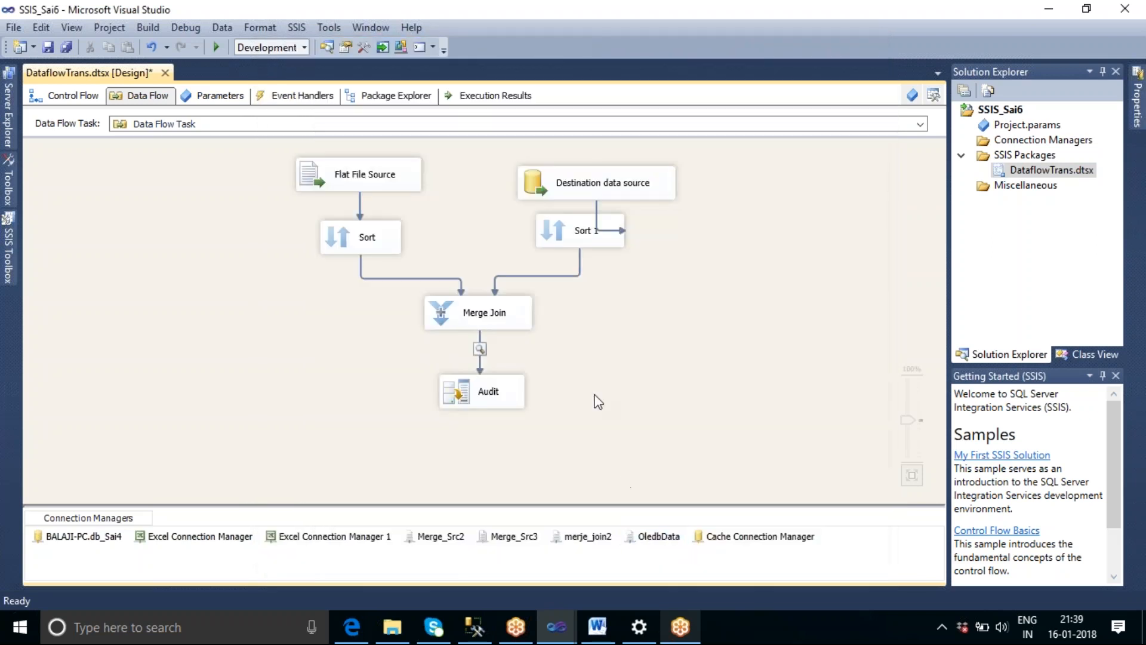
Move the Merge Join slightly up, execute the data flow task and save the package.
drag(501, 317, 496, 291)
click(604, 294)
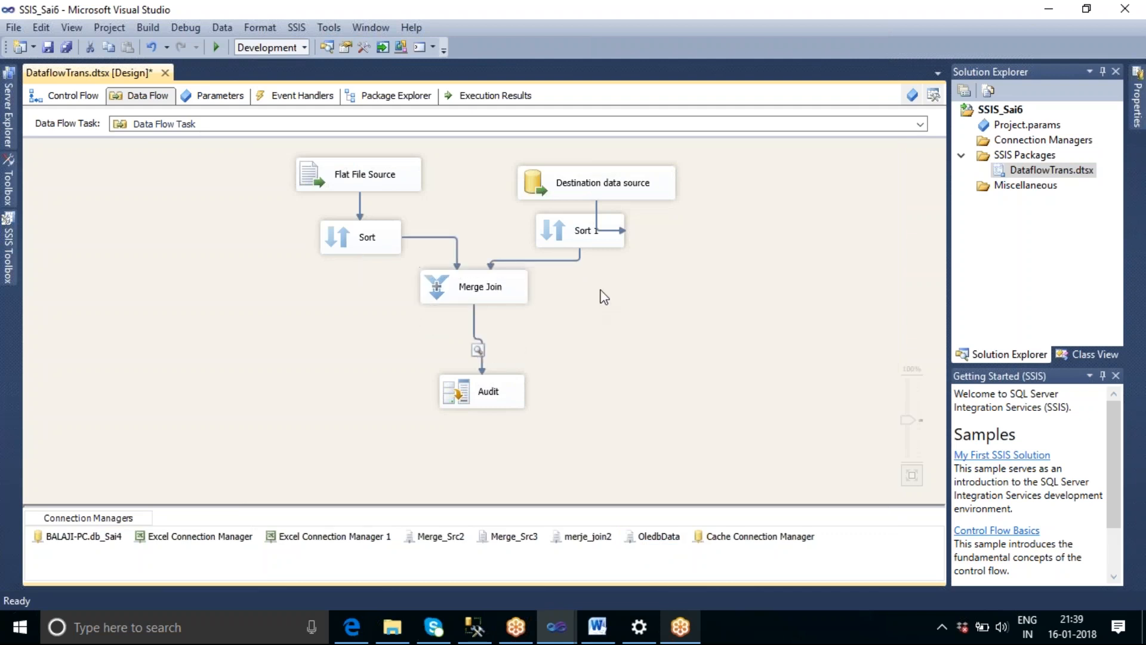
right_click(604, 290)
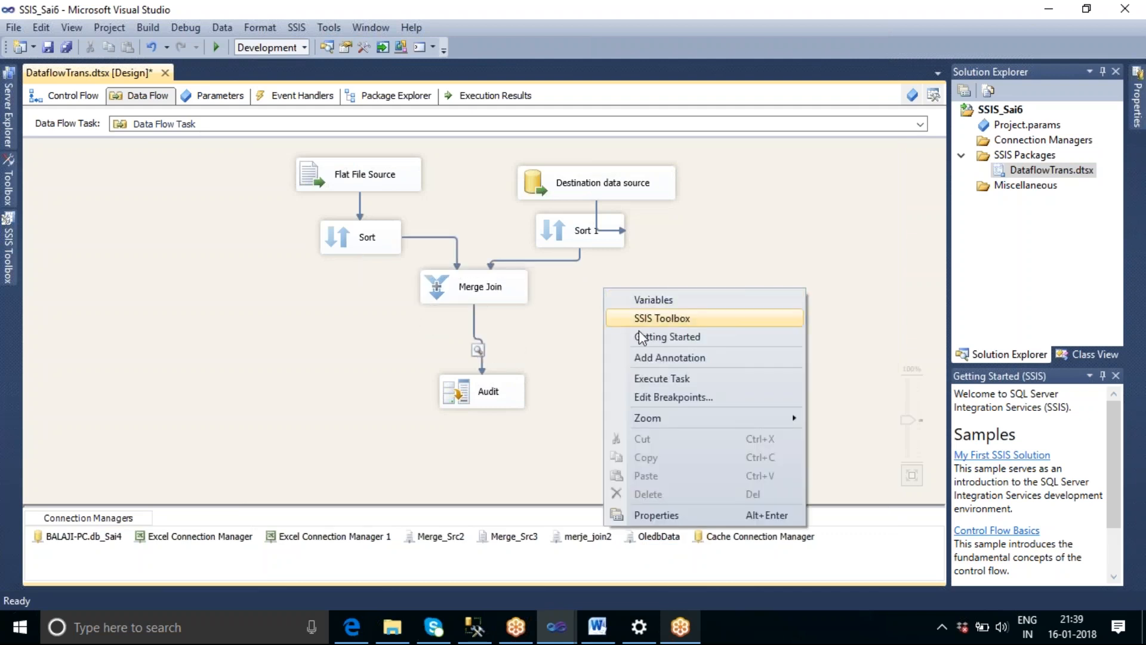
click(653, 381)
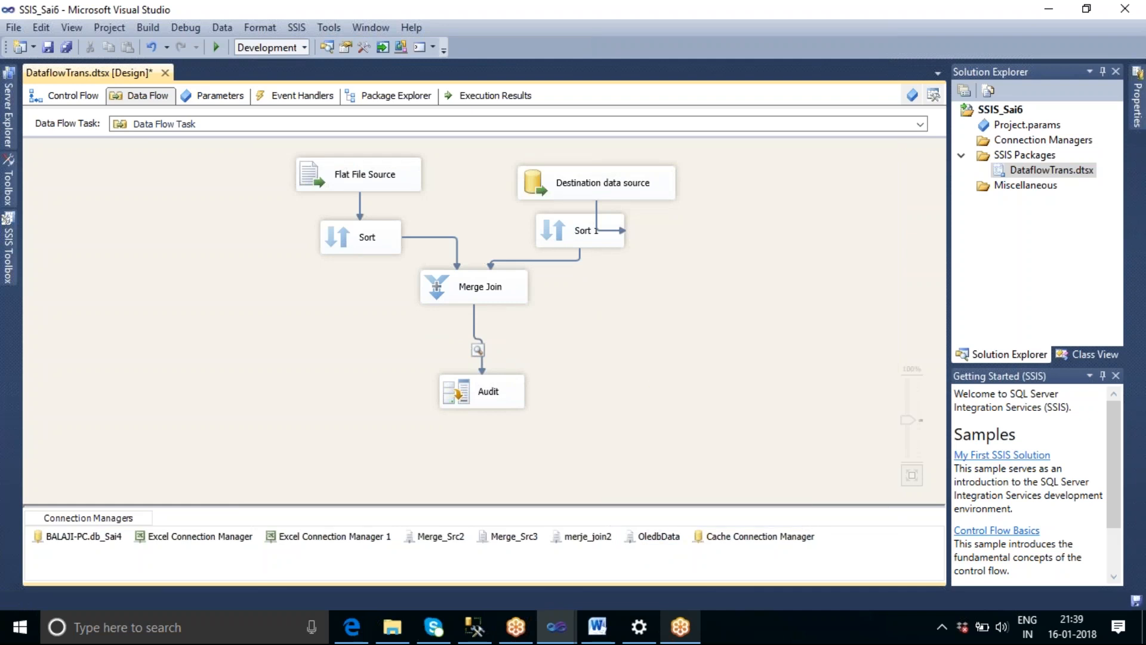
key(ctrl+s)
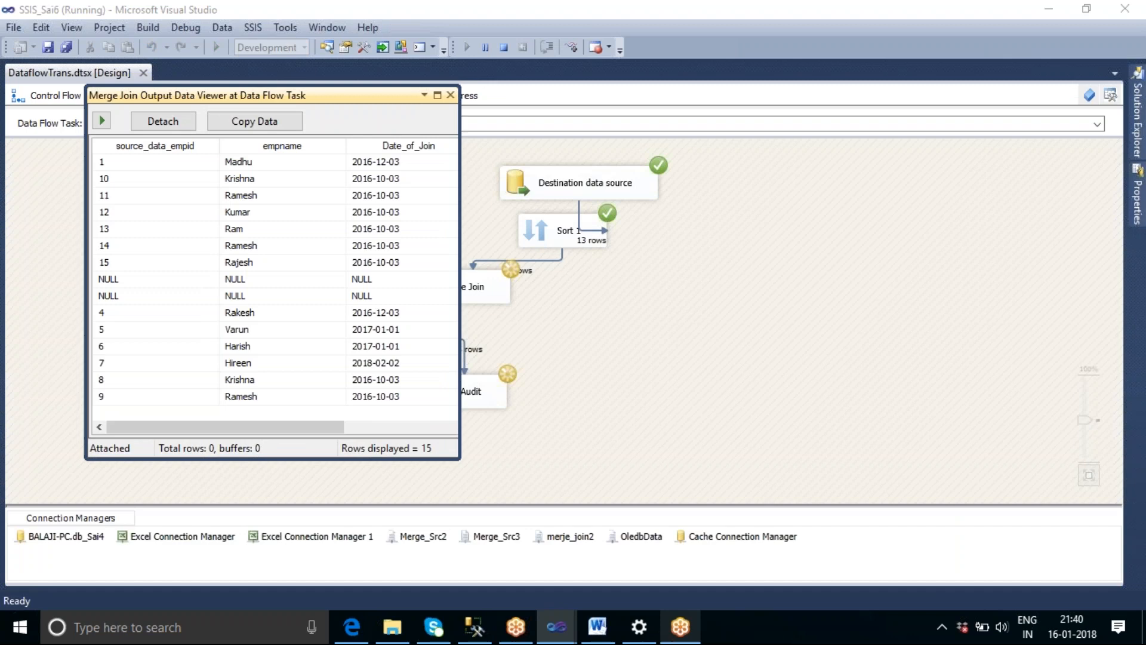
Widen the Merge Join data viewer to examine all its columns, and close it and stop debugging.
drag(459, 441, 955, 430)
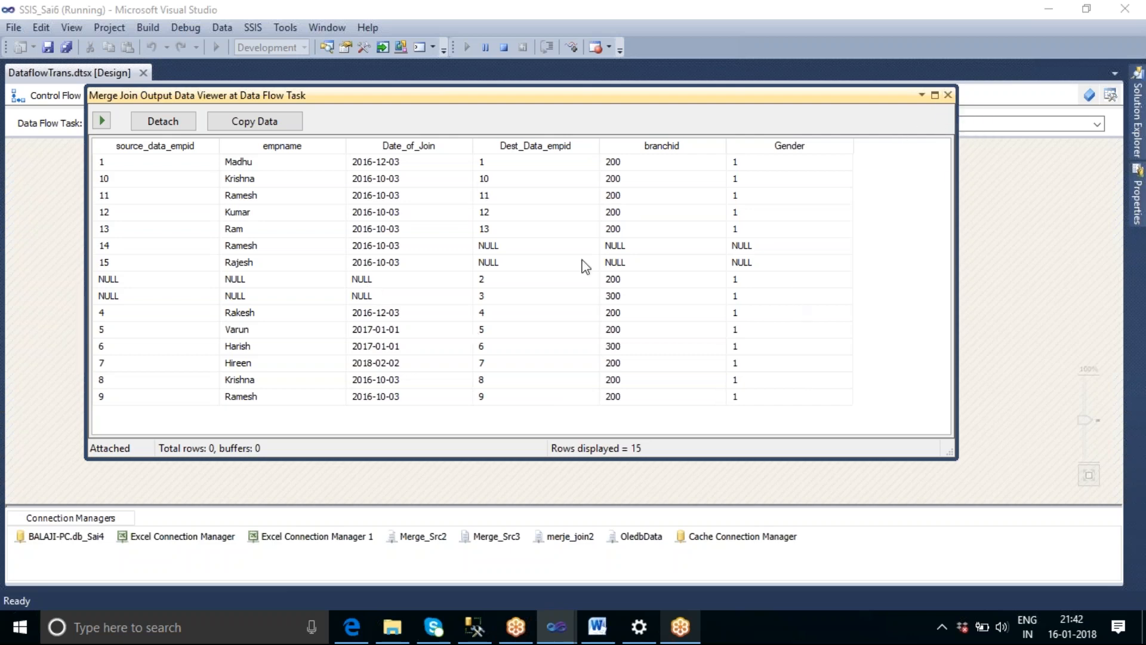
click(947, 96)
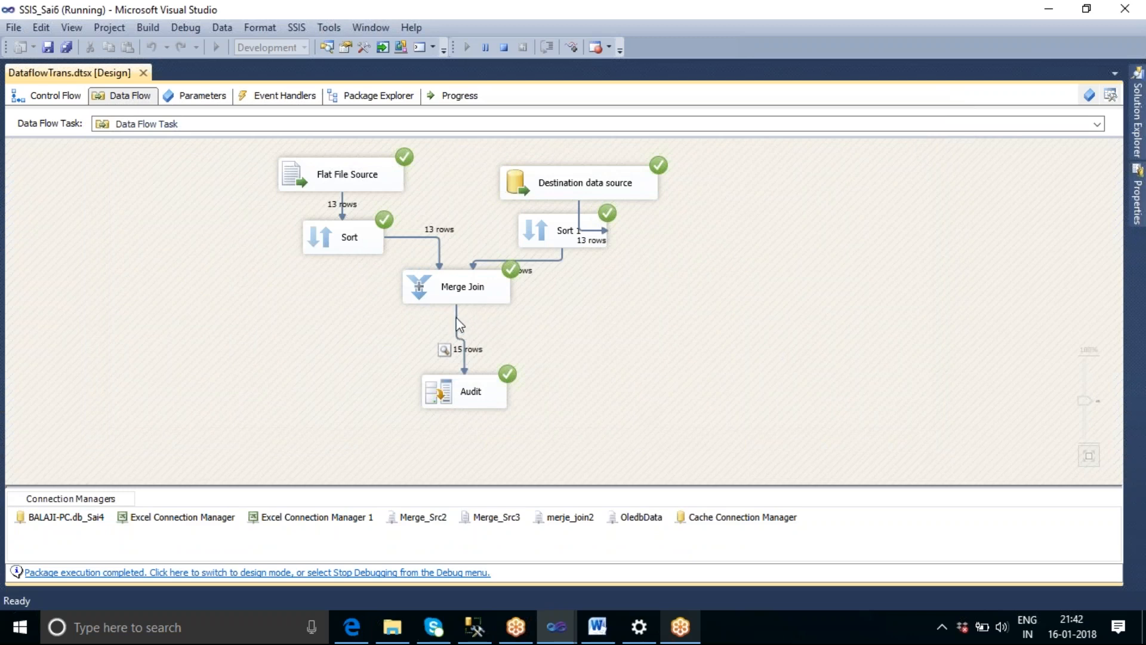
click(507, 56)
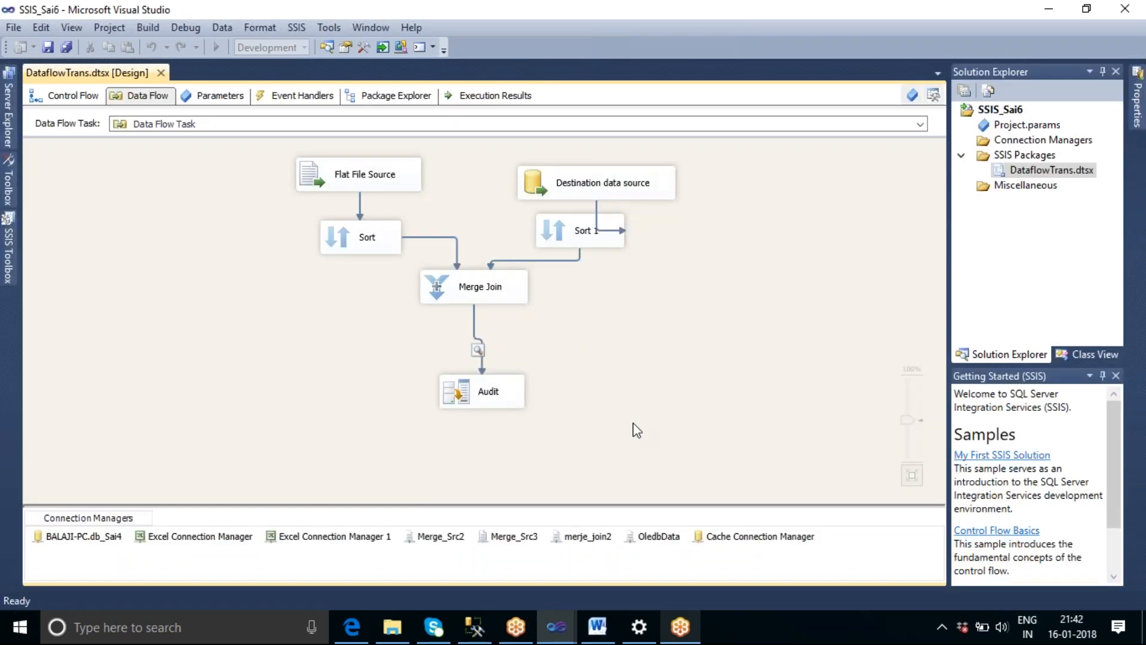
Delete the path between the Merge Join and Audit, and move Audit further down and aside.
click(475, 324)
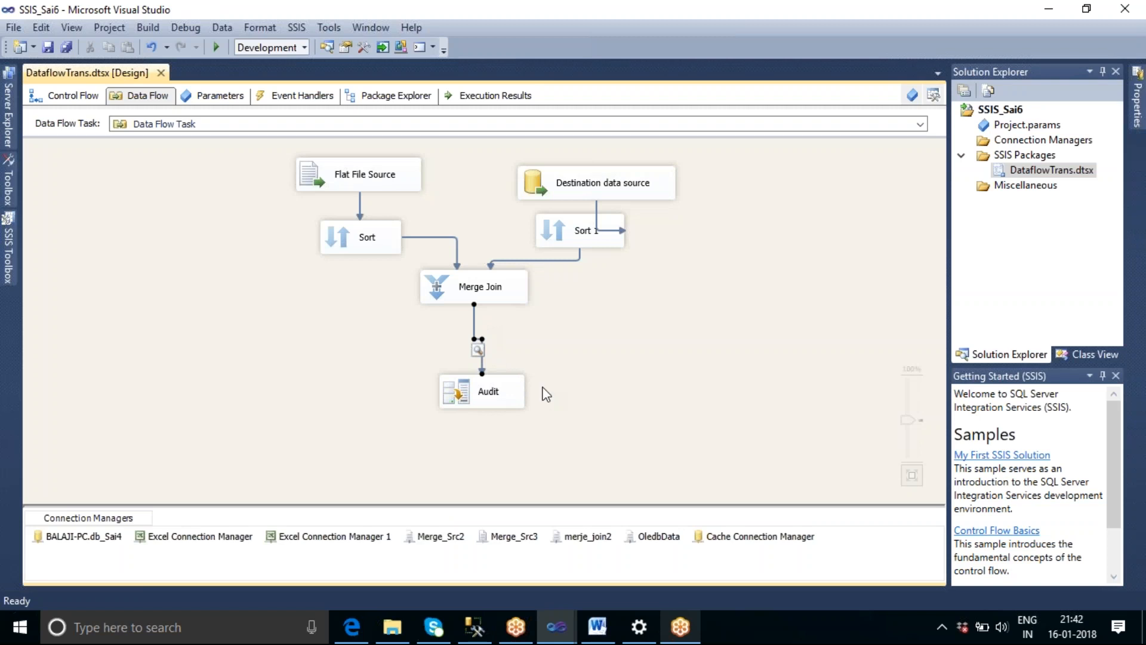
key(Delete)
drag(490, 399, 398, 460)
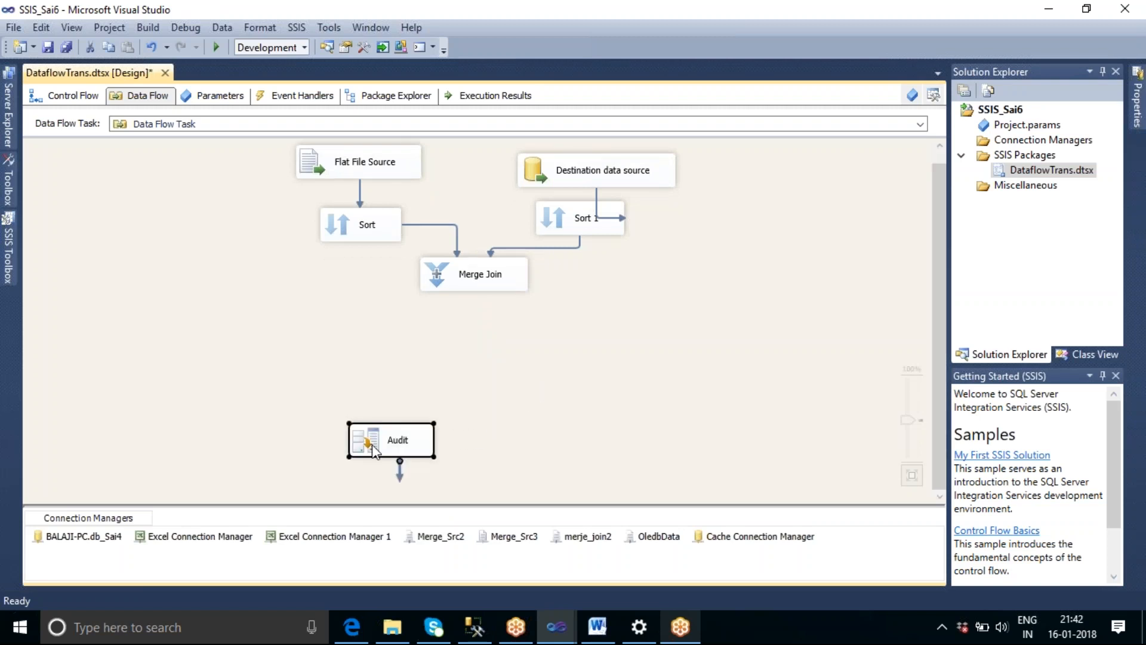
Add a Conditional Split transformation below the Merge Join and connect the Merge Join output to it.
click(8, 248)
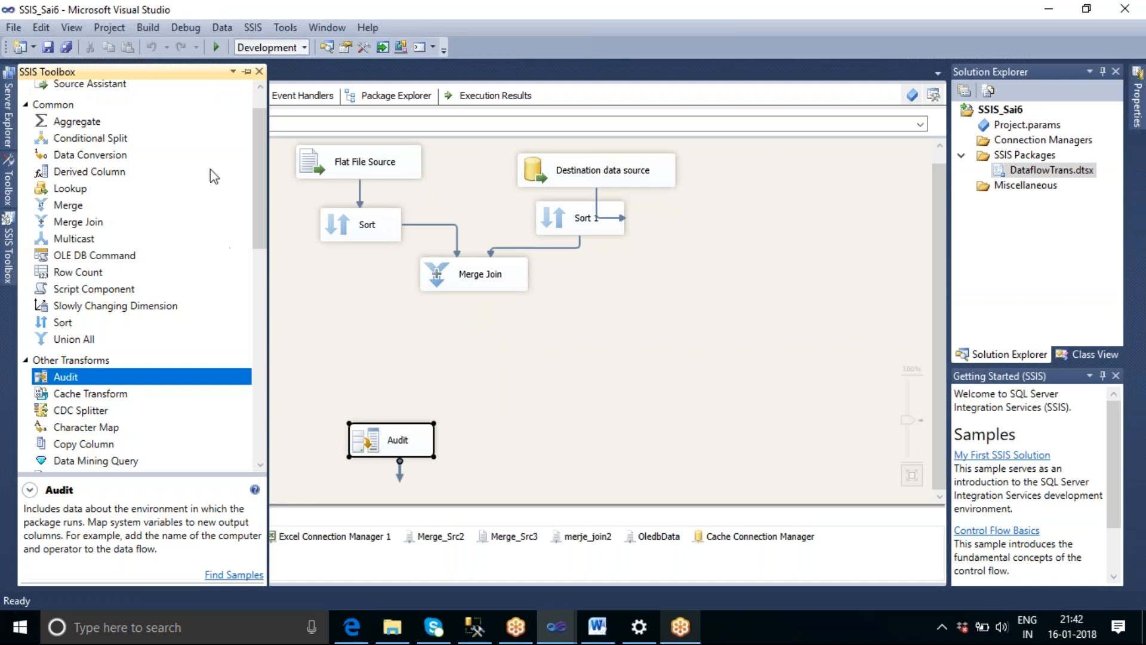
click(98, 139)
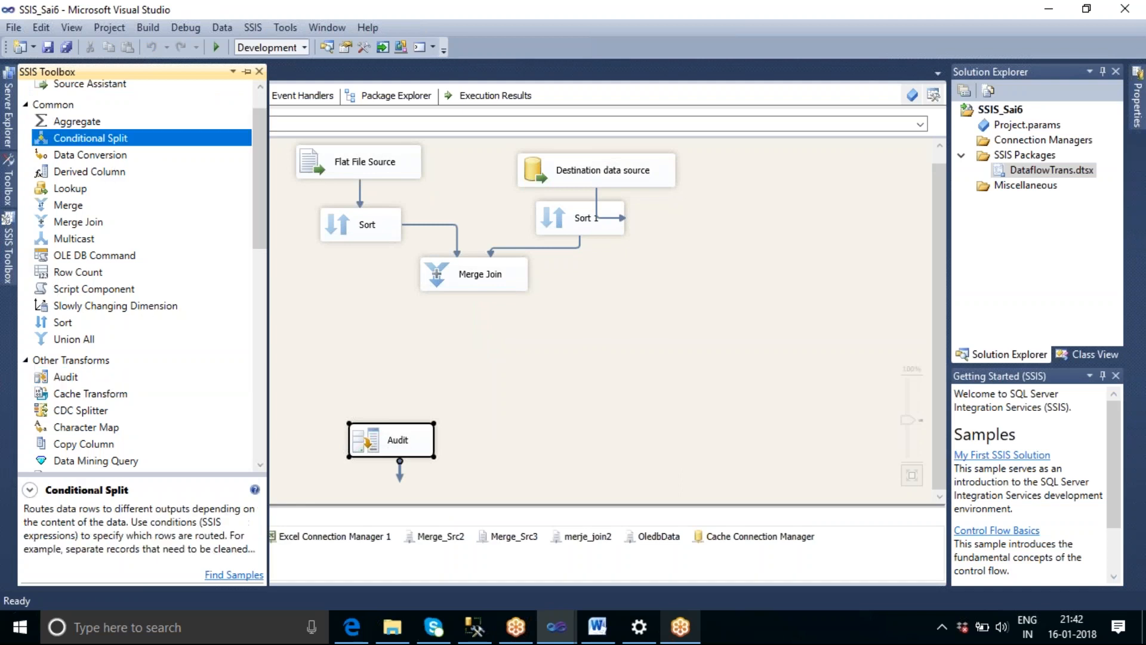
drag(459, 329, 493, 344)
click(460, 278)
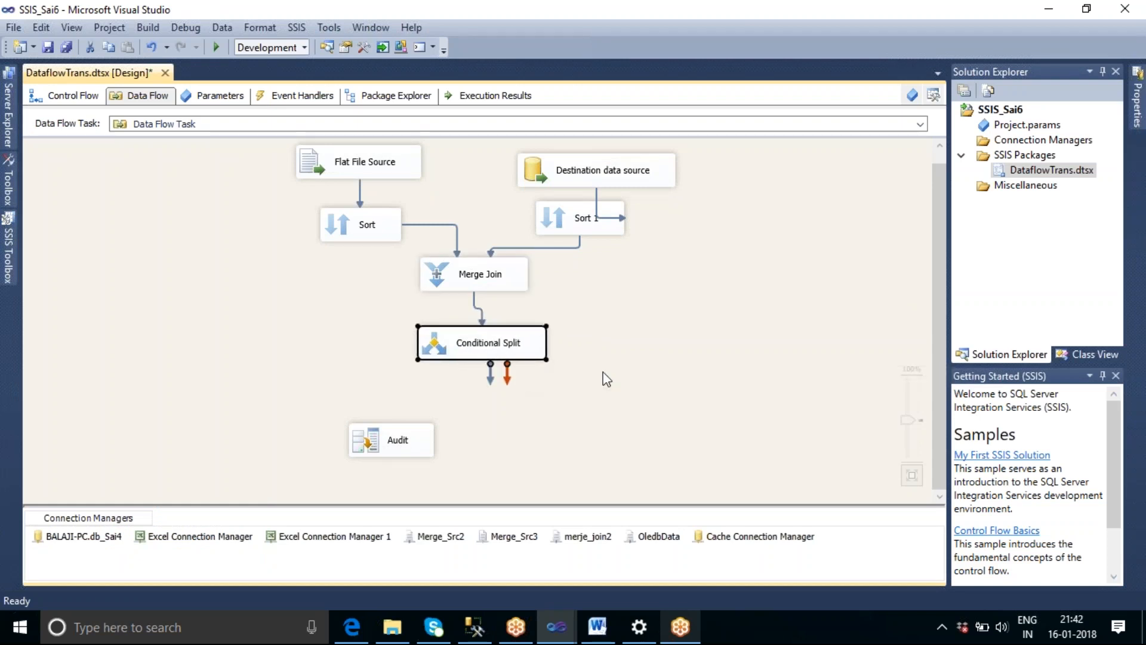
Open the Conditional Split for editing and add a first case with the source_data_empid column as its condition.
double_click(472, 357)
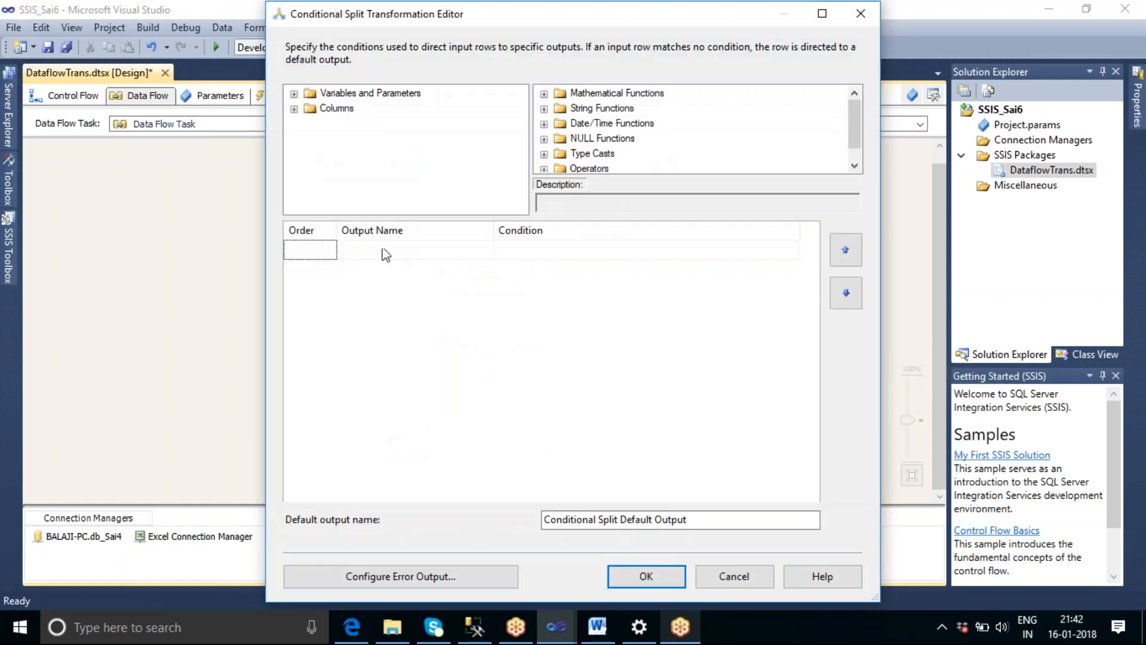
click(293, 109)
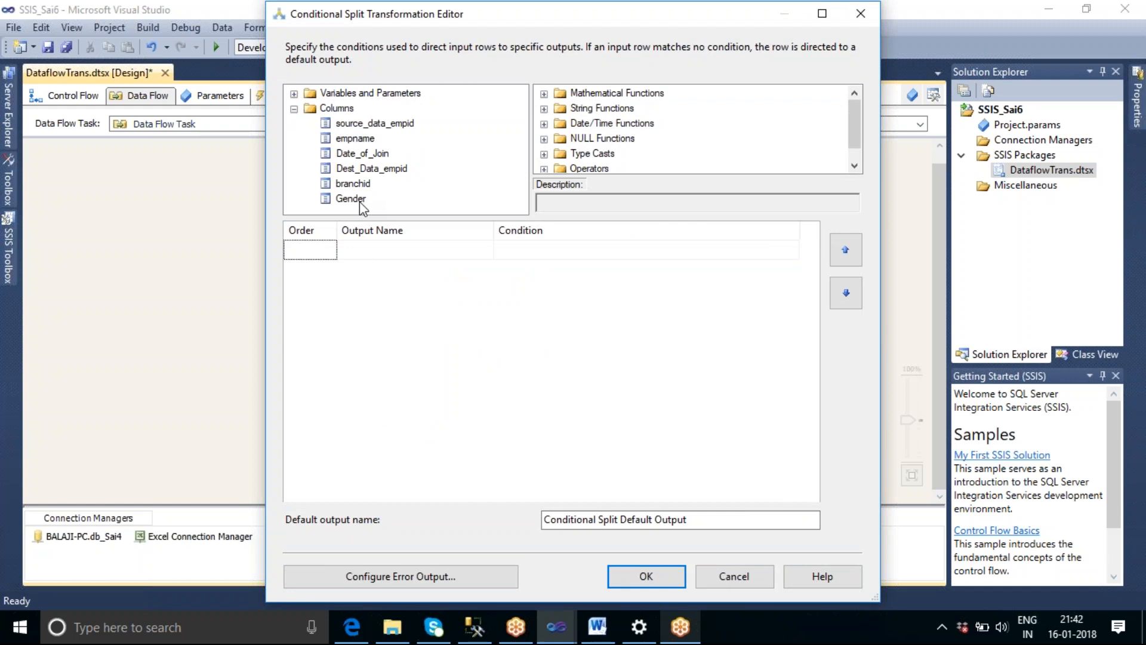
click(360, 126)
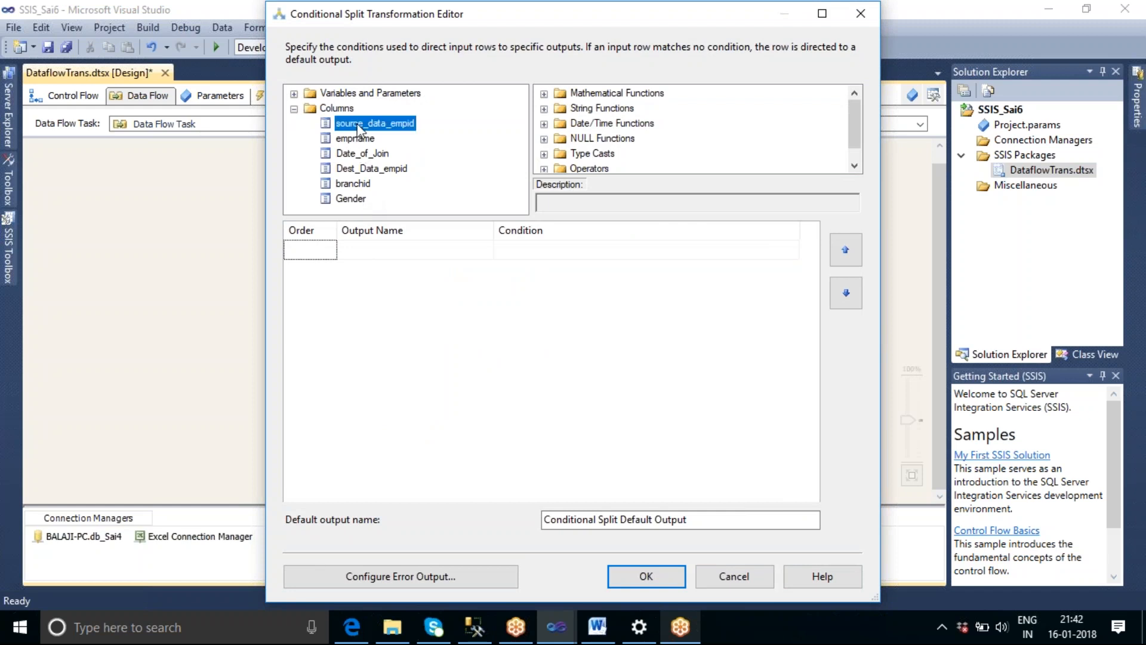
drag(359, 127, 504, 250)
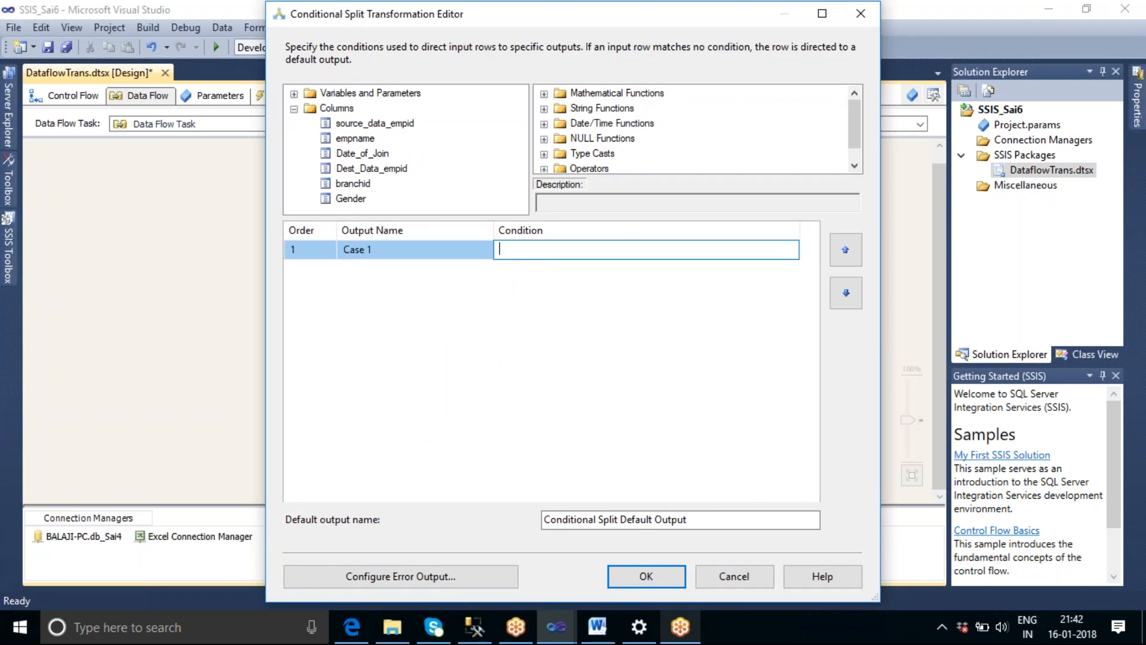
click(607, 251)
Look through the available NULL functions and operators for building the split condition.
click(618, 142)
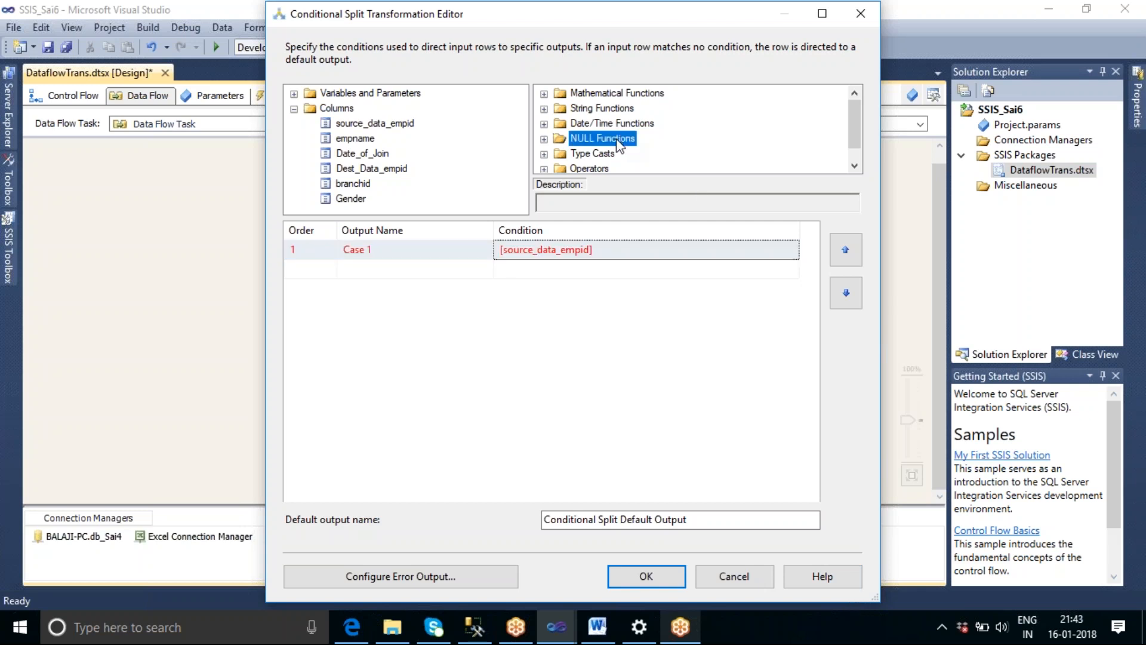
click(544, 139)
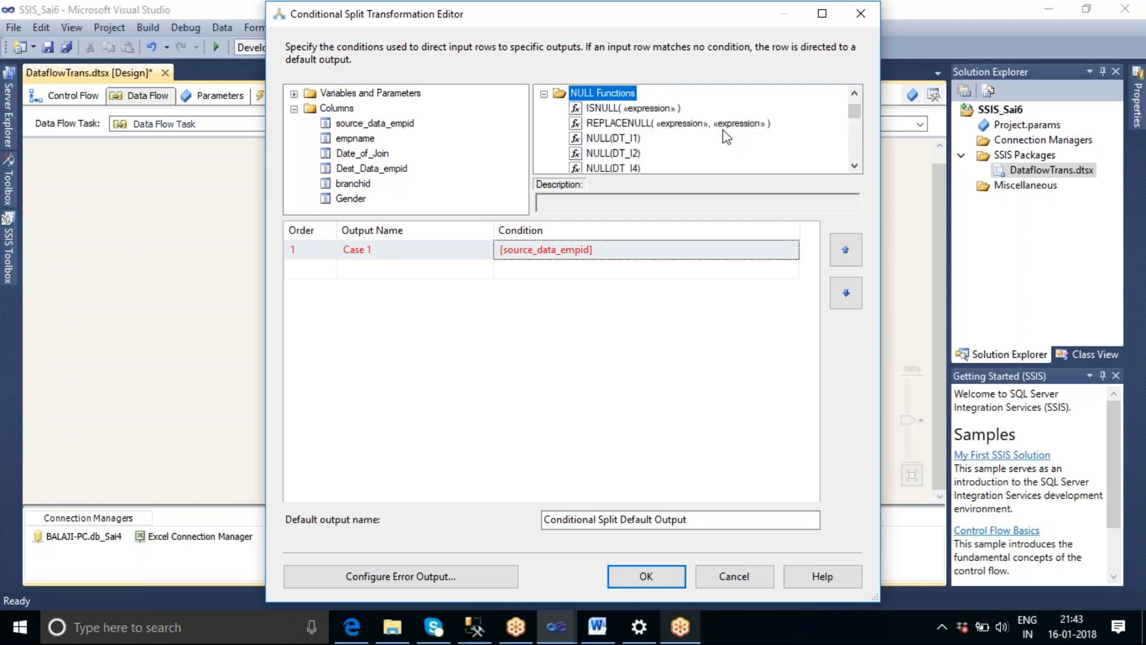
click(854, 166)
click(854, 165)
click(854, 166)
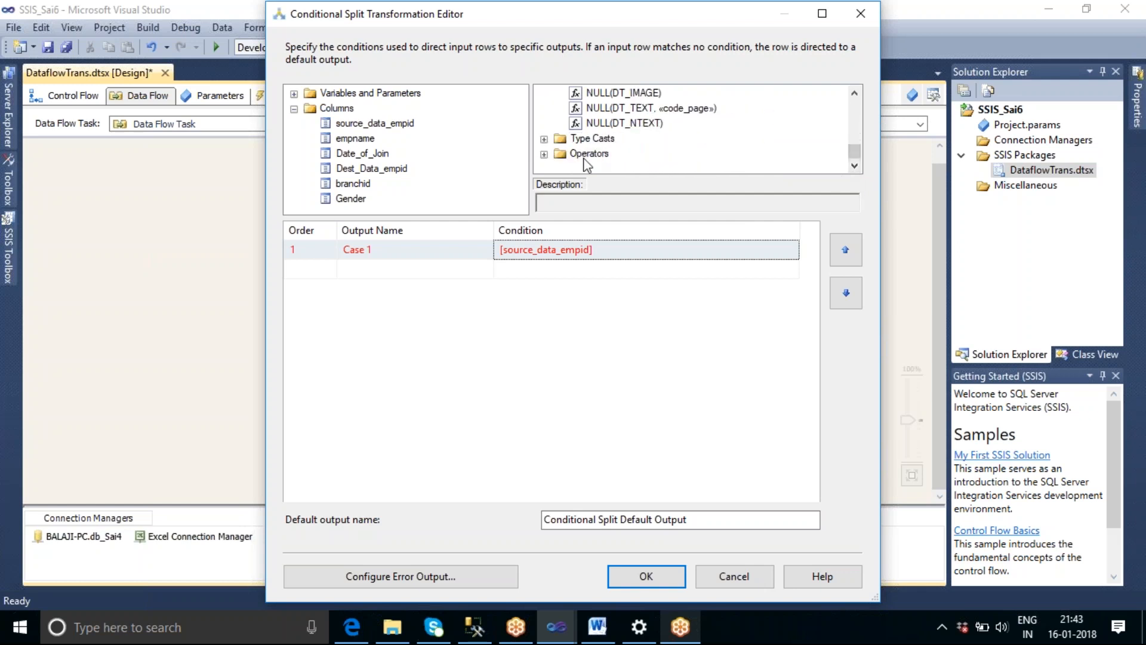
click(544, 154)
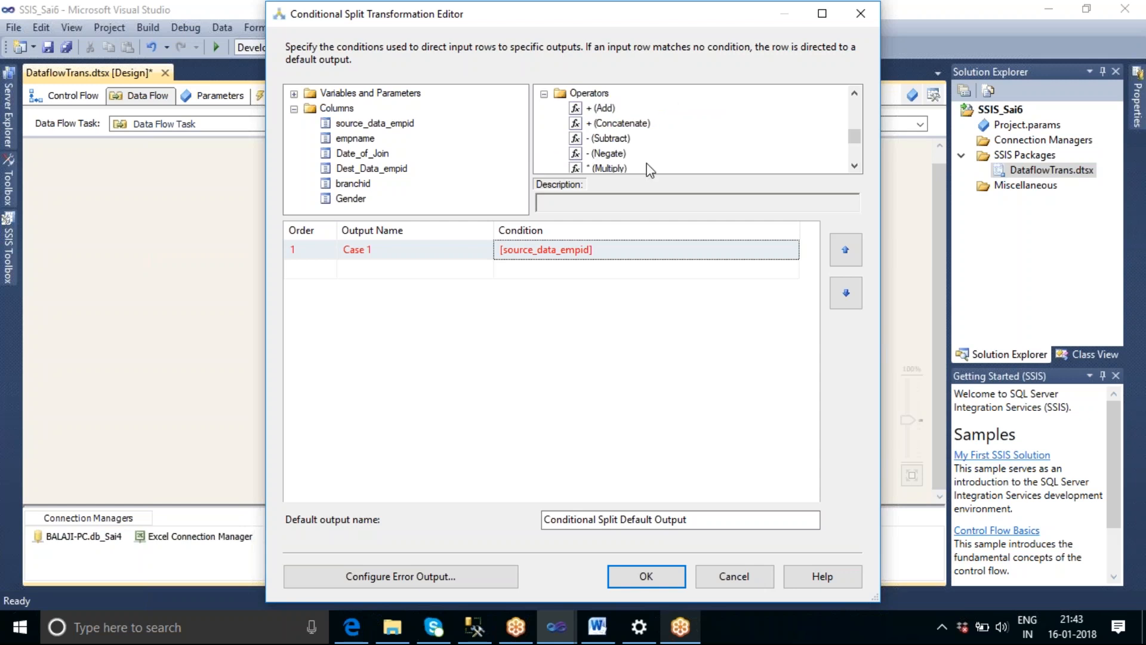
click(854, 165)
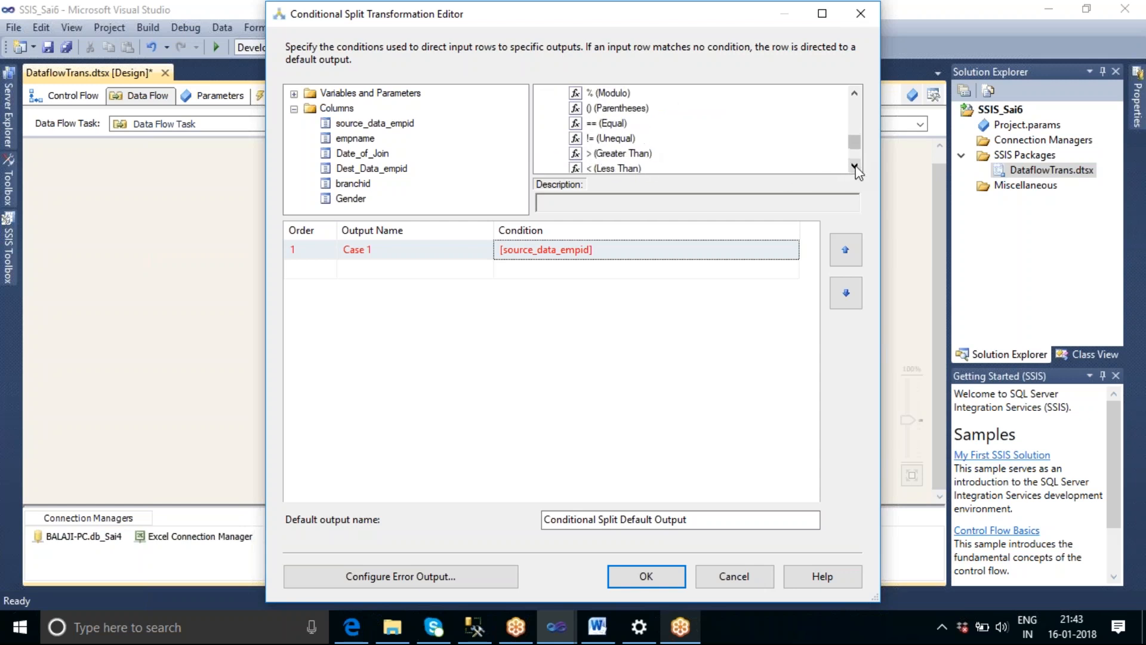
click(855, 167)
click(855, 166)
click(855, 167)
click(855, 167)
click(854, 167)
click(855, 167)
click(855, 167)
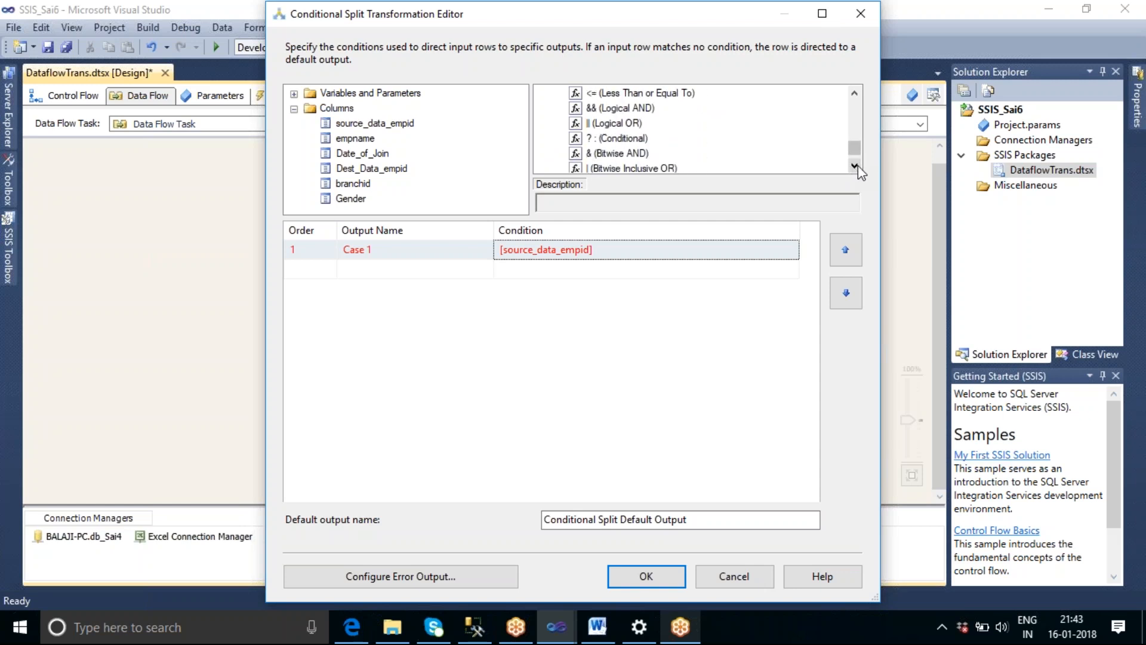
click(858, 166)
click(858, 165)
click(858, 166)
click(857, 166)
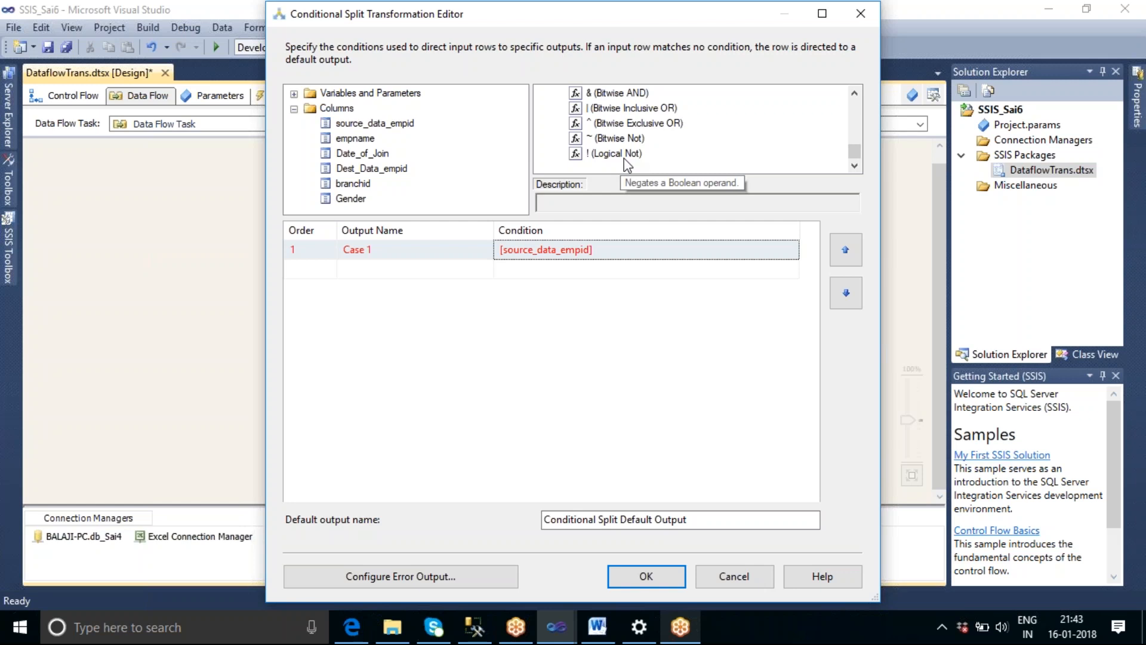
Wrap the Case 1 column in a null check so the condition reads ISNULL([source_data_empid] ).
click(504, 255)
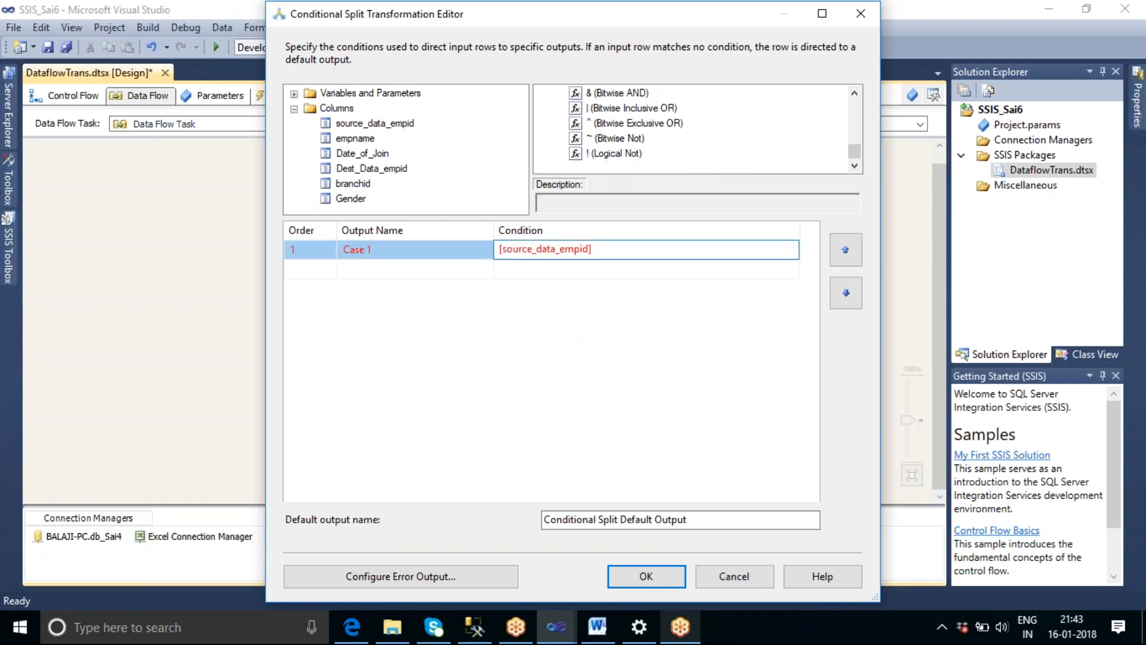
text(!)
text(SNULL)
text(()
text())
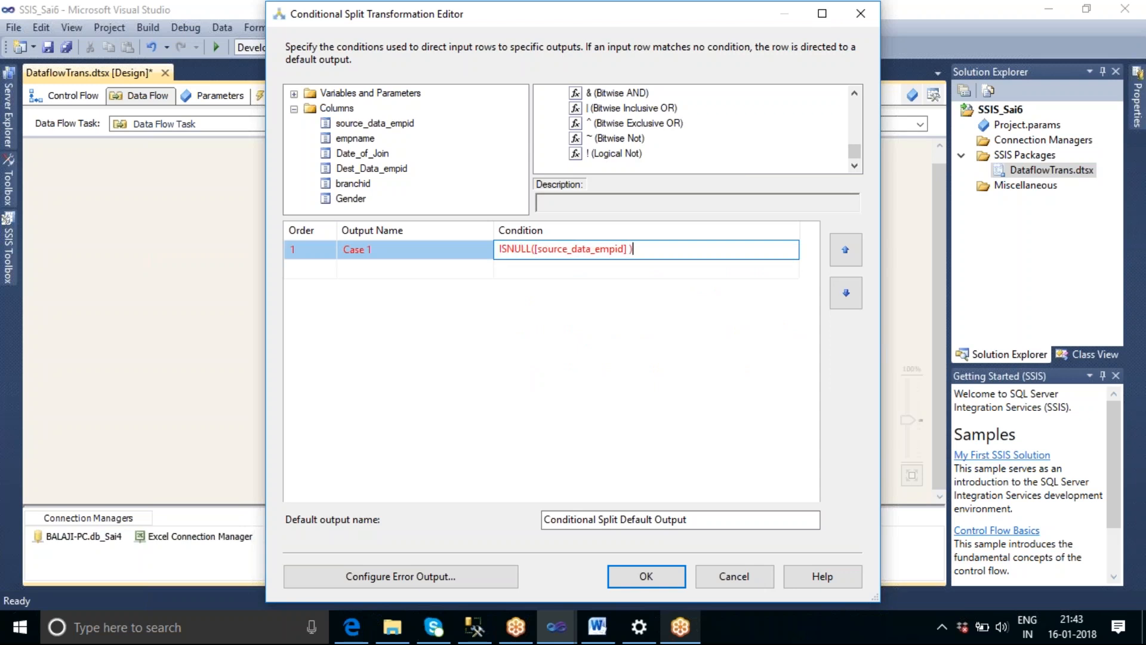
click(576, 308)
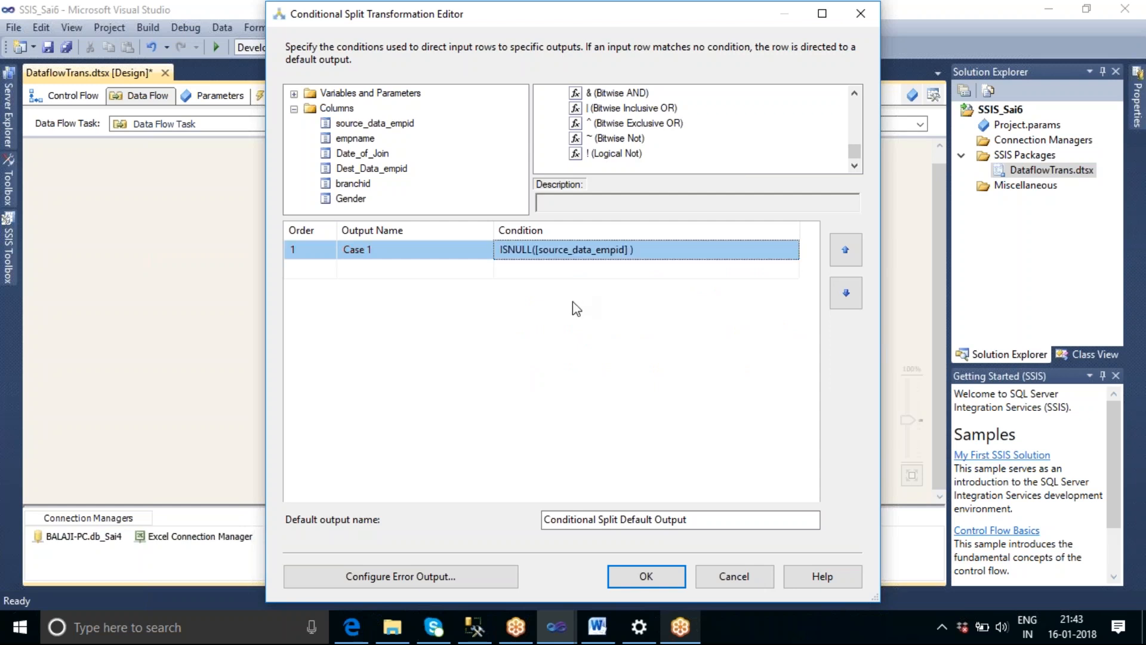
Change the first case's condition to !ISNULL([source_data_empid] )&& ISNULL([Dest_Data_empid]).
click(501, 251)
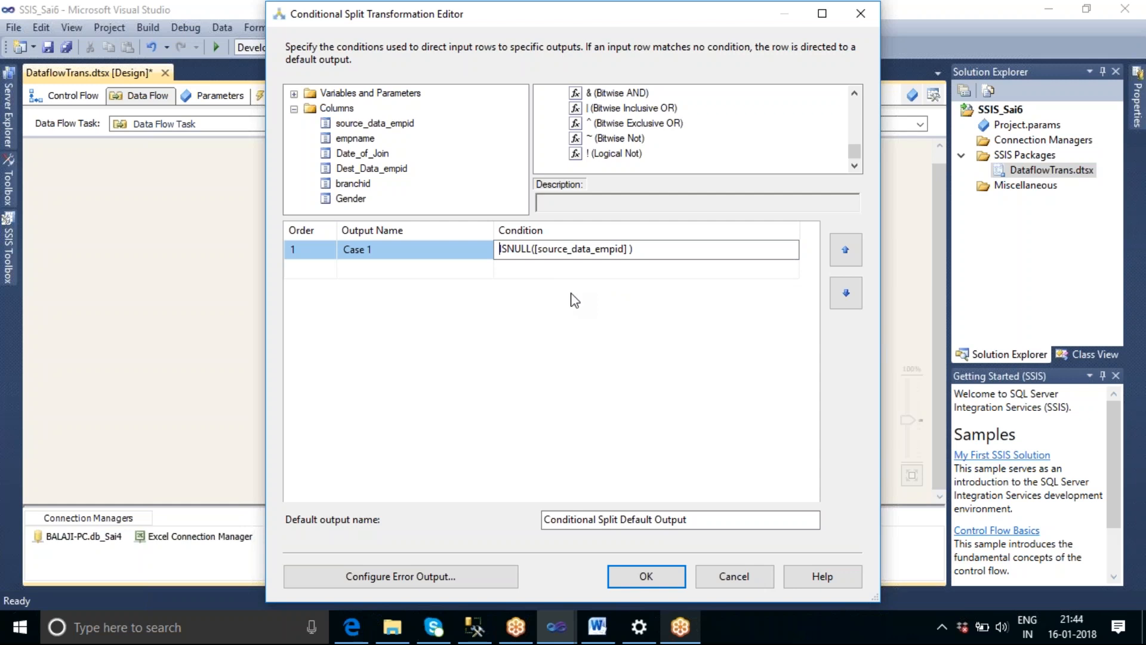
text(!)
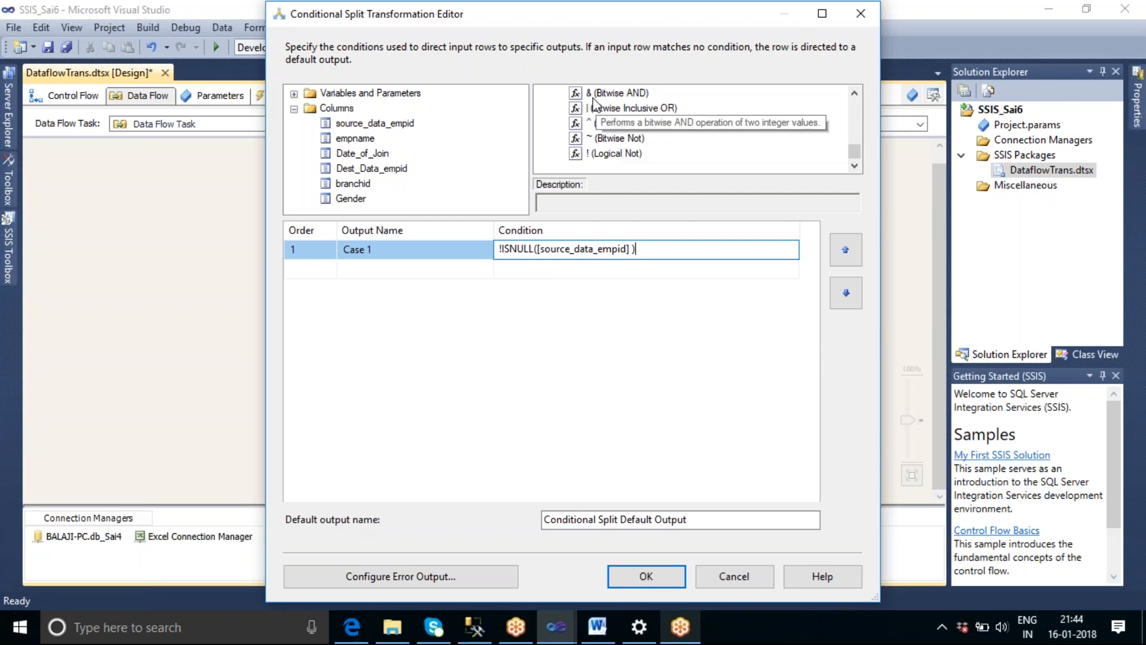
scroll(855, 108, up, 4)
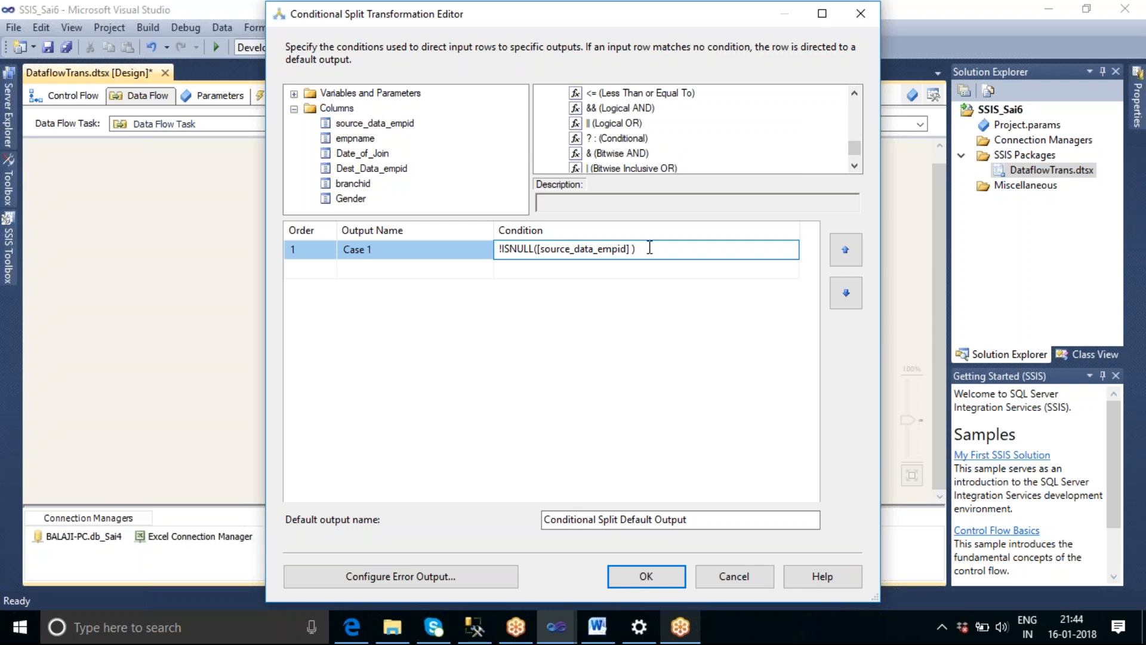
text(&&)
drag(364, 168, 687, 249)
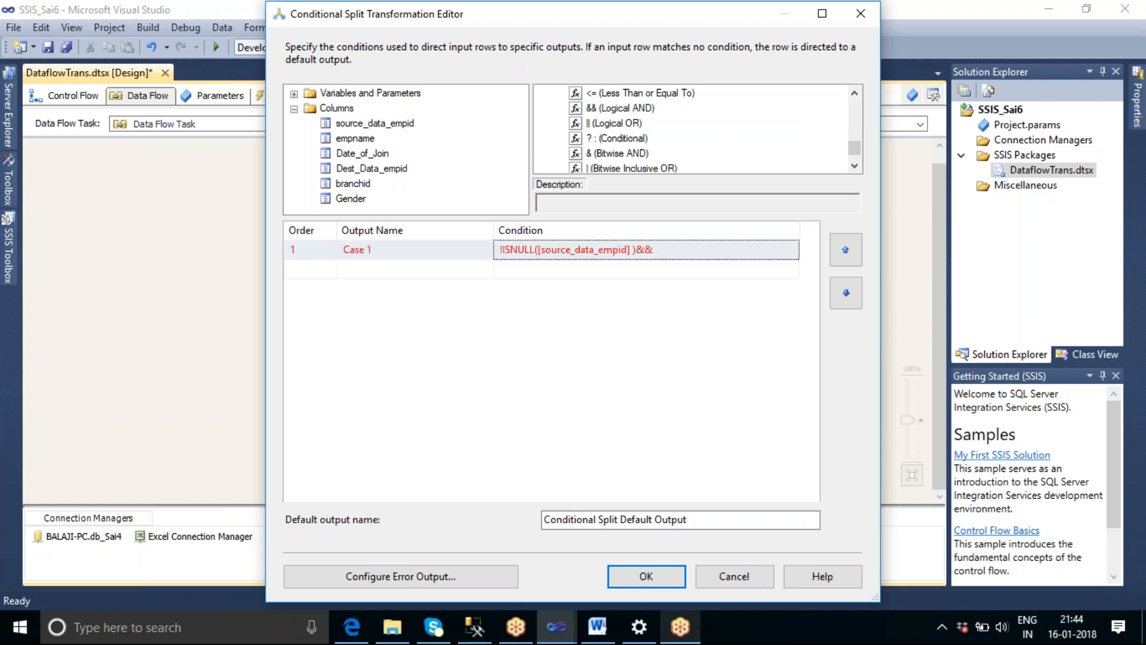
click(655, 248)
text(ISNUL)
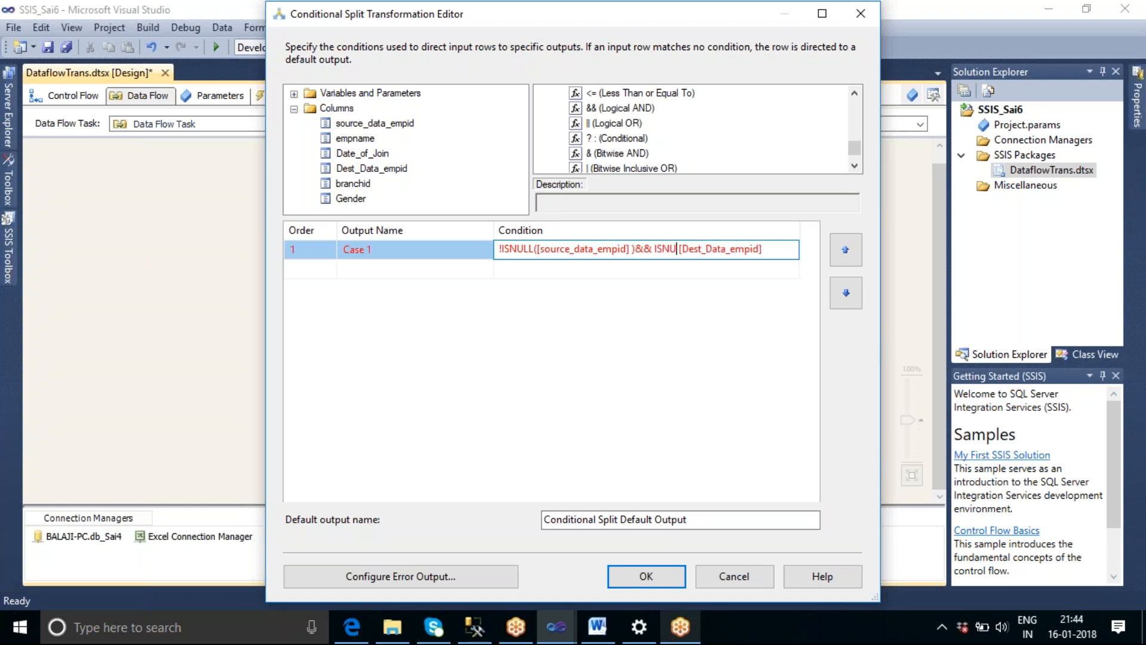
text(L()
key(Delete)
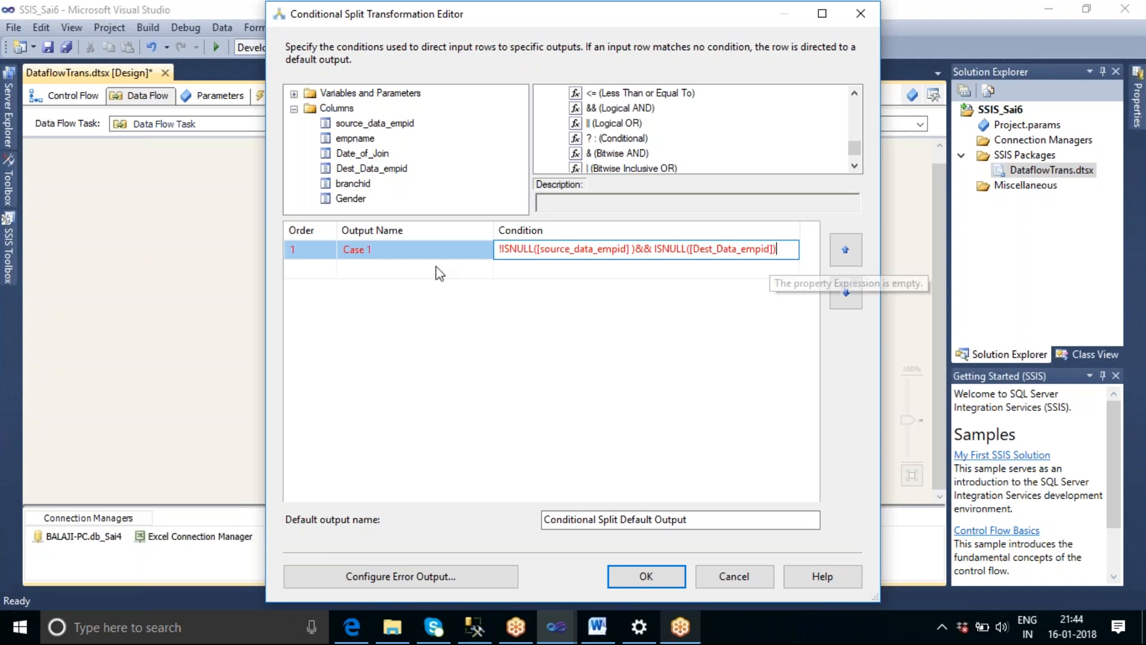
Rename the Case 1 output as New Records.
click(417, 253)
key(BackSpace)
key(BackSpace)
key(BackSpace)
key(BackSpace)
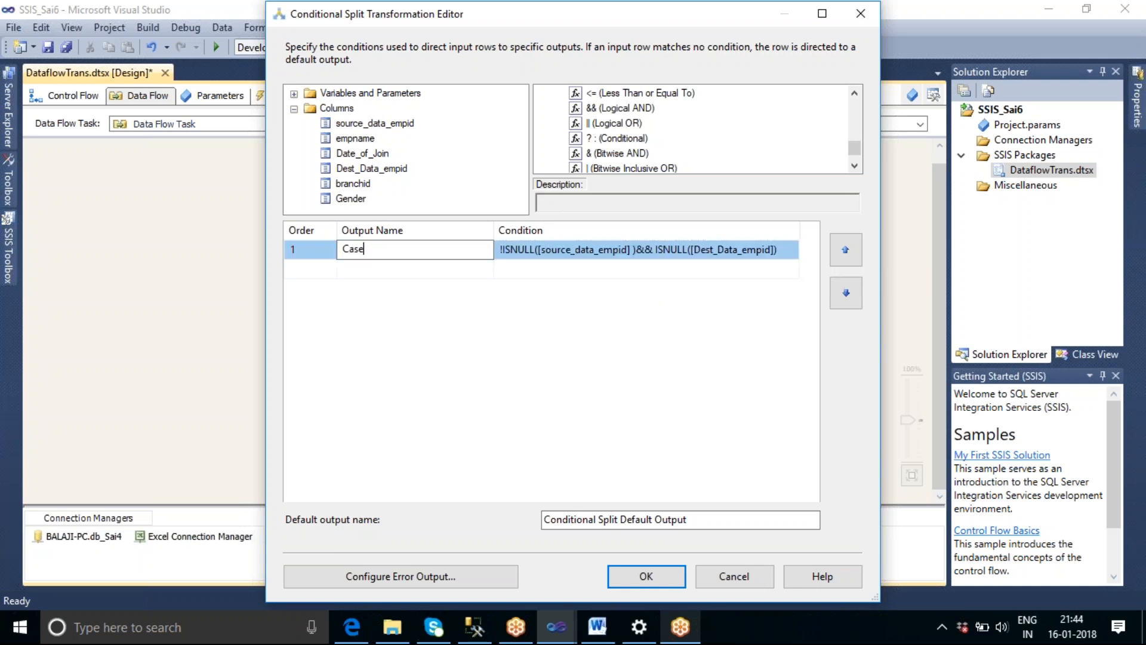
key(BackSpace)
key(BackSpace)
text(New Reco)
key(BackSpace)
key(BackSpace)
text(cord)
click(545, 273)
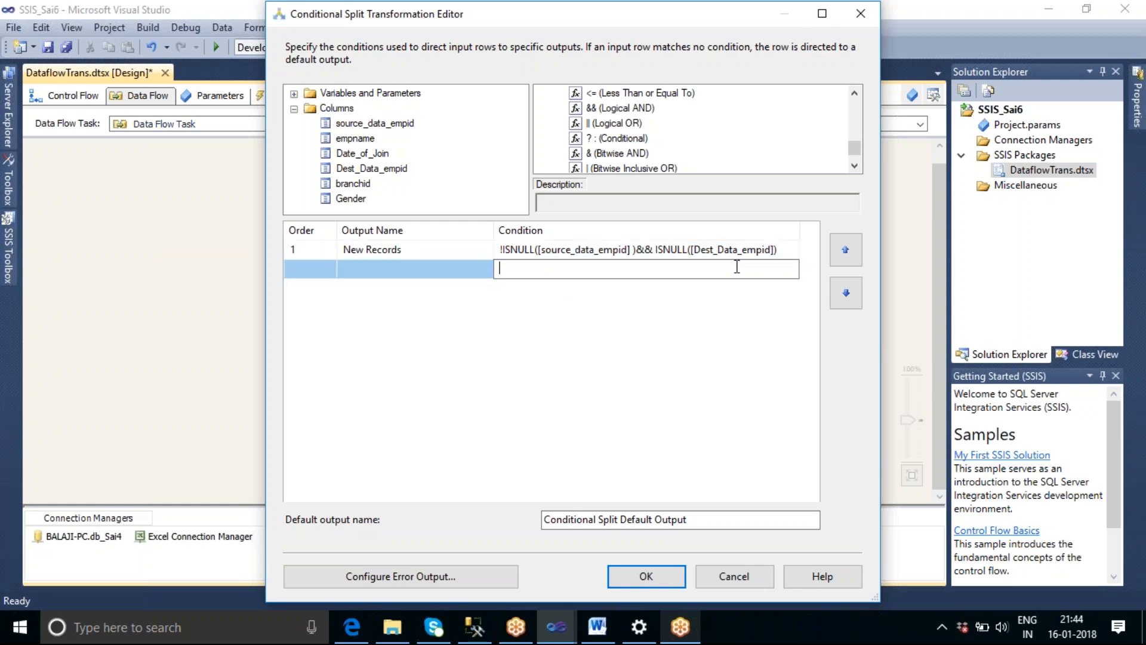
Copy the New Records condition into a second case and change it to ISNULL([source_data_empid] )&& !ISNULL([Dest_Data_empid]).
click(781, 250)
key(ctrl+a)
key(ctrl+c)
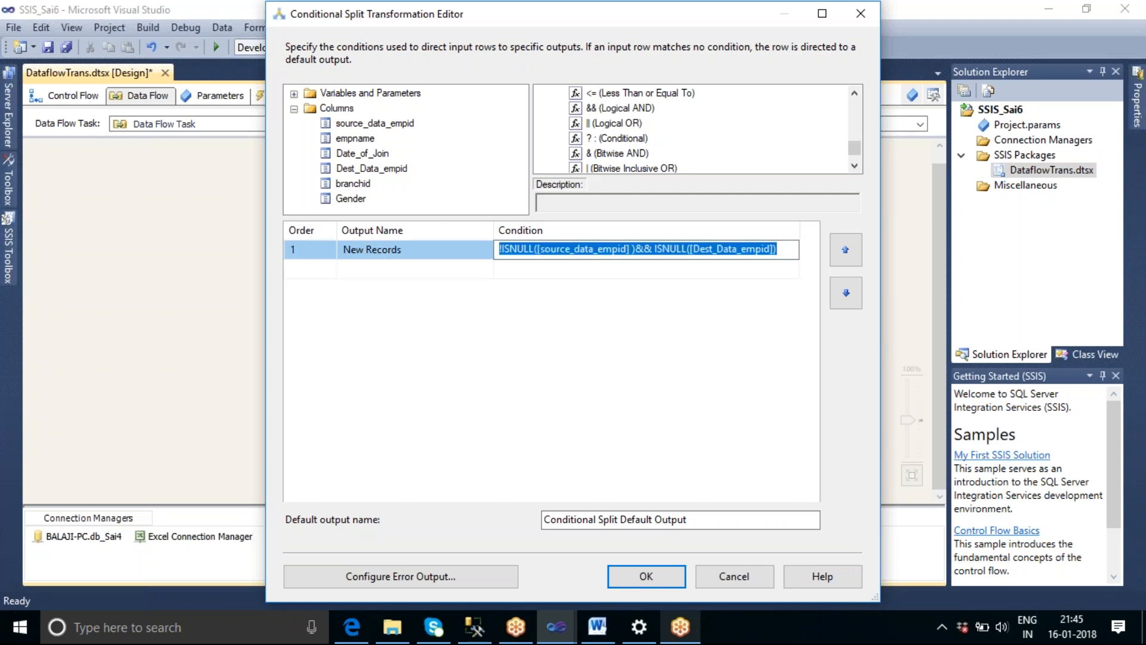
click(573, 272)
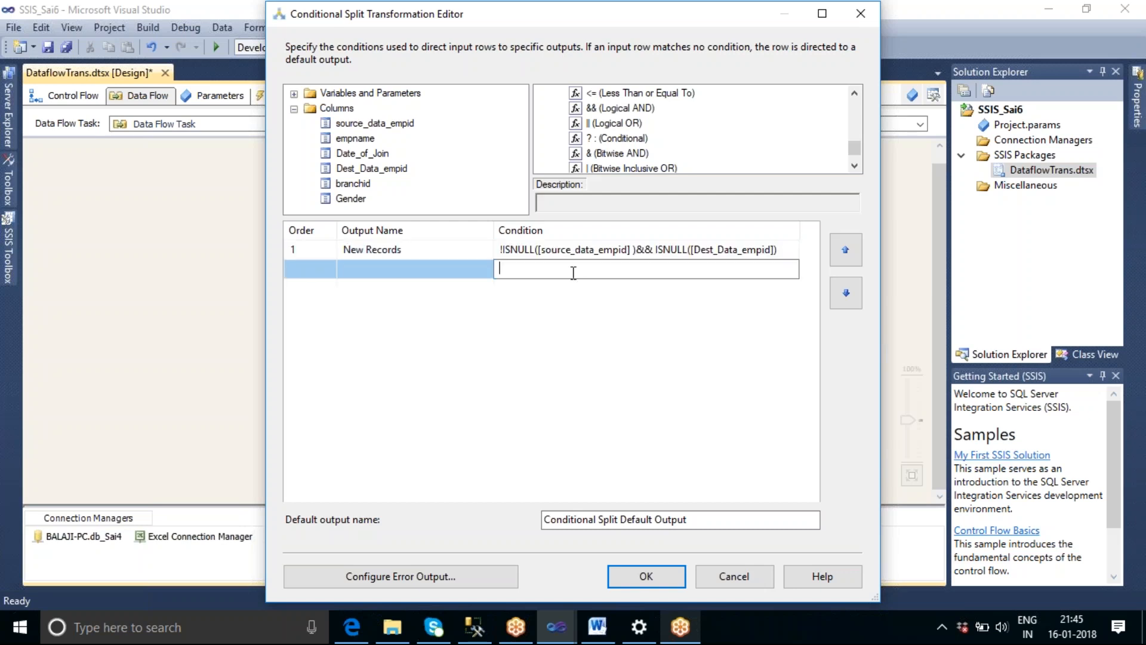
key(ctrl+v)
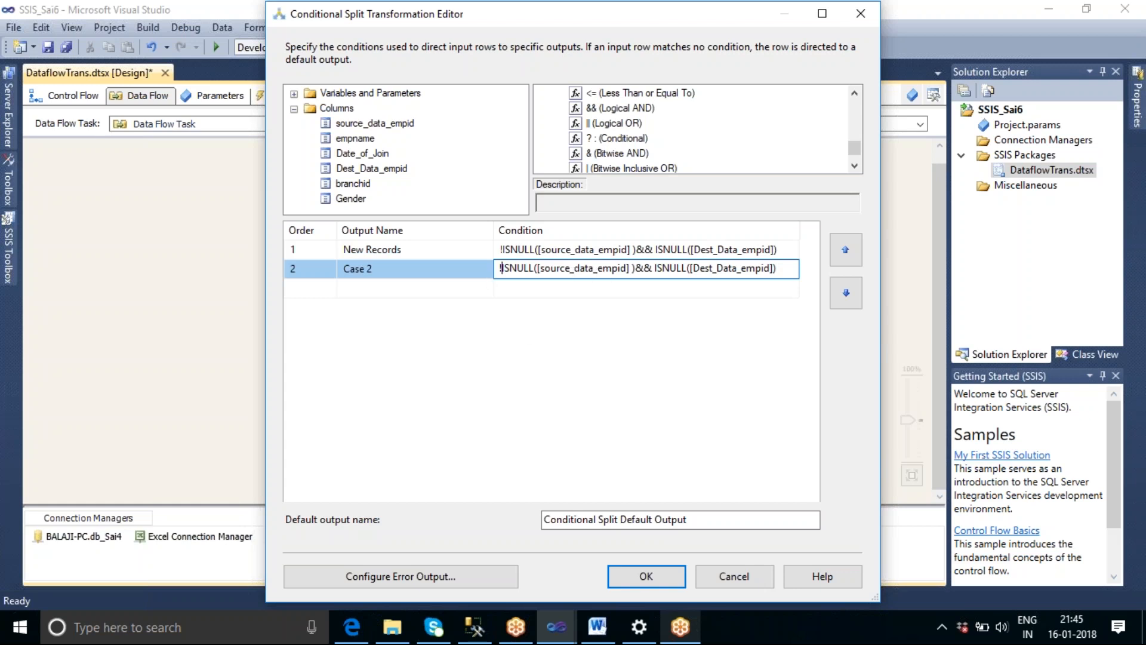
key(BackSpace)
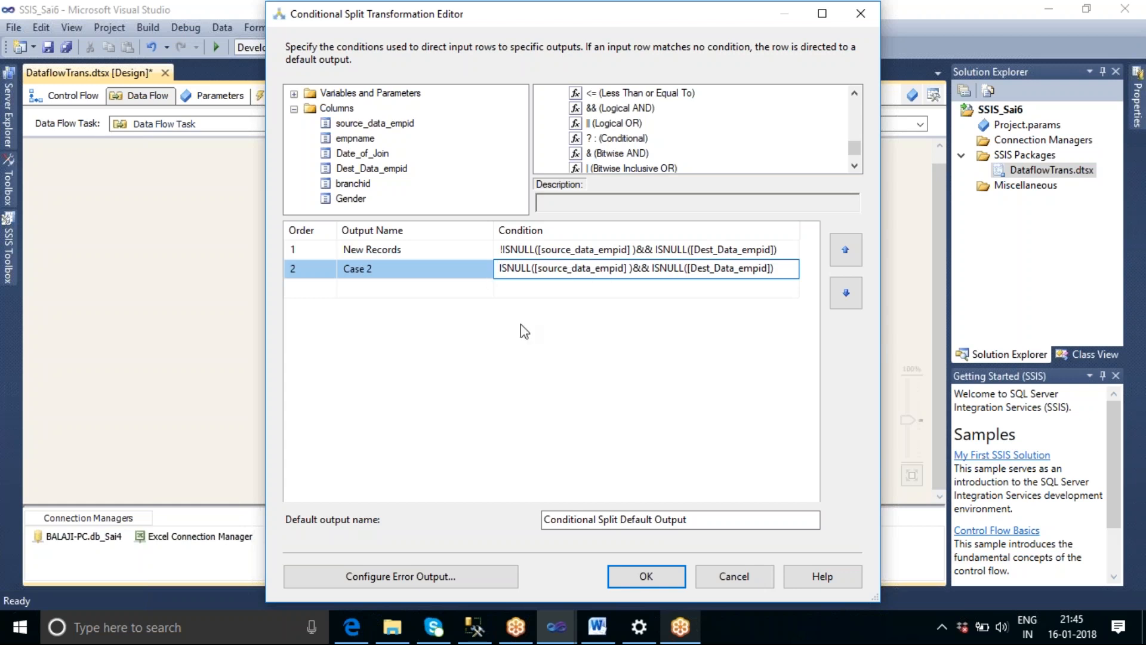
click(650, 268)
text(!)
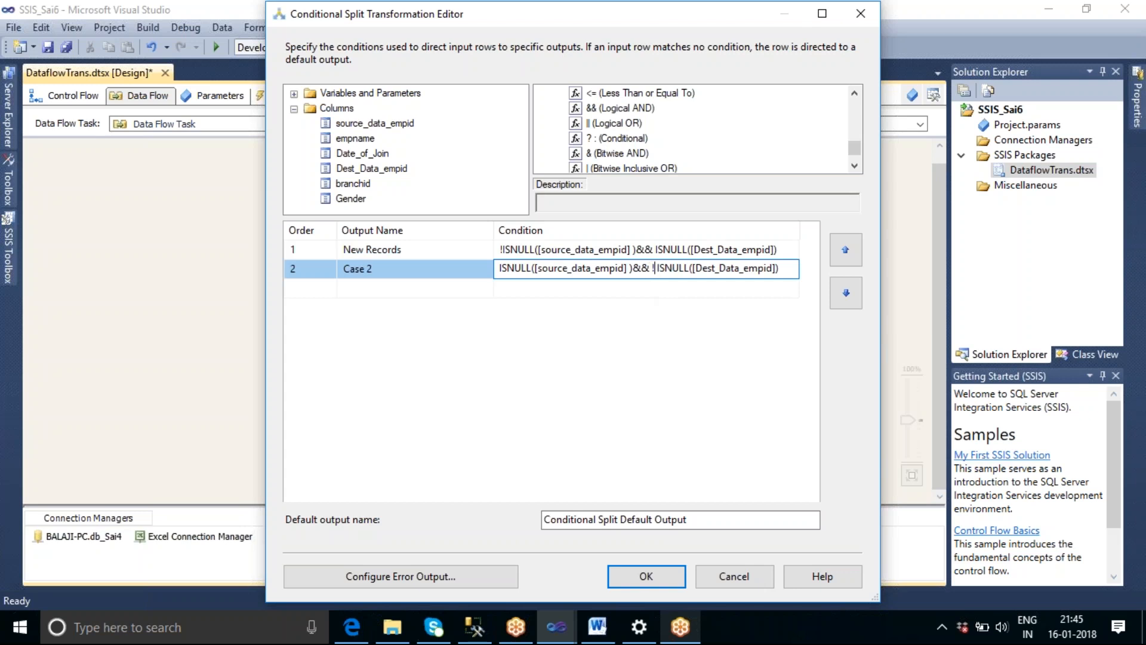
key(Delete)
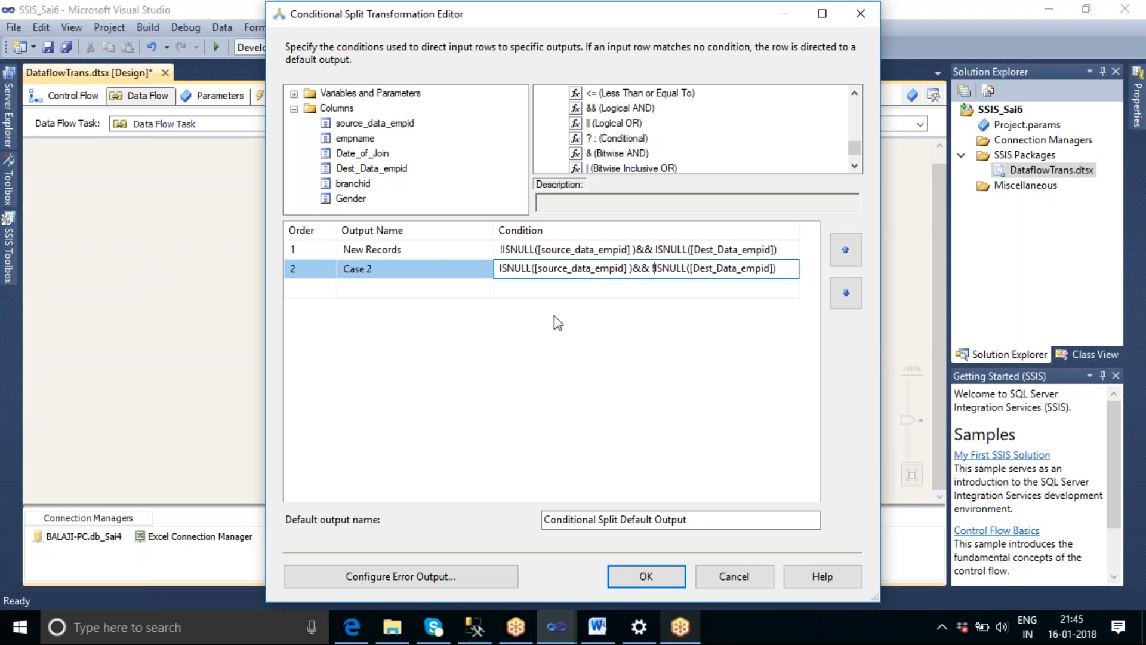
Rename the Case 2 output as Deleted Records.
click(397, 268)
drag(395, 271, 339, 270)
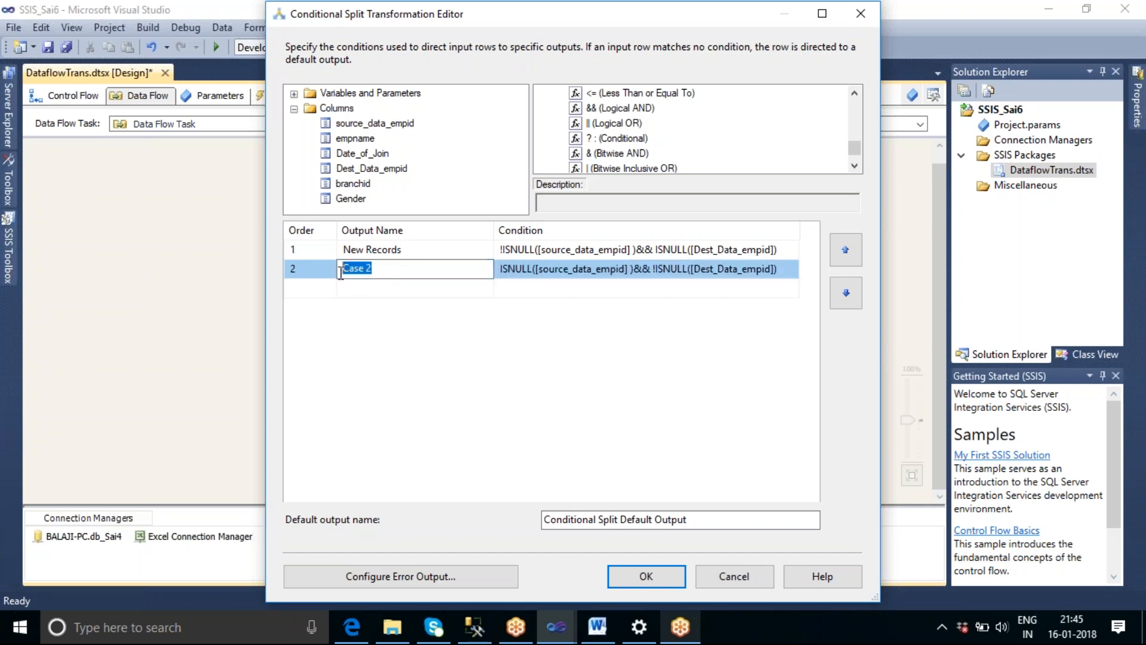
text(De)
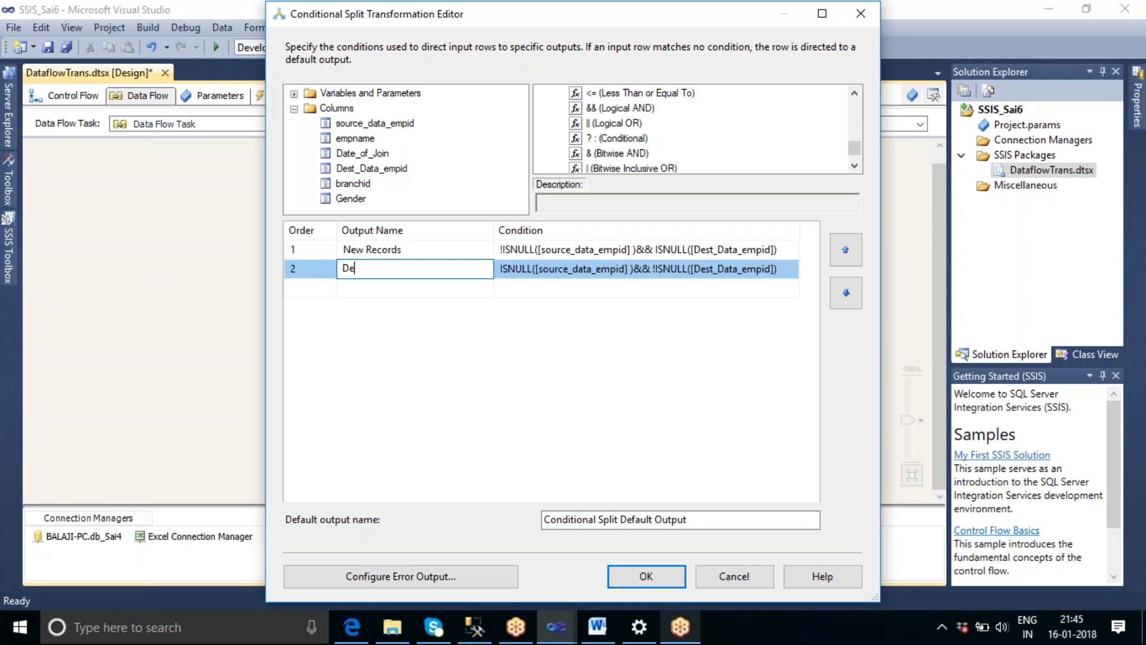
text(leted Records)
click(473, 310)
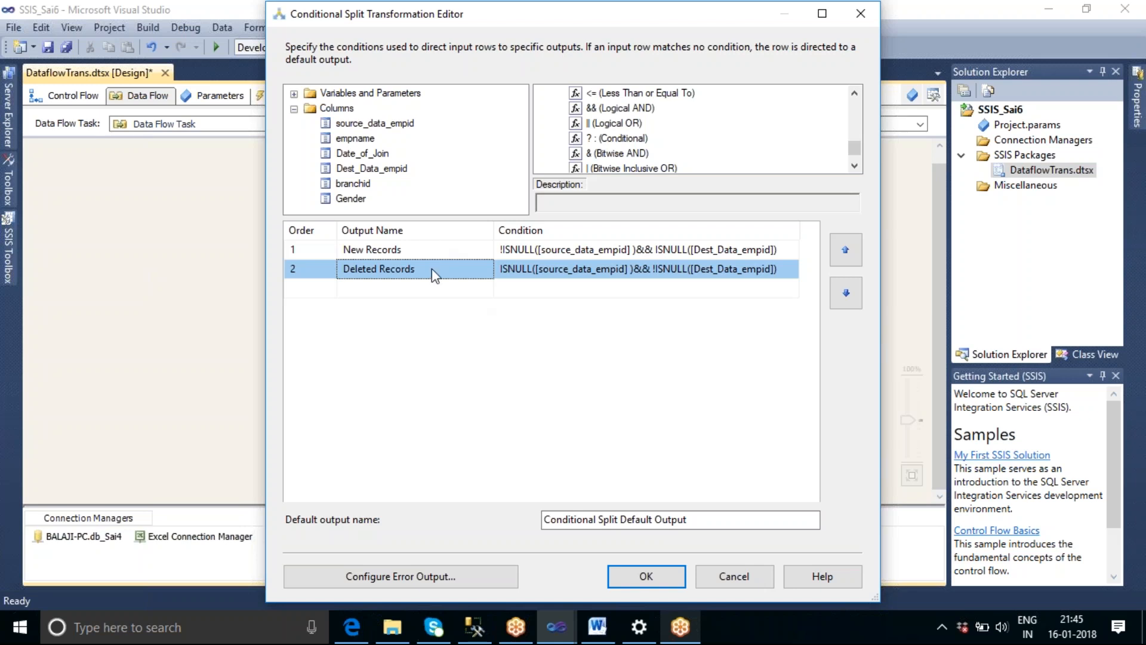
Name the Conditional Split's default output Existing records and apply the split settings.
drag(713, 519, 540, 519)
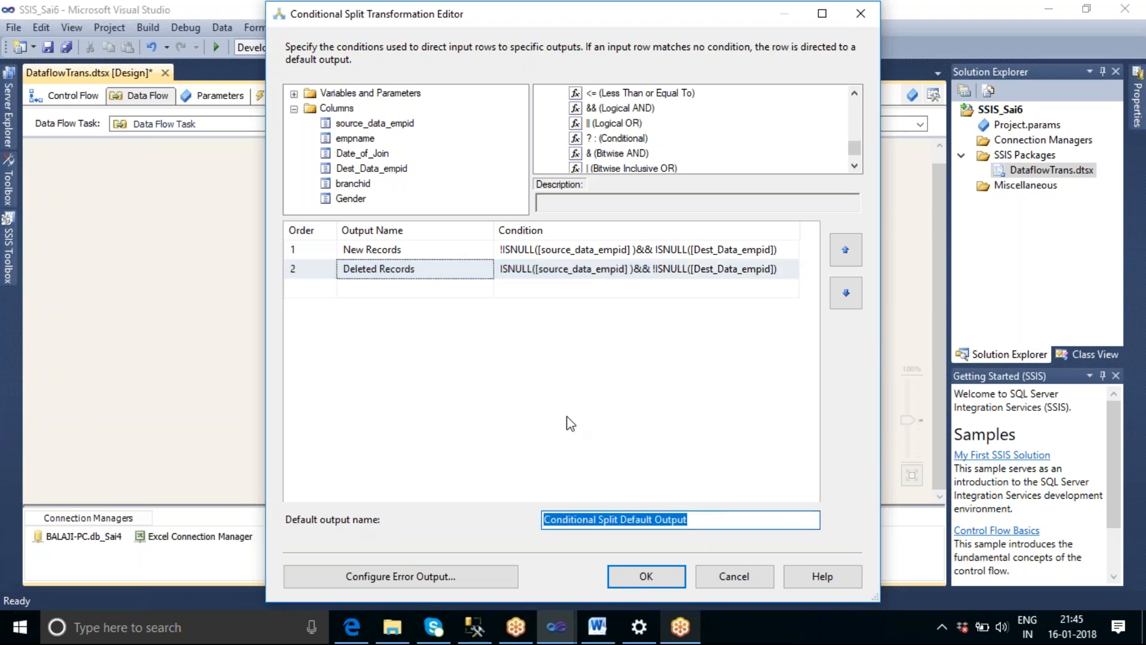
text(Existi)
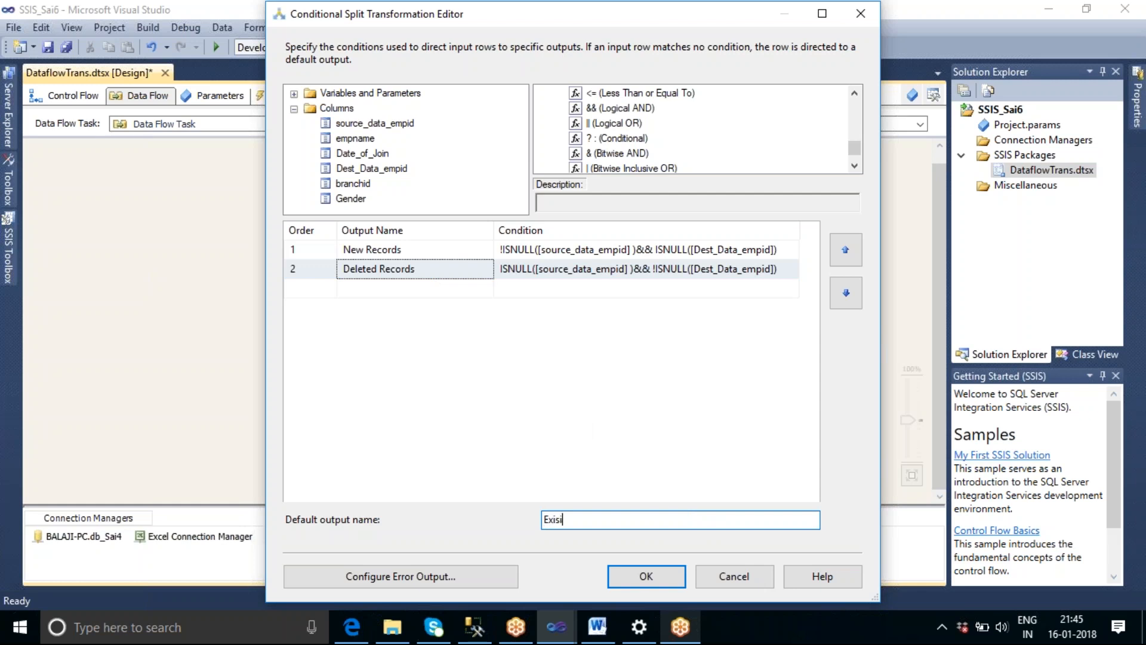
text(ng records)
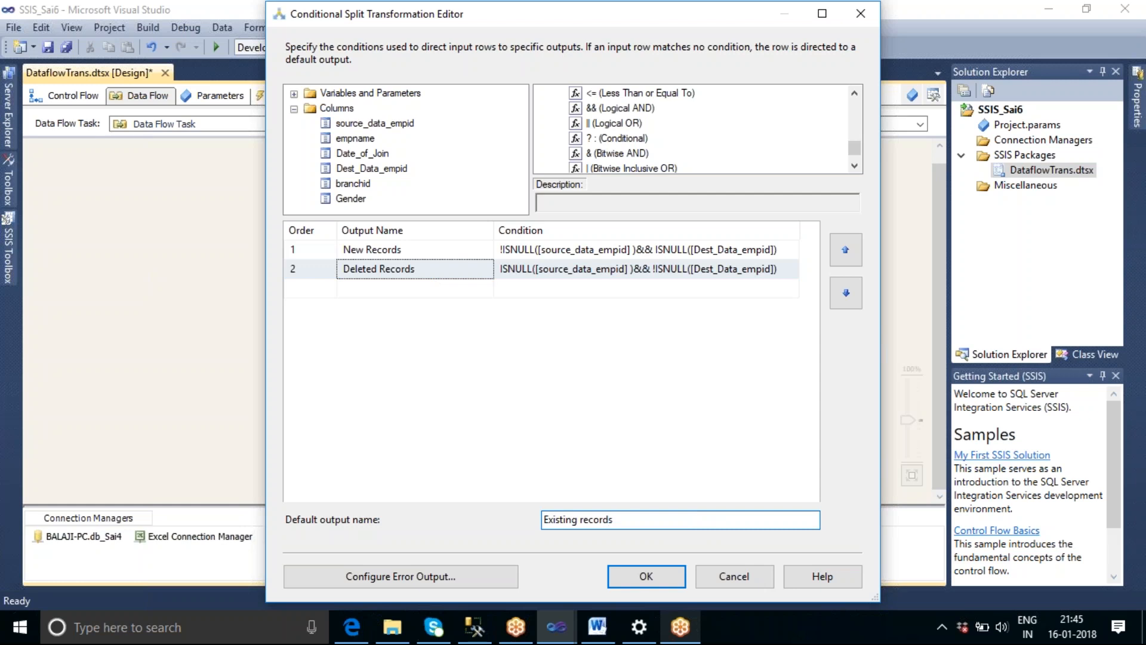
click(640, 580)
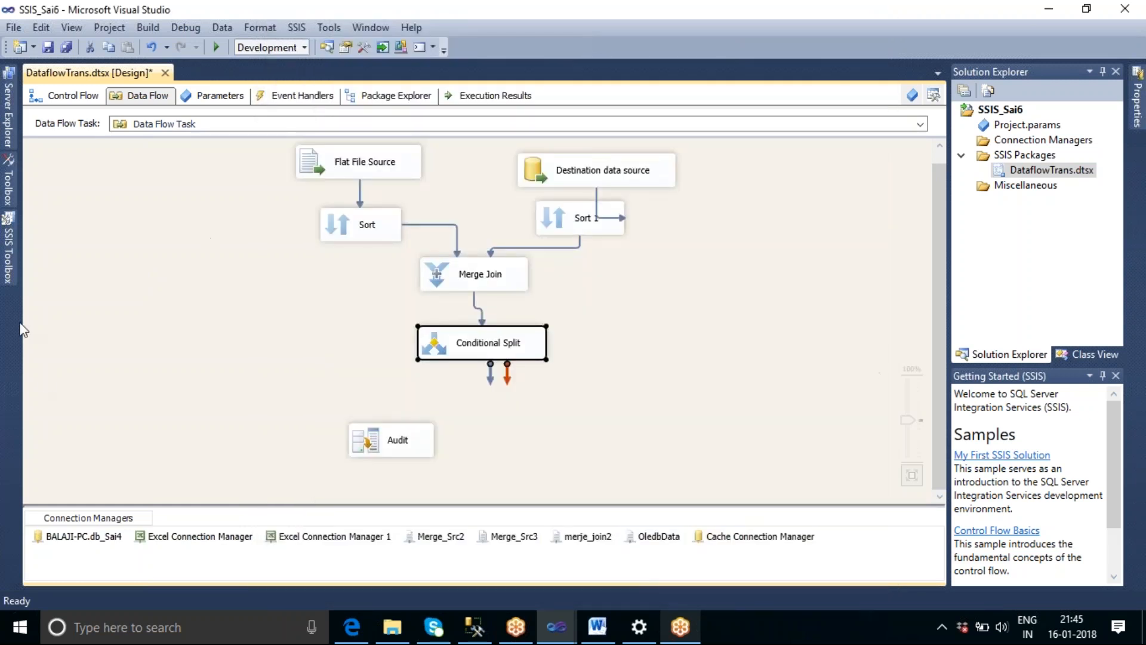
Add an OLE DB Destination below the Conditional Split and delete the unconnected Audit transformation.
click(9, 248)
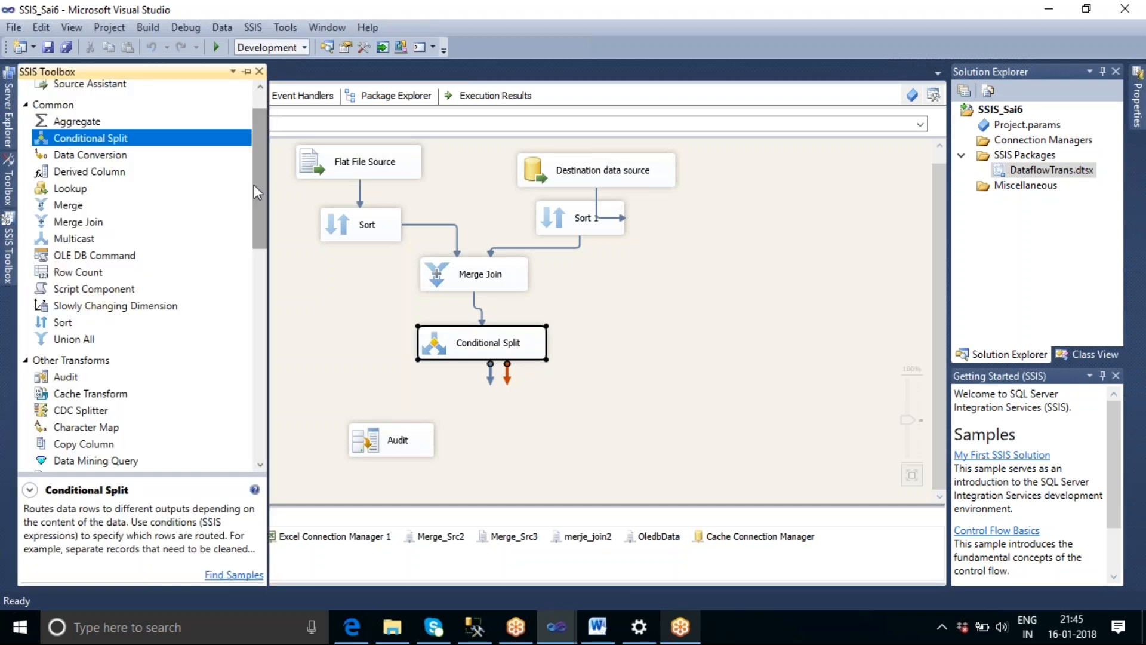
drag(253, 185, 254, 399)
drag(87, 376, 490, 420)
click(401, 447)
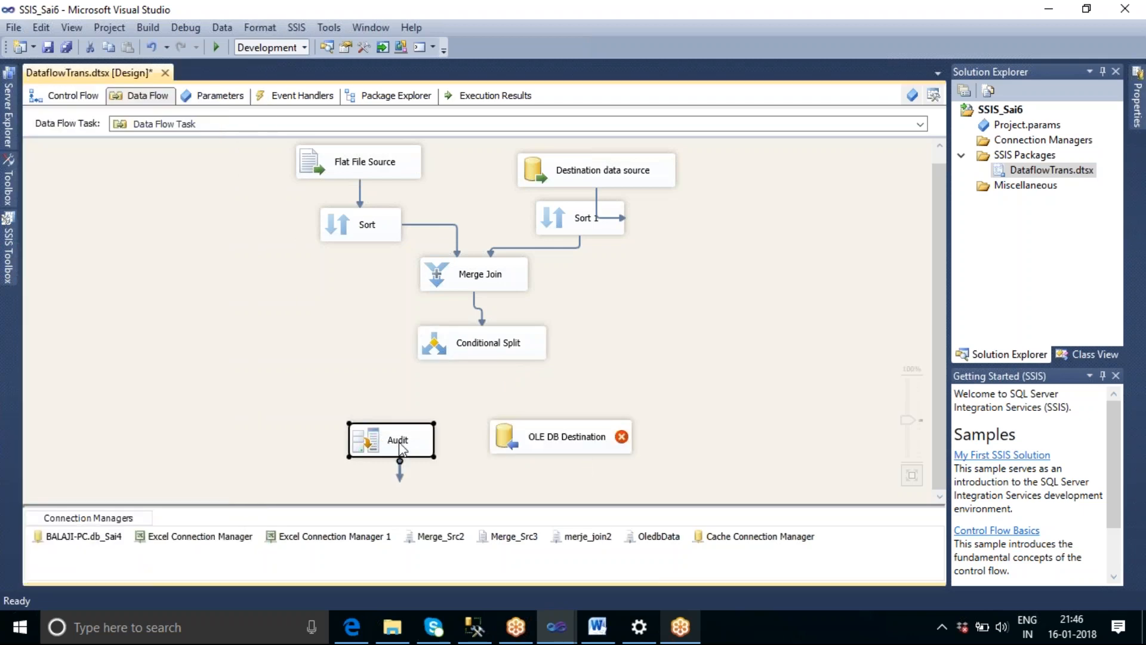
key(Delete)
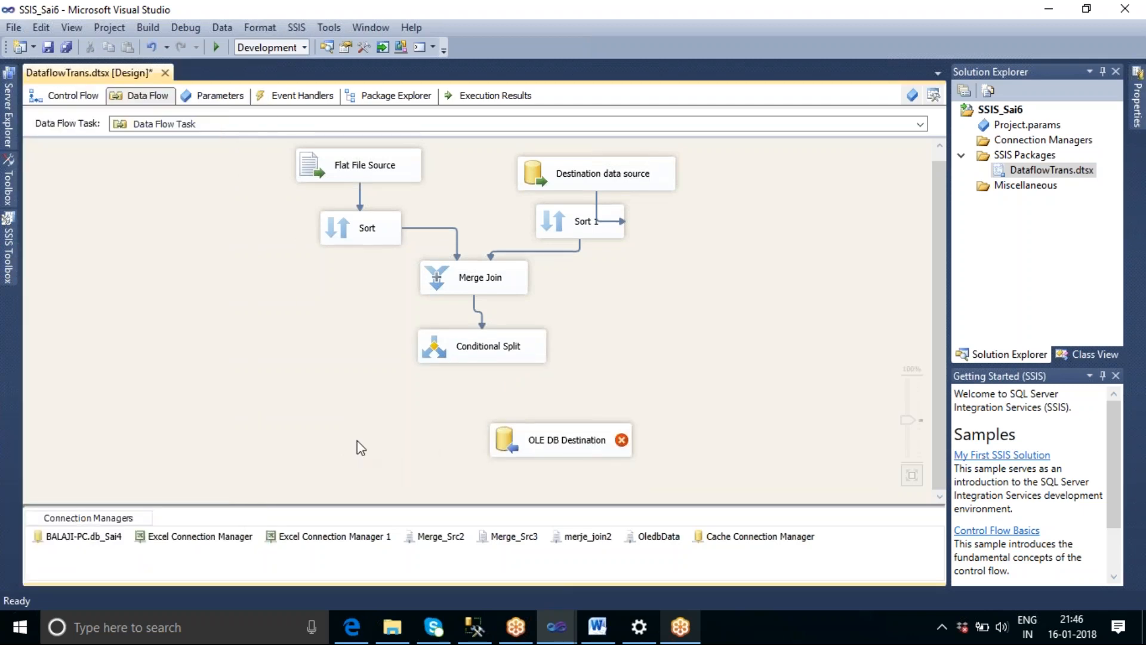
Reposition the OLE DB Destination to the lower left of the Conditional Split and connect the New Records output to it.
click(558, 443)
drag(558, 443, 322, 449)
click(486, 355)
drag(490, 383, 334, 445)
click(781, 309)
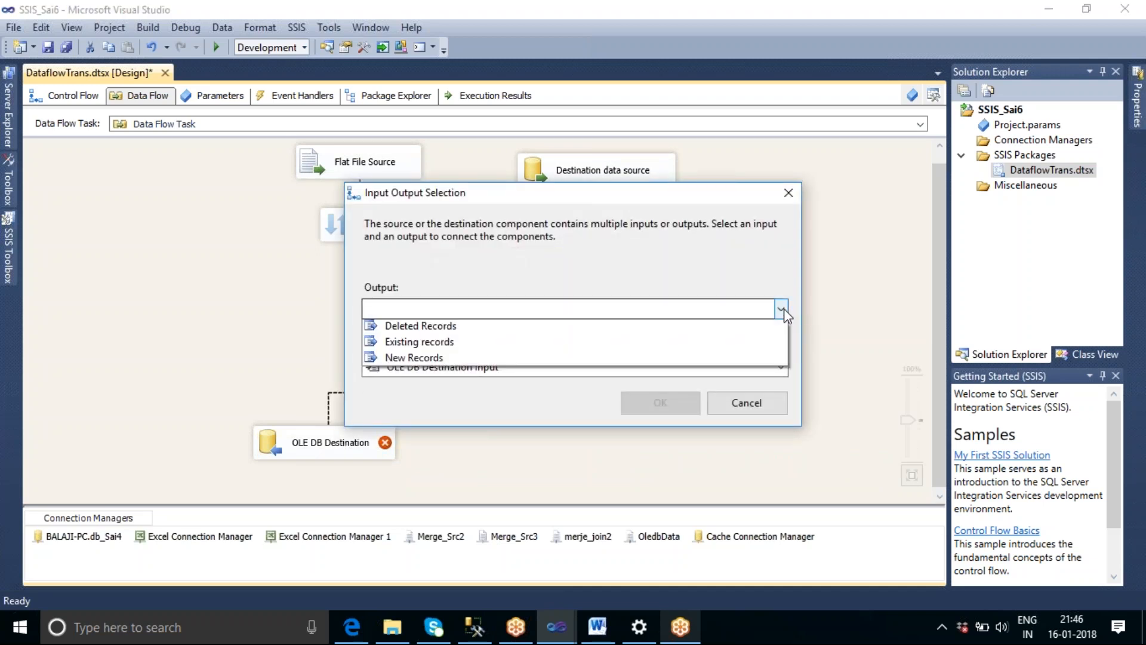
click(441, 359)
click(660, 402)
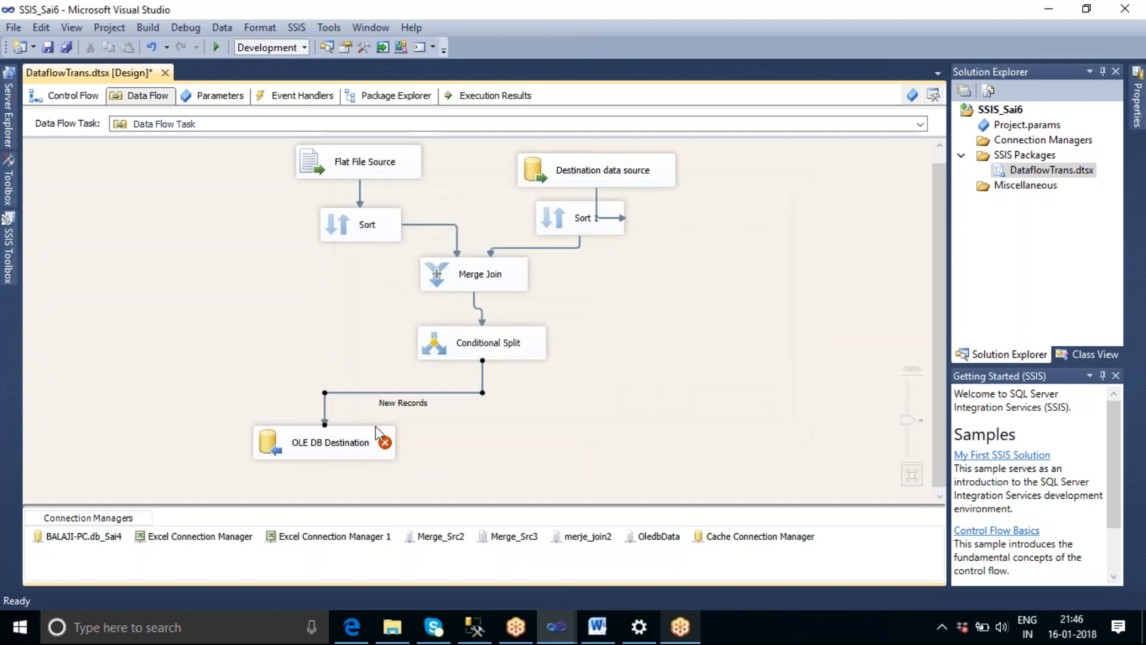
double_click(340, 445)
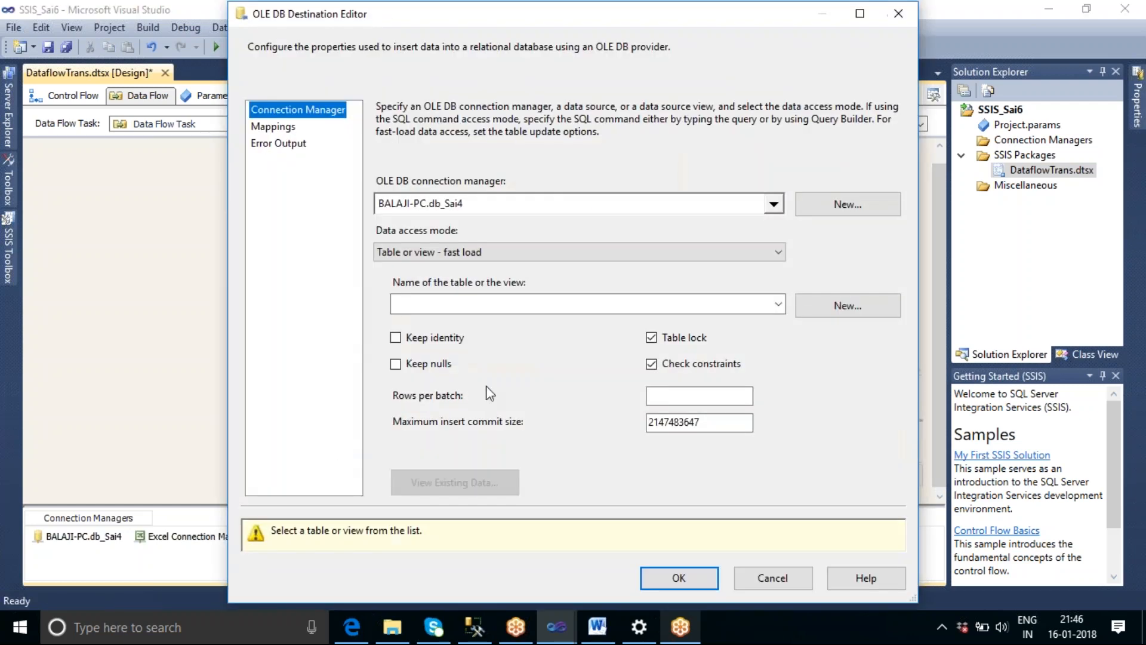
click(778, 304)
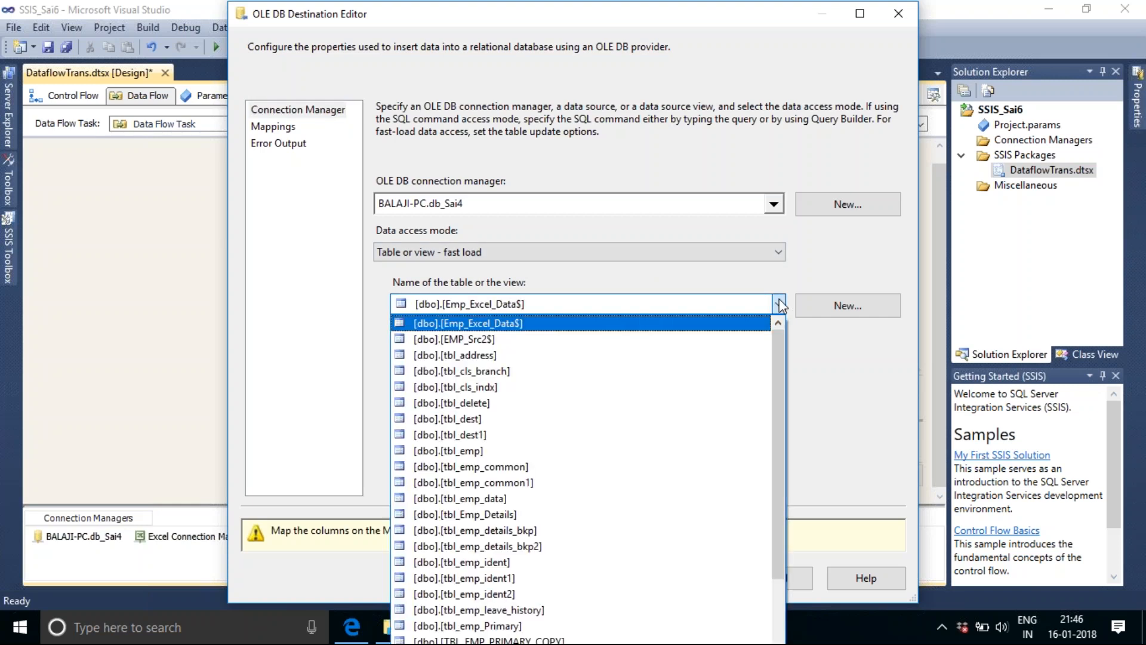
scroll(712, 423, down, 1)
scroll(712, 423, down, 4)
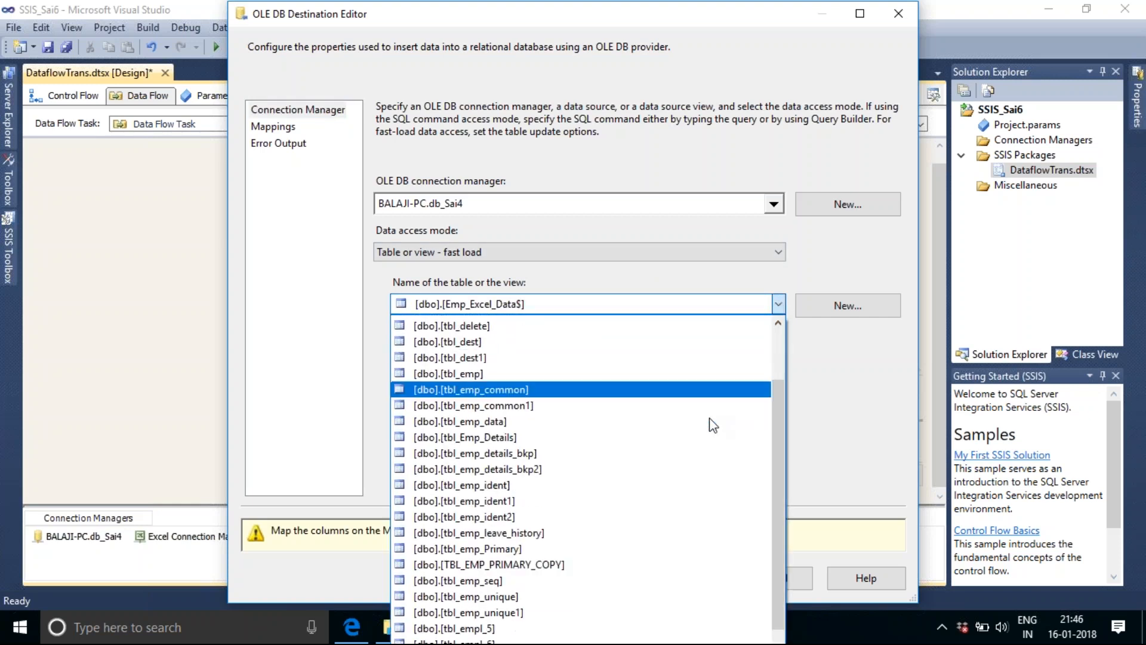
scroll(712, 423, down, 2)
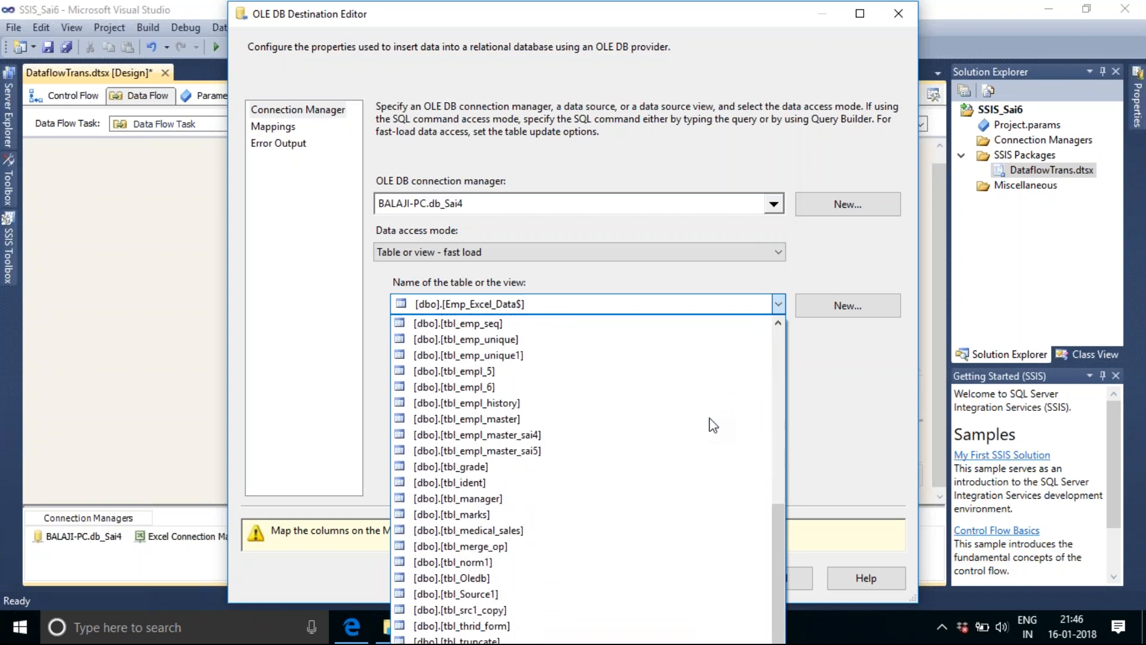
click(477, 578)
click(273, 128)
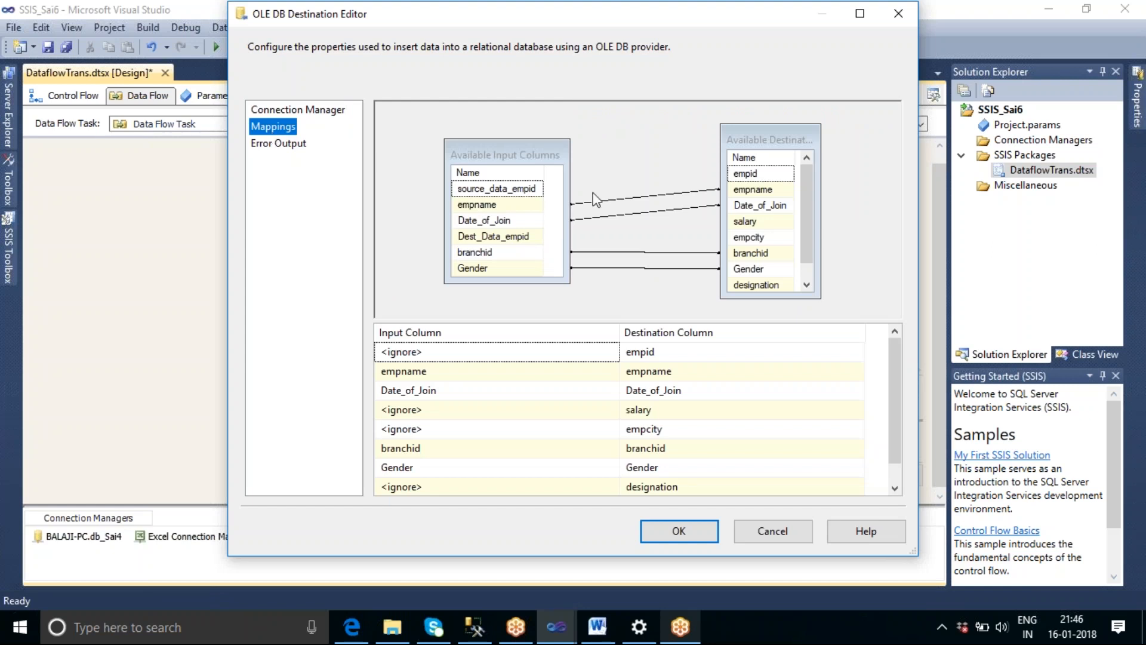
mouse_move(807, 173)
mouse_down()
mouse_move(805, 198)
mouse_move(805, 168)
mouse_up()
mouse_move(506, 253)
click(776, 531)
click(652, 304)
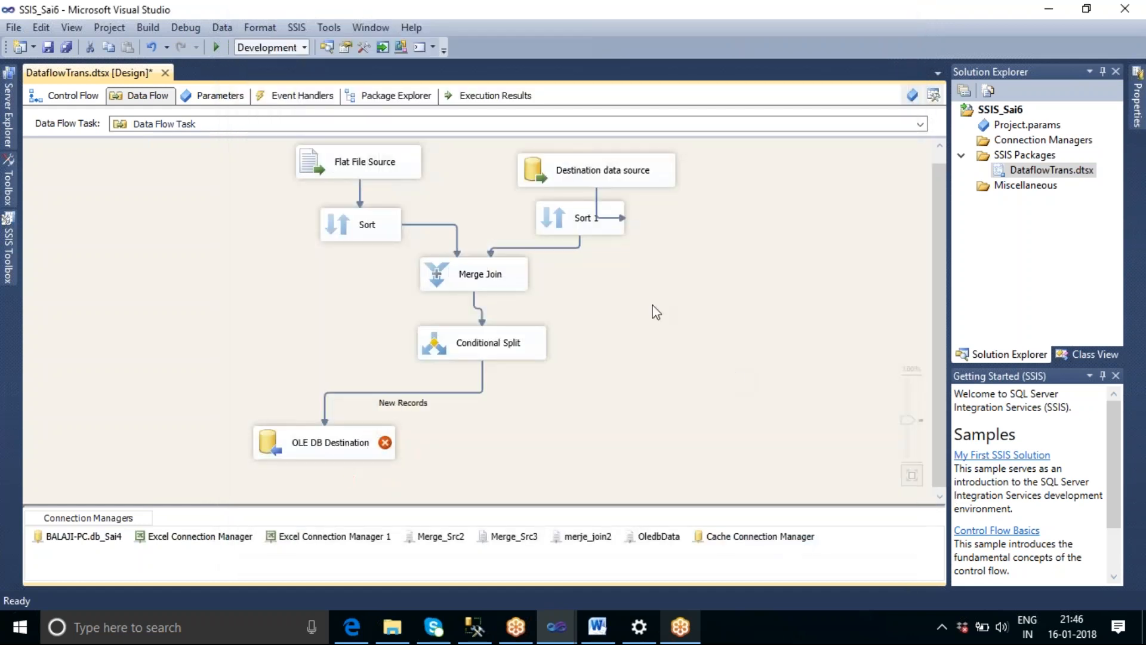
Include all columns from both the Sort and Sort 1 inputs in the Merge Join output and apply the settings.
double_click(491, 276)
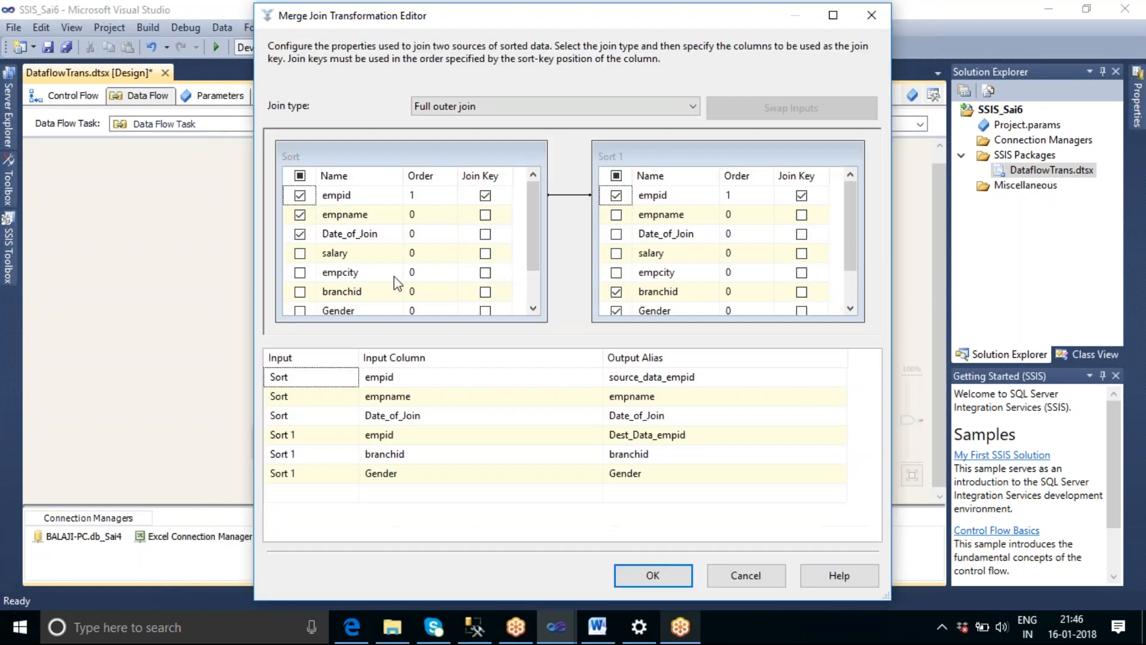
click(300, 176)
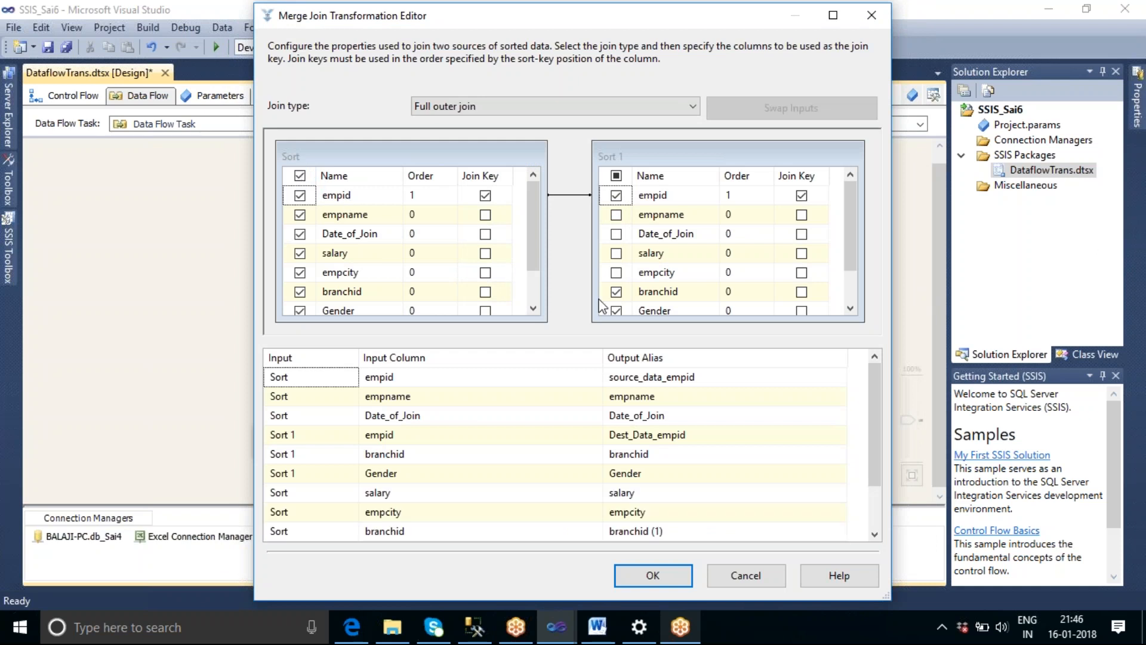
click(617, 176)
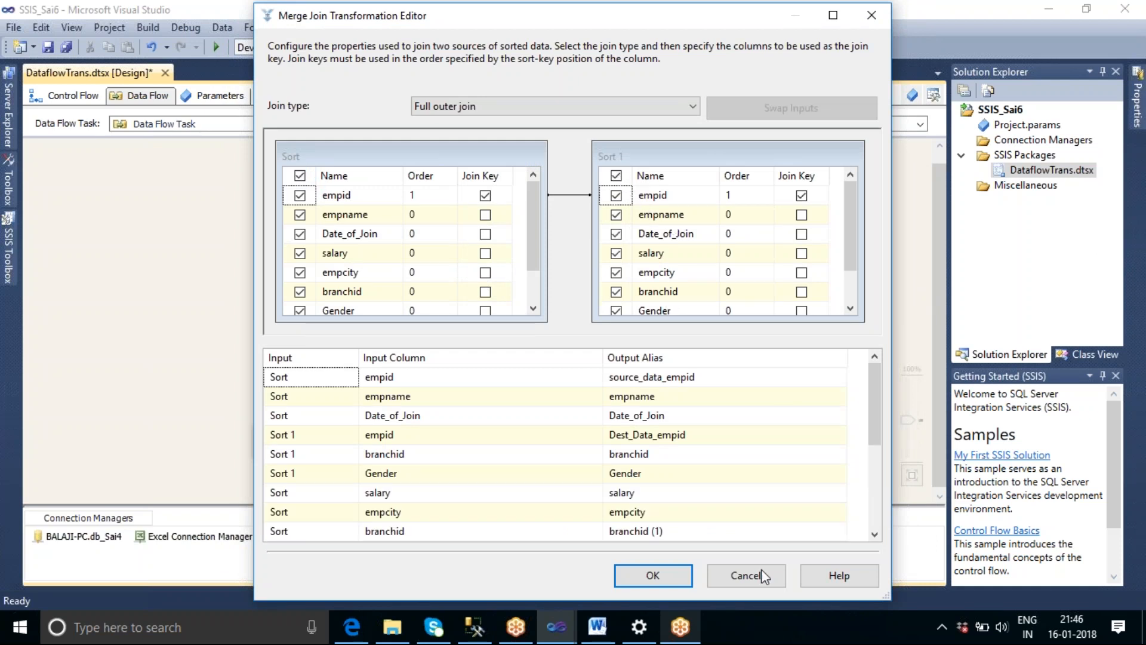
drag(873, 396, 871, 359)
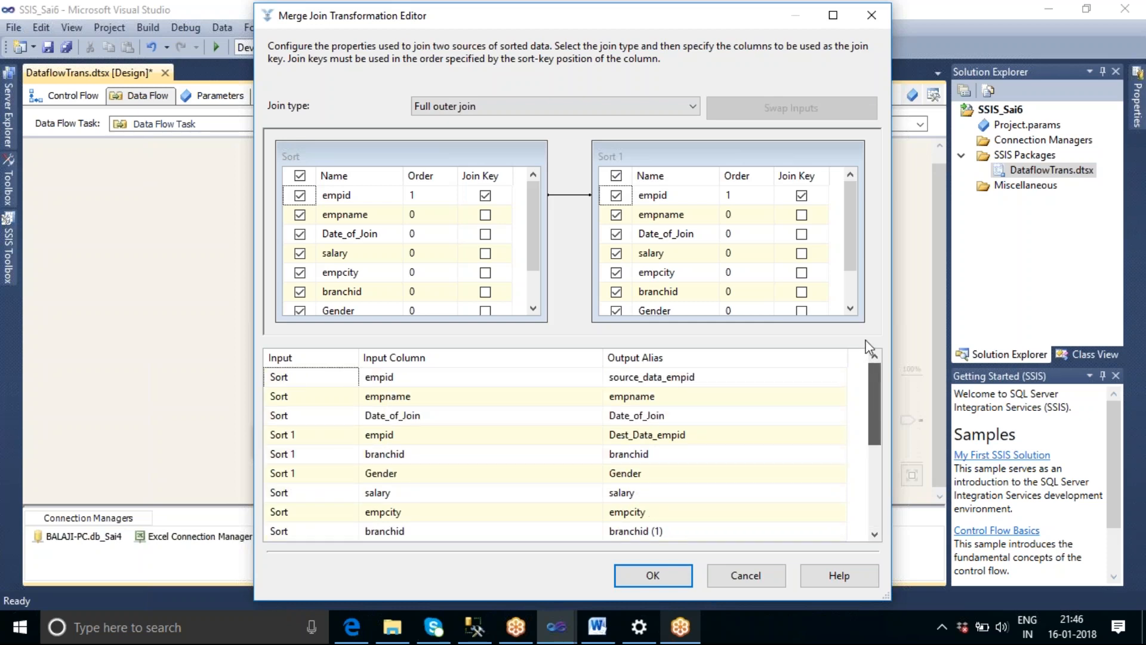
click(631, 574)
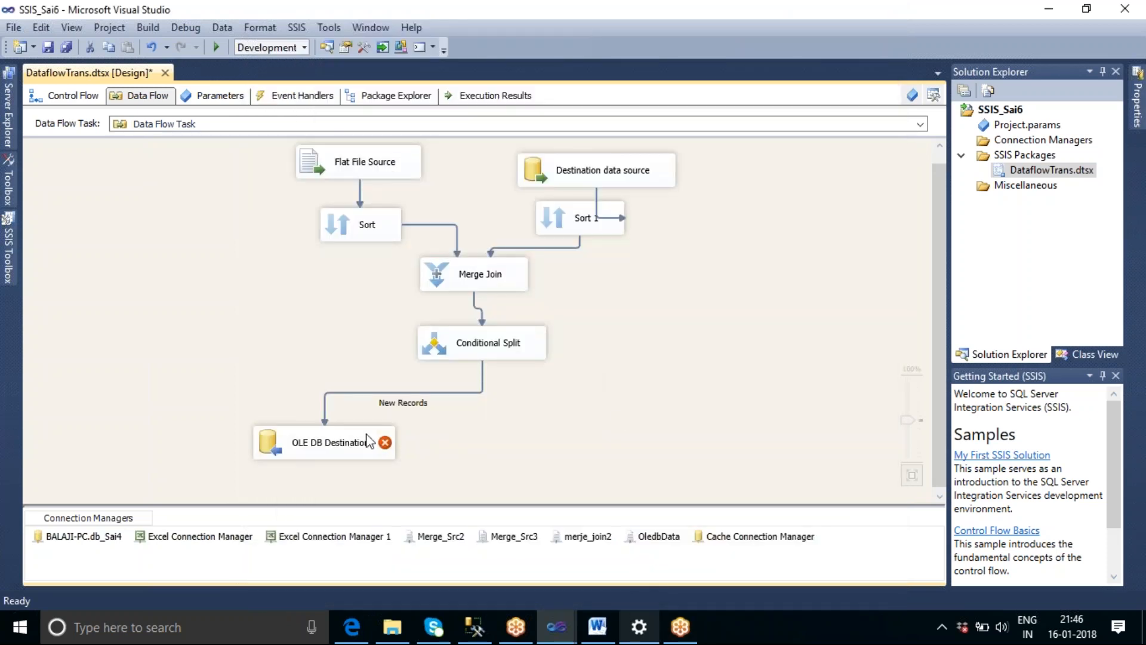
Open the OLE DB Destination's settings, cancel without changes and delete the destination from the data flow.
click(349, 444)
double_click(348, 445)
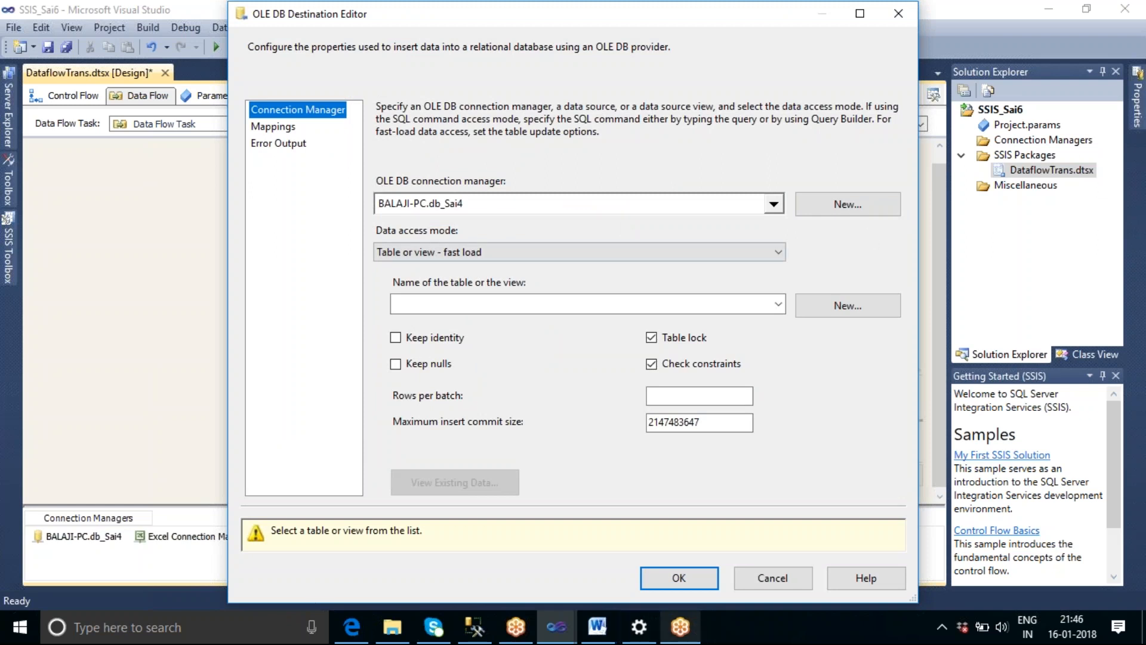
click(771, 590)
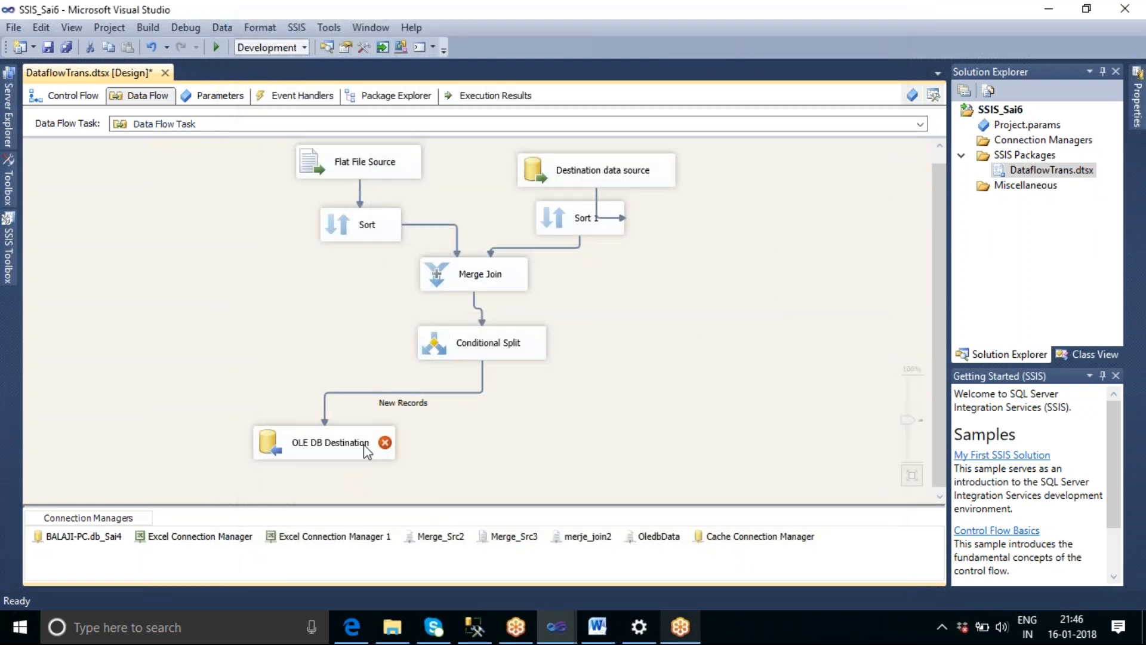
key(Delete)
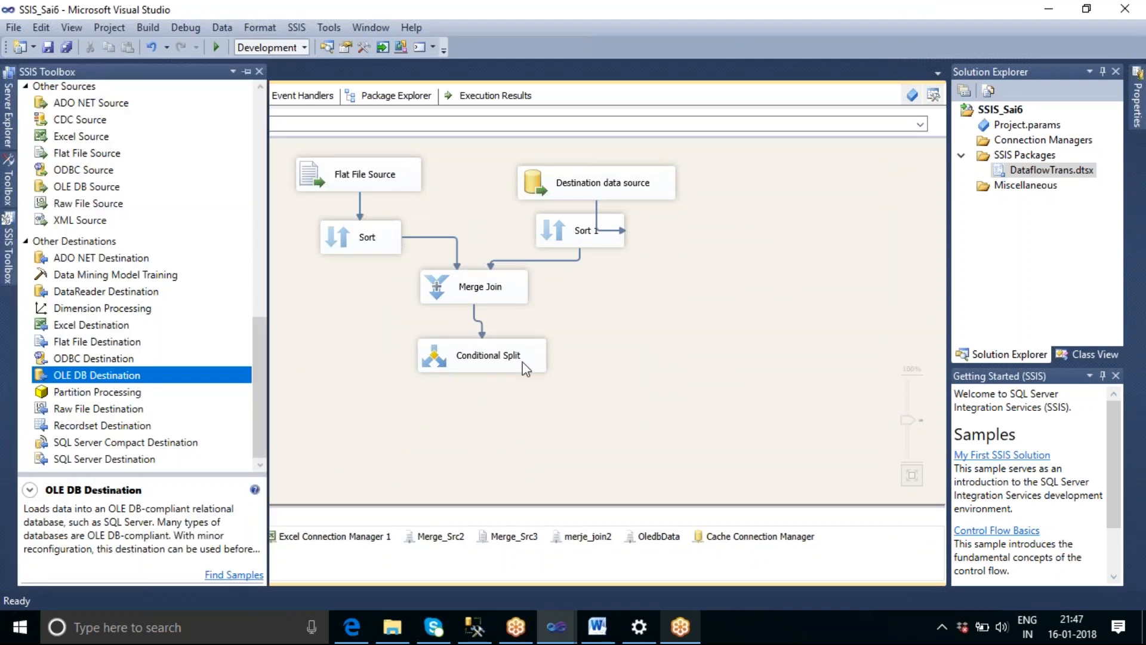
Examine the input columns available to the Conditional Split against the names used in its conditions, then close it without changes.
double_click(517, 364)
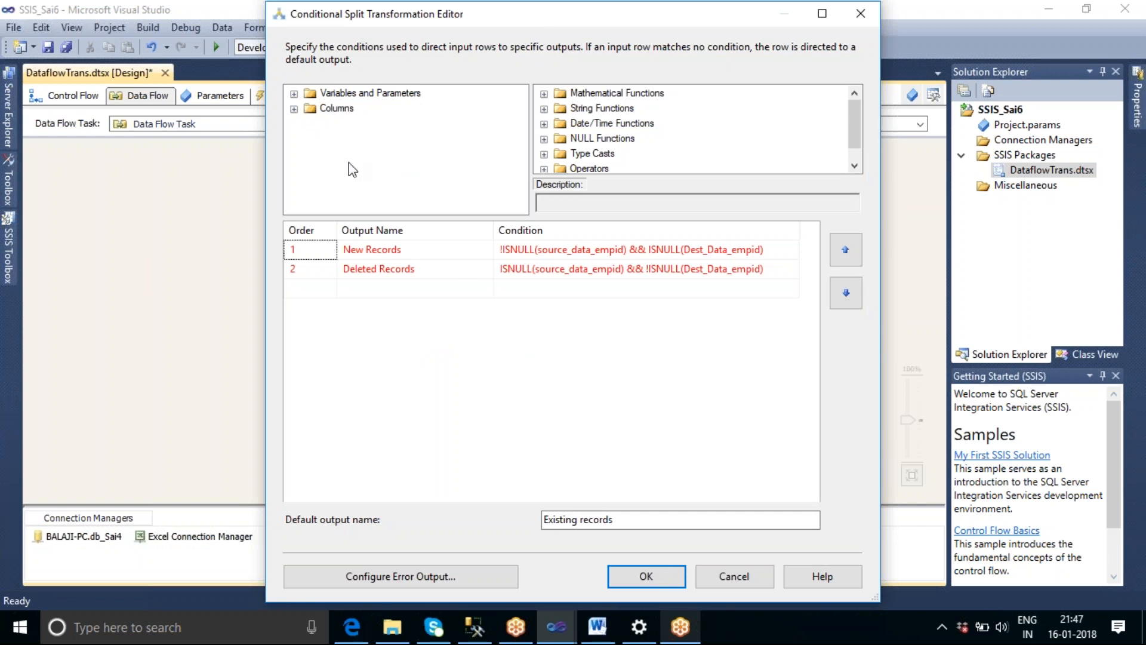
click(294, 108)
click(351, 128)
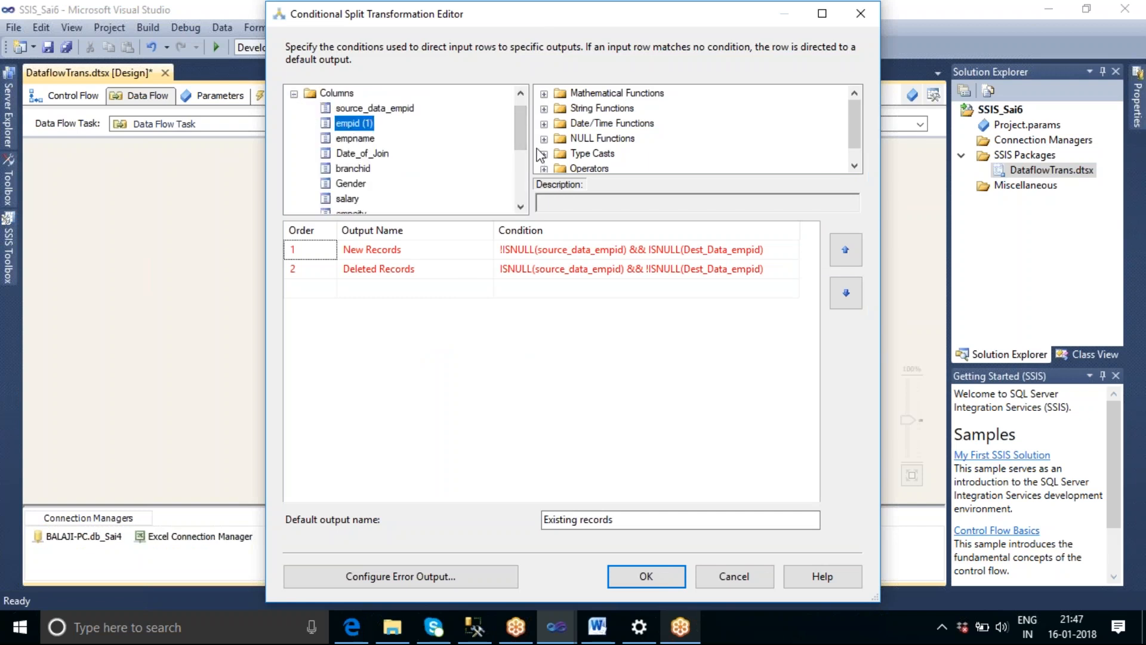
mouse_move(520, 116)
mouse_down()
mouse_move(531, 171)
mouse_move(529, 117)
mouse_up()
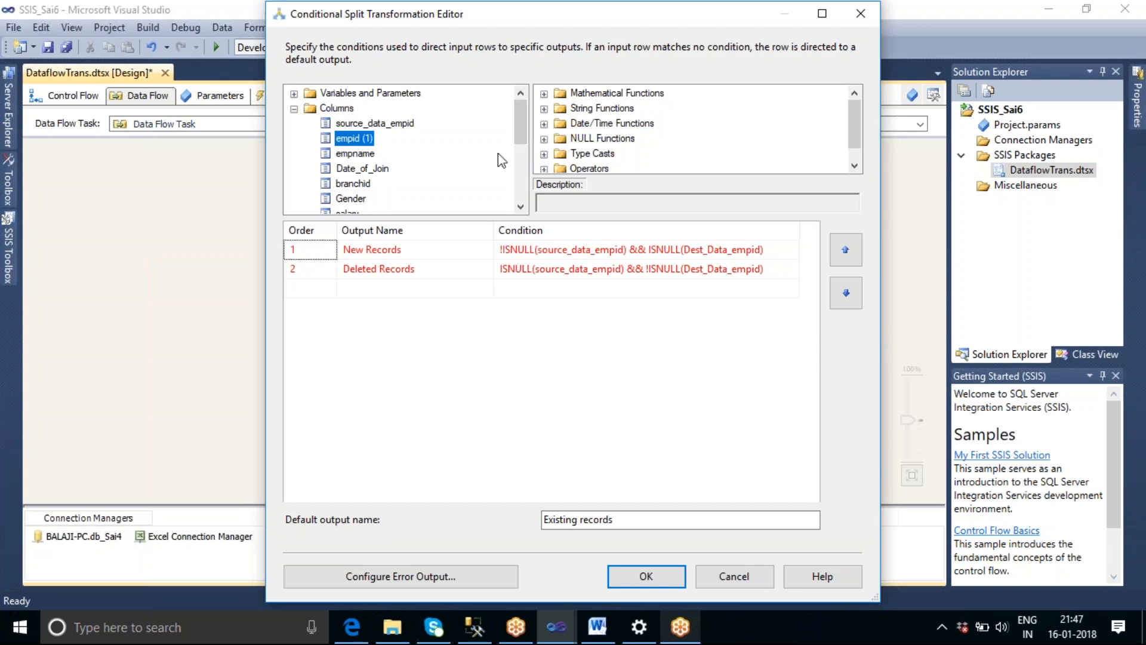
scroll(444, 150, down, 4)
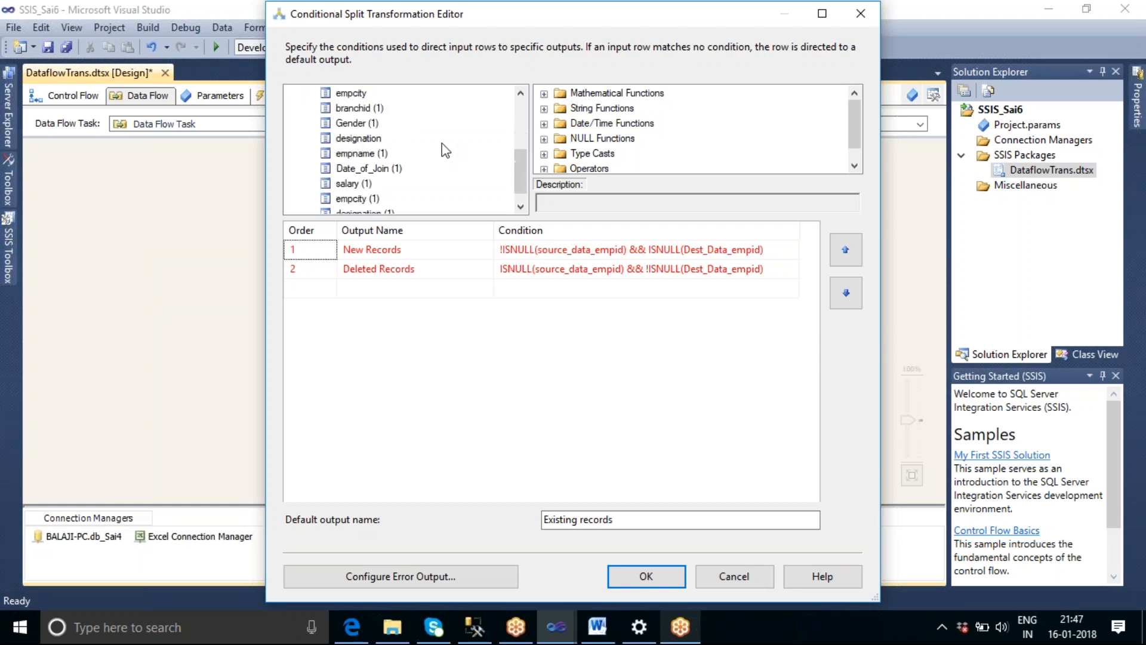
scroll(445, 150, down, 1)
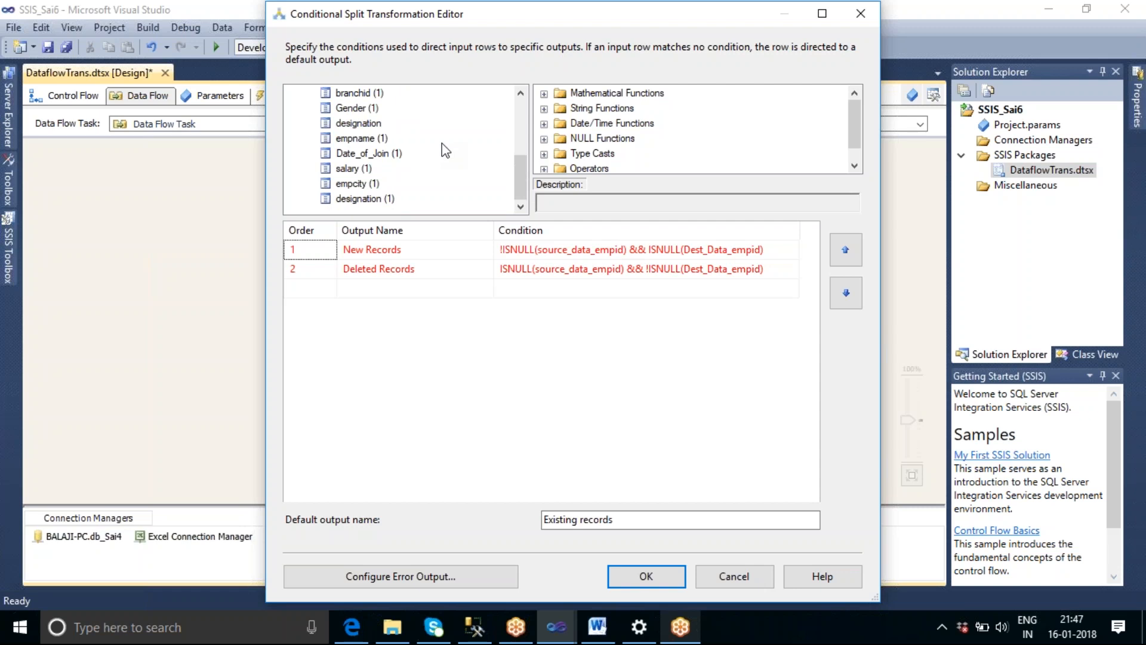
scroll(445, 150, up, 5)
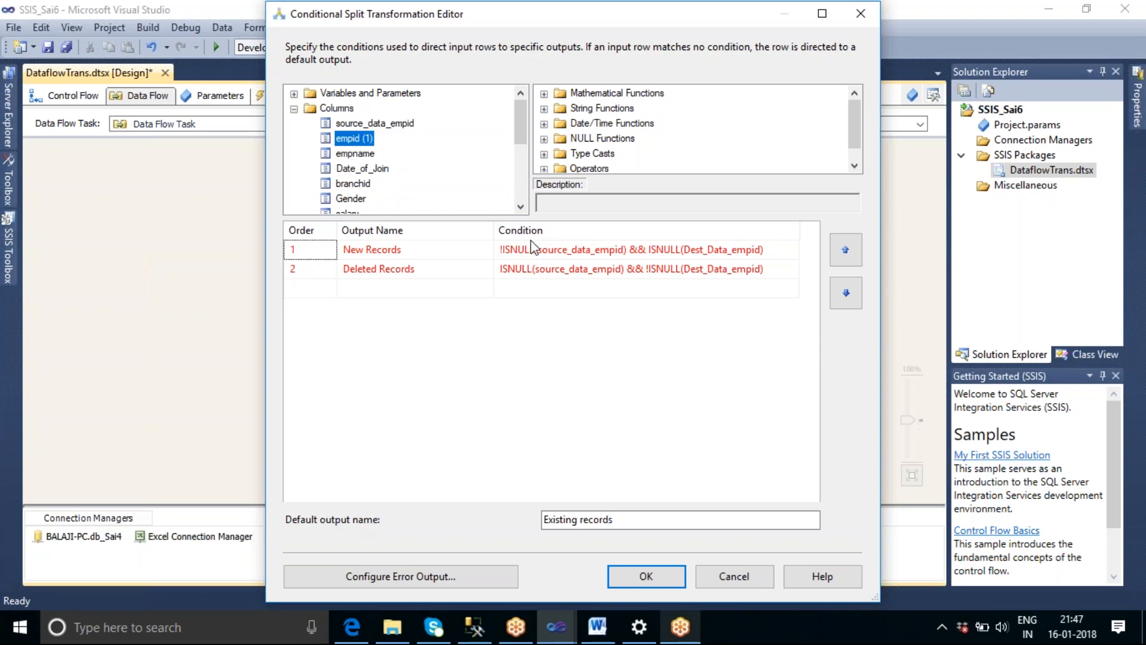
click(763, 579)
Set the Merge Join output alias of Sort 1's empid column to dest_data_empid and apply the change.
click(497, 291)
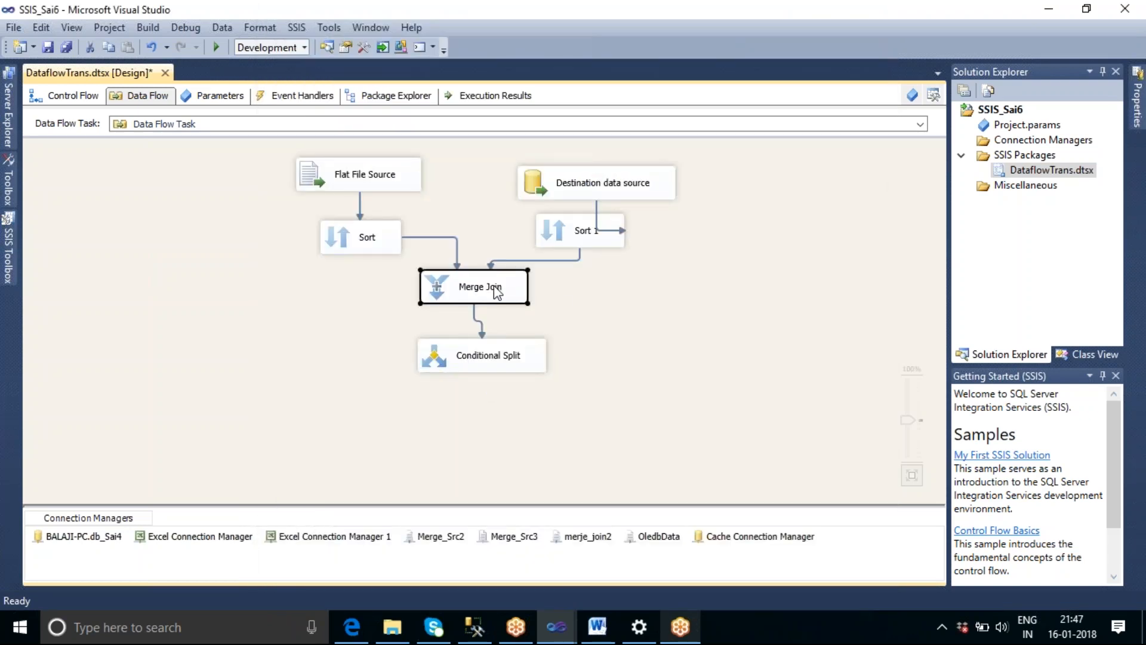
double_click(495, 291)
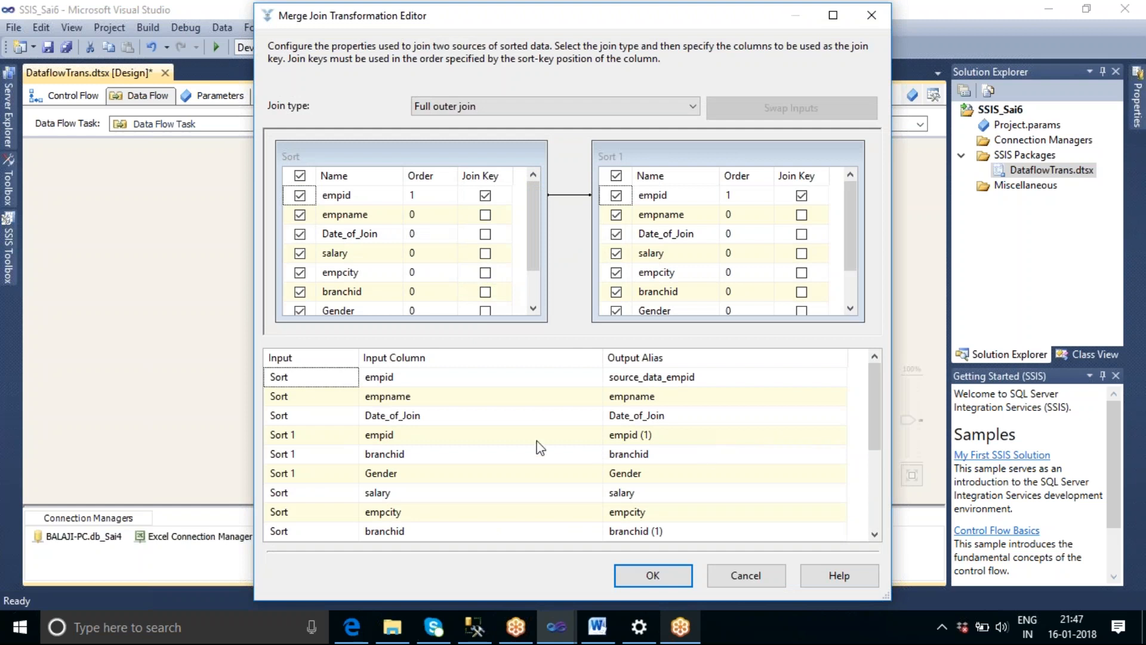
mouse_move(875, 397)
mouse_down()
mouse_move(899, 472)
mouse_move(876, 384)
mouse_up()
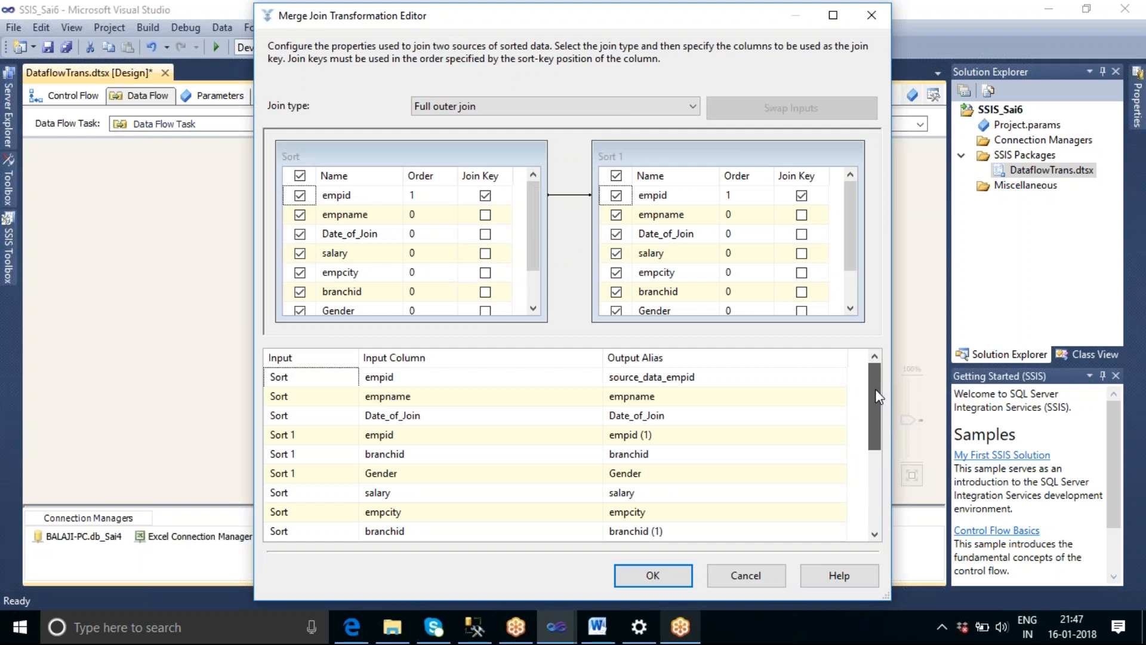
drag(875, 362, 875, 362)
scroll(707, 444, down, 2)
scroll(707, 444, down, 1)
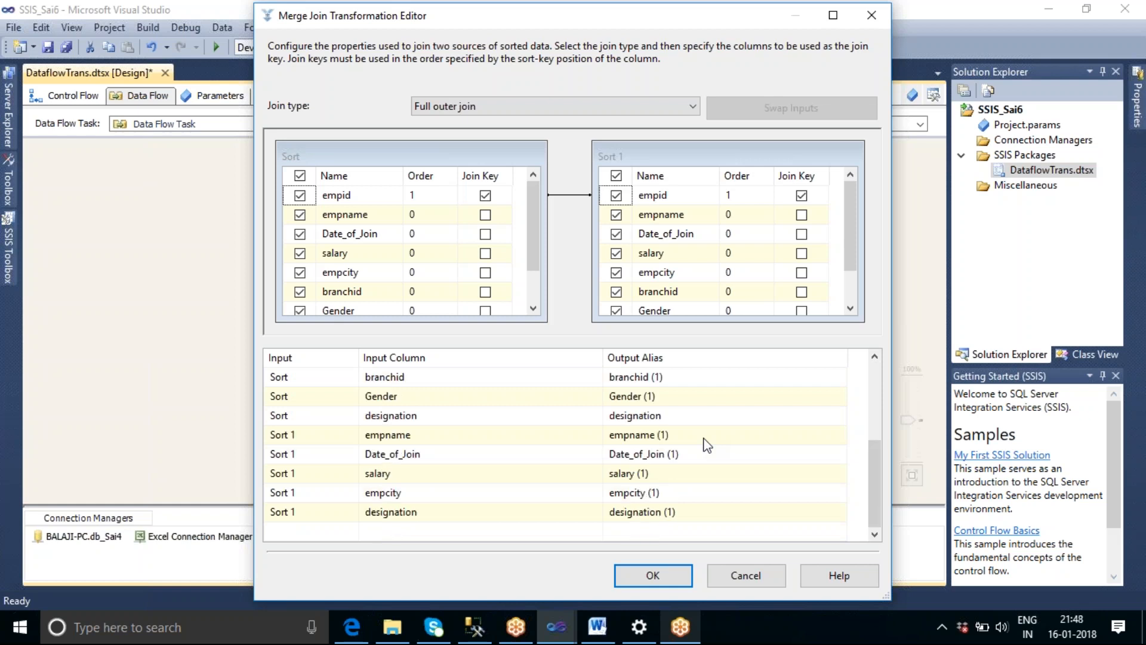
scroll(708, 445, up, 2)
scroll(707, 444, up, 1)
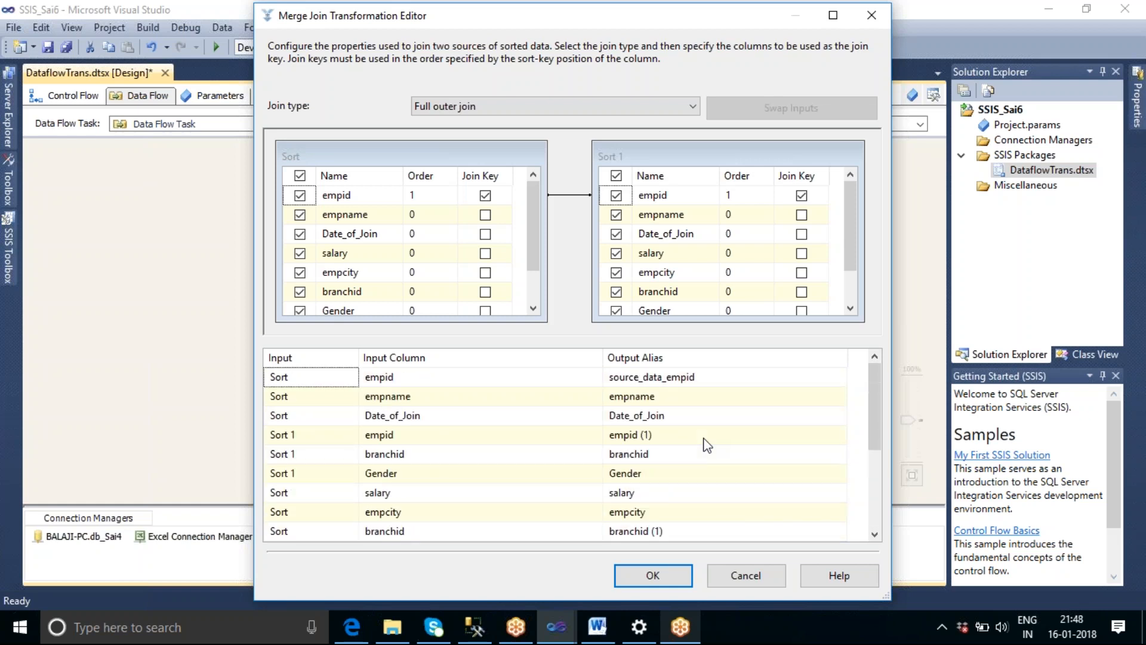
click(683, 439)
key(BackSpace)
key(BackSpace)
key(BackSpace)
key(BackSpace)
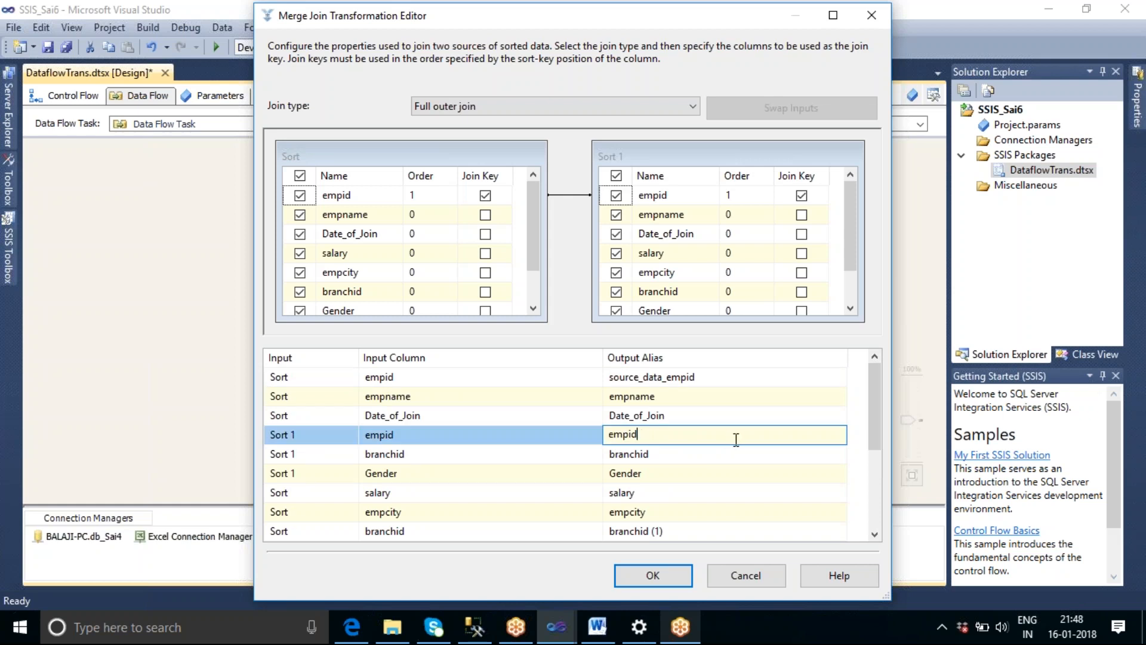
key(Home)
text(dest_data_)
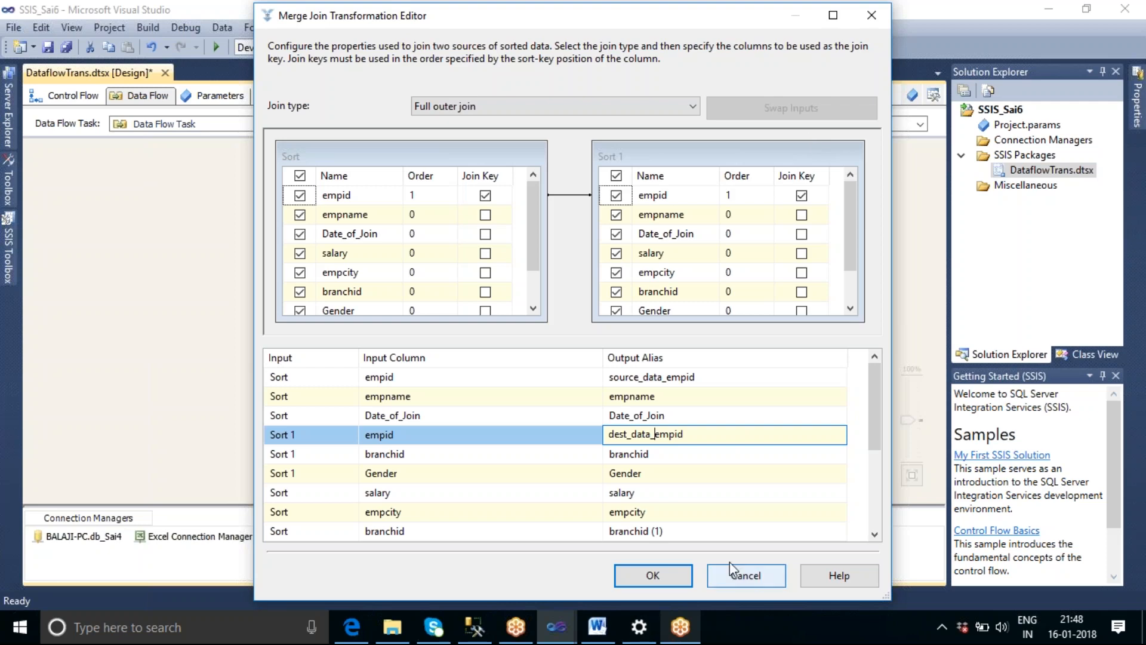
click(655, 575)
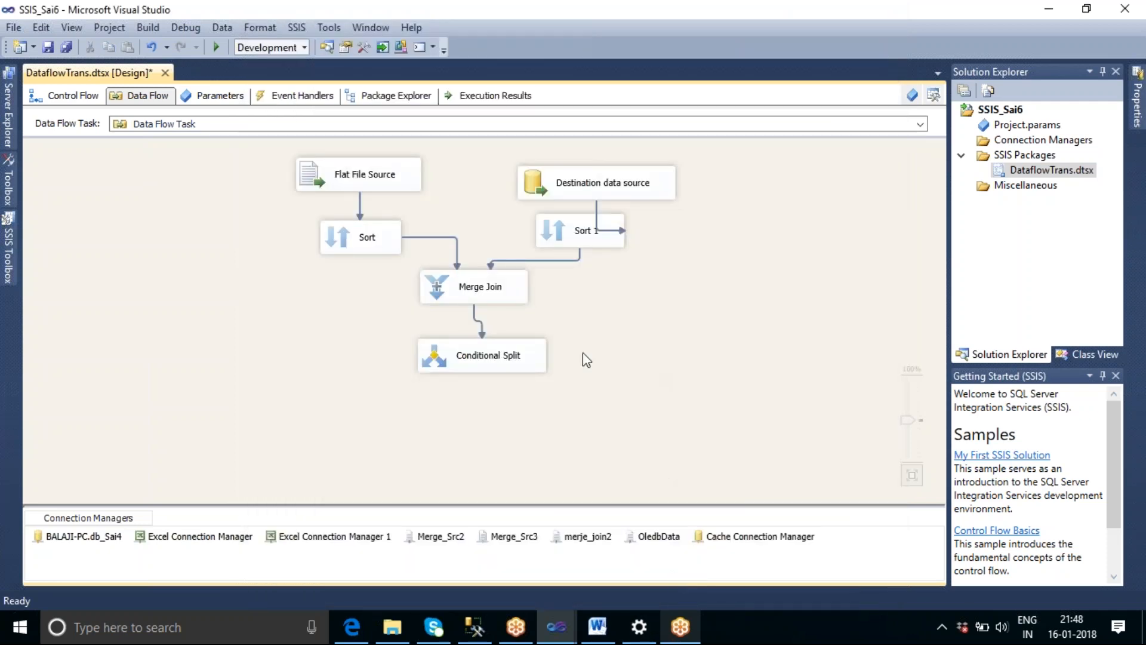
Correct the Conditional Split's New Records condition to !ISNULL(source_data_empid) && ISNULL(dest_data_empid).
double_click(499, 368)
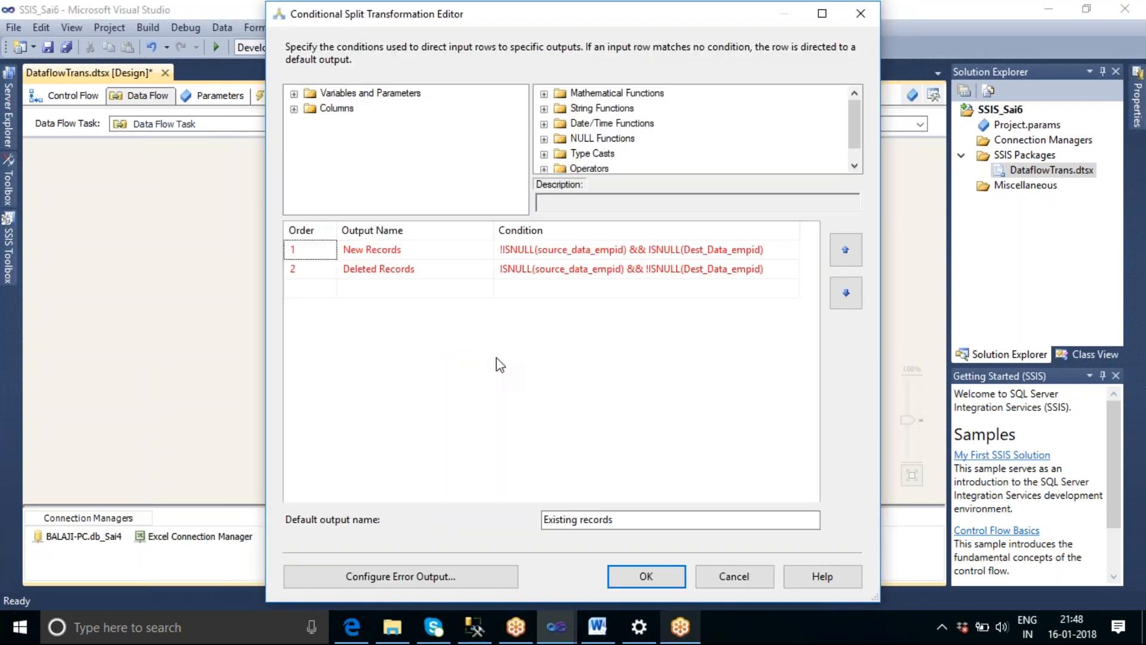
click(293, 108)
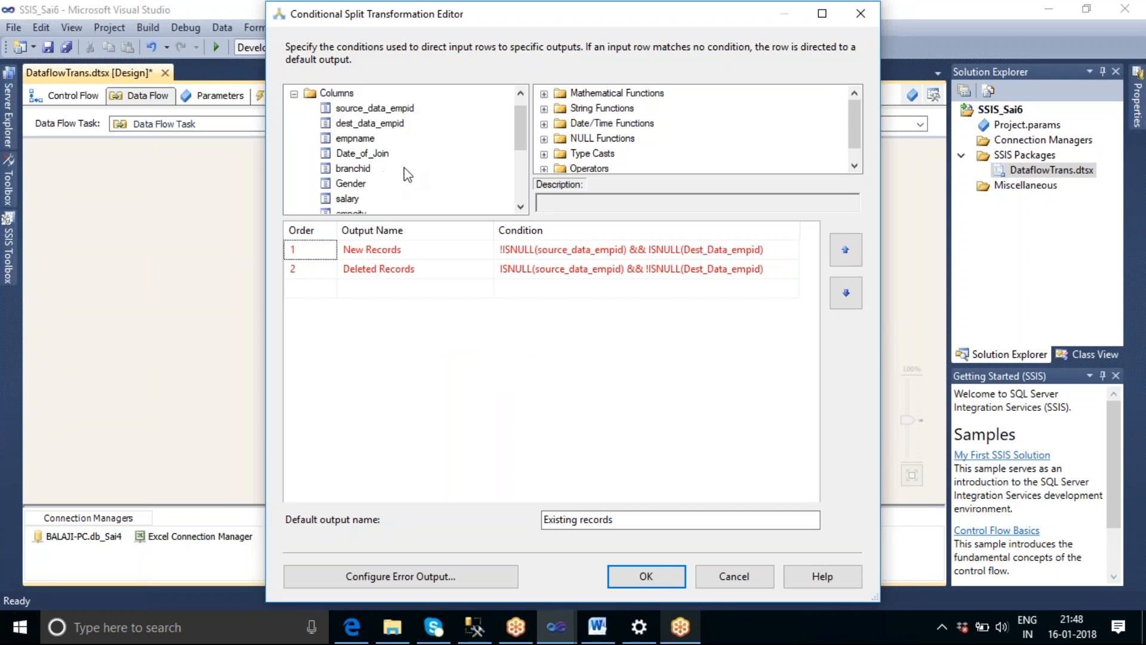
click(768, 248)
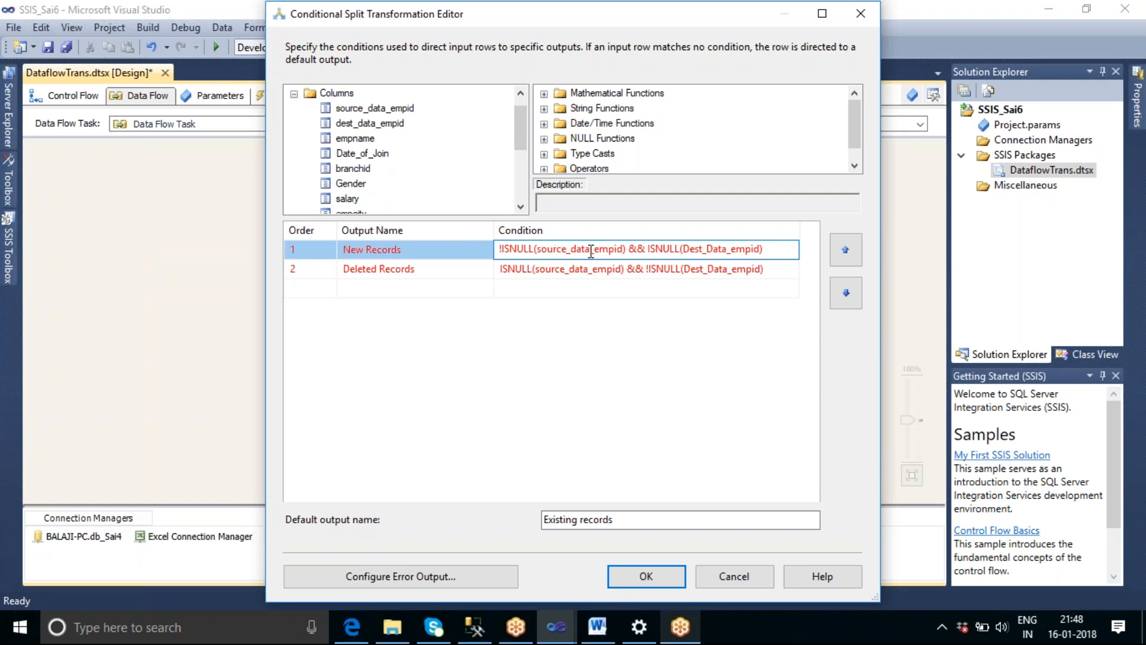
click(698, 252)
key(Left)
key(BackSpace)
text(d)
key(Right)
key(Right)
key(Right)
key(Right)
key(Delete)
text(d)
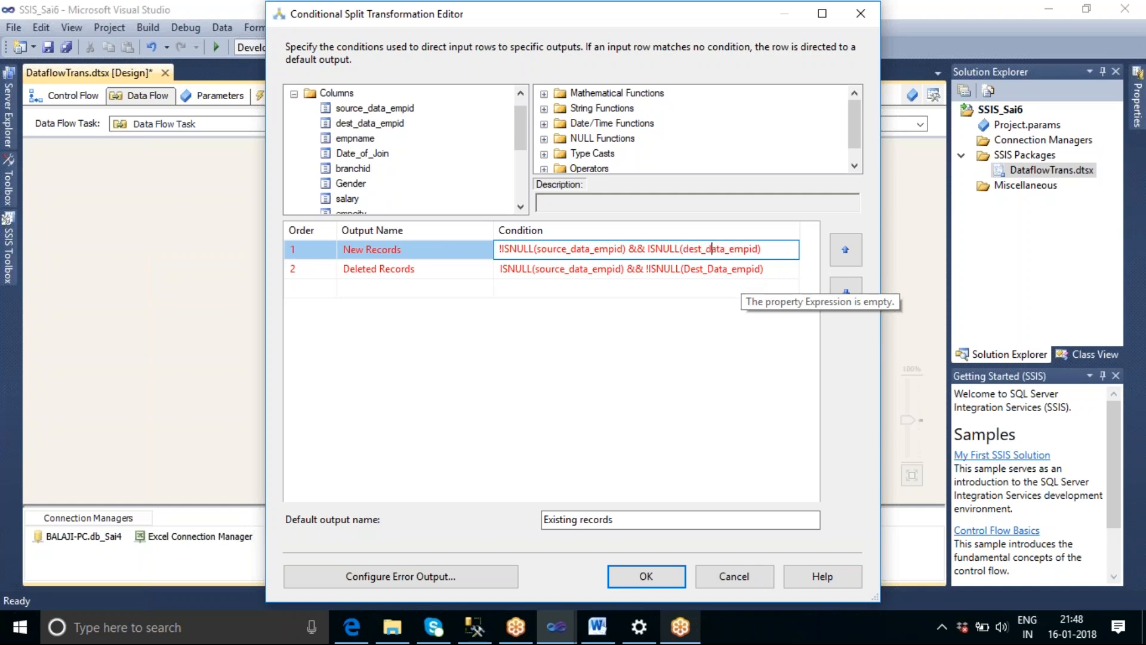
click(697, 349)
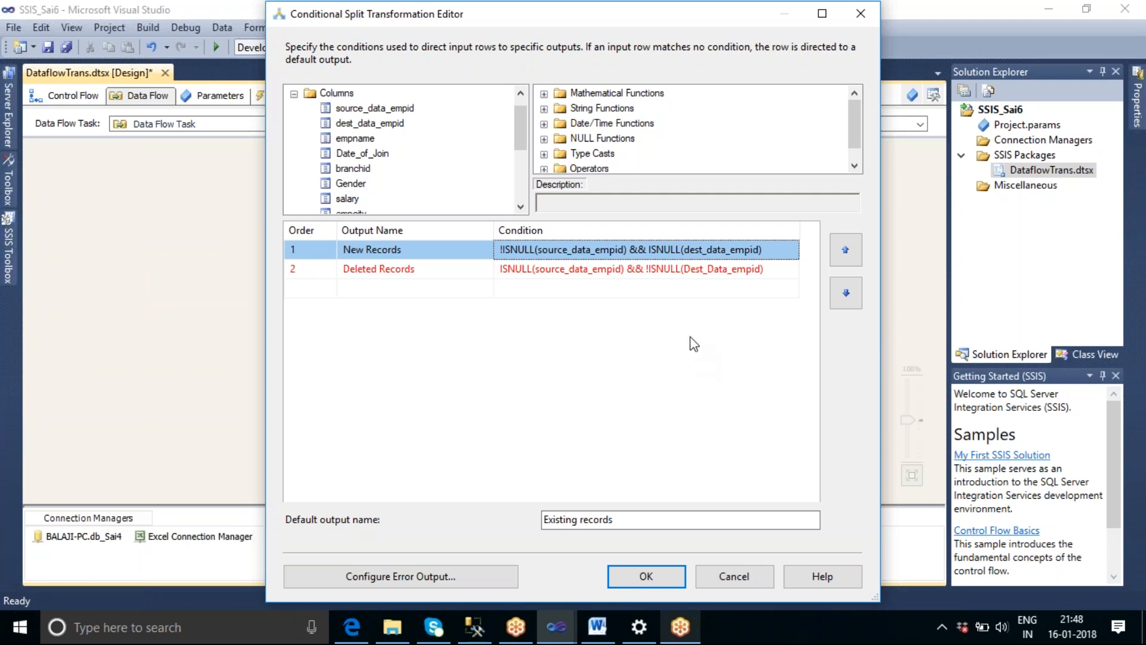
Correct the Deleted Records condition to ISNULL(source_data_empid) && !ISNULL(dest_data_empid) and apply the split settings.
click(688, 269)
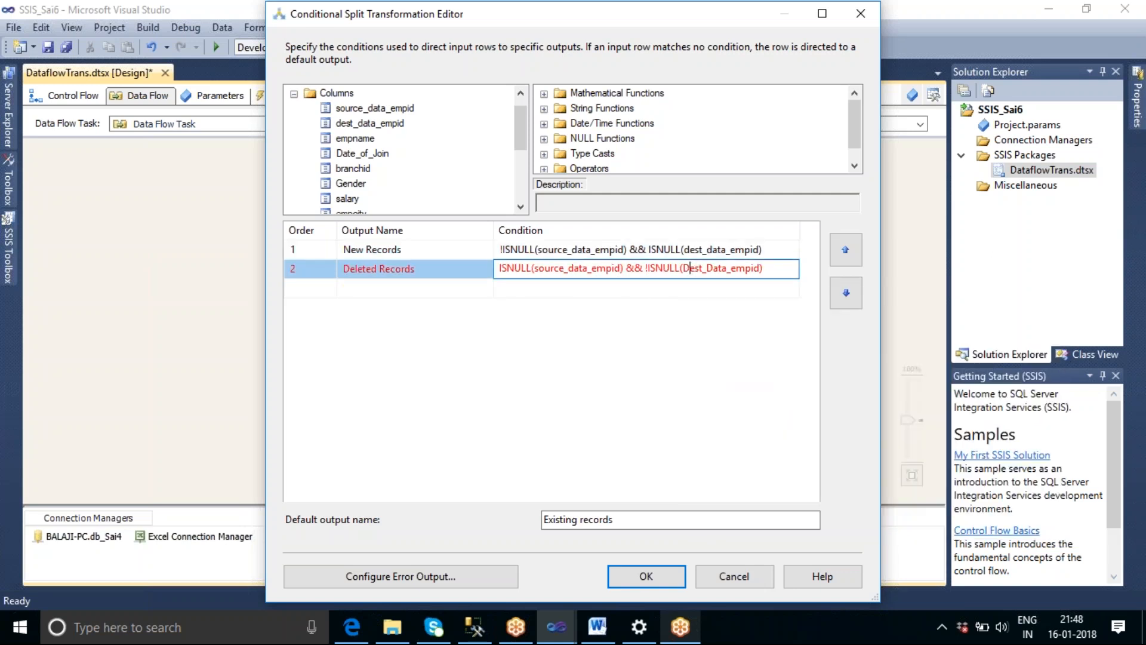
key(BackSpace)
text(d)
key(Right)
key(Right)
key(Right)
key(Delete)
text(d)
click(621, 360)
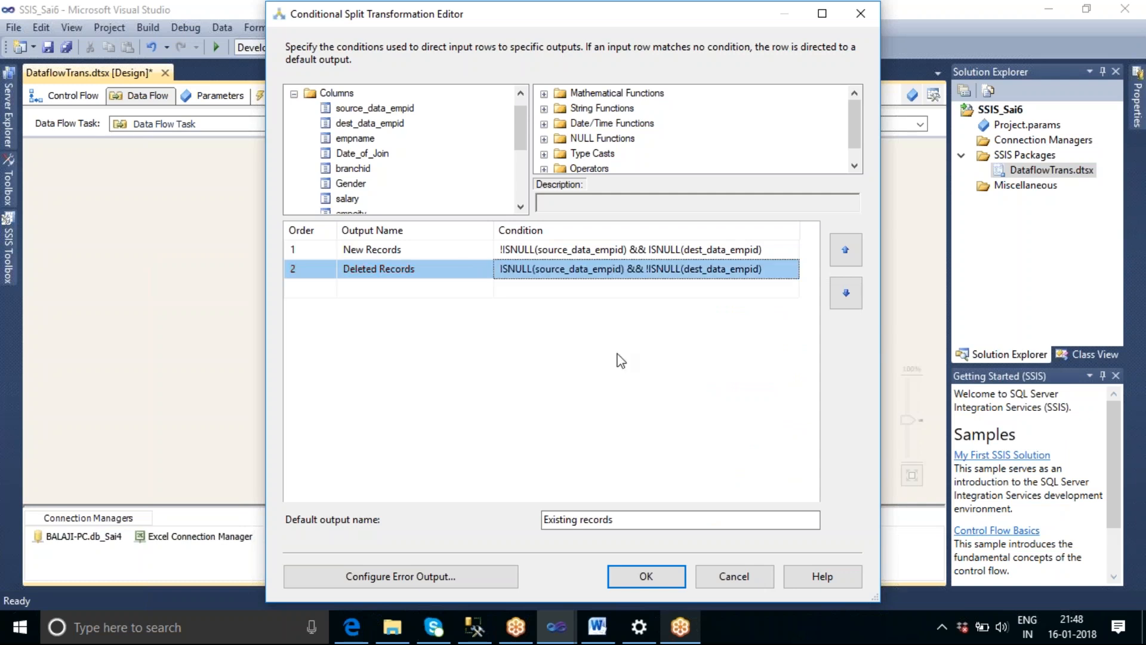
click(667, 580)
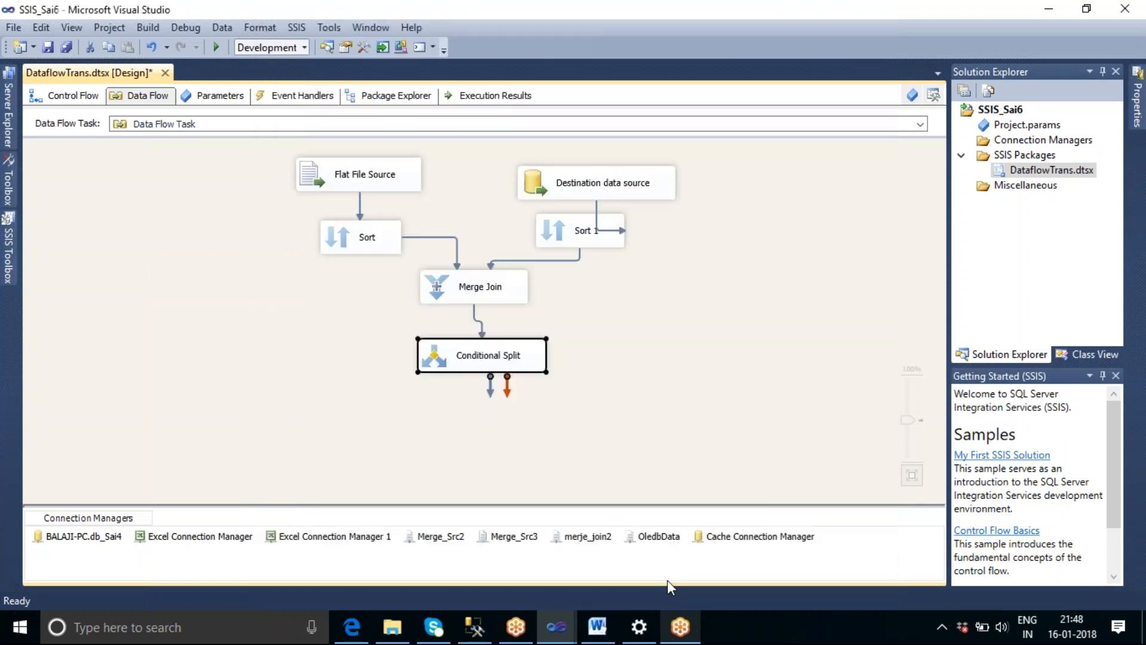
Add an OLE DB Destination below the Conditional Split and connect the New Records output to it.
click(11, 242)
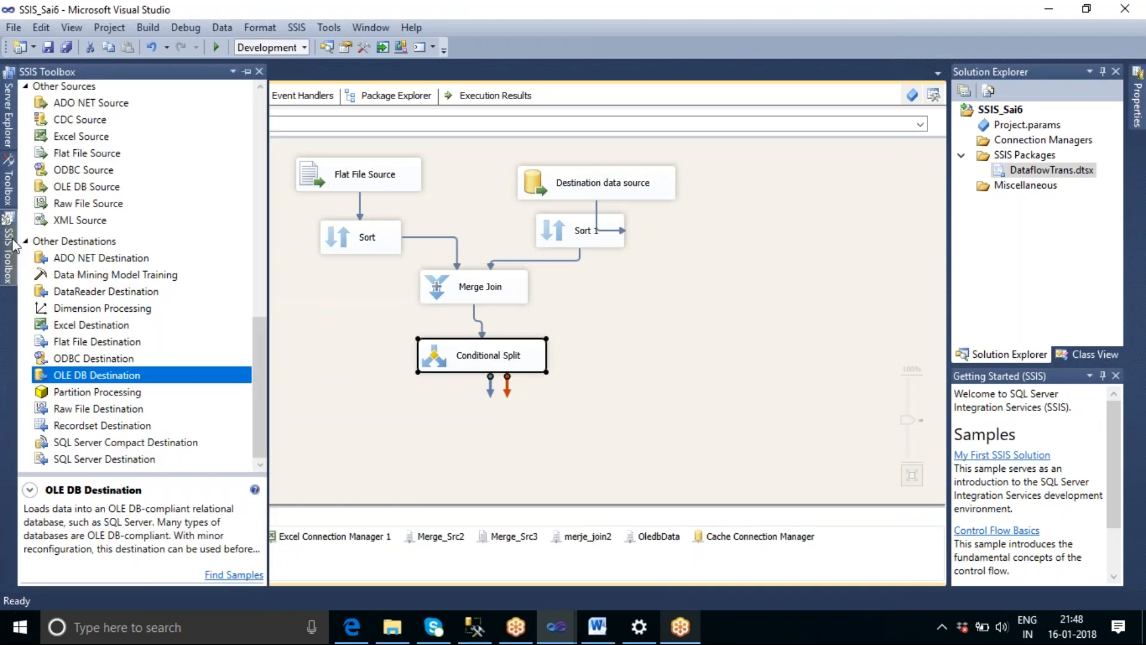
drag(105, 373, 319, 431)
click(481, 347)
drag(490, 379, 409, 457)
click(757, 309)
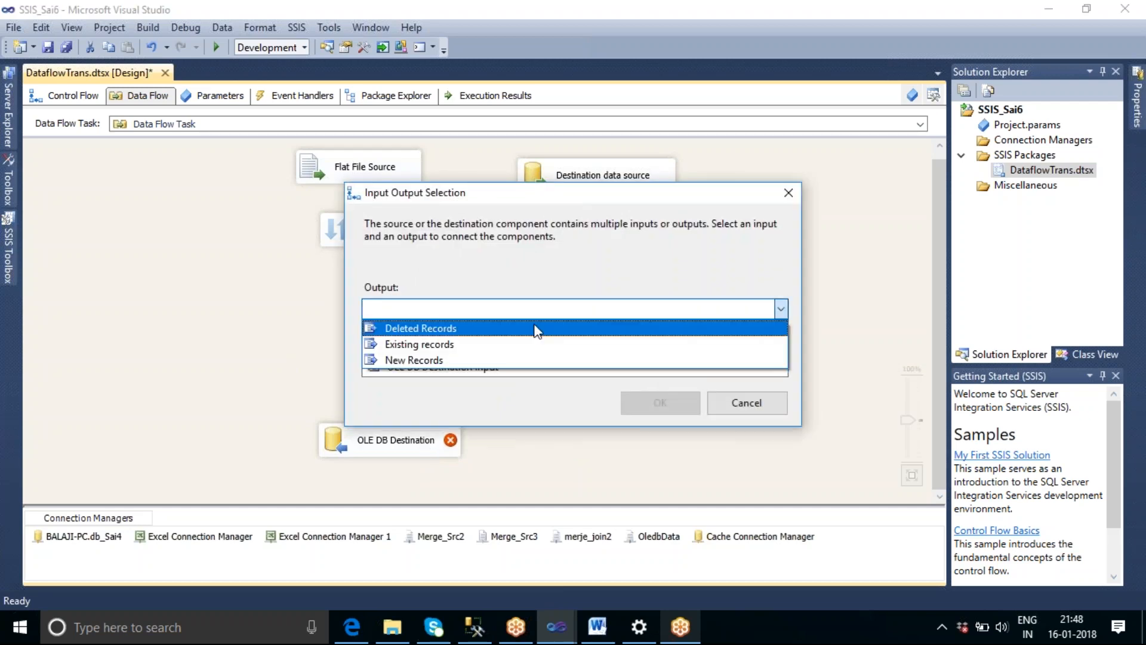
click(497, 357)
click(645, 406)
Set the OLE DB Destination's target table to [dbo].[tbl_Oledb].
double_click(395, 442)
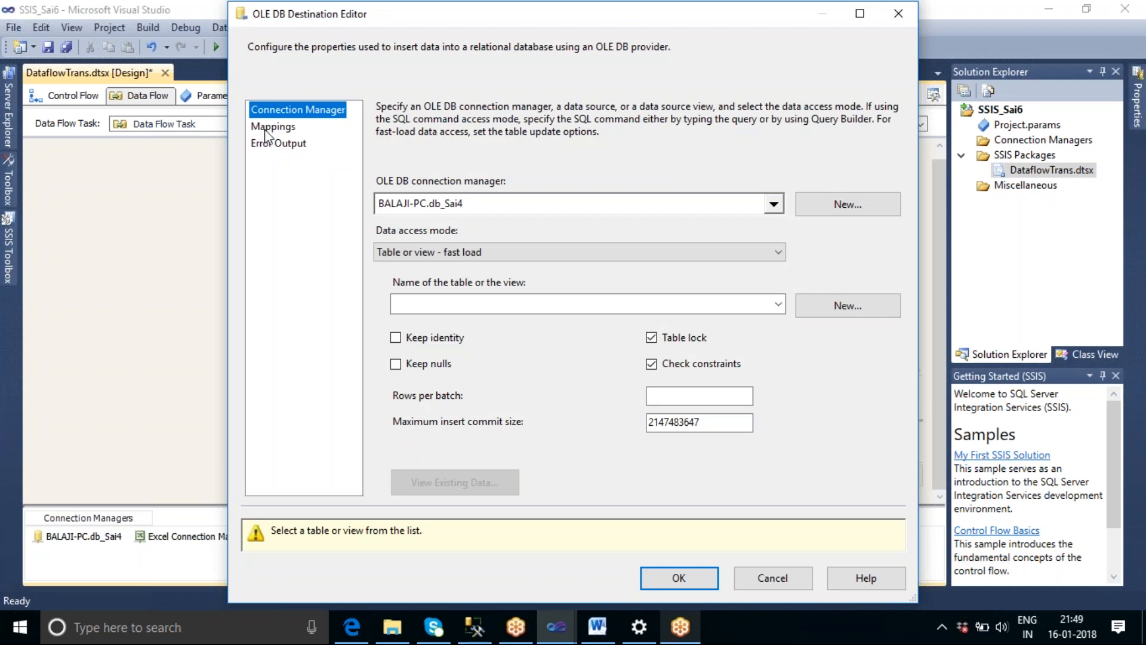
click(778, 304)
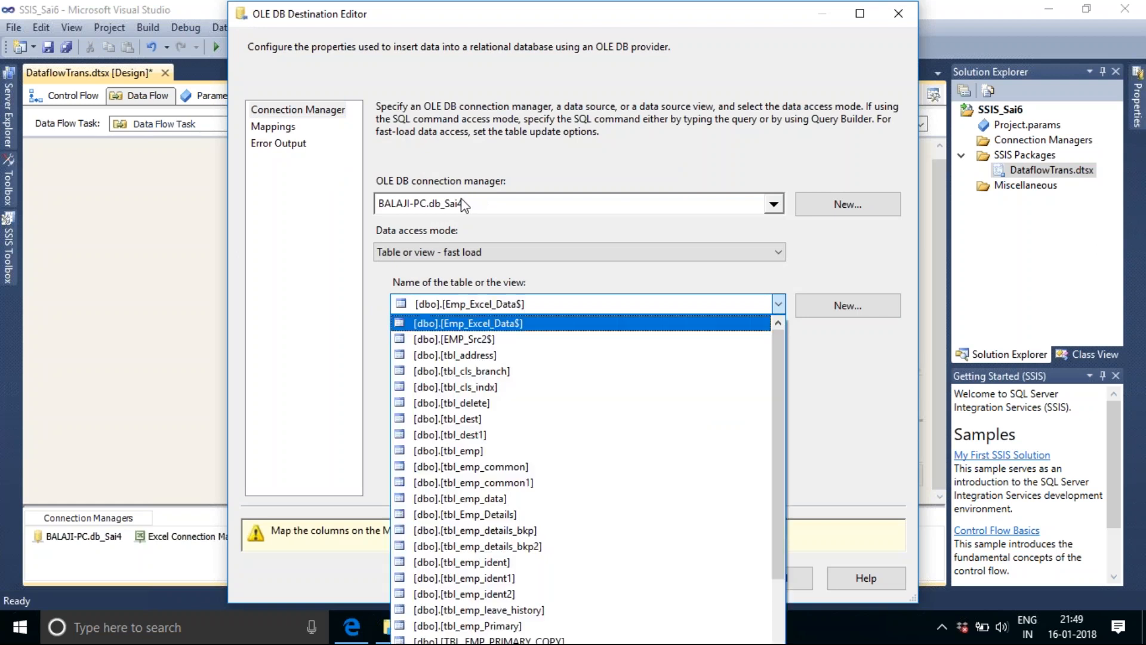
scroll(617, 472, down, 2)
scroll(621, 480, down, 6)
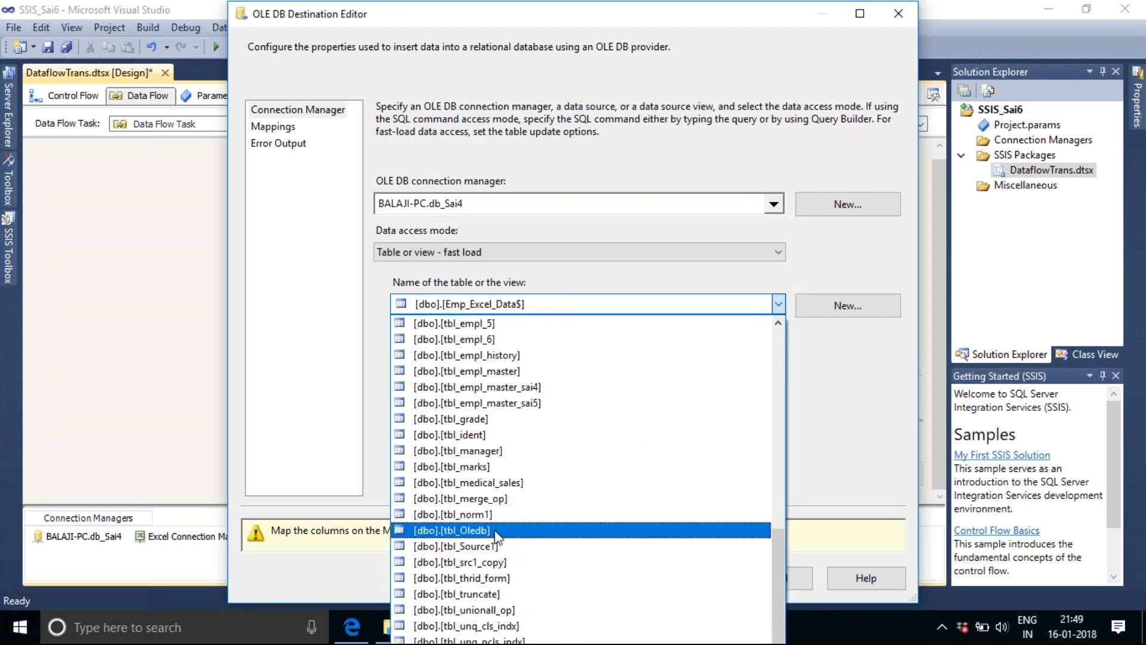
click(537, 530)
Map the source_data_empid input column to the destination's empid column and apply the OLE DB Destination settings.
click(272, 126)
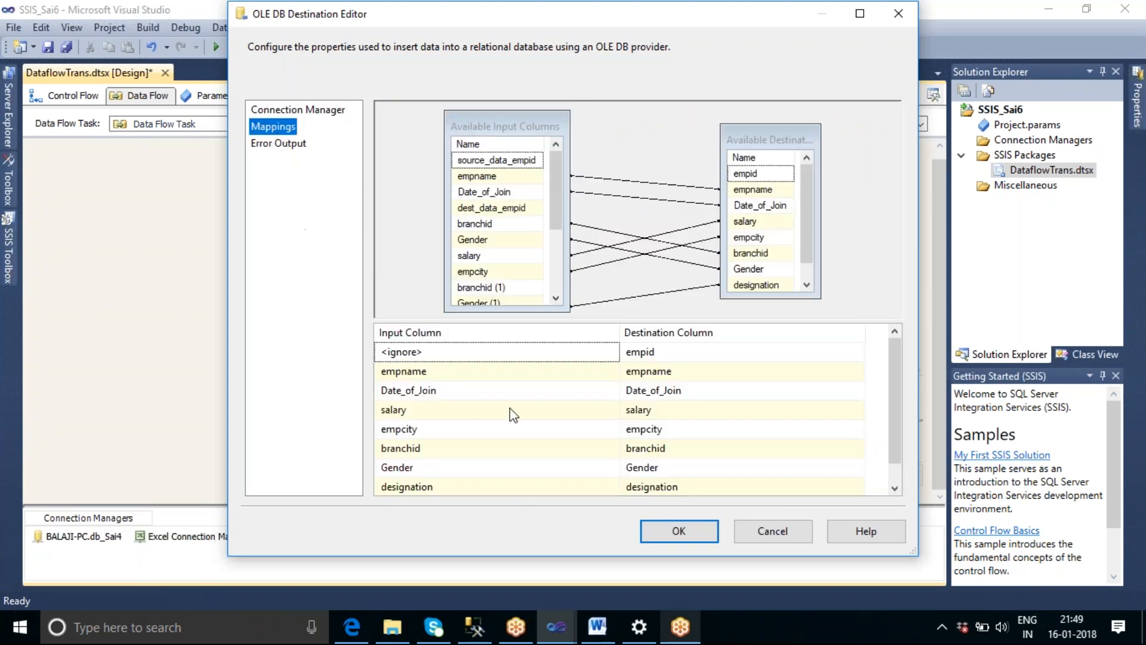
click(597, 351)
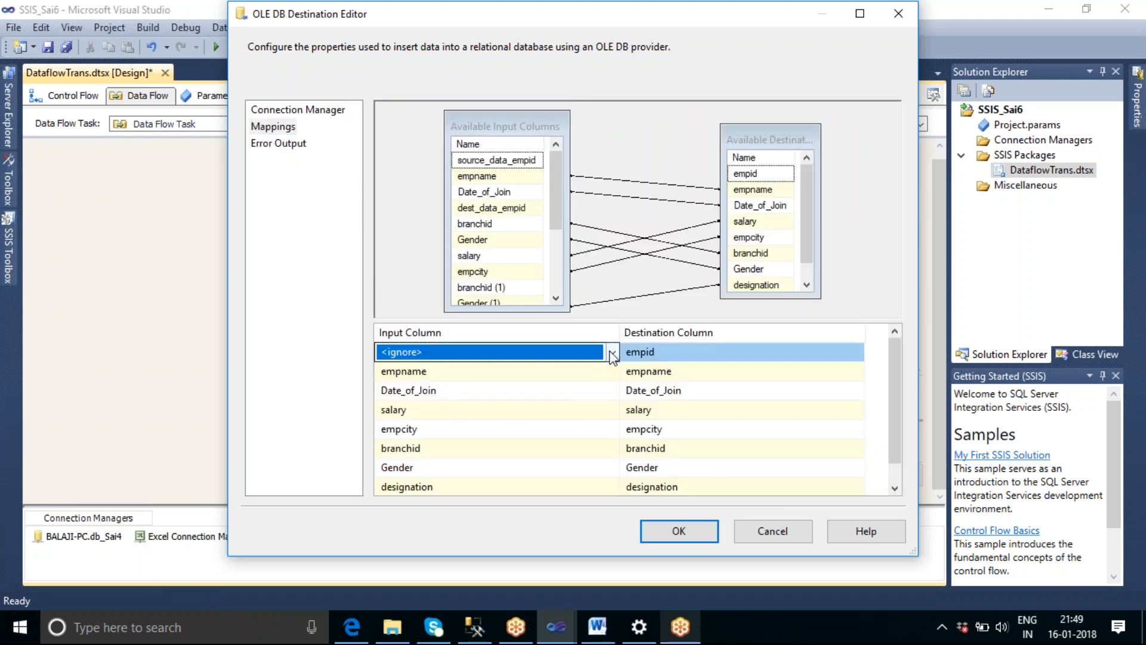
click(611, 355)
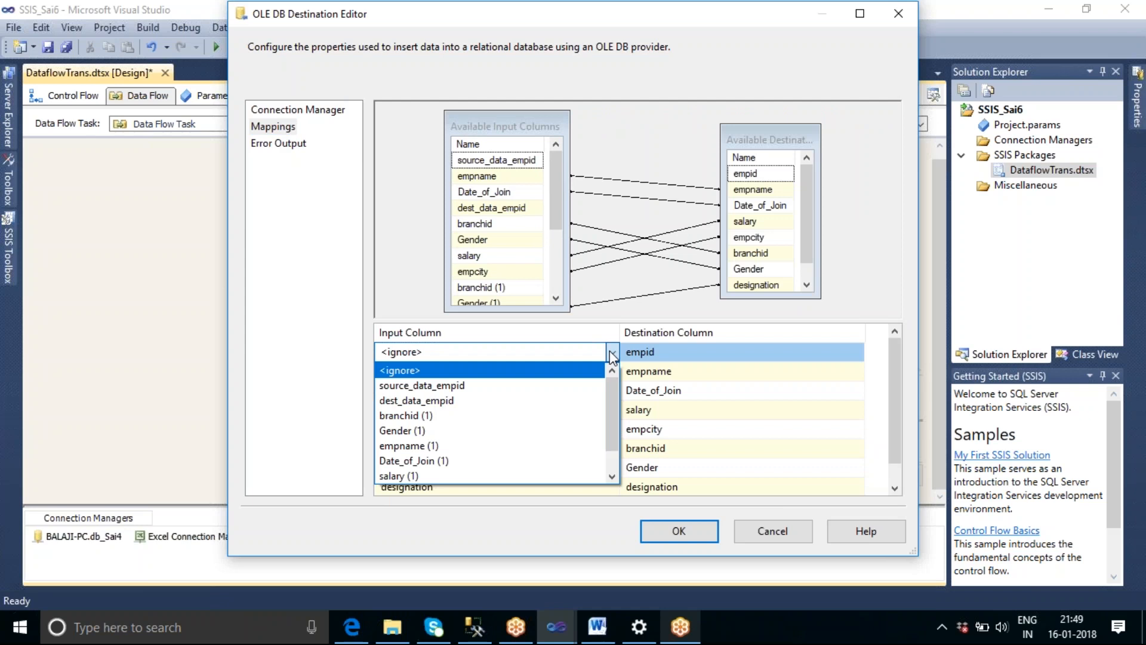
click(506, 386)
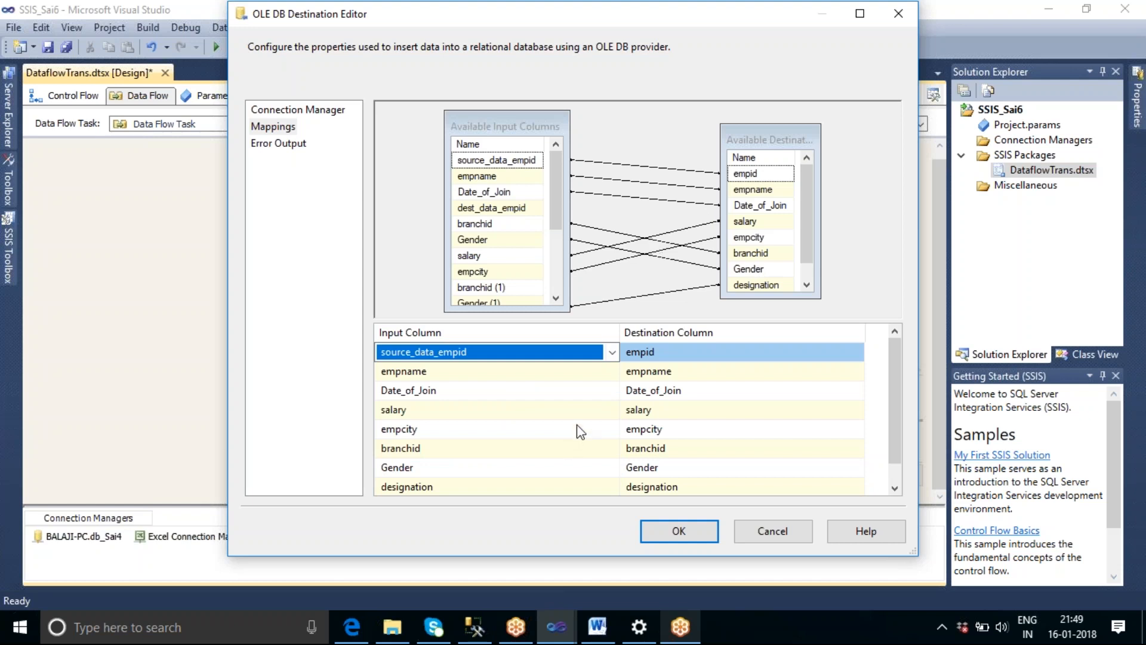
scroll(889, 390, down, 1)
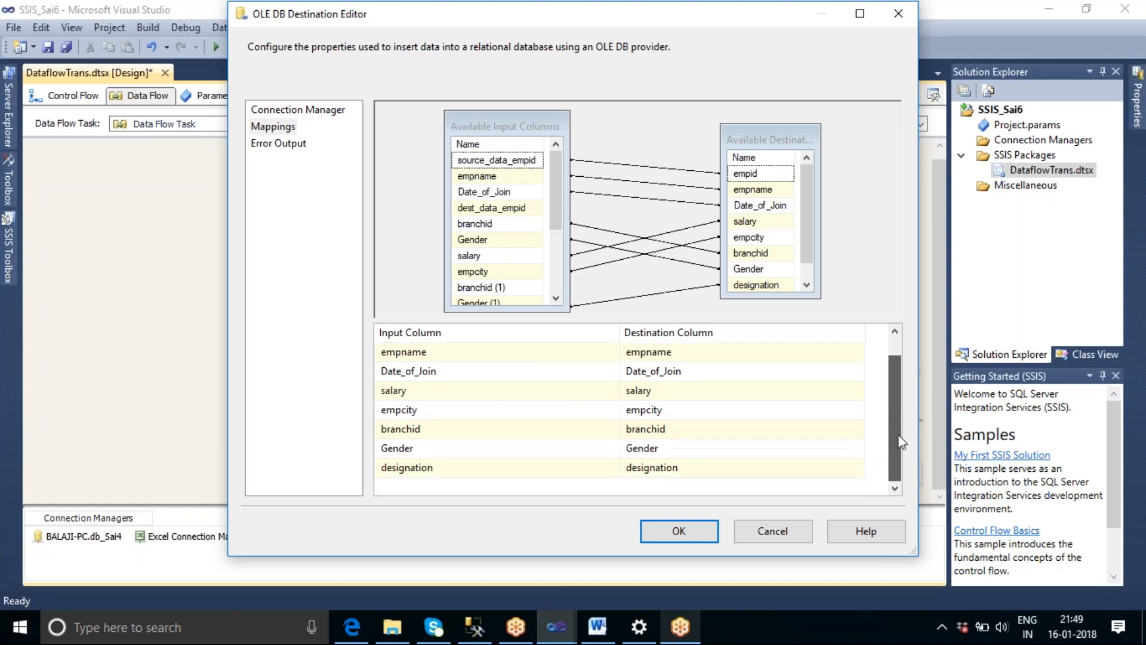
scroll(890, 390, up, 1)
click(701, 531)
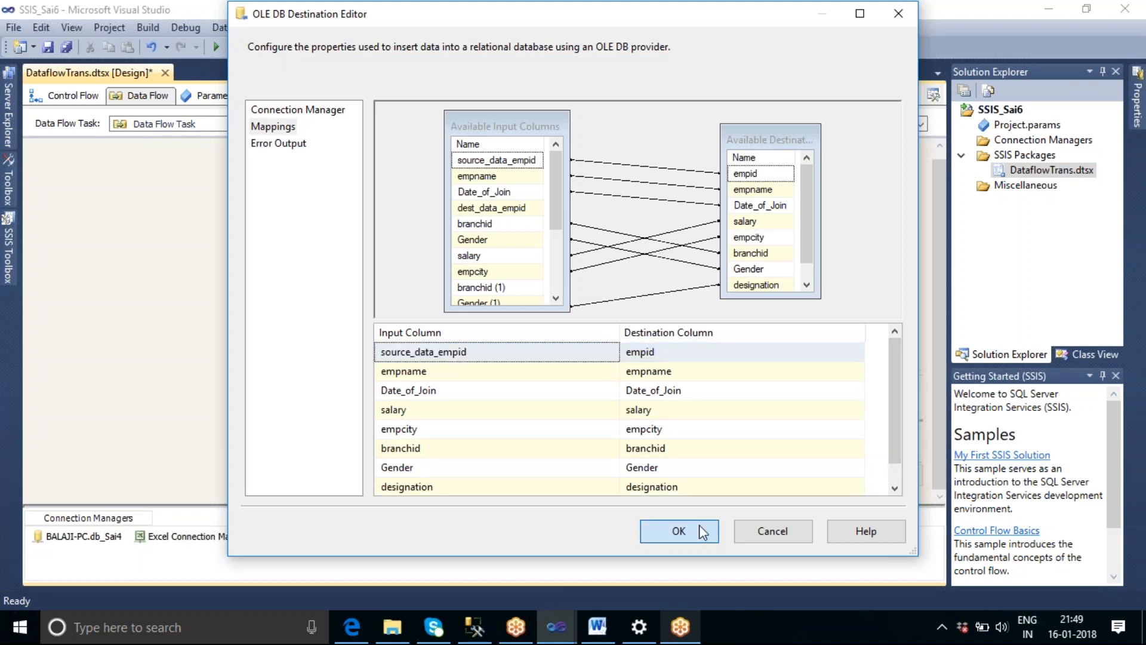
Add an OLE DB Command beside the OLE DB Destination and connect the Conditional Split's Deleted Records output to it.
drag(412, 439, 346, 439)
click(6, 251)
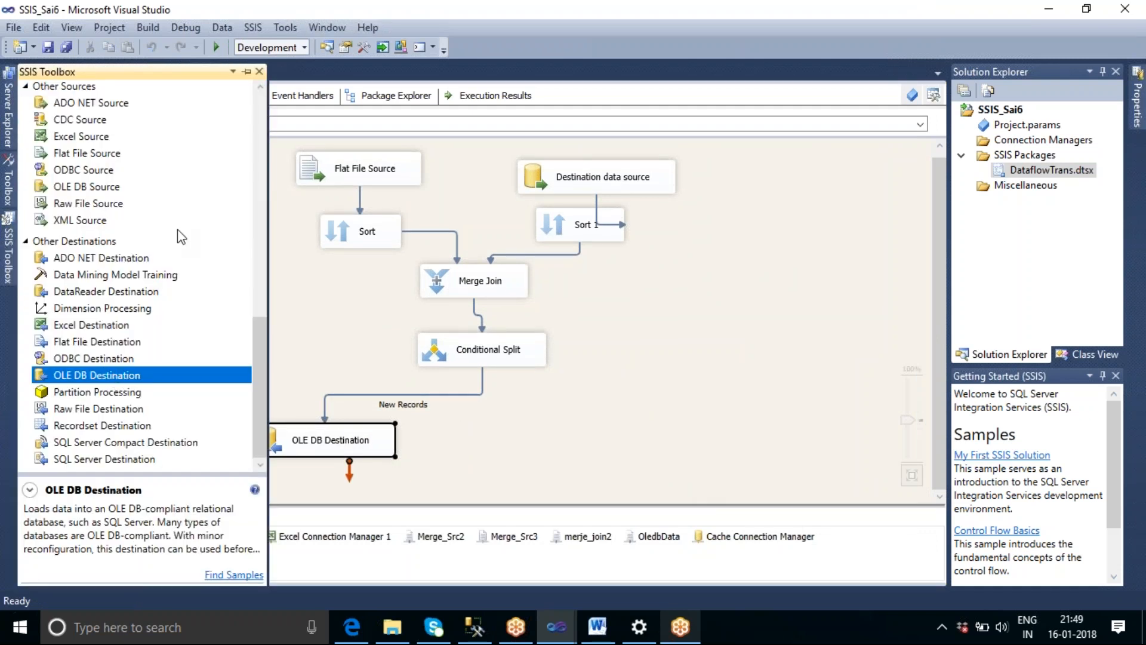
scroll(263, 358, up, 1)
drag(266, 360, 278, 277)
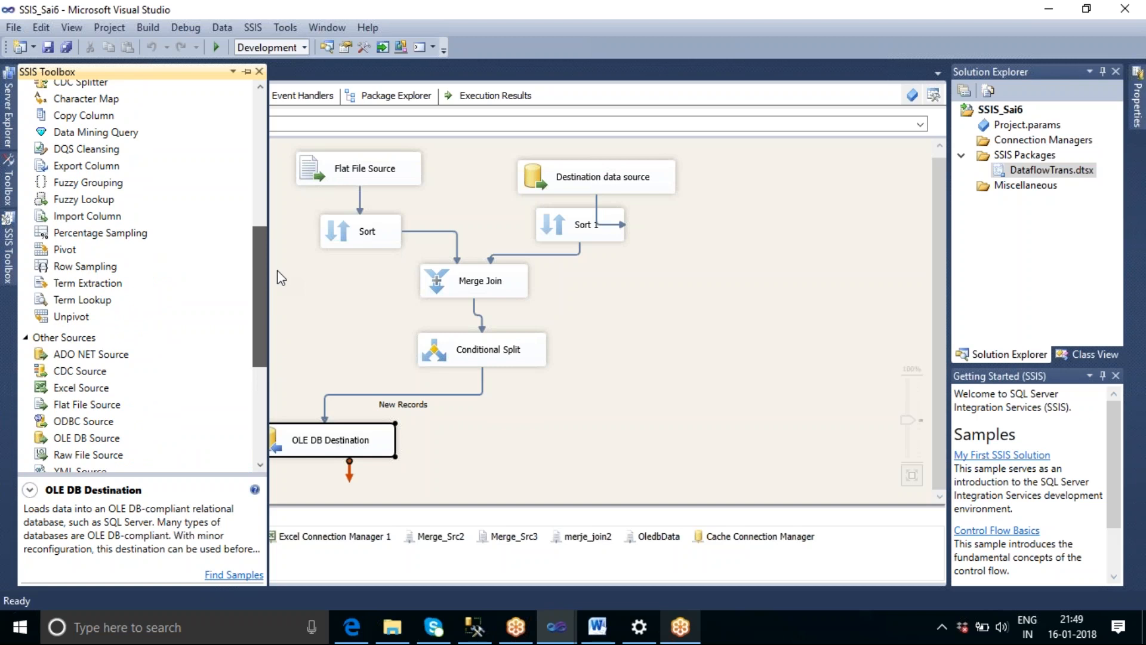
drag(278, 277, 274, 246)
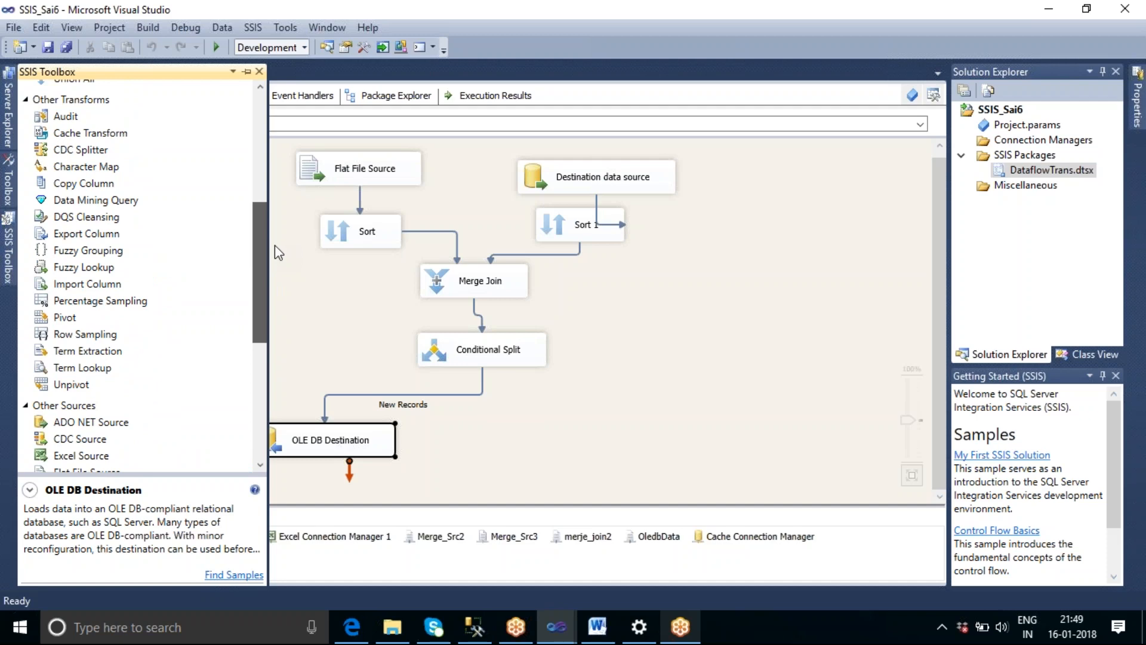
scroll(171, 219, up, 5)
drag(170, 220, 586, 452)
click(507, 362)
click(758, 313)
click(505, 327)
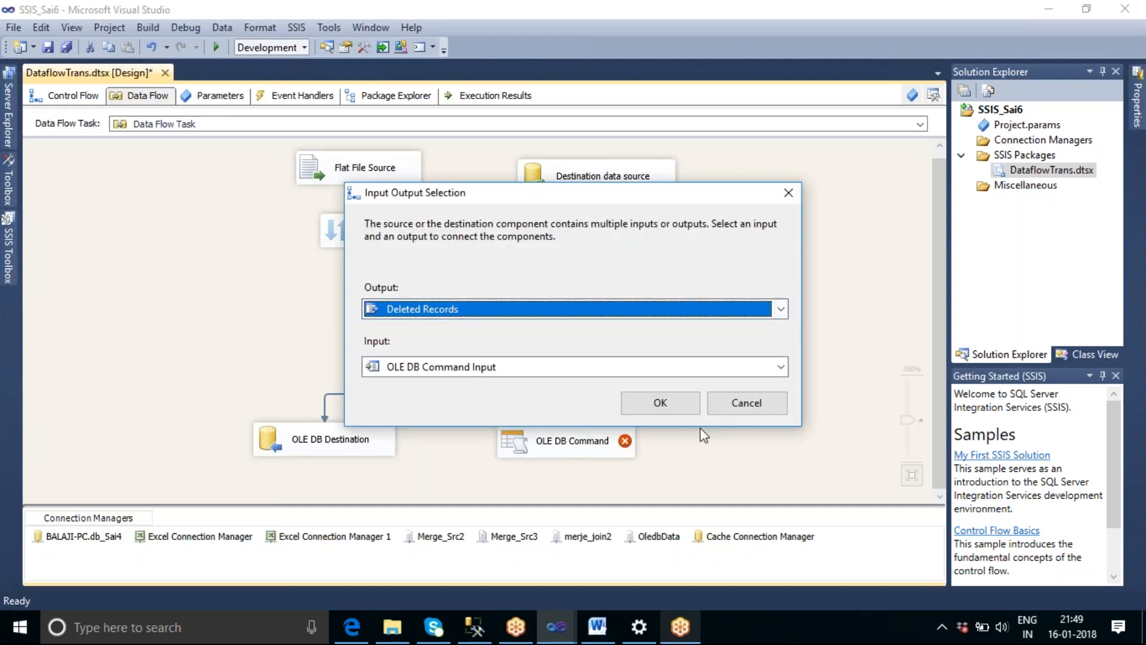
click(659, 402)
Assign the db_Sai4 database connection manager to the OLE DB Command.
double_click(585, 442)
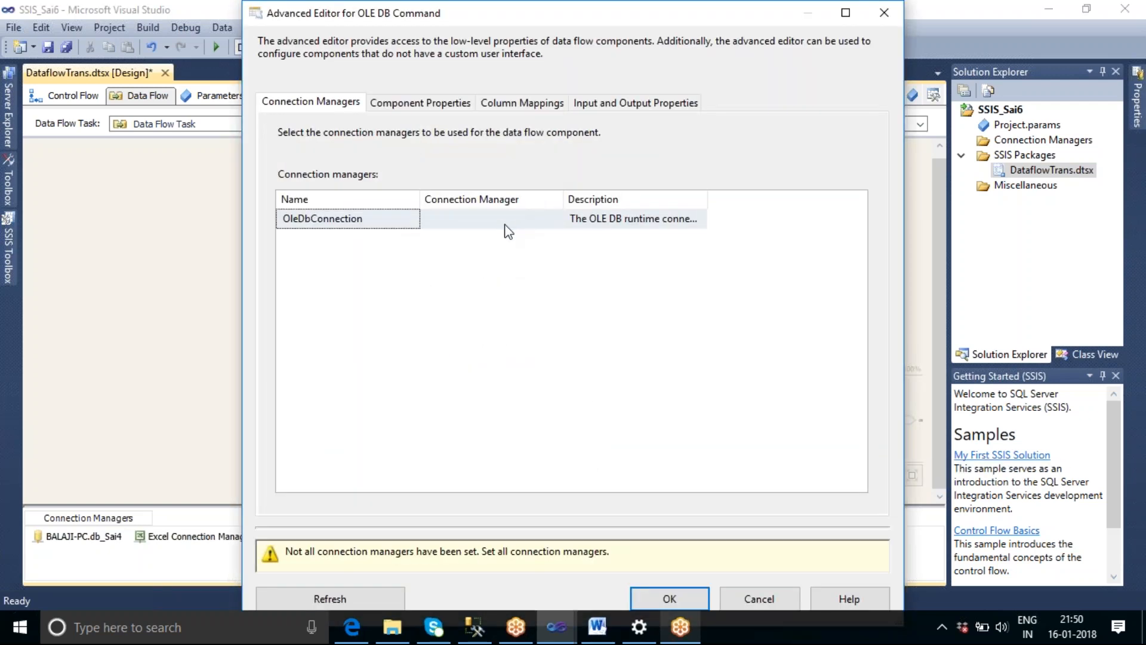
click(506, 221)
click(555, 219)
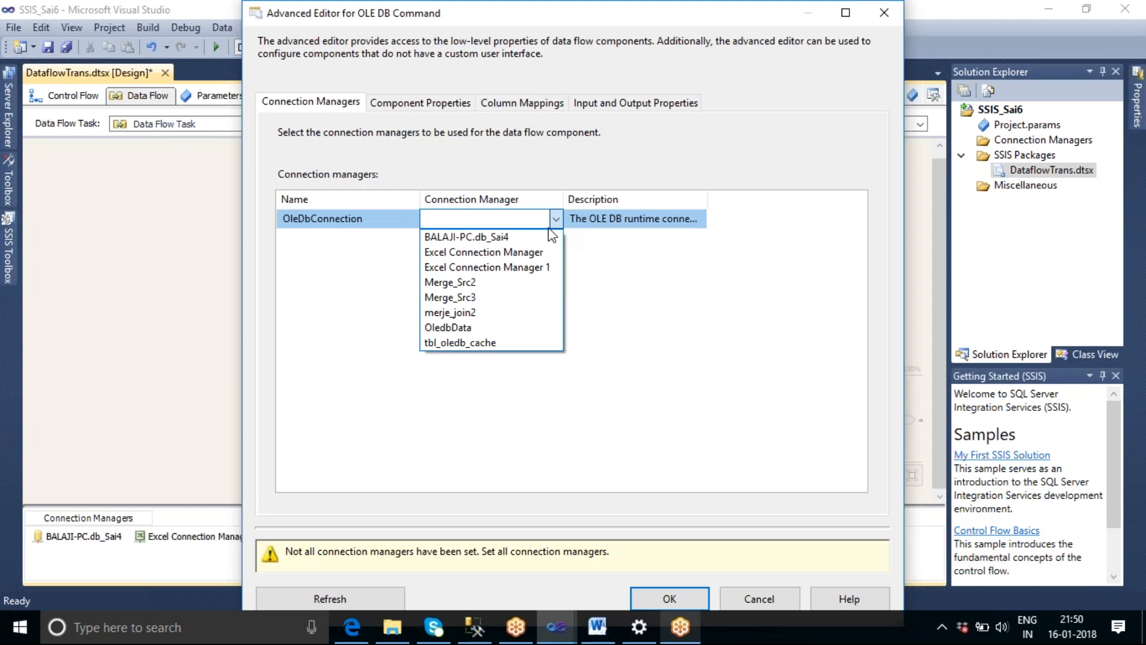
click(502, 238)
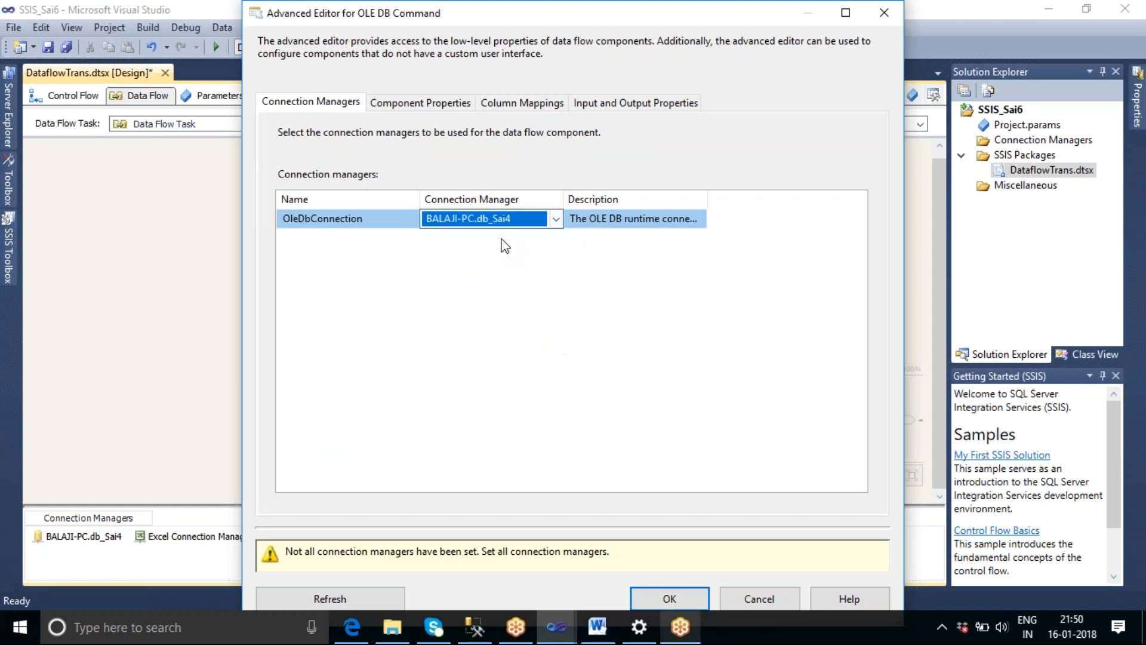
Set the OLE DB Command's SqlCommand property to: delete from tbl_OLEDB WHERE EMPID=?
click(420, 102)
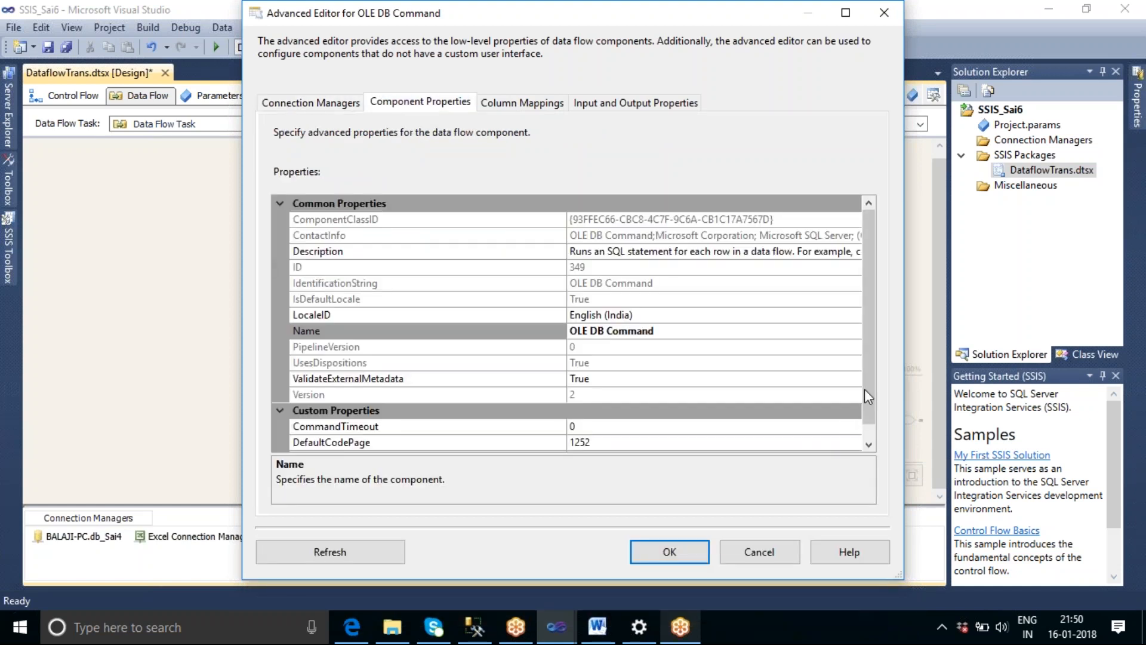
scroll(867, 384, down, 1)
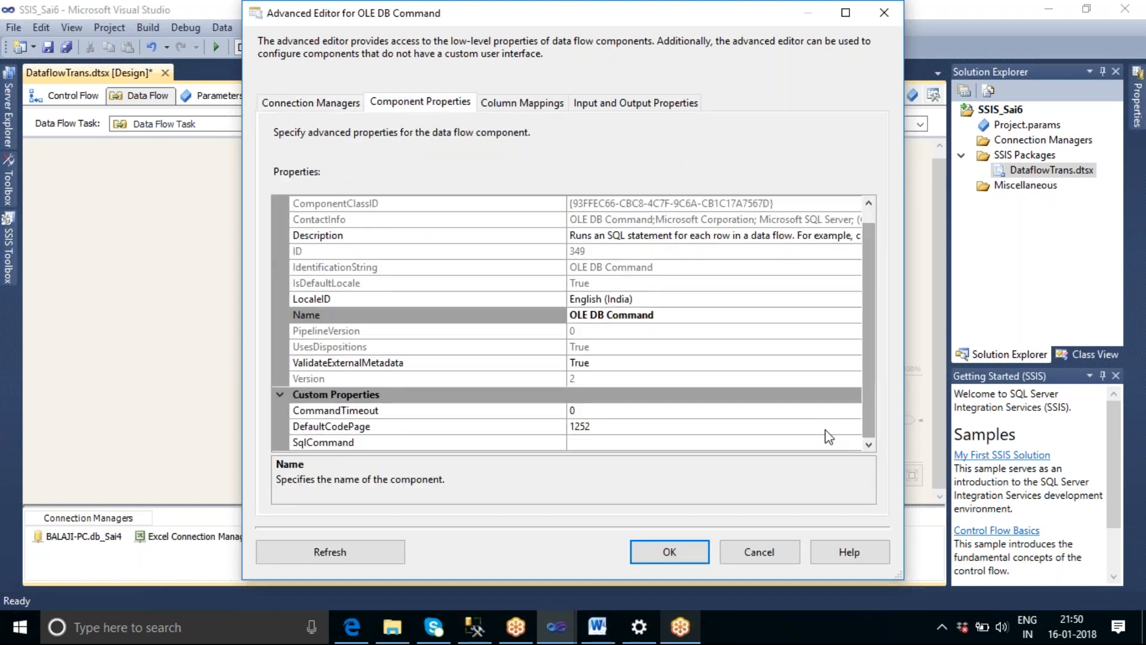
click(737, 444)
click(854, 443)
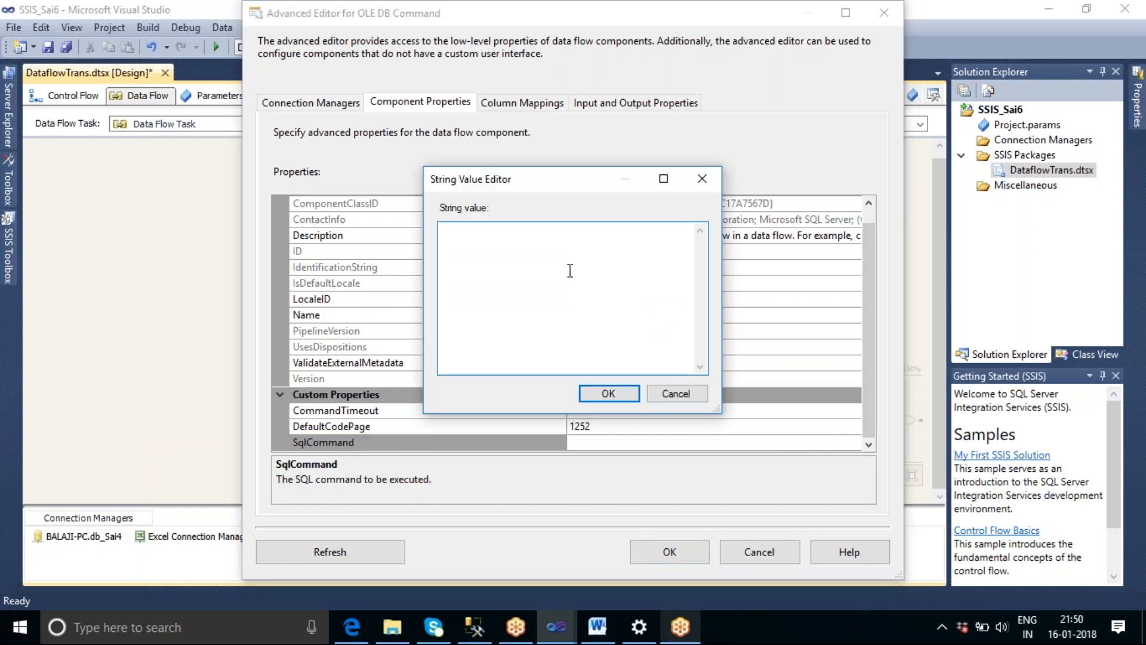
text(delete from tbl_OLEDB WHERE EMPID=?)
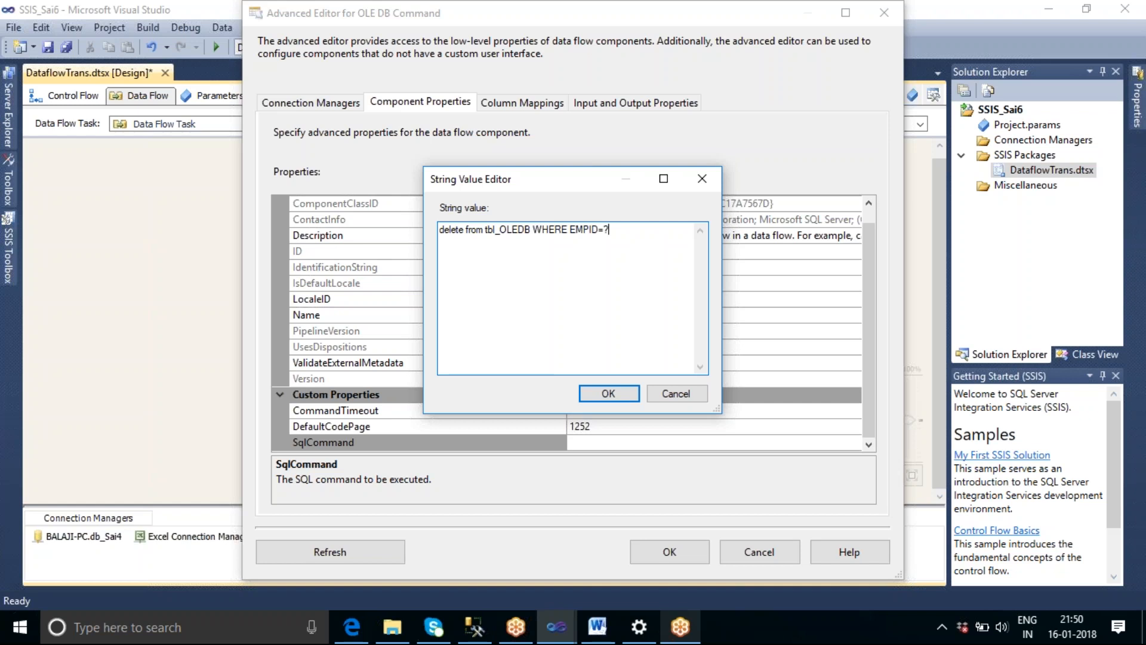
click(624, 391)
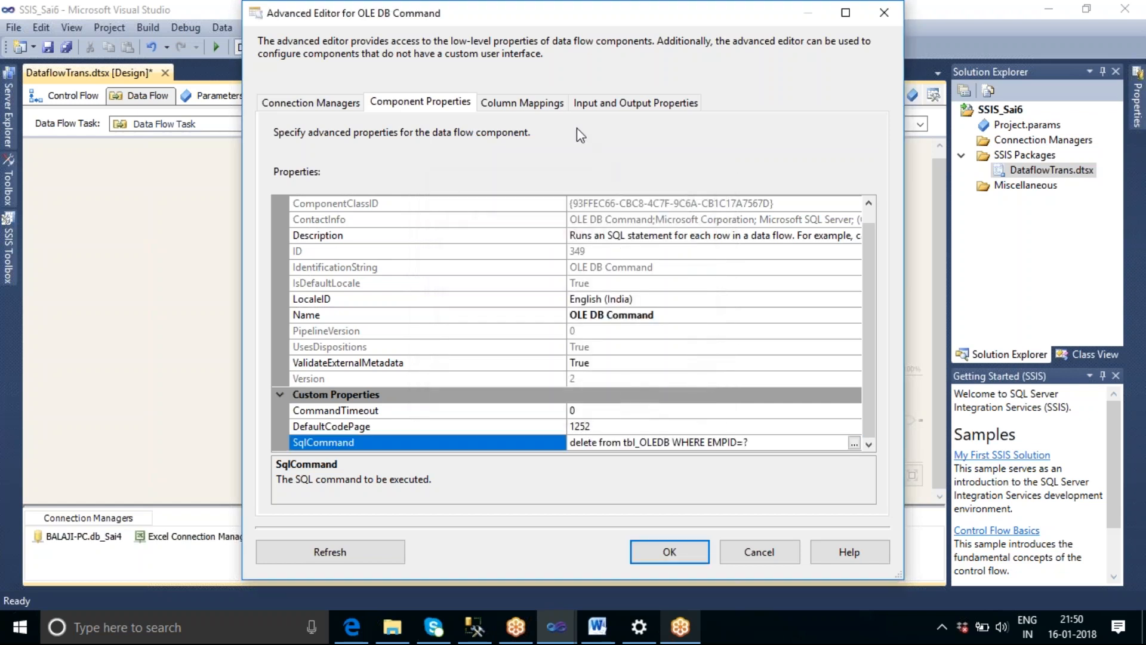
Map the dest_data_empid input column to Param_0 and apply the OLE DB Command settings.
click(550, 107)
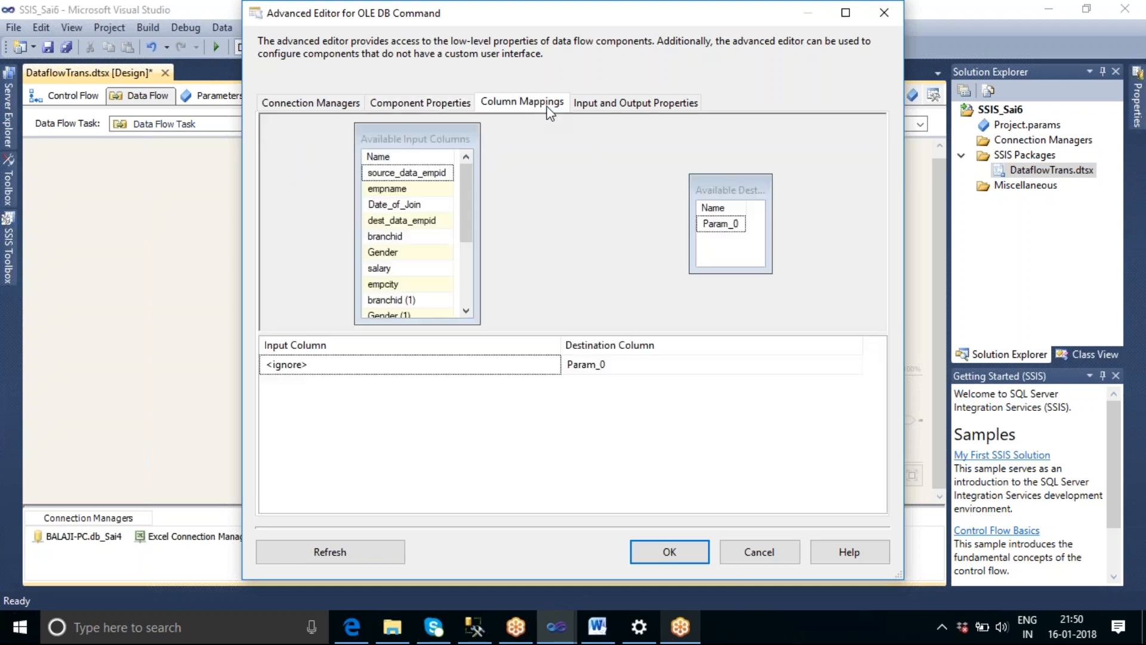
click(636, 372)
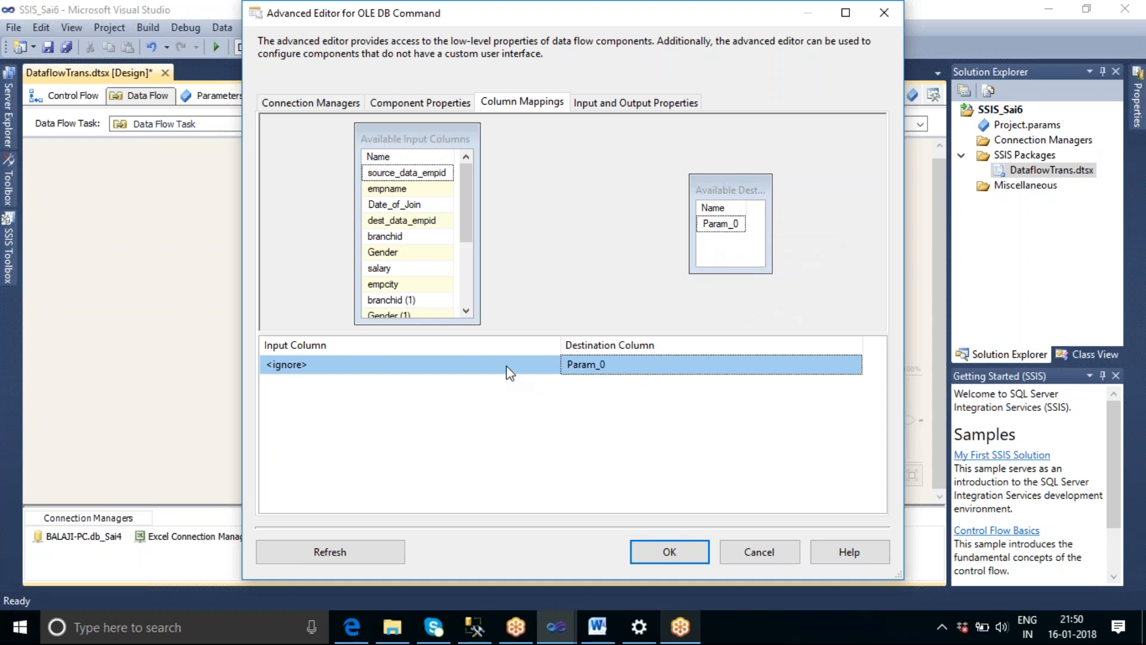
click(541, 366)
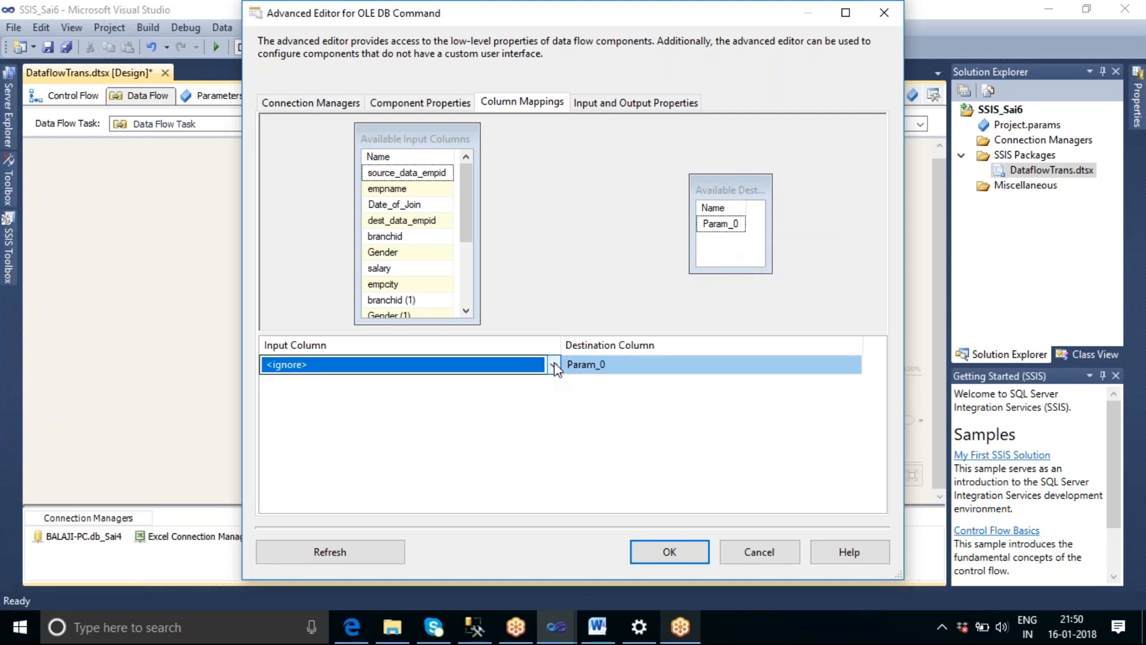
click(554, 364)
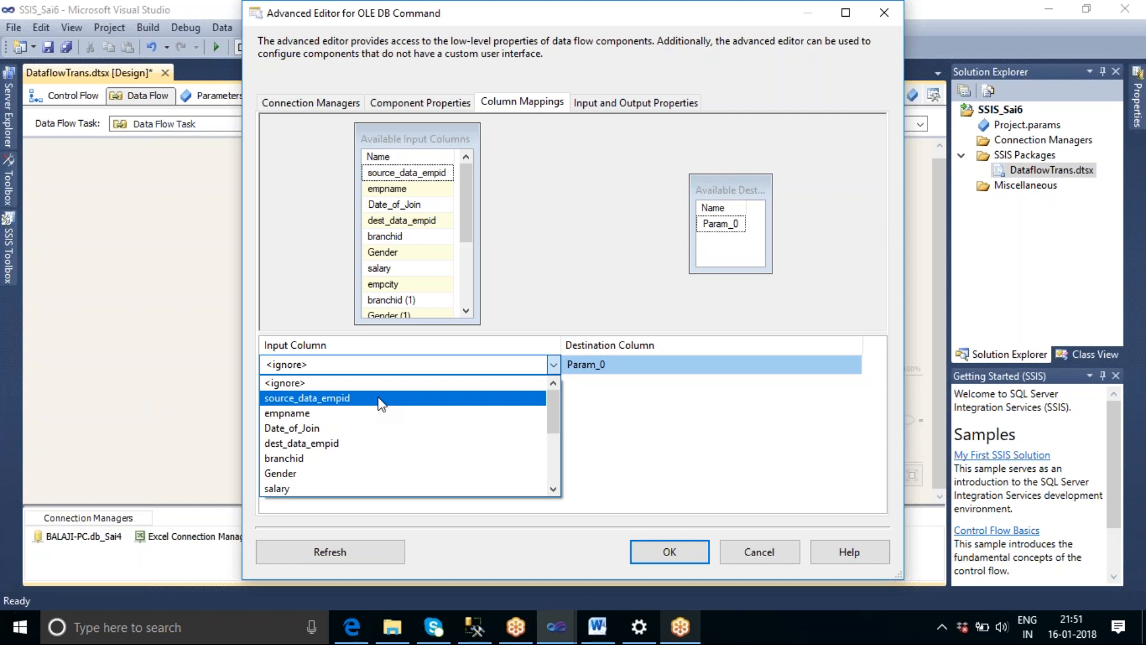
click(345, 444)
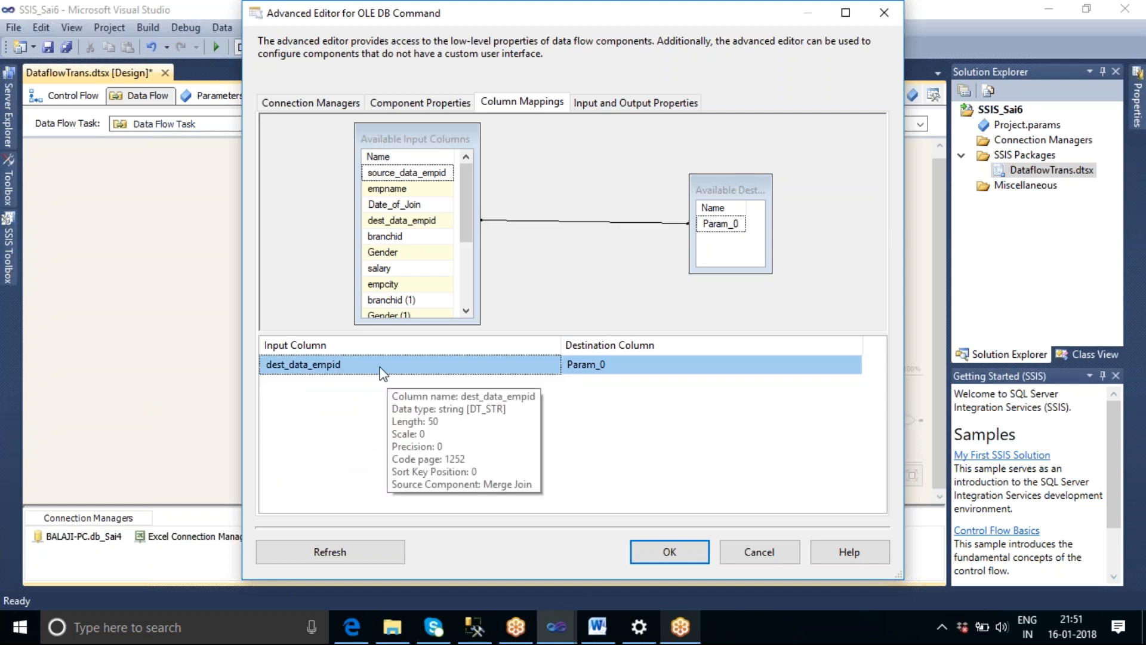
click(662, 551)
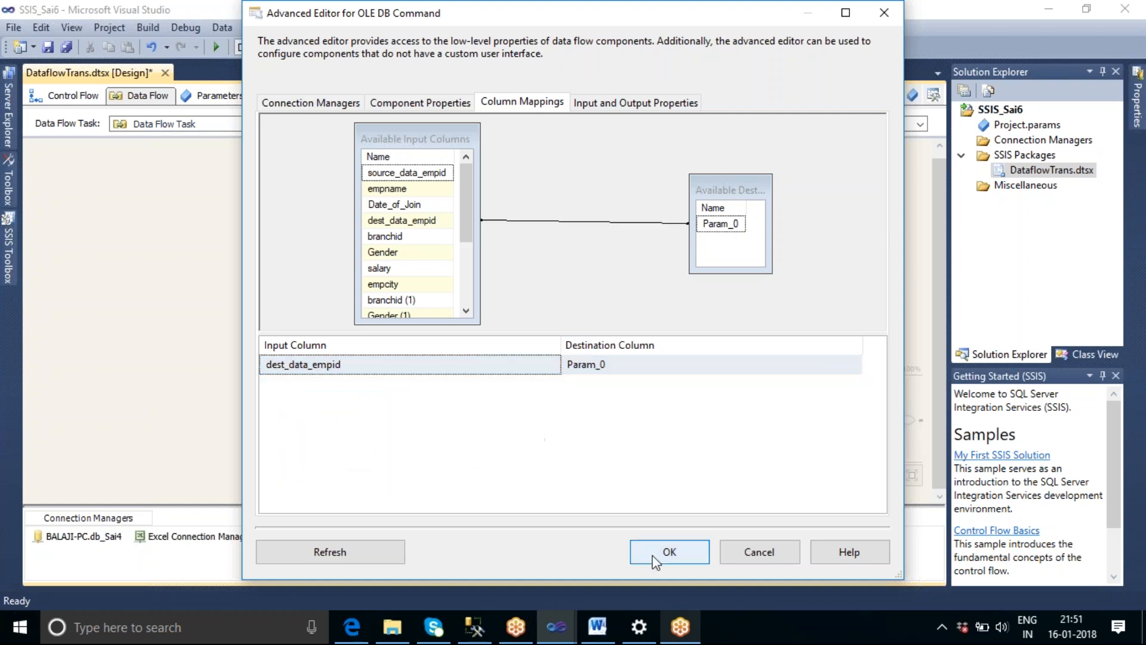
Open the Conditional Split's settings.
double_click(512, 348)
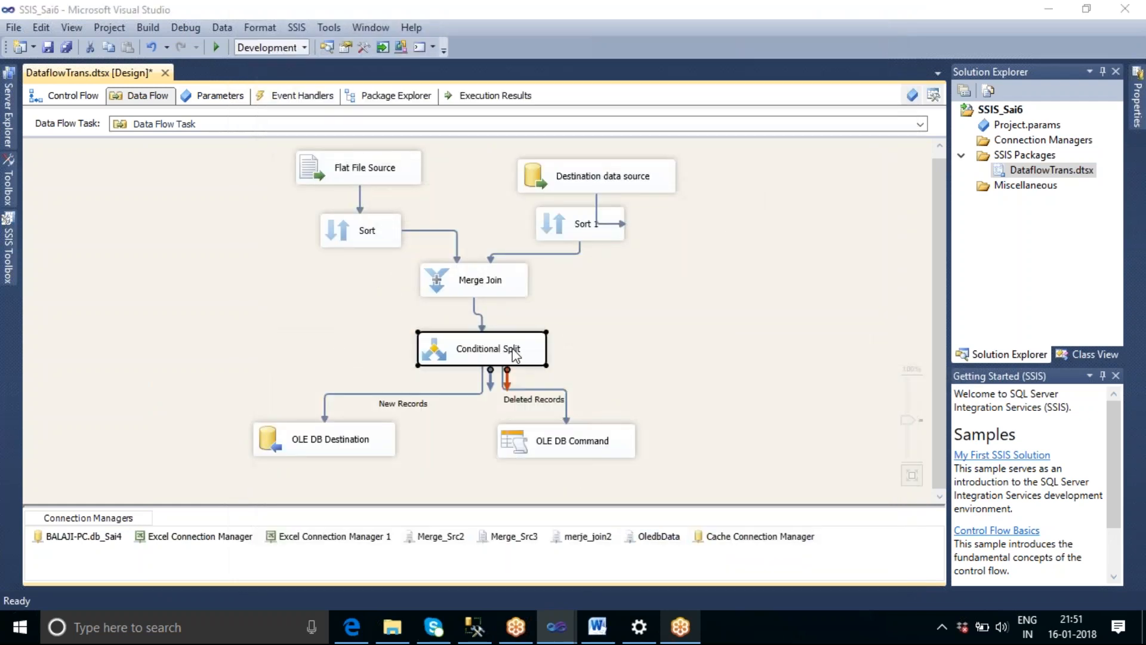
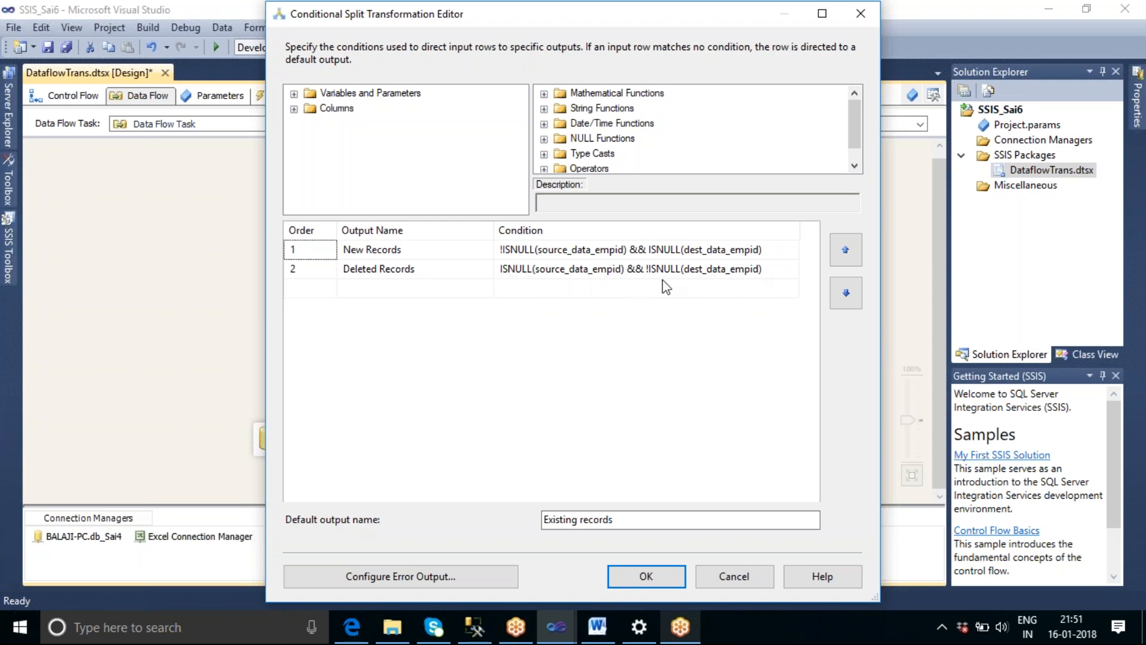
Close the Conditional Split's settings and review the OLE DB Command's connection, SqlCommand and column mapping.
click(644, 577)
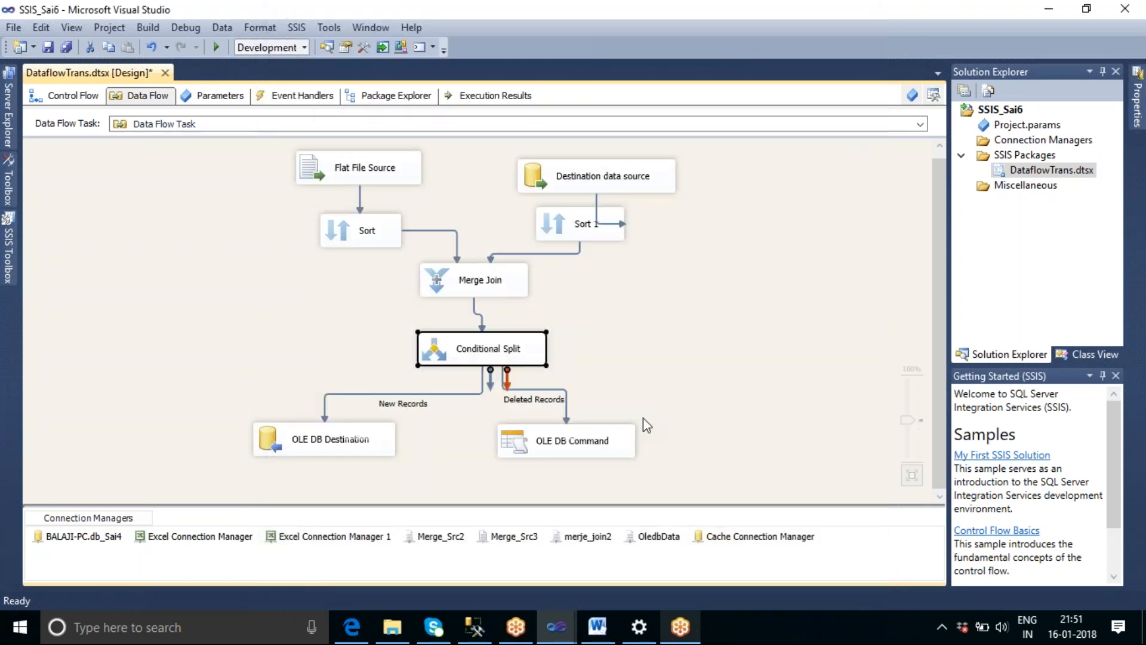
click(562, 442)
double_click(562, 443)
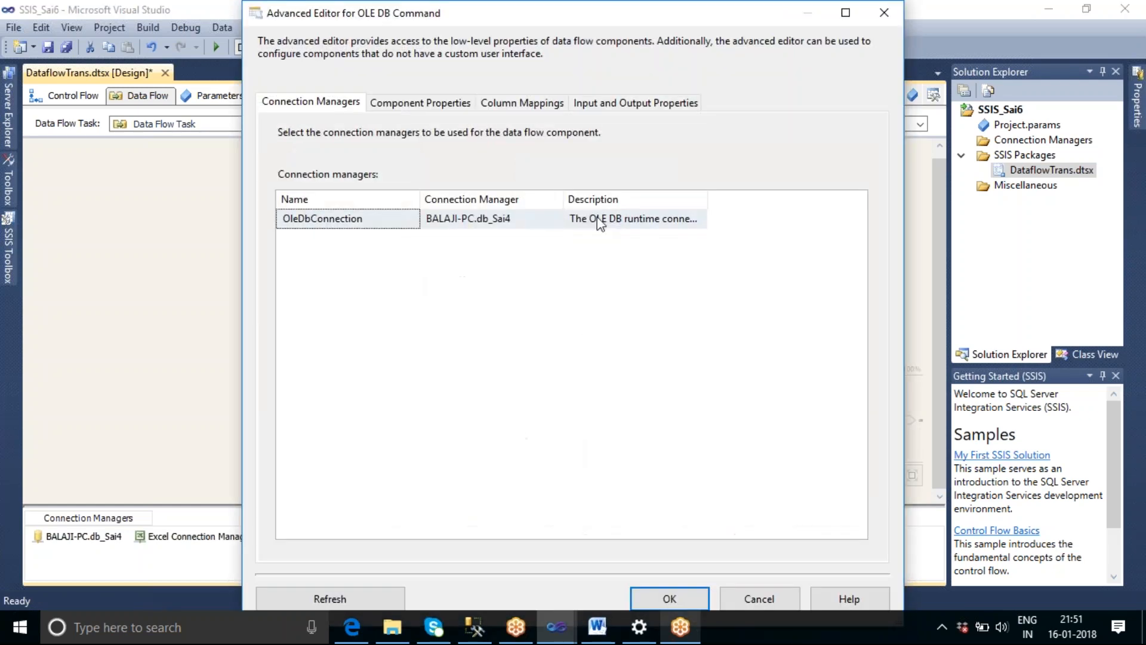
click(448, 103)
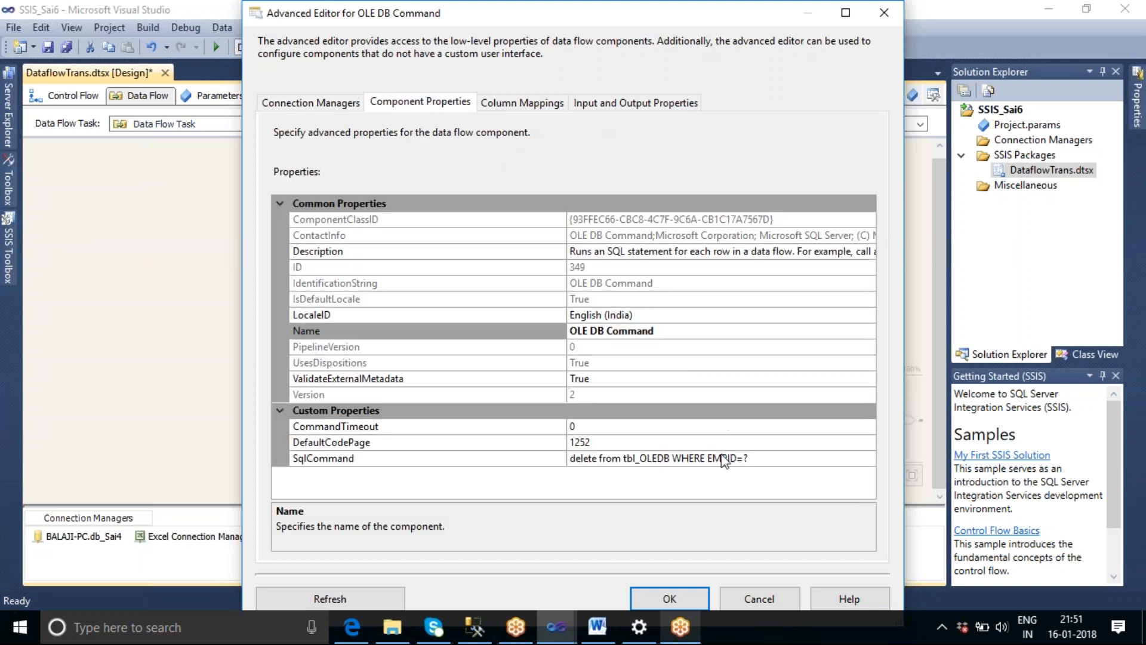
click(500, 105)
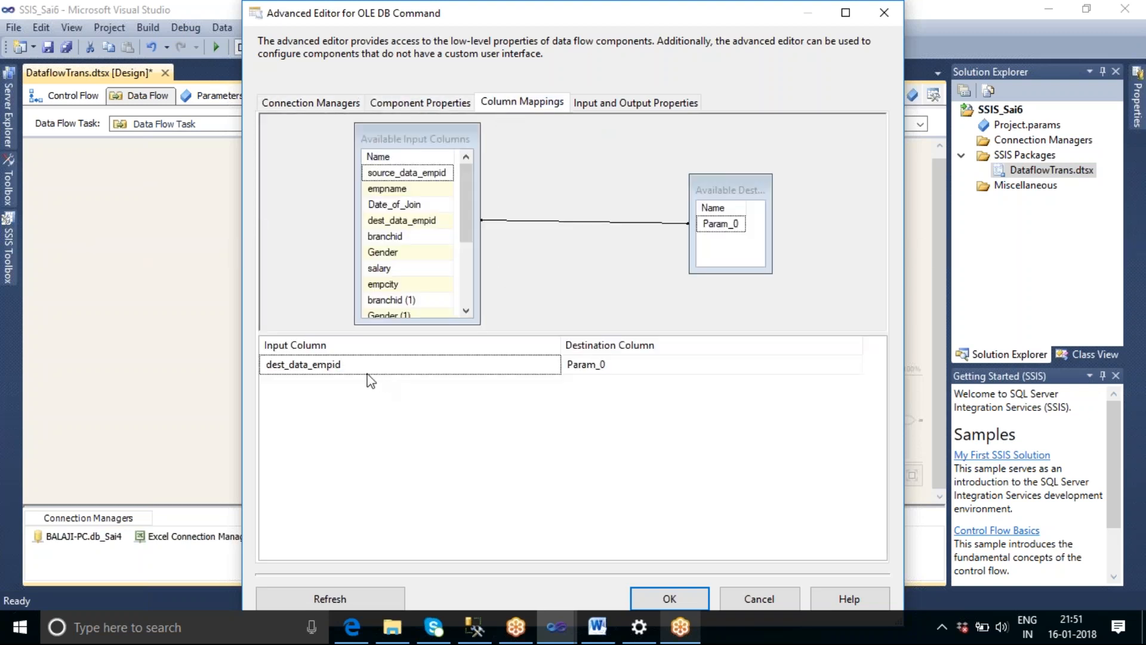
mouse_move(351, 372)
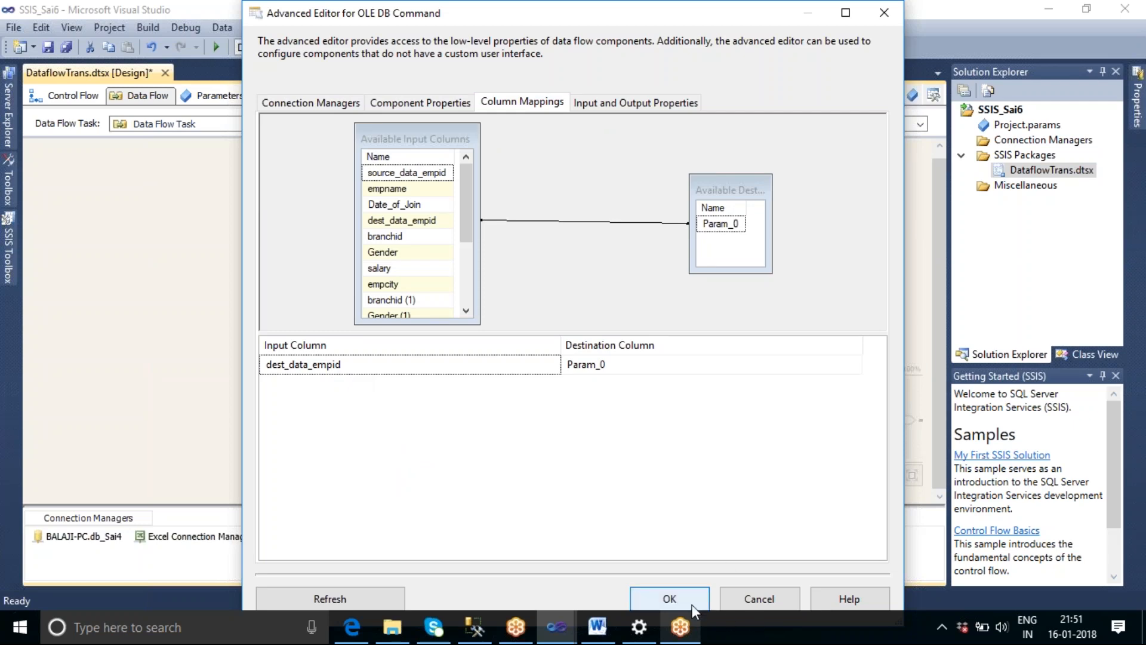
click(669, 598)
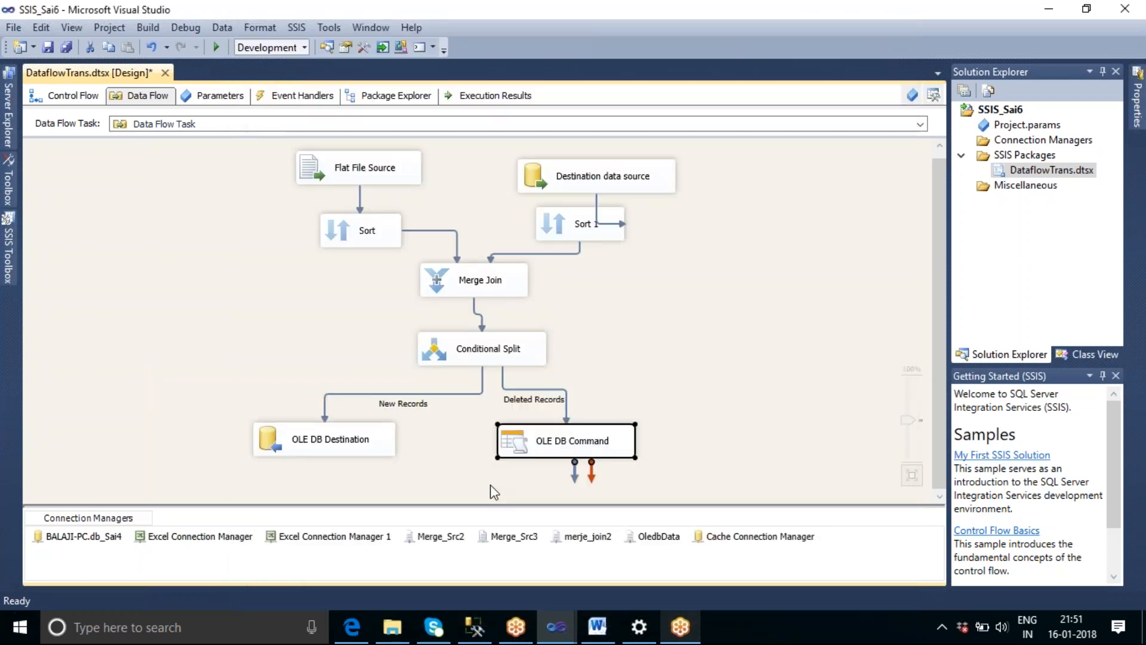
Review the OLE DB Destination's target table and its input-to-destination column mappings.
click(354, 450)
double_click(353, 451)
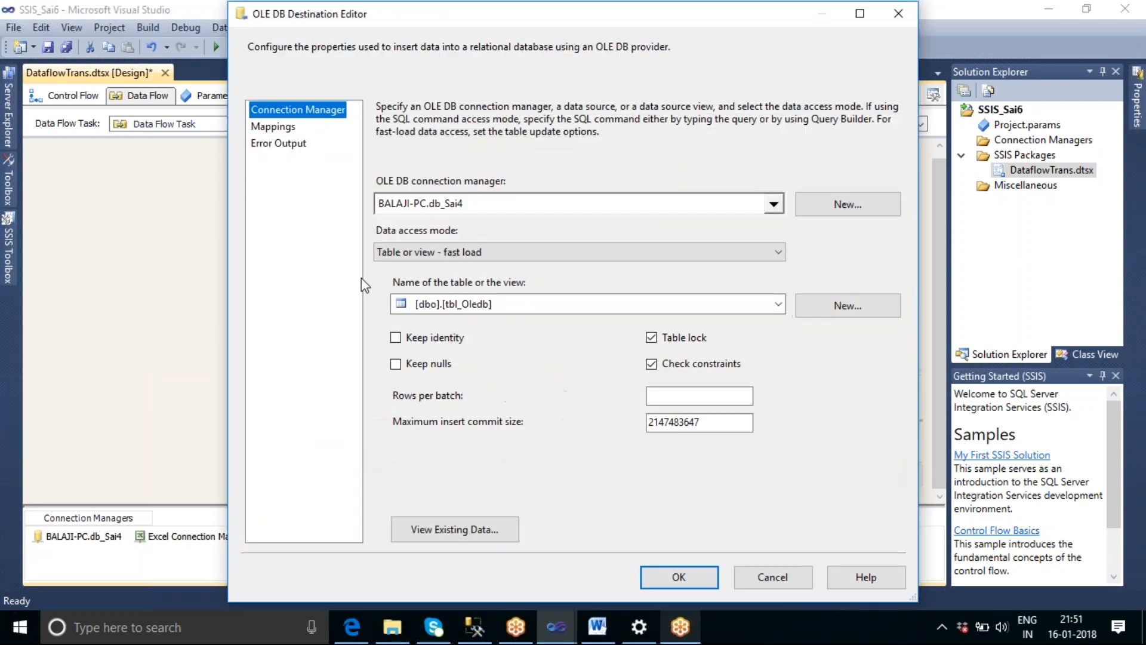
click(274, 126)
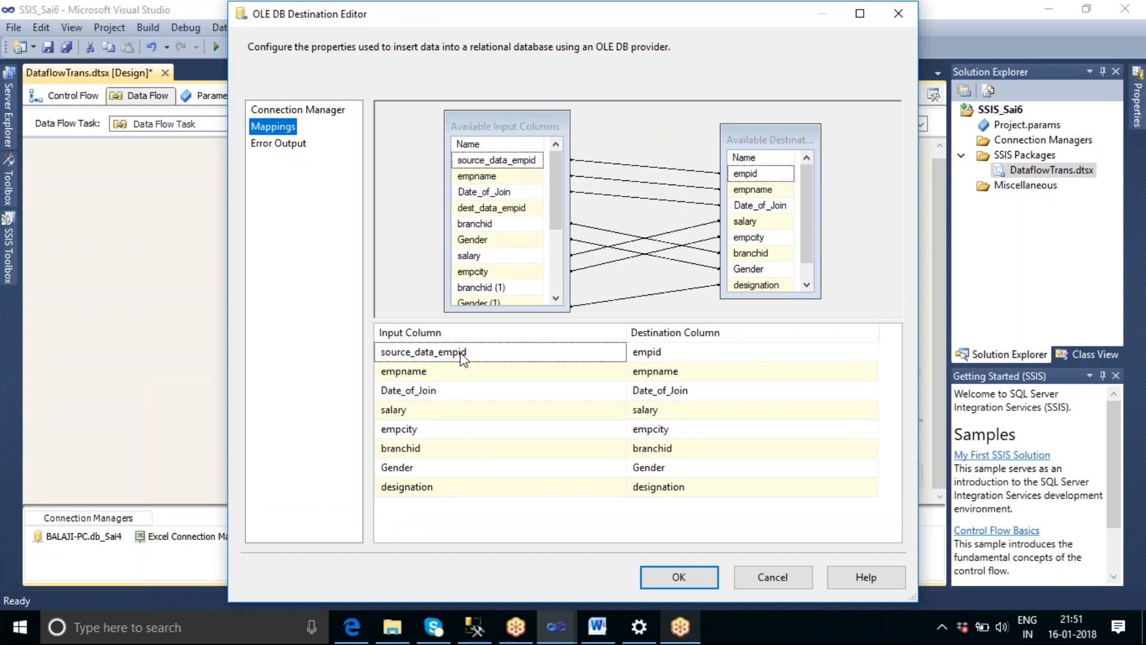
mouse_move(469, 357)
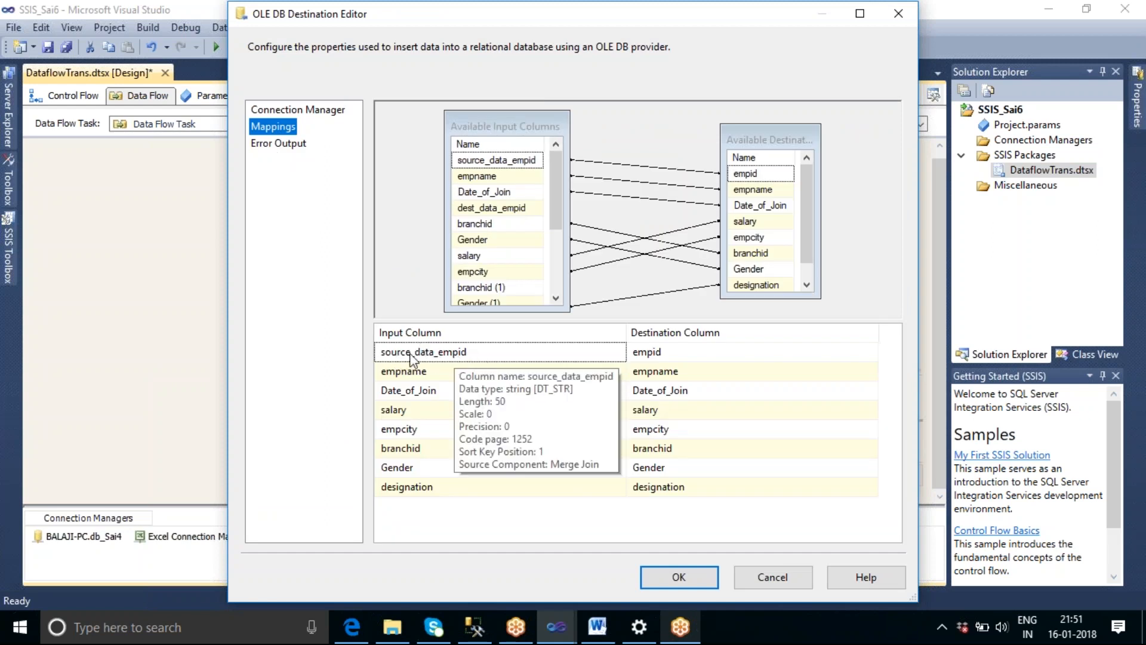
click(678, 576)
Recheck which input column feeds the OLE DB Command's Param_0 parameter.
click(585, 445)
double_click(585, 445)
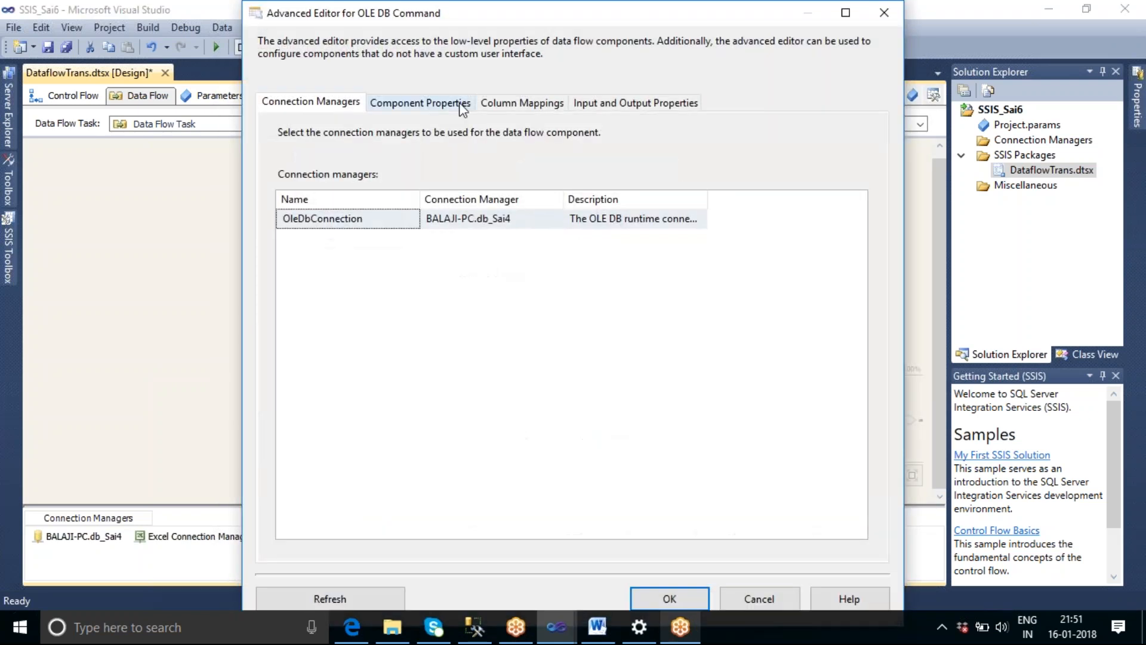
click(504, 108)
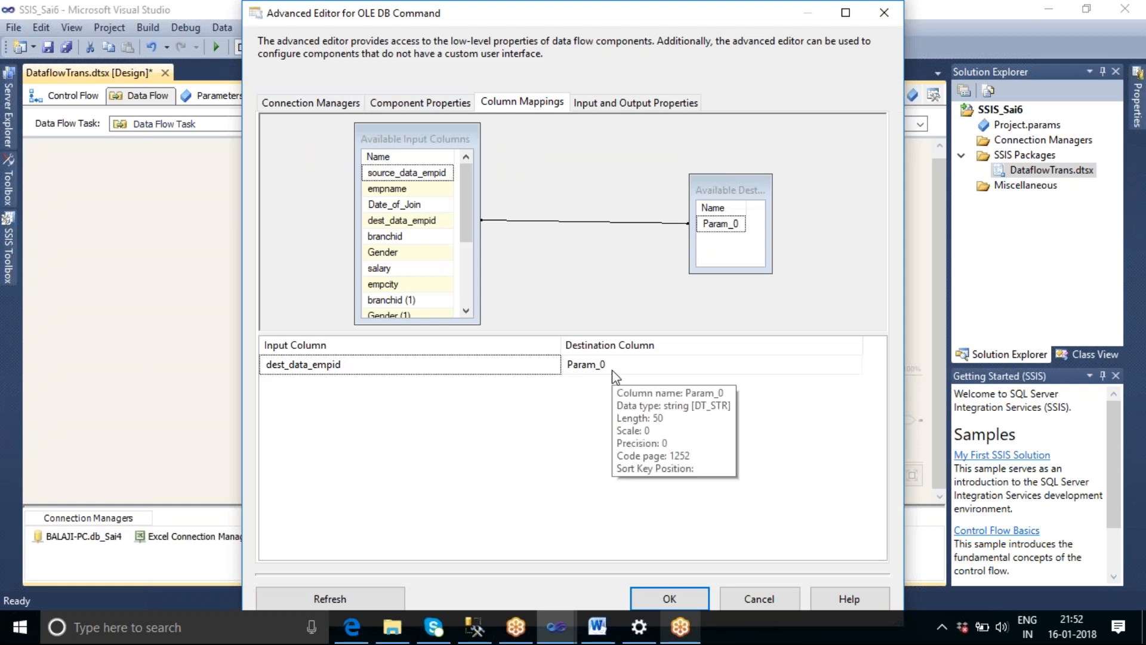
click(669, 598)
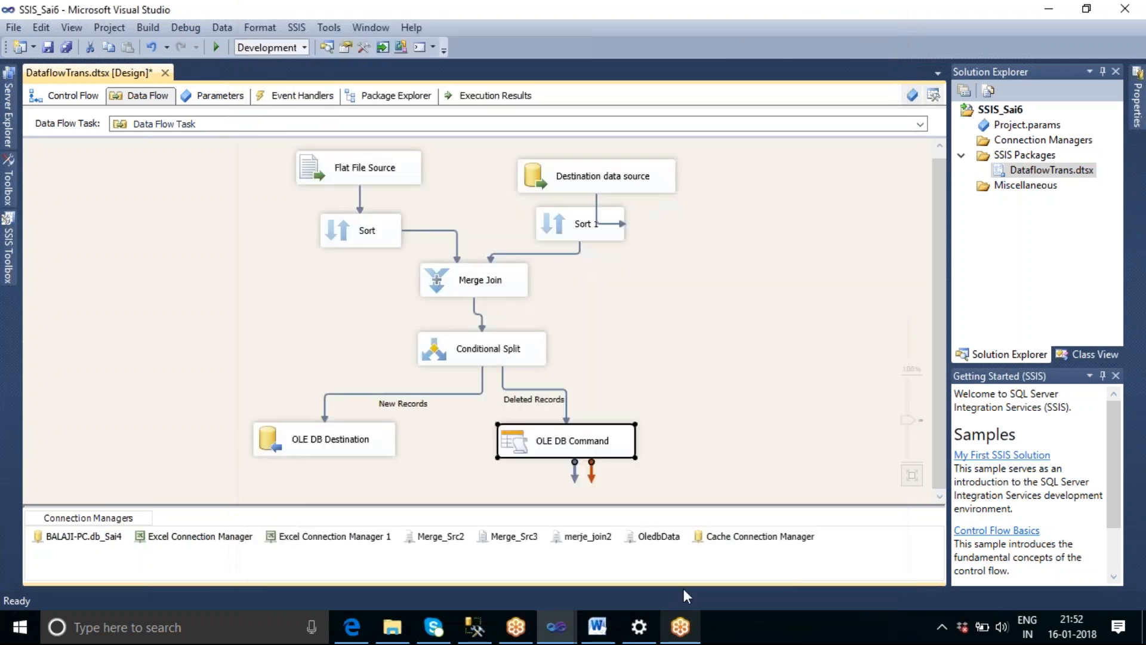
Add an Audit transformation beside the OLE DB Command and connect the Conditional Split's Existing records output to it.
click(8, 263)
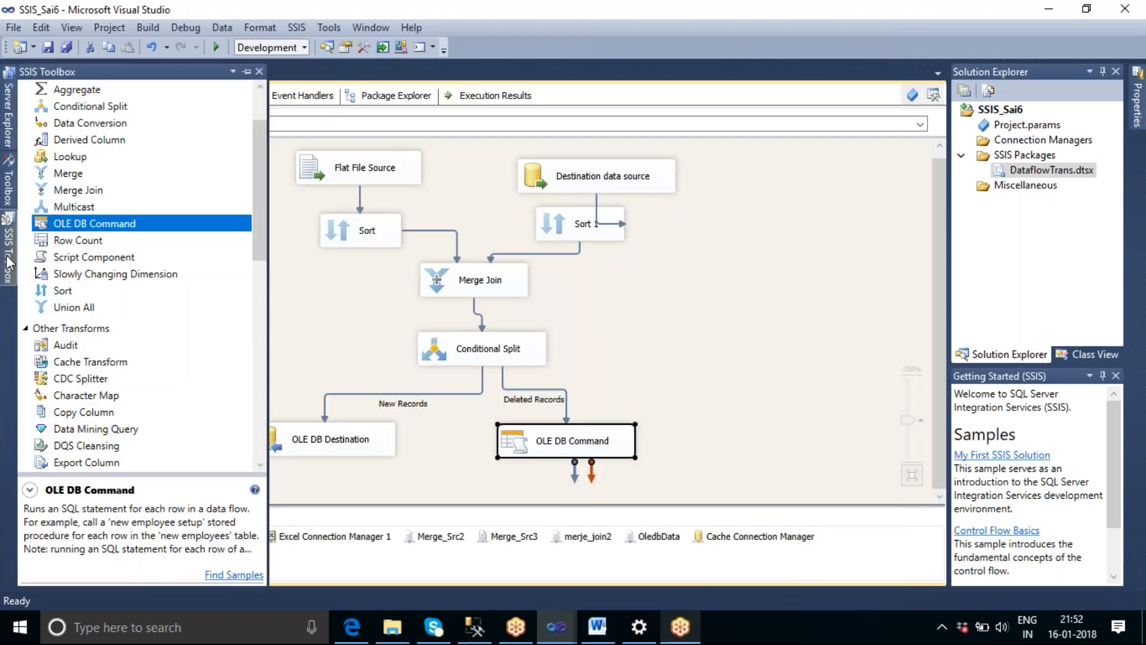
click(60, 344)
drag(697, 432, 698, 433)
click(539, 360)
drag(490, 375, 743, 441)
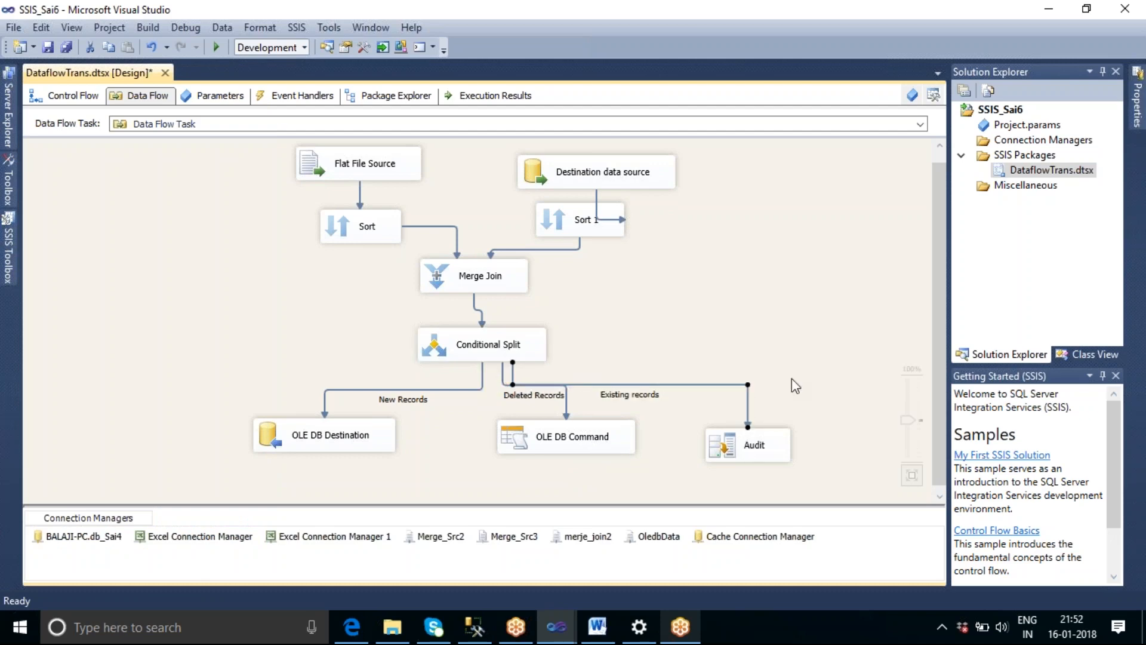
Enable a data viewer showing all columns on the Existing records path.
double_click(746, 385)
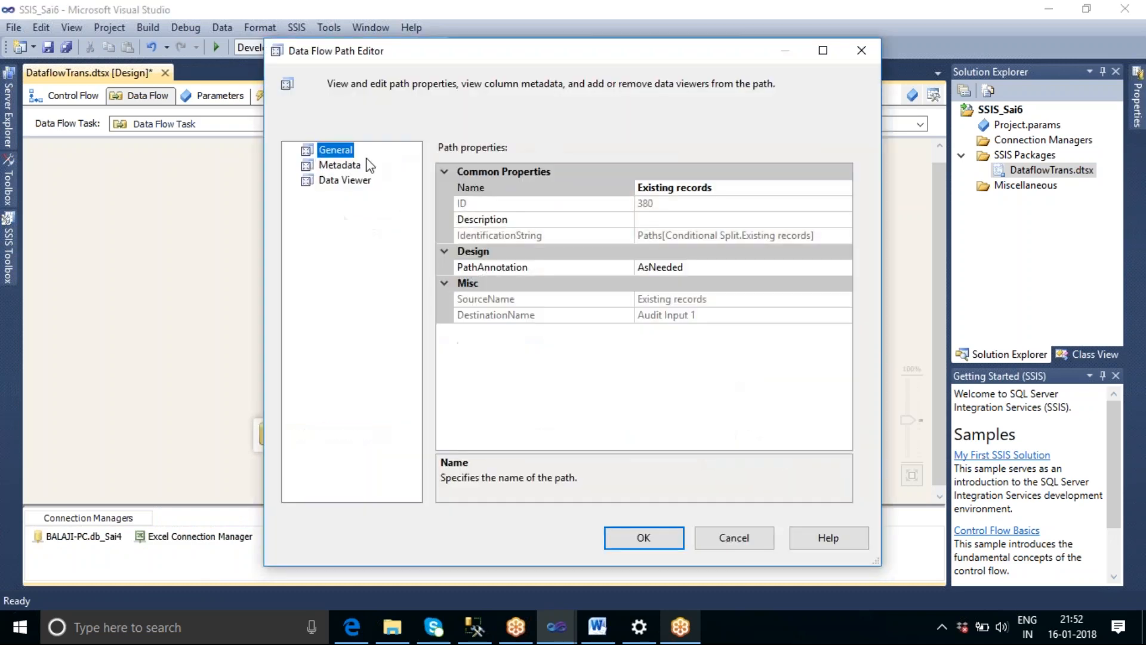
click(345, 181)
click(437, 151)
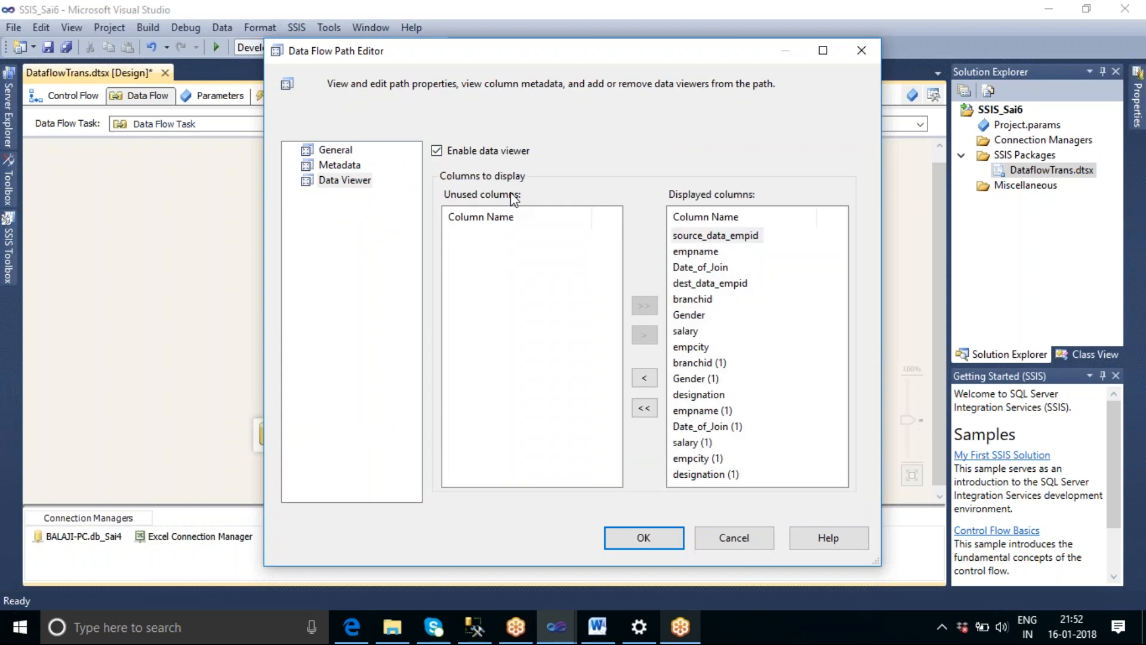
click(643, 538)
Space out the OLE DB Command and OLE DB Destination, and enable a data viewer on the New Records path.
drag(569, 440, 510, 449)
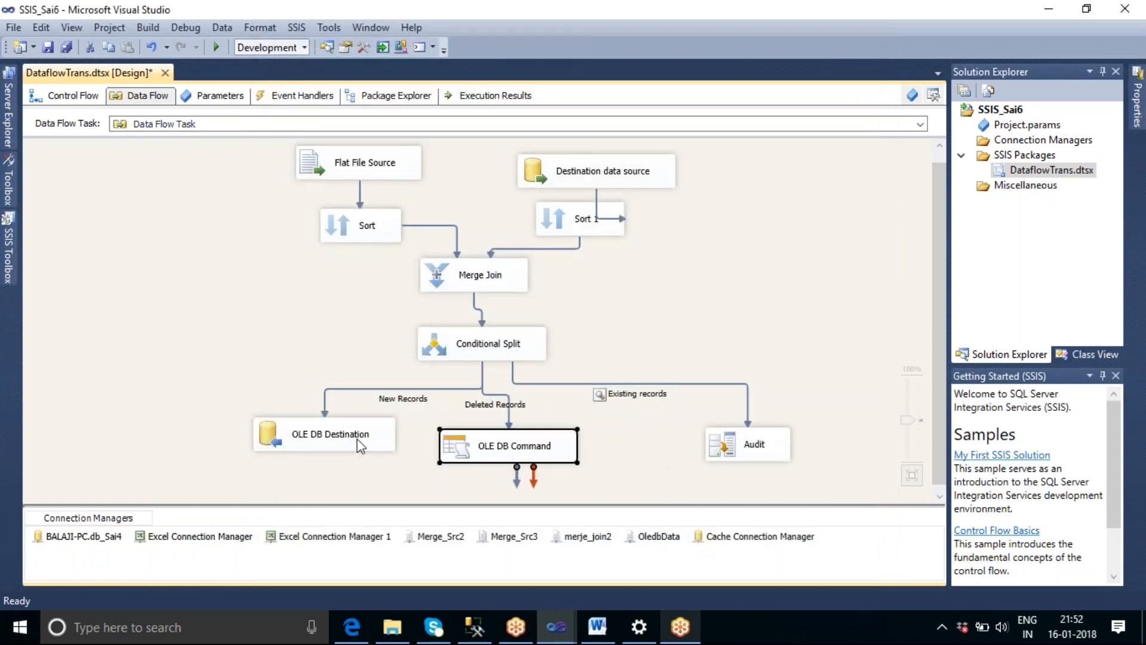
drag(357, 439, 297, 447)
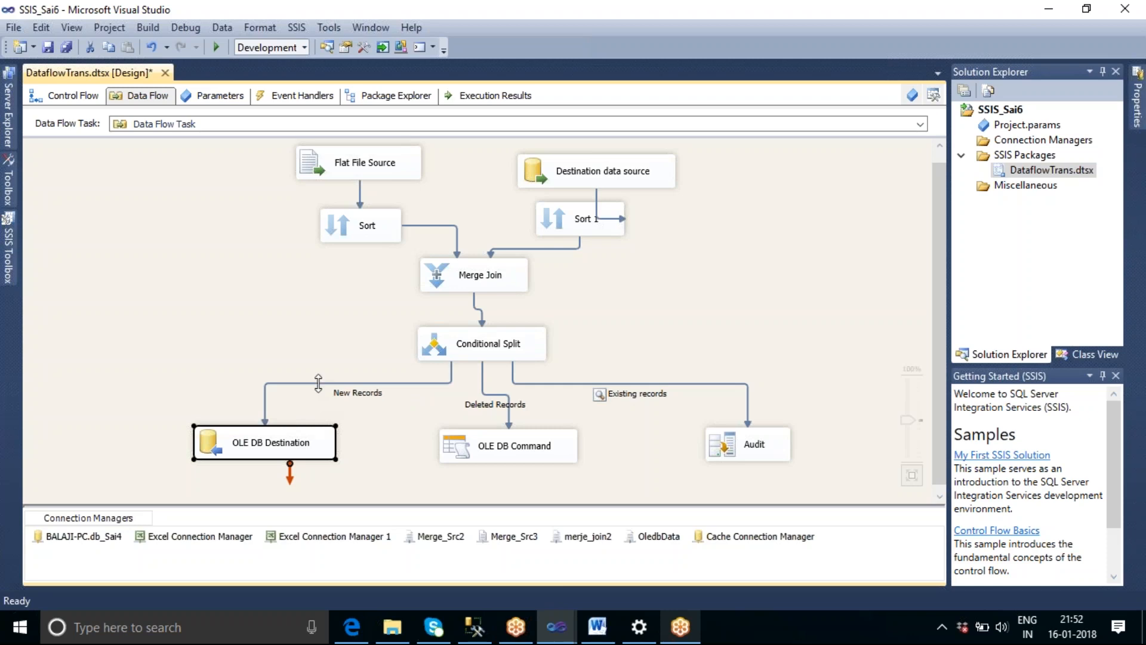
double_click(320, 383)
click(326, 180)
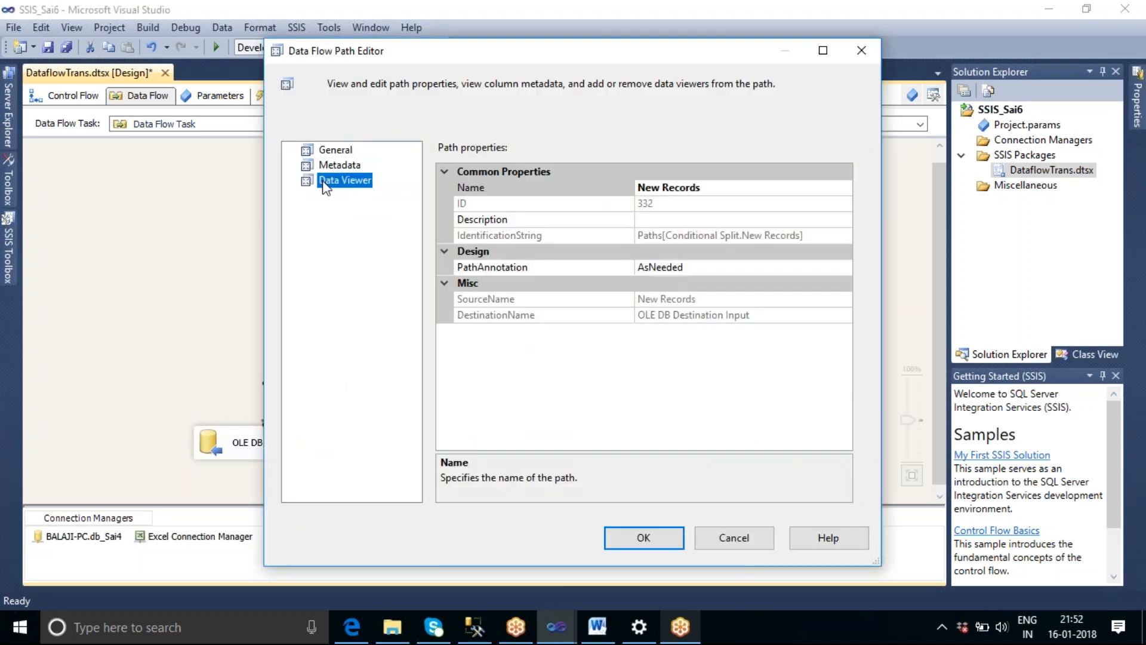
click(437, 150)
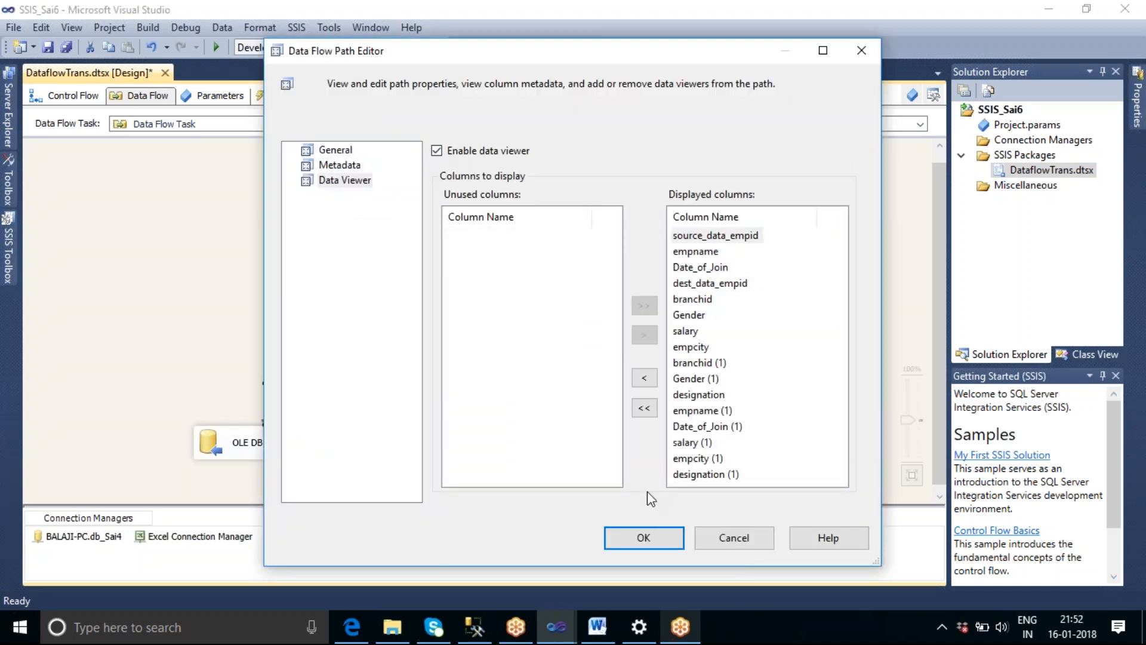
click(624, 542)
Enable a data viewer on the Deleted Records path between the Conditional Split and the OLE DB Command.
double_click(515, 459)
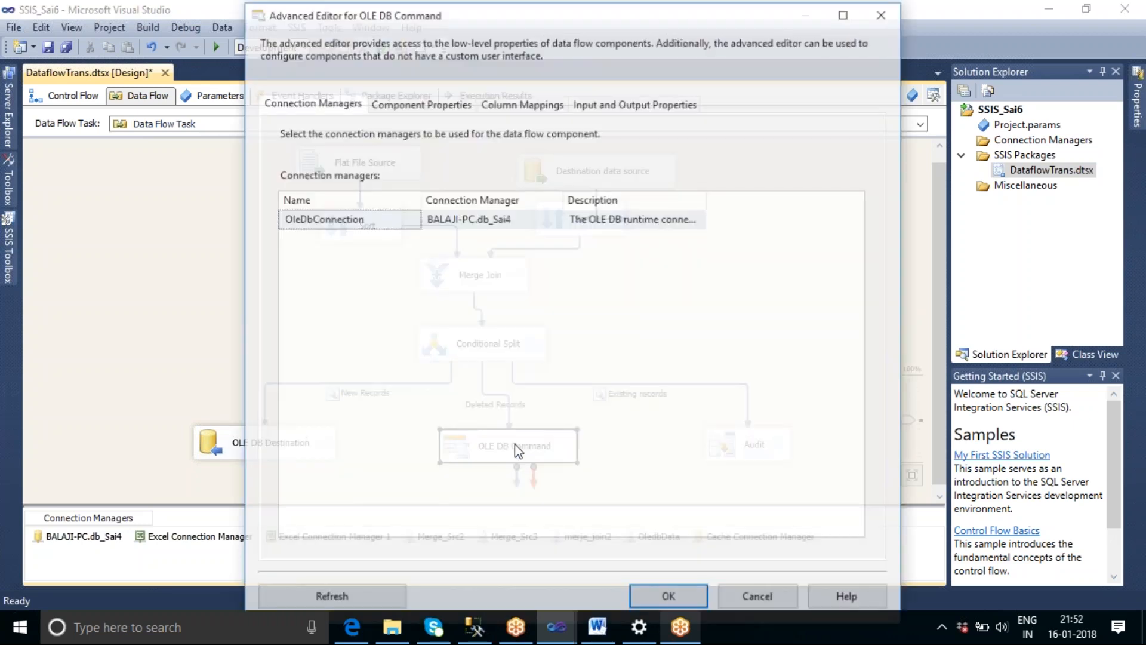
click(757, 598)
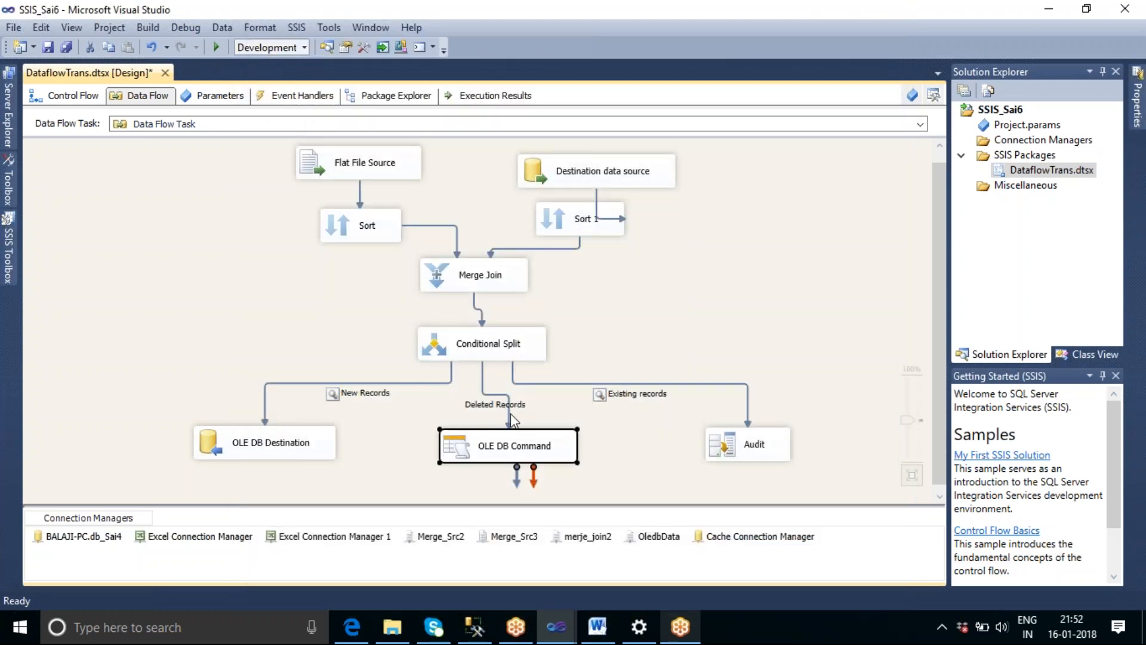
click(508, 413)
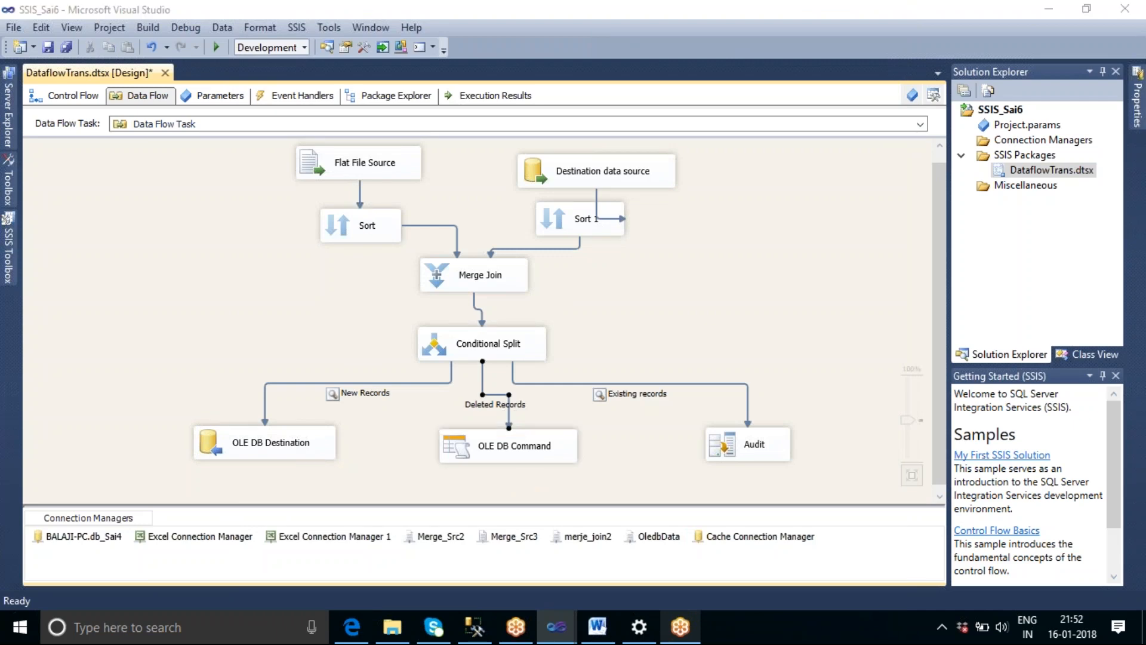
double_click(509, 413)
click(349, 181)
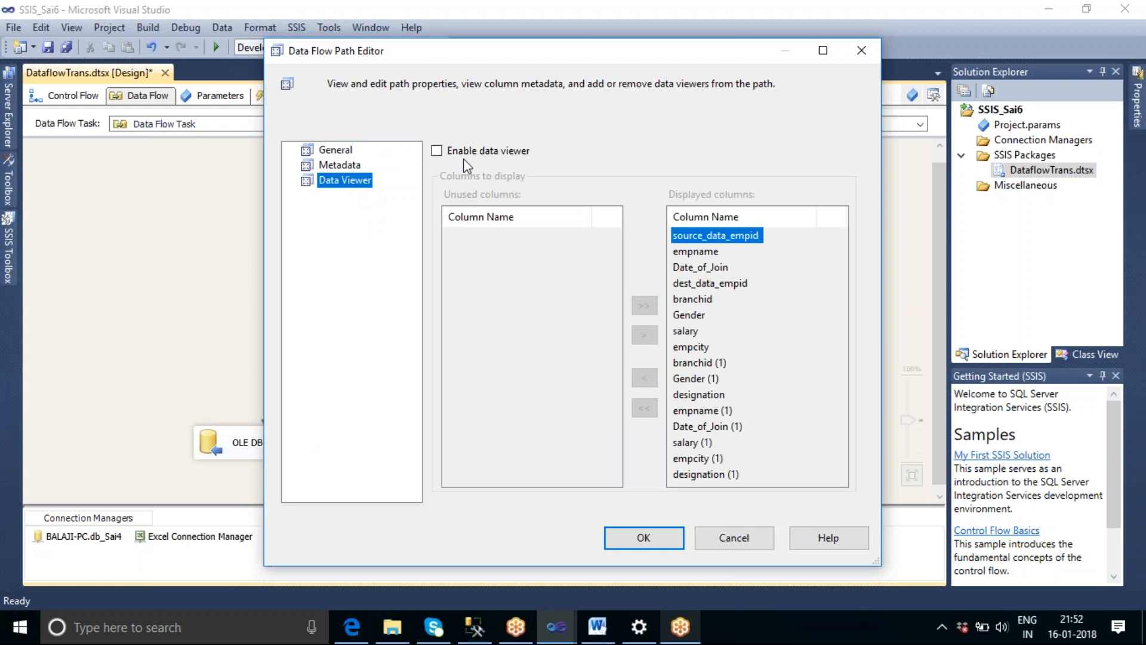
click(437, 150)
click(644, 538)
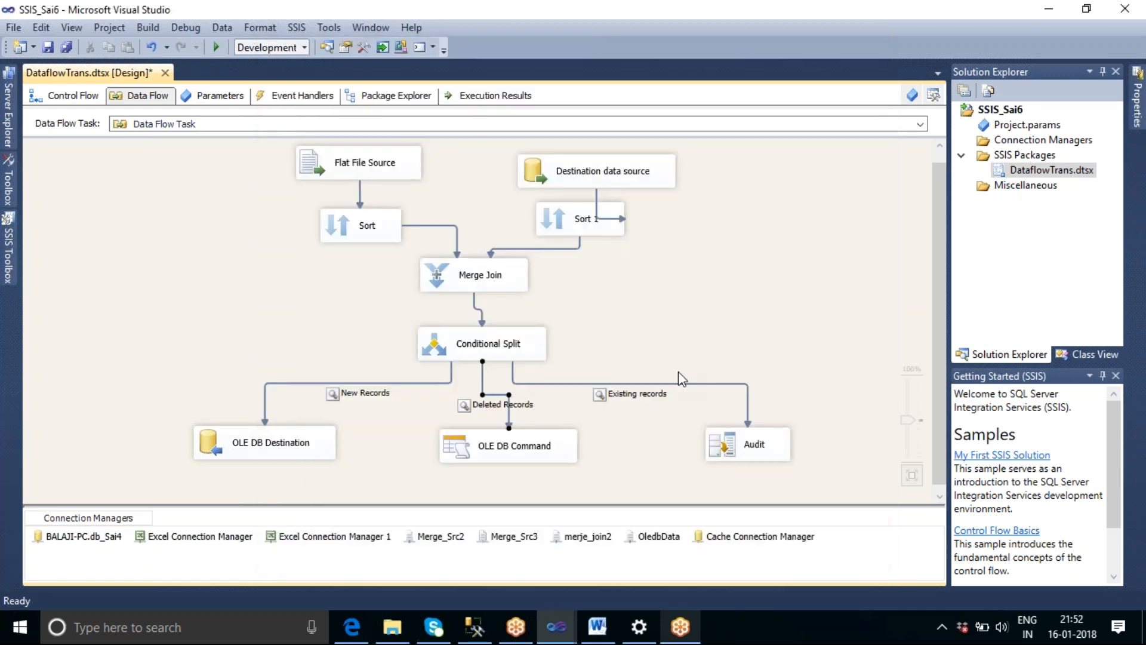
Reposition Destination data source and Sort 1 so that their connecting path runs cleanly between them.
right_click(703, 244)
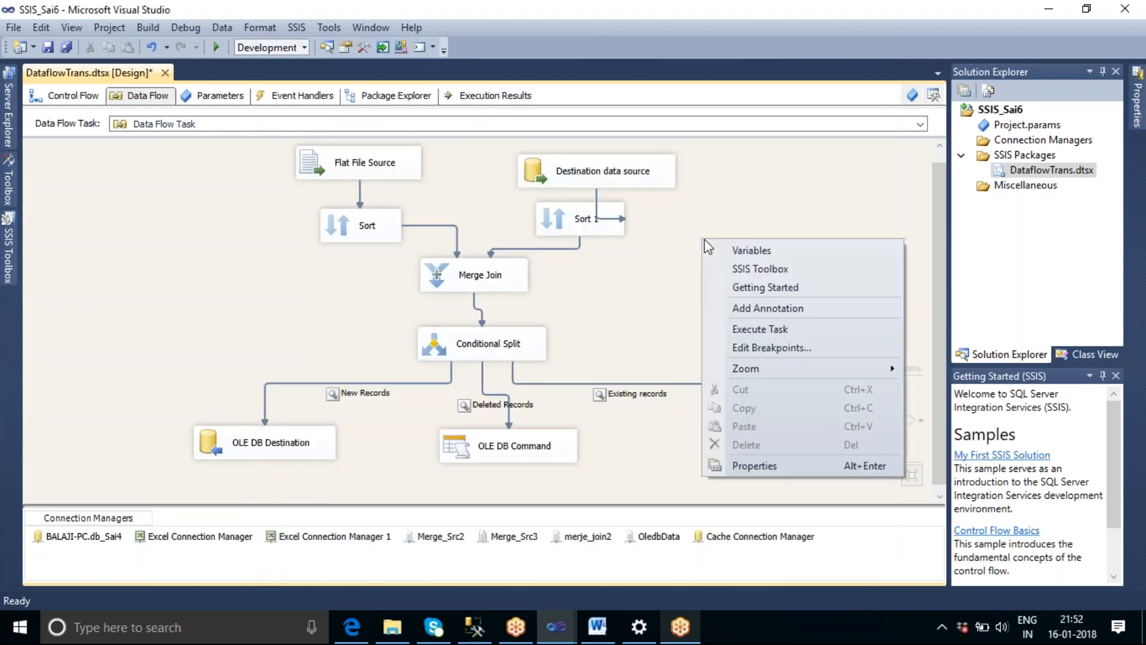
click(637, 281)
drag(597, 228, 601, 249)
drag(591, 177, 580, 163)
drag(587, 239, 580, 226)
click(685, 266)
Execute the Data Flow Task, examine the rows in the Deleted Records data viewer and close it.
right_click(687, 238)
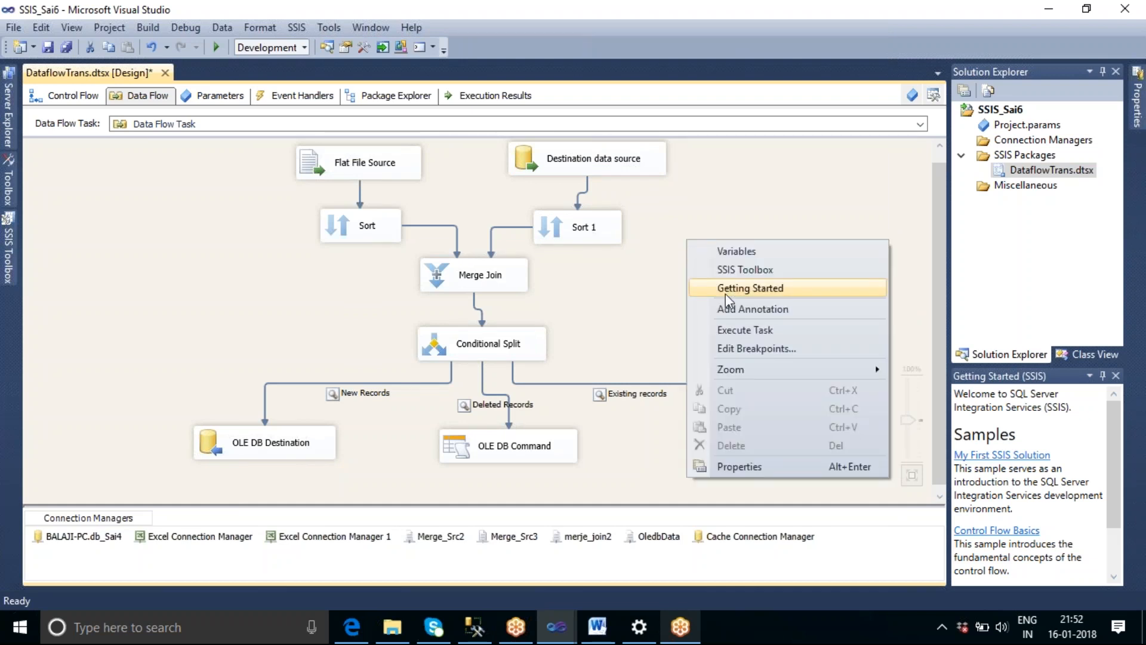
click(734, 330)
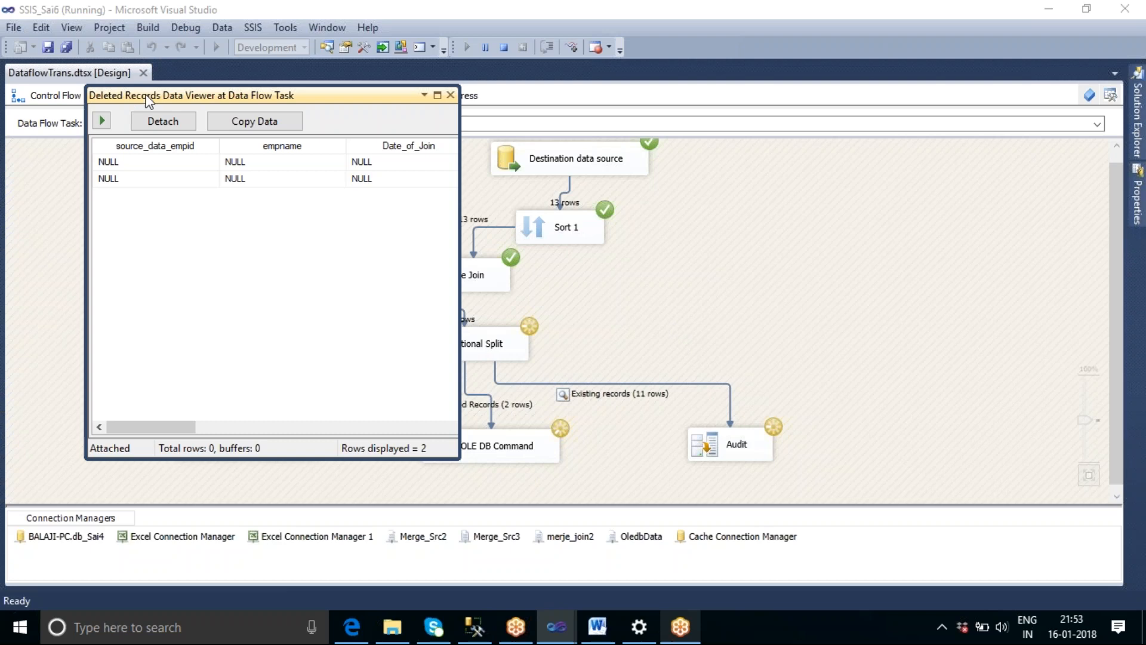
drag(459, 432, 1014, 433)
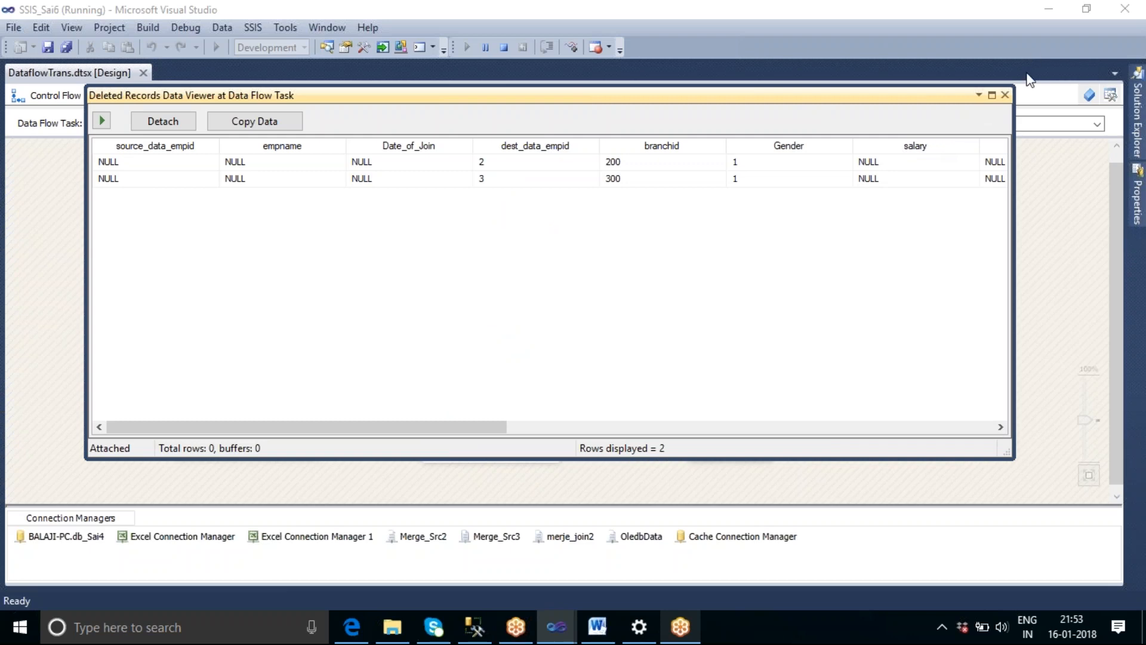
click(1006, 96)
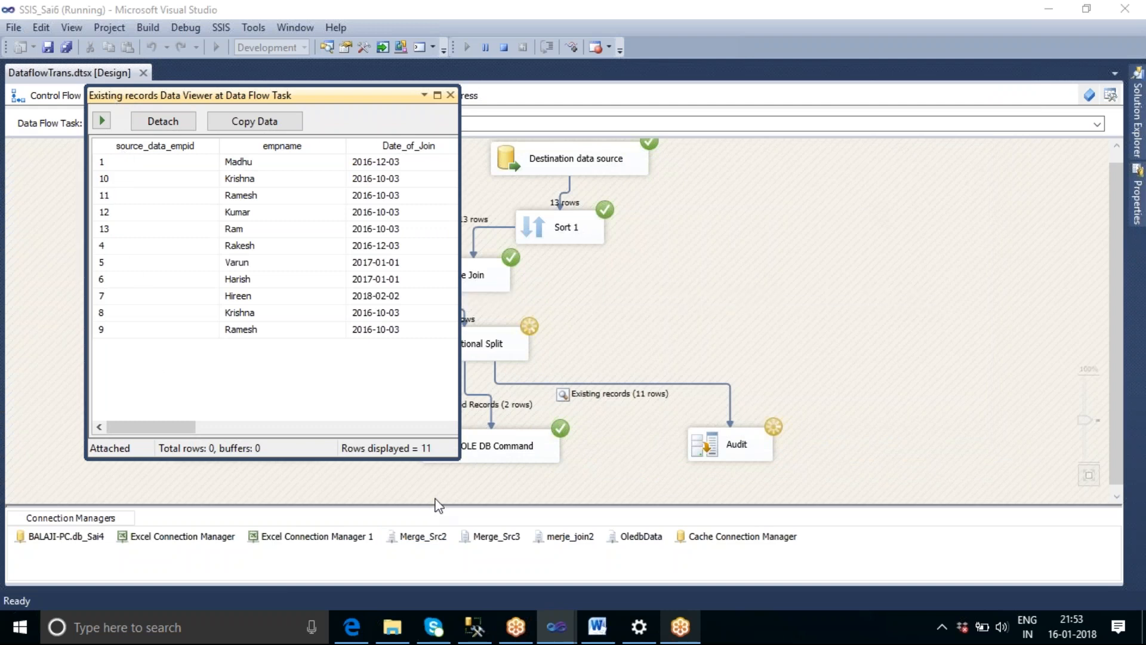
Examine the rows in the Existing records and New Records data viewers, closing each so the package run can finish.
drag(459, 448, 1004, 457)
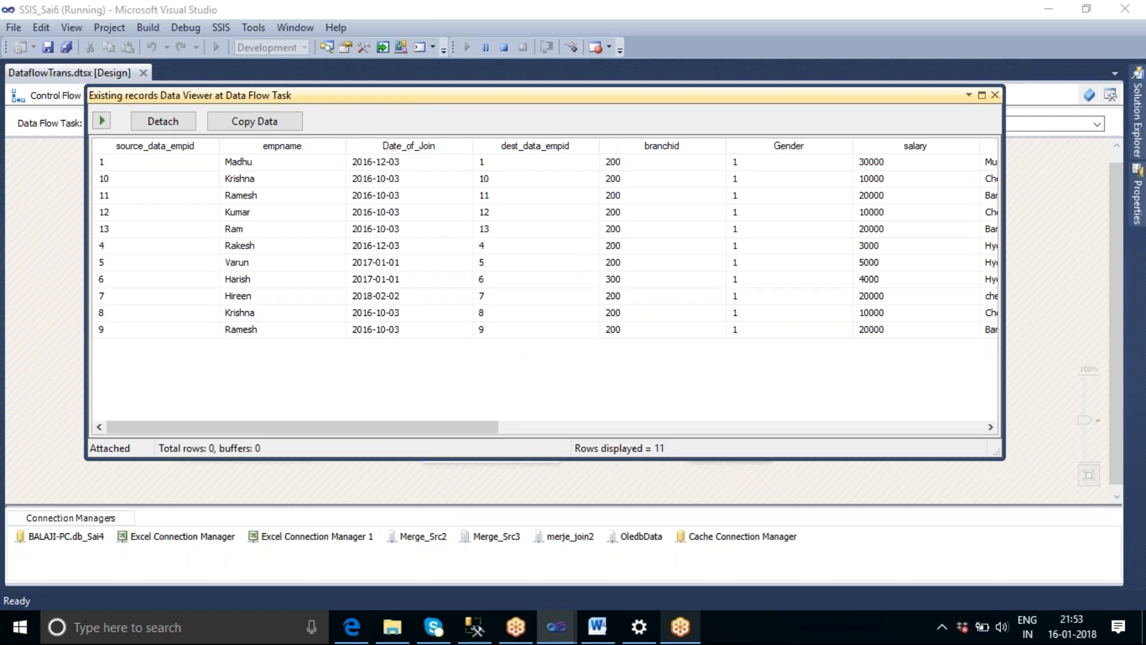
click(994, 95)
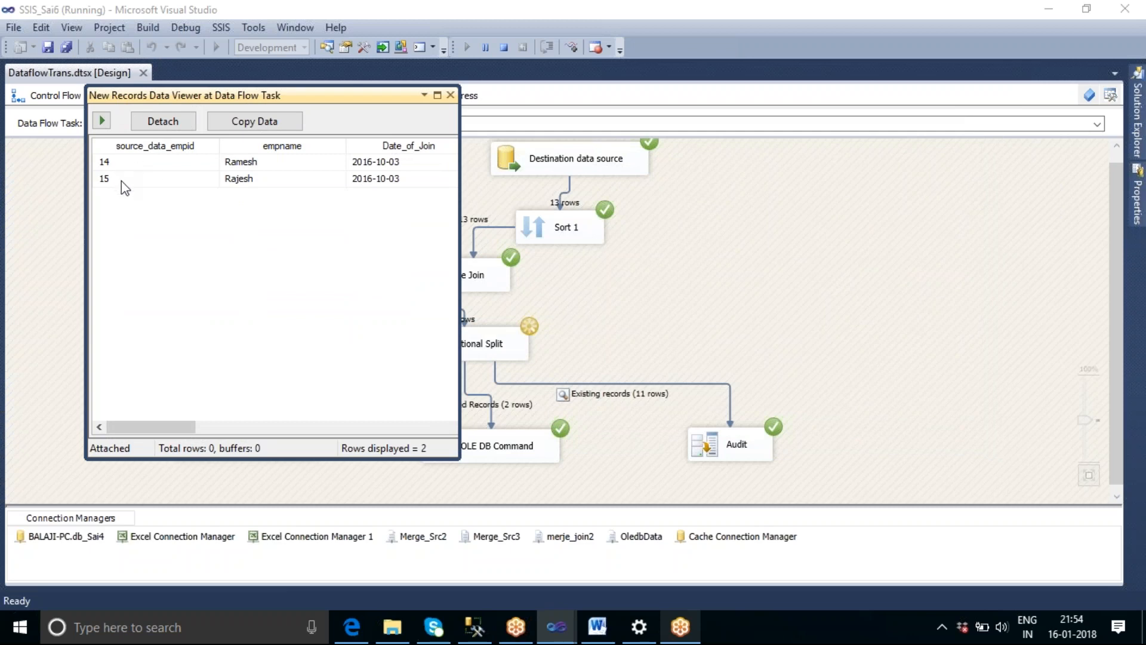
drag(457, 455, 842, 455)
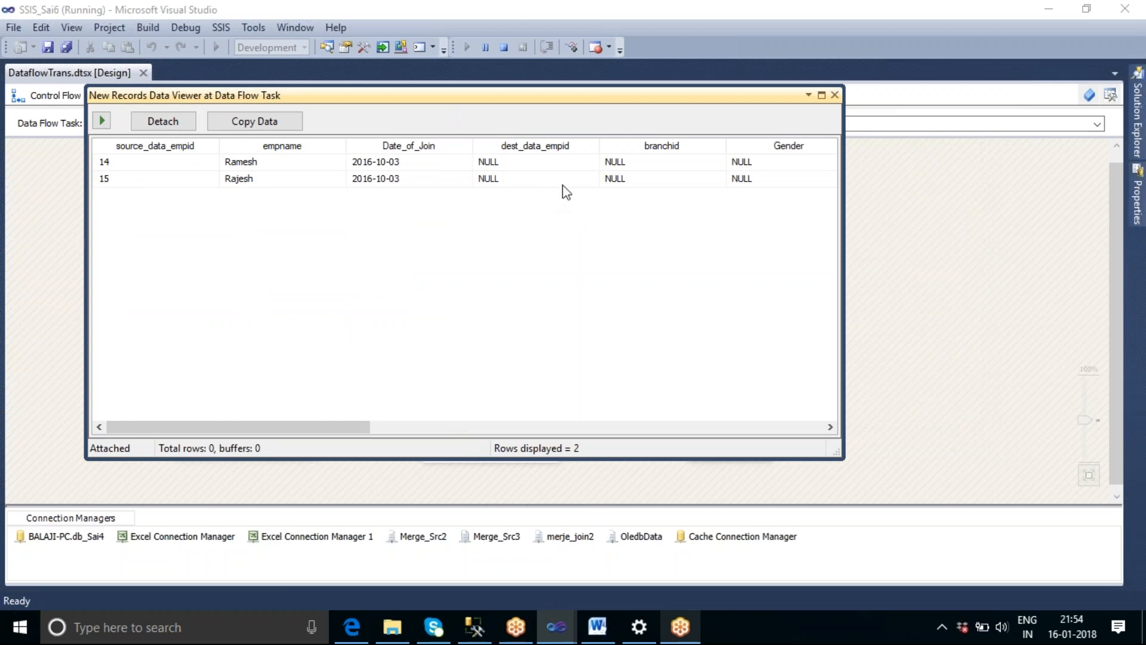
click(835, 96)
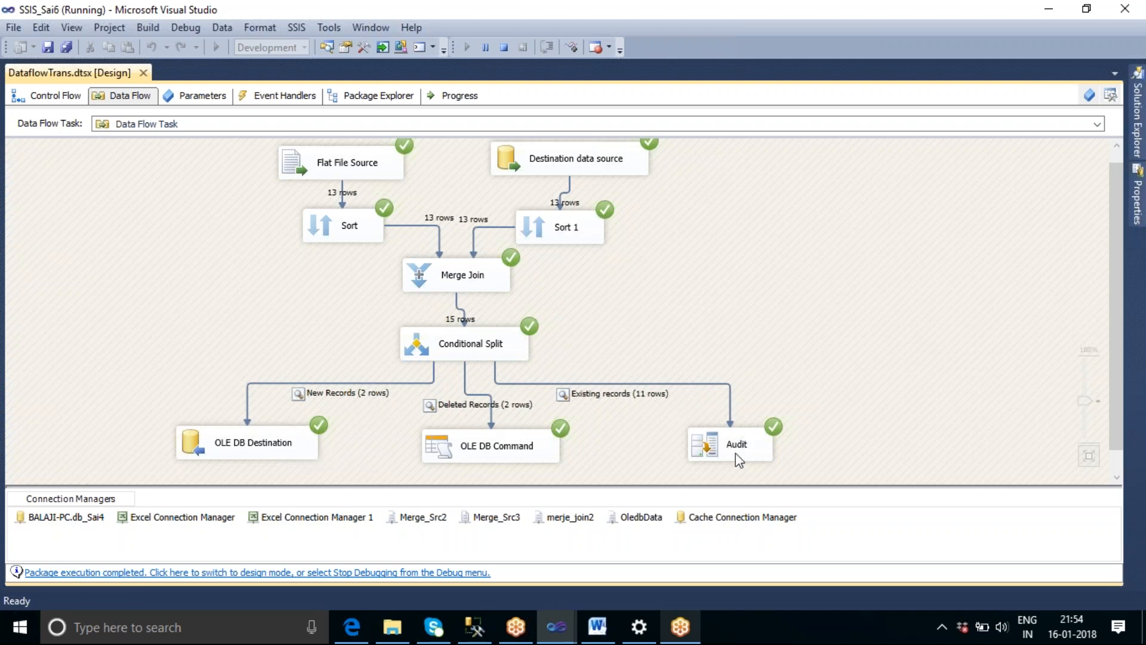
Switch to SQL Server Management Studio and rerun the select query on tbl_oledb to check the table's rows.
click(470, 635)
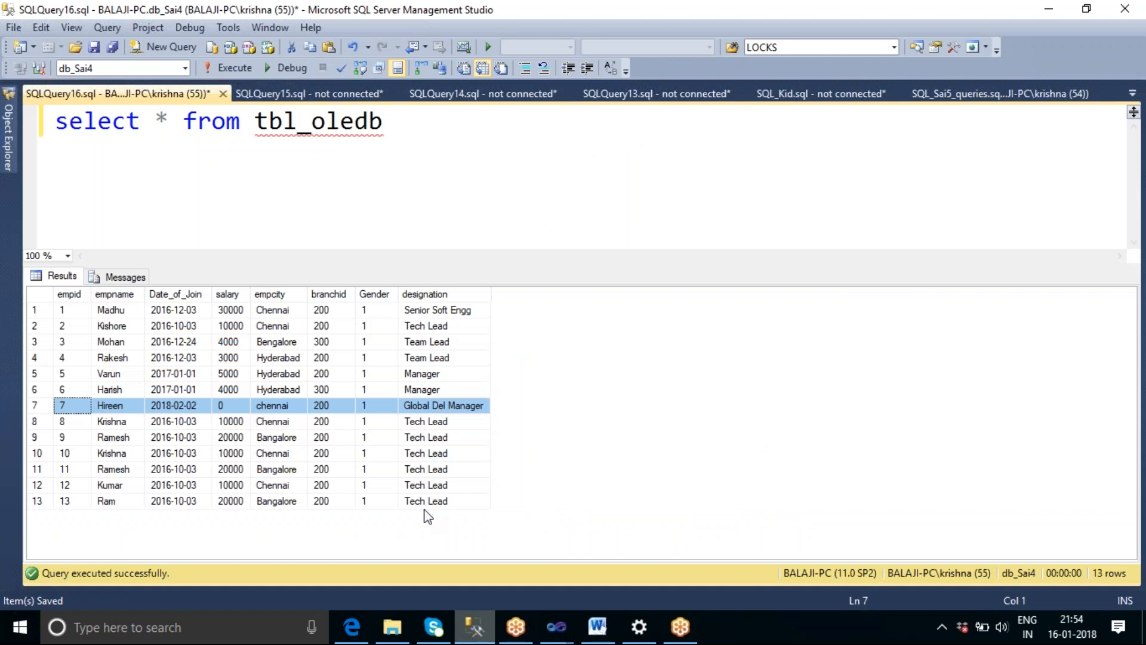
click(396, 154)
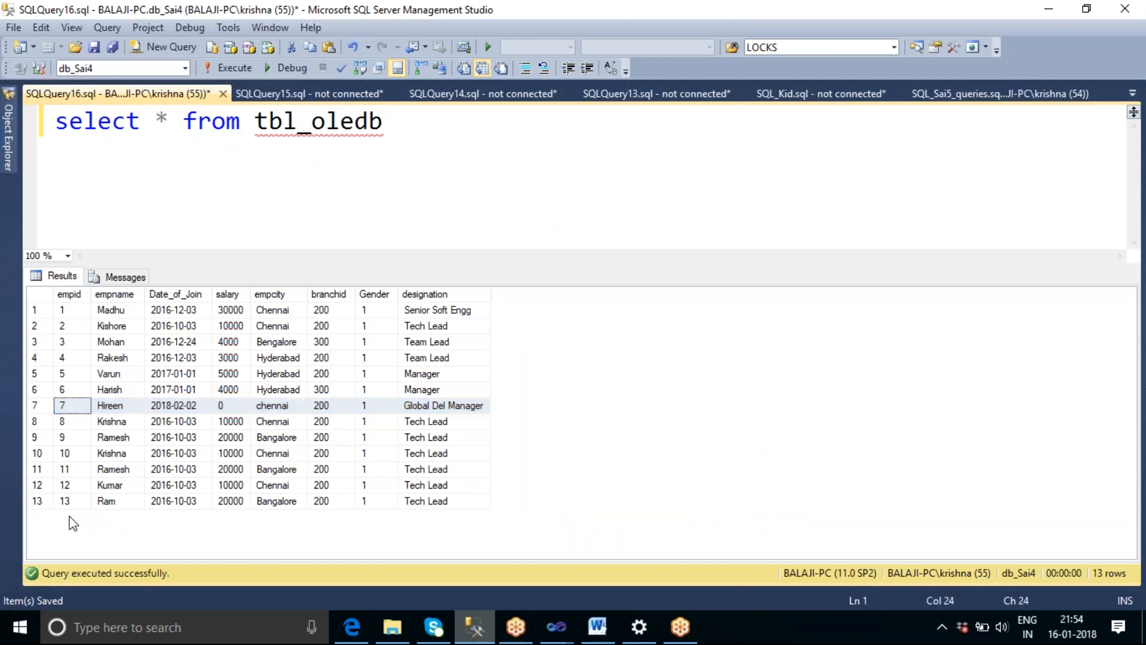
click(241, 68)
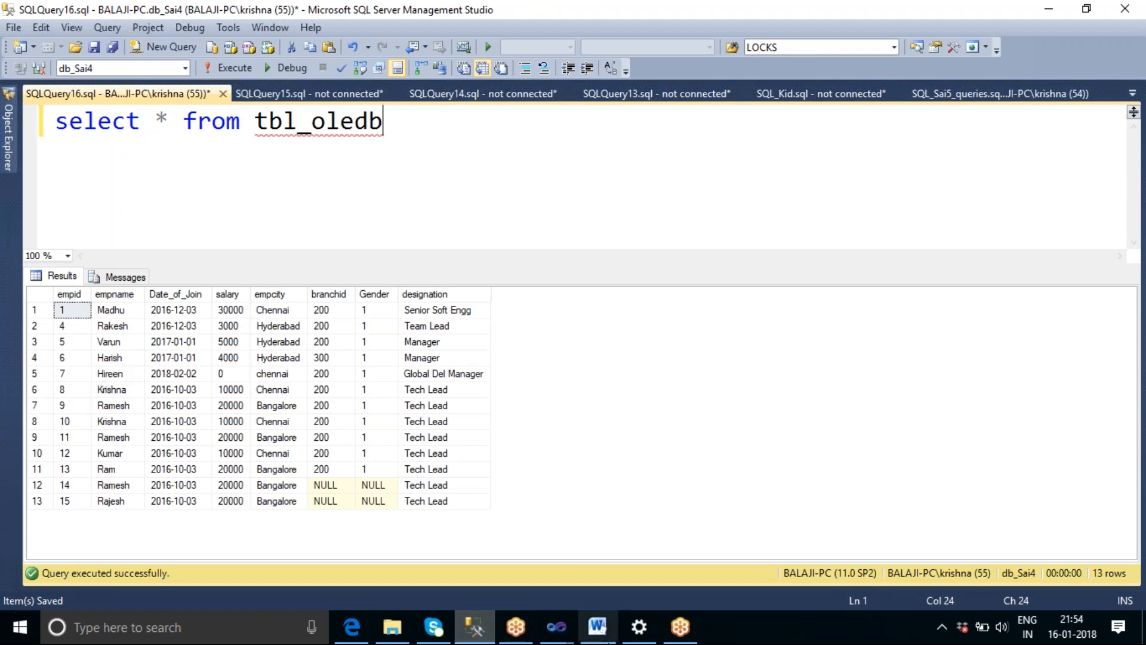
Switch back to the SSIS_Sai6 project in Visual Studio and stop debugging the completed package.
mouse_move(558, 627)
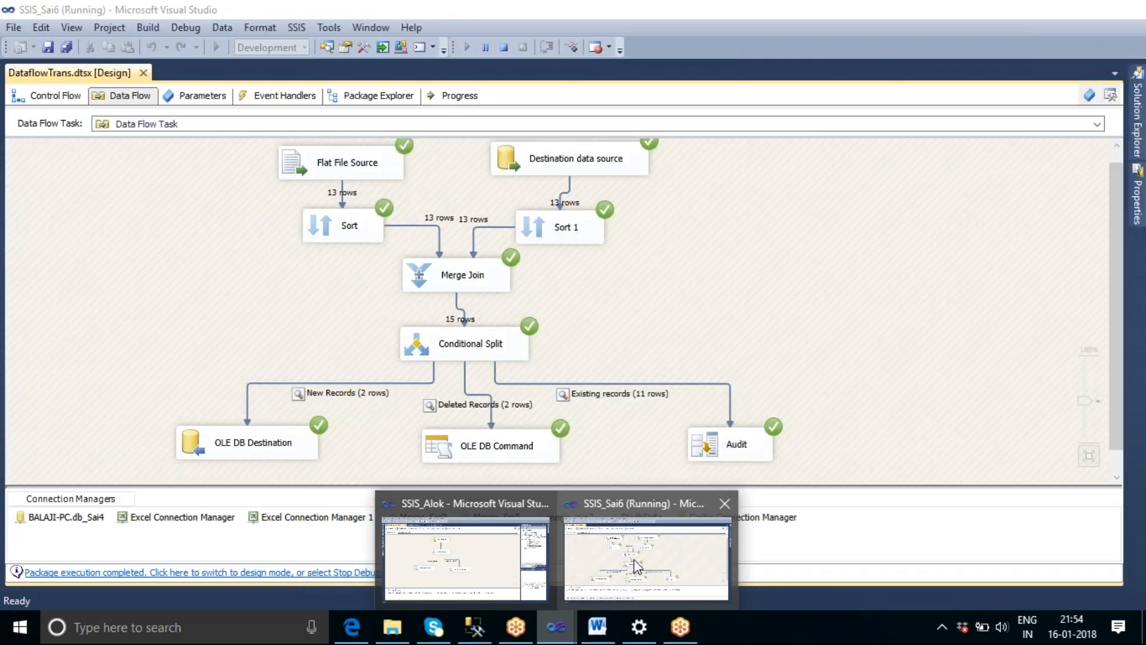
click(633, 557)
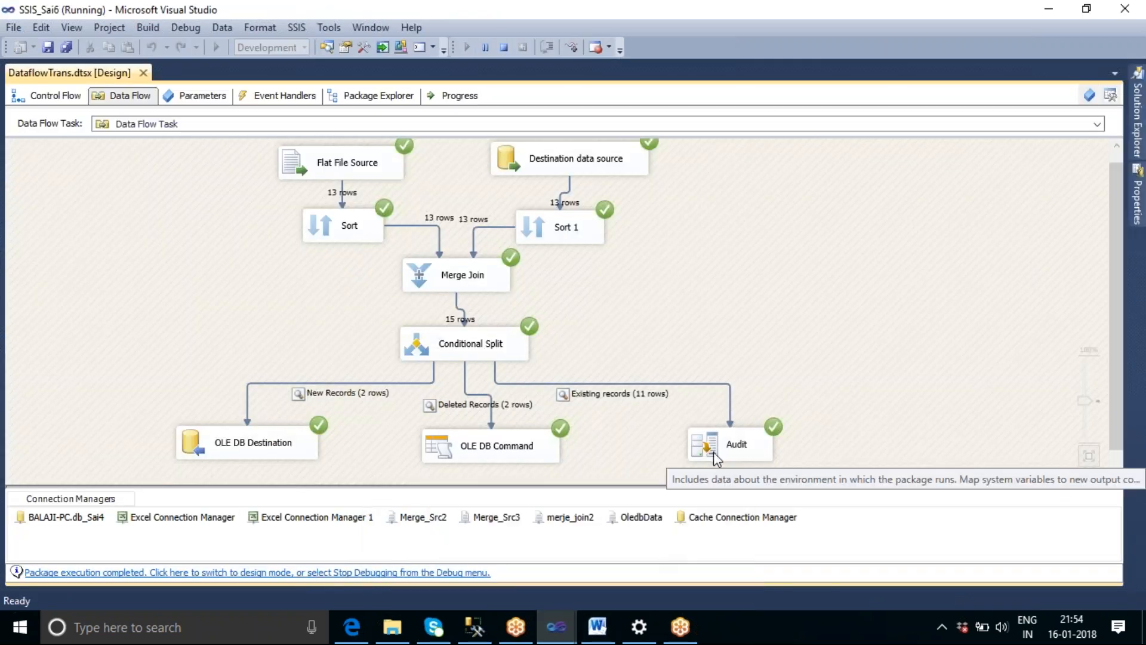
click(507, 51)
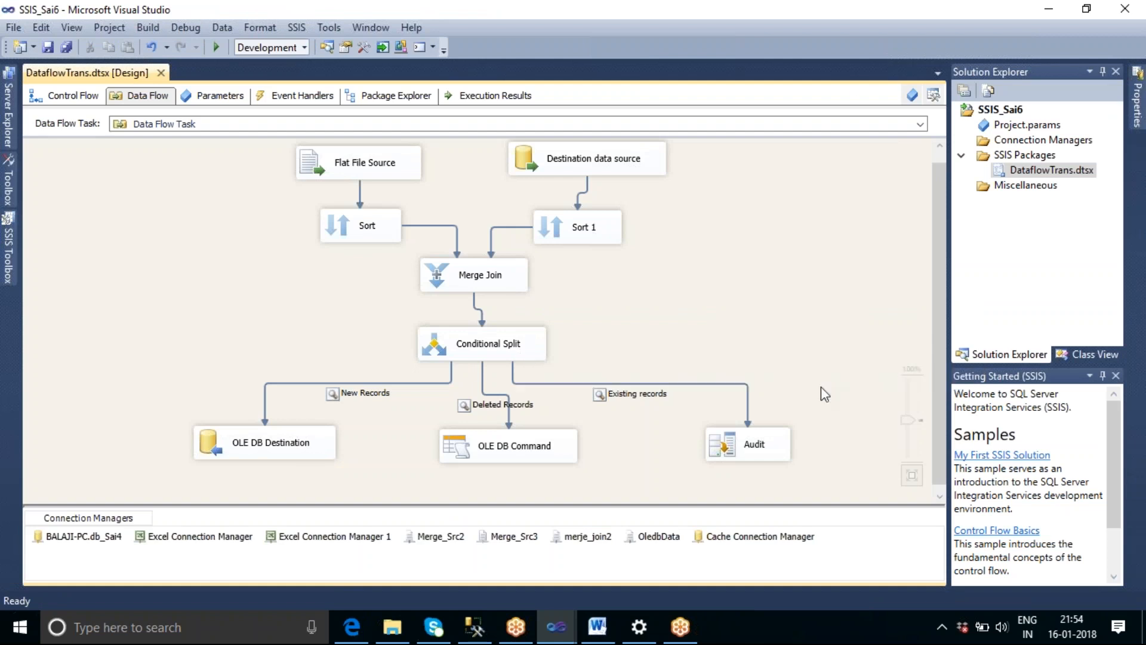
Rename the Data Flow Task in the control flow as Full Incremental Load.
click(84, 100)
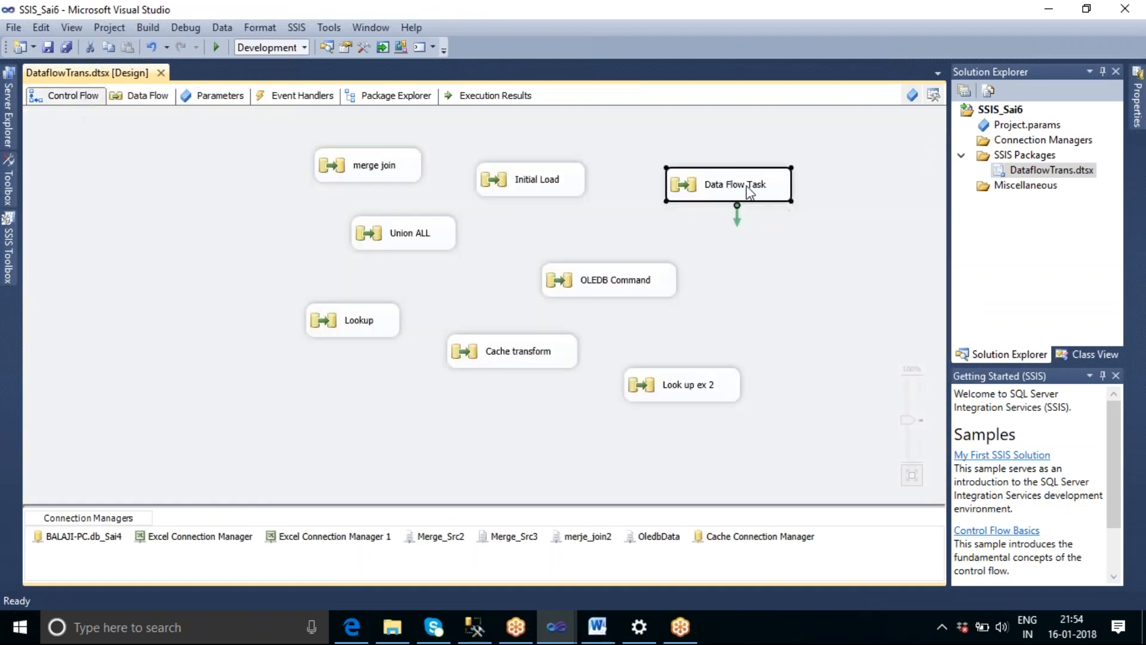
click(746, 186)
text(Fu)
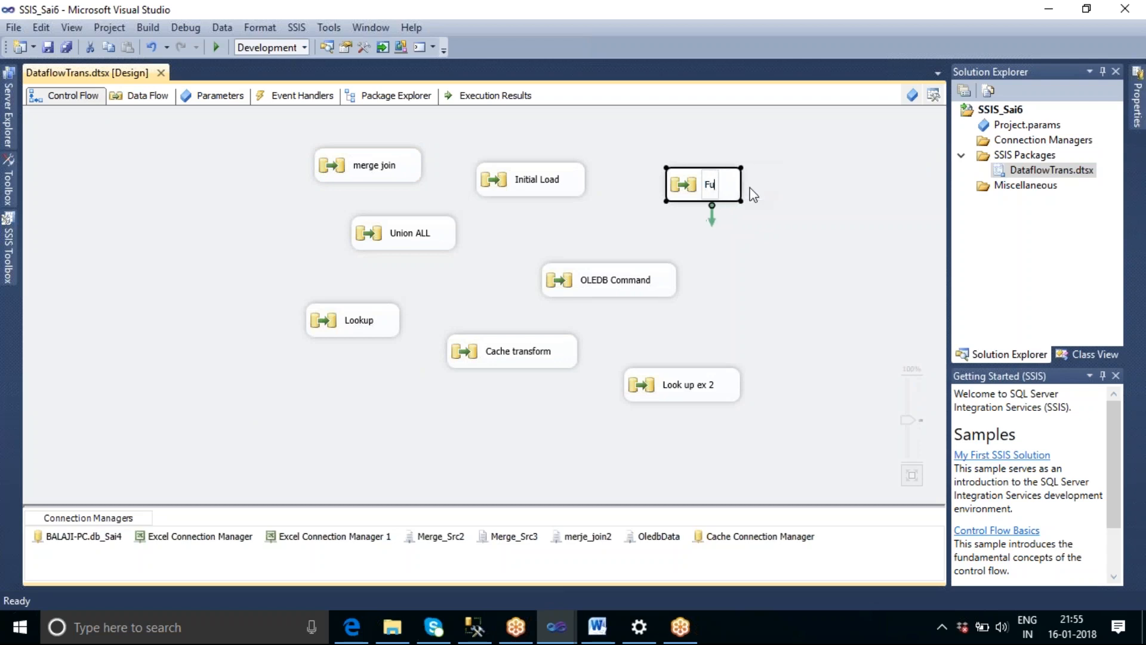
text(ll Inc)
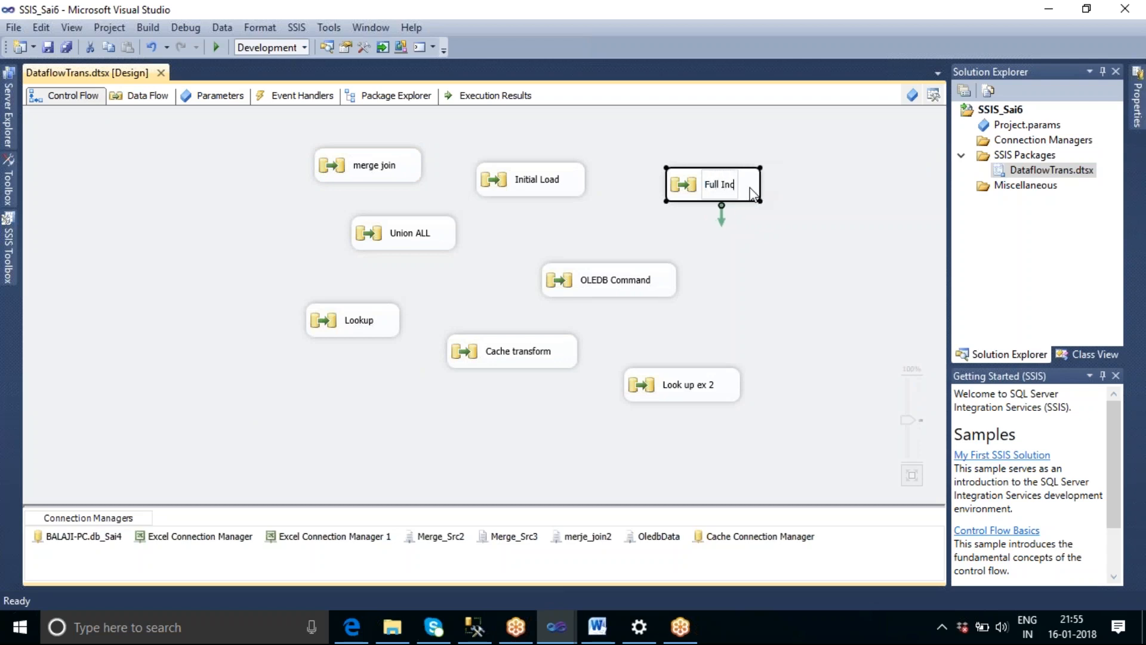
text(remental Load)
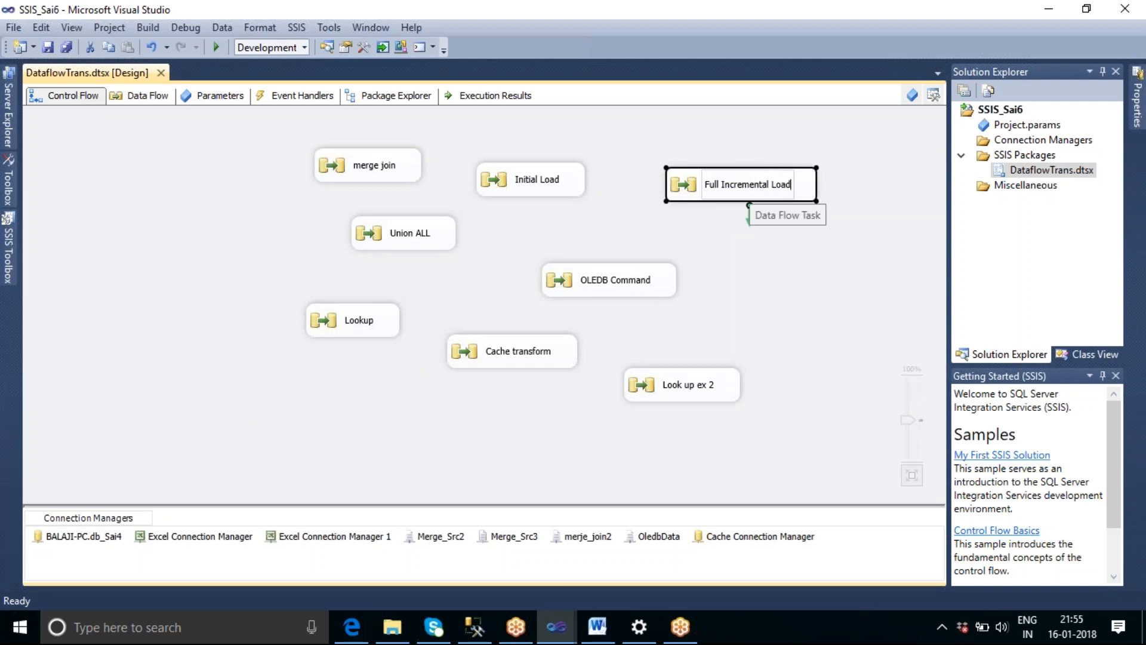
click(804, 282)
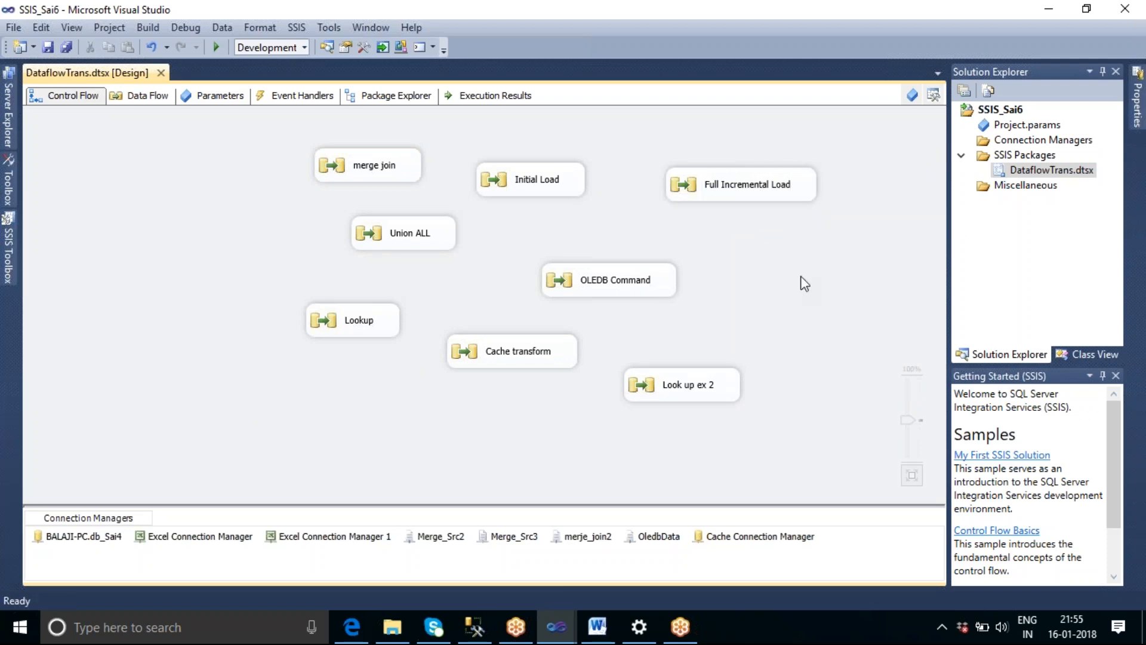
Add a new Data Flow Task to the control flow below Lookup and open its empty data flow.
click(8, 245)
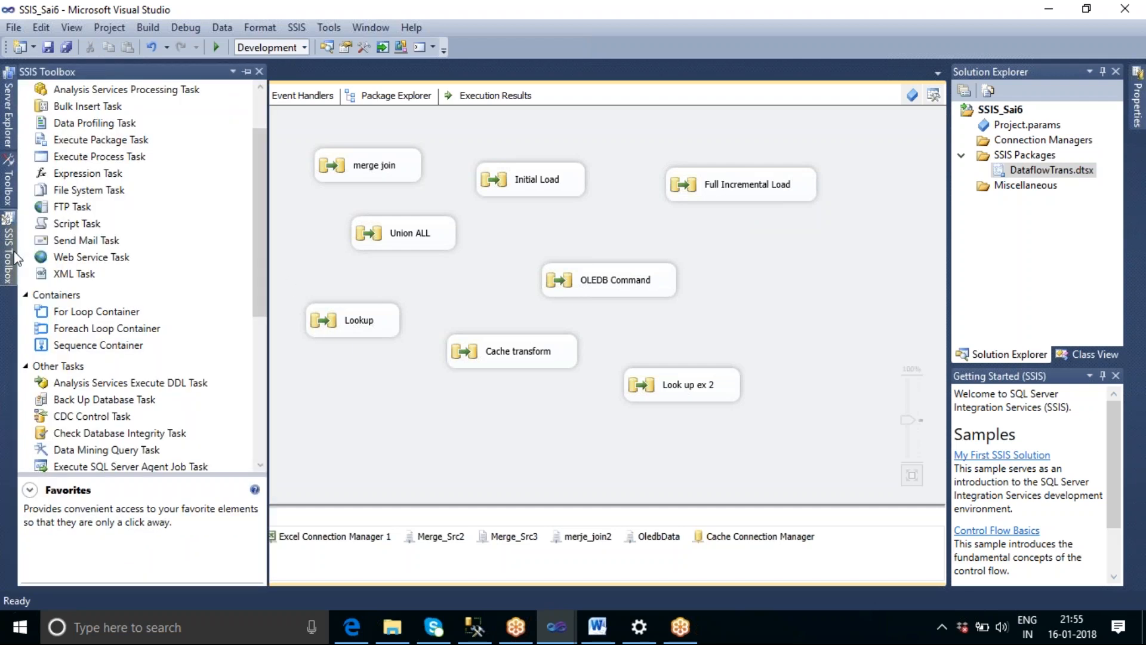
click(260, 99)
click(98, 109)
drag(97, 109, 311, 383)
click(532, 460)
double_click(392, 407)
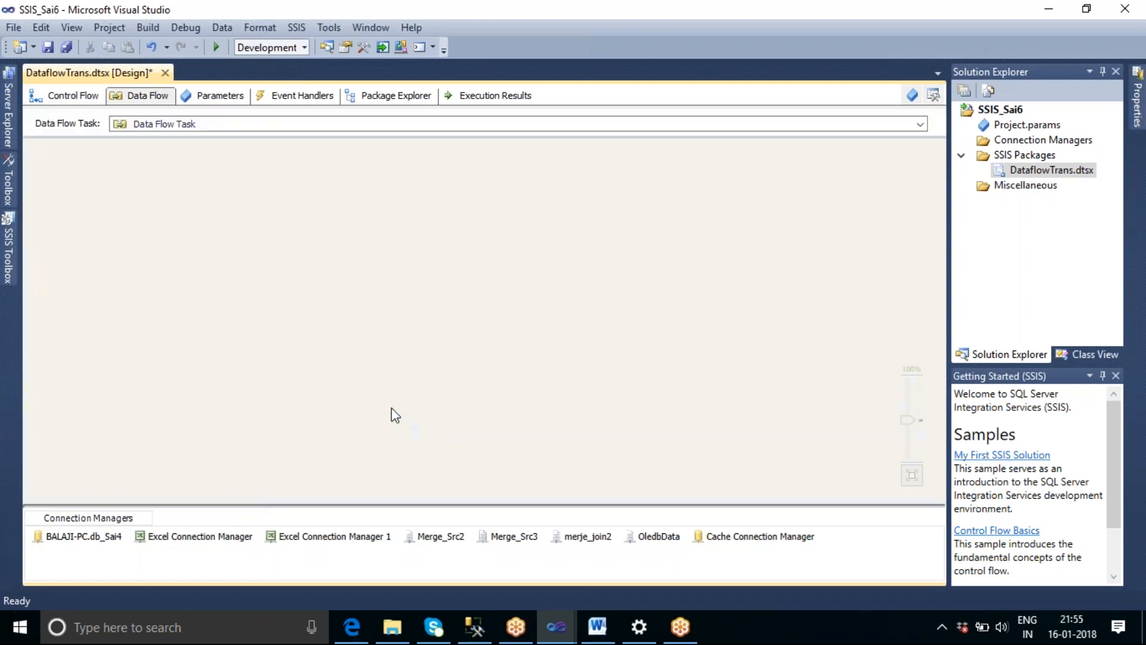
Switch to the Merge Source Files folder and open Emp_Bulk_Text.txt in Notepad.
click(10, 263)
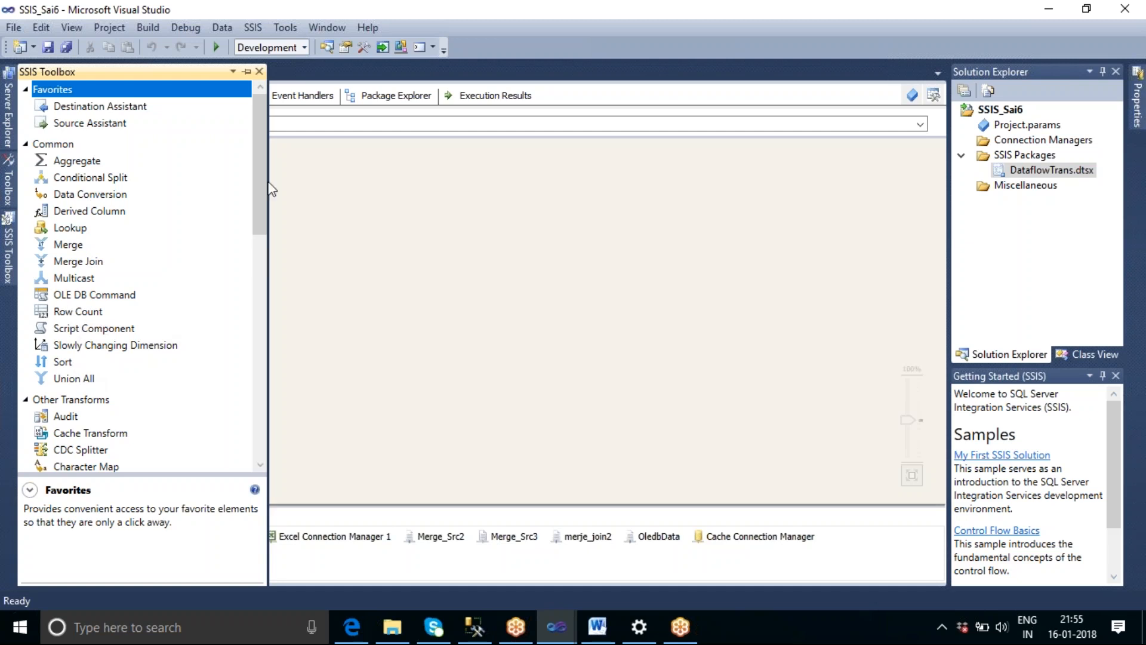
drag(266, 179, 268, 216)
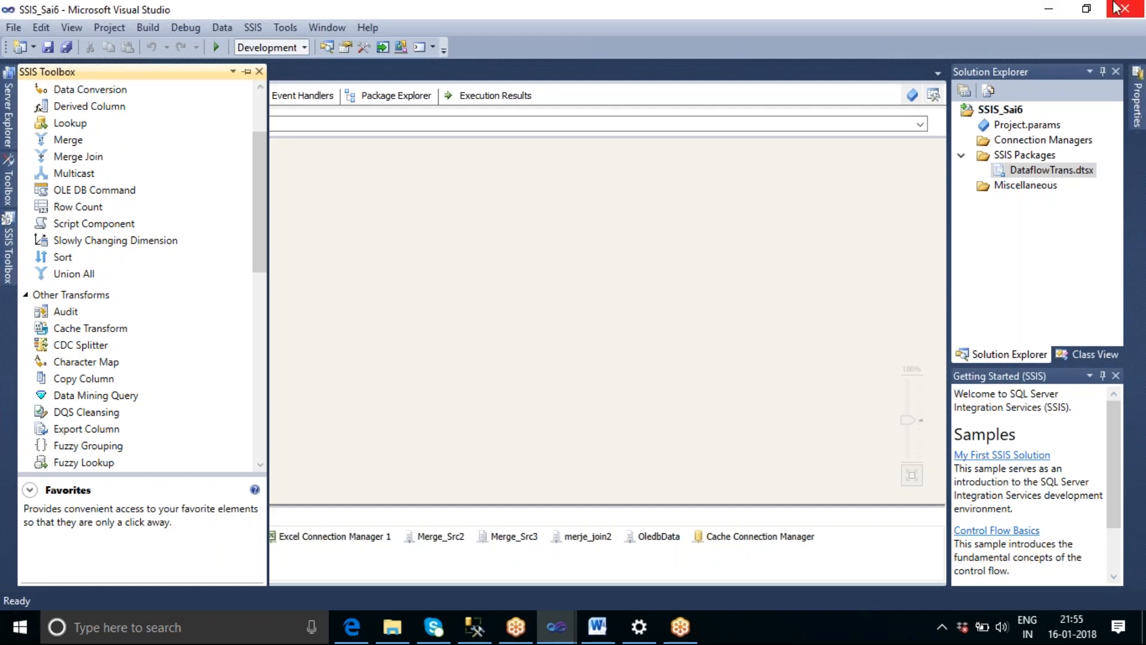
click(1052, 9)
click(1052, 8)
click(1049, 8)
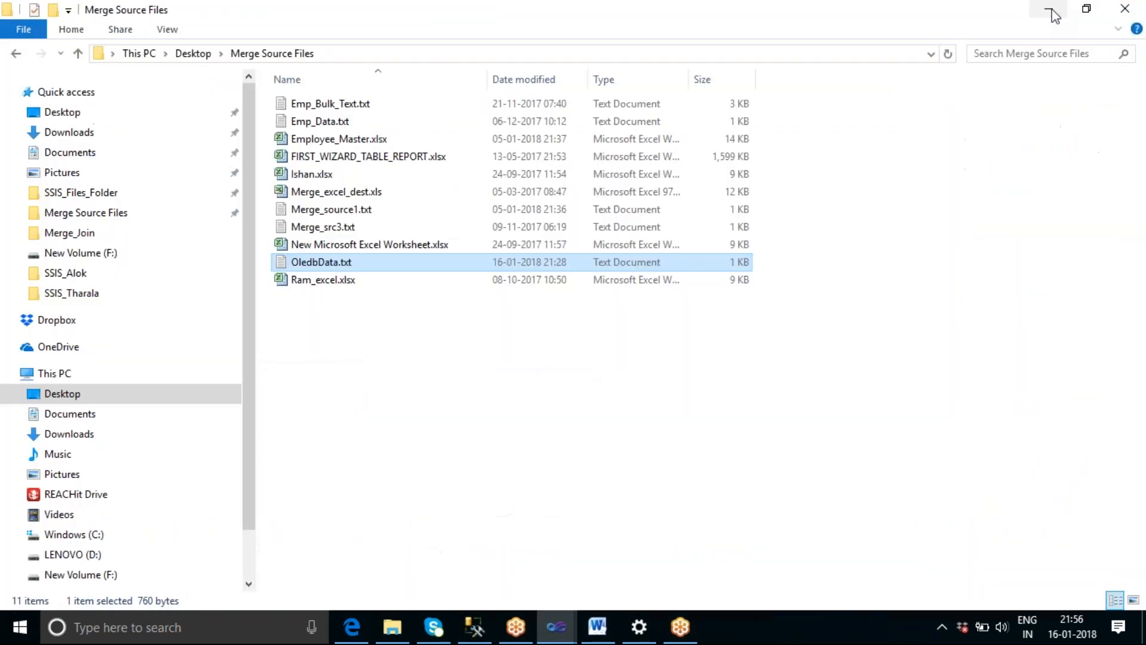
click(445, 371)
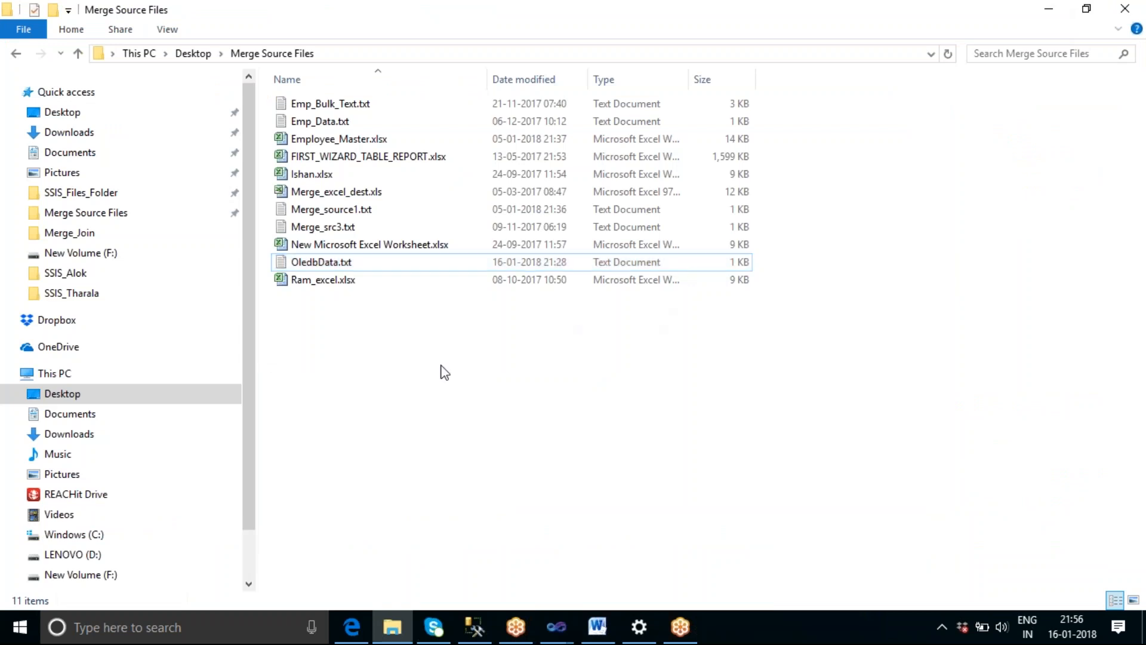
click(346, 110)
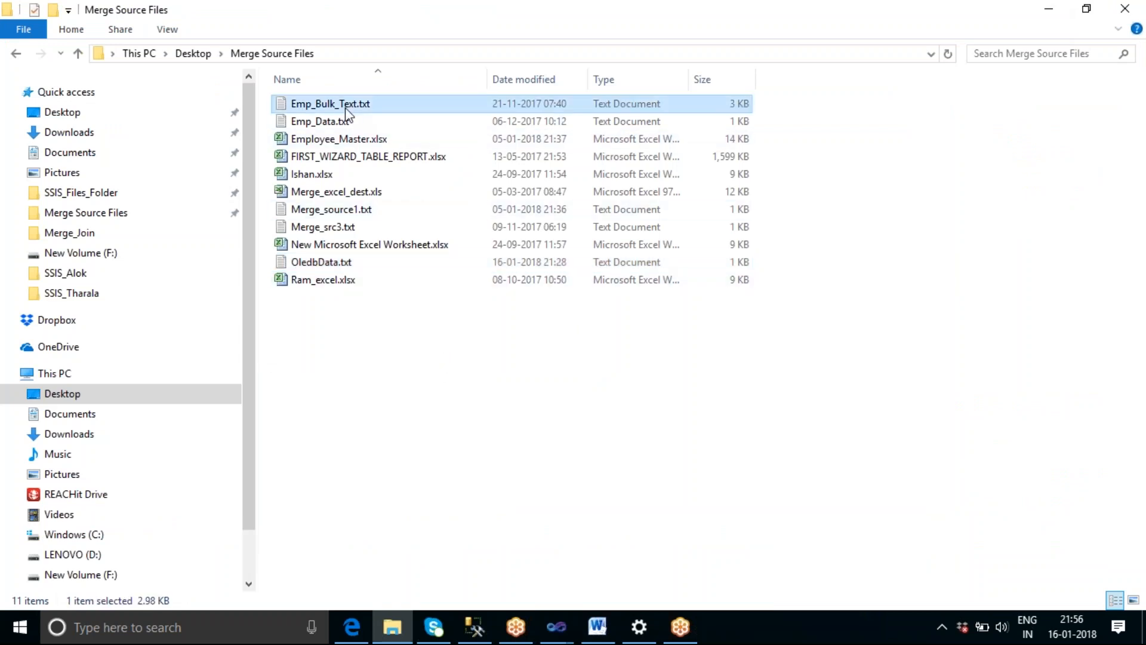
double_click(346, 110)
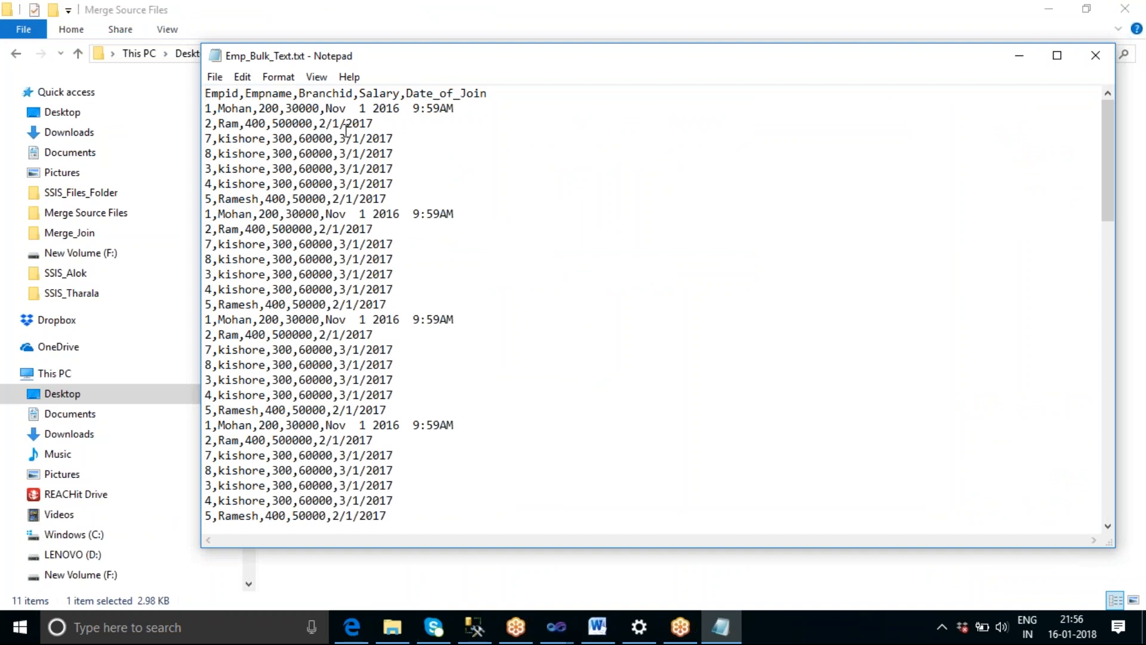
Duplicate the final block of employee rows at the end of Emp_Bulk_Text.txt, postponing the Windows update by an hour.
scroll(723, 326, down, 14)
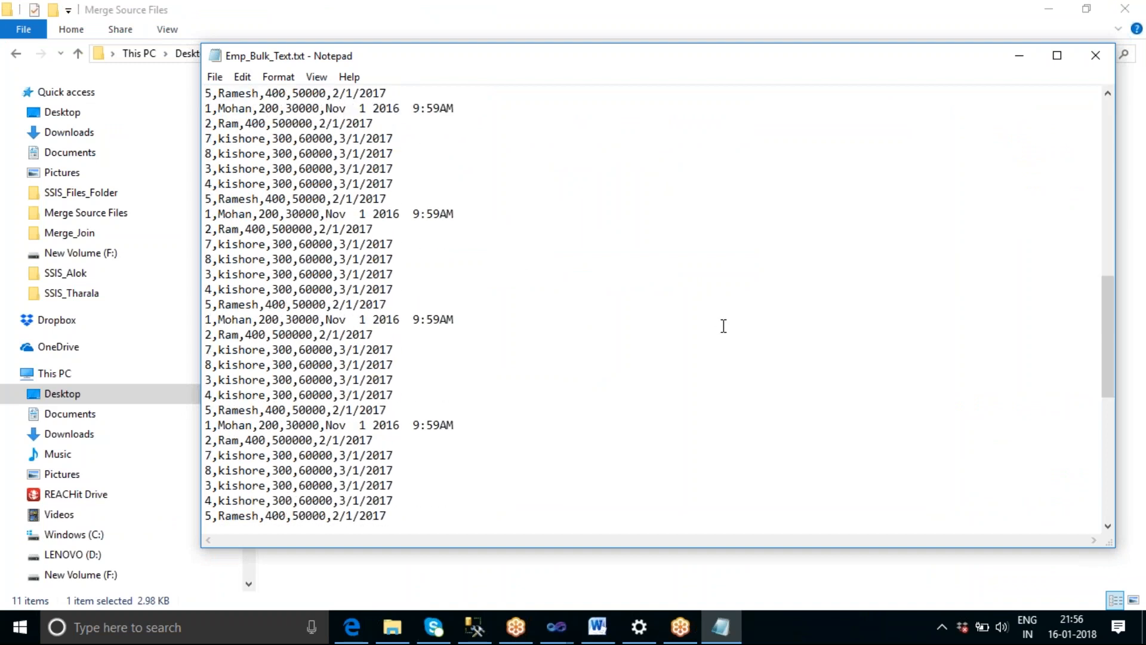
scroll(724, 326, down, 10)
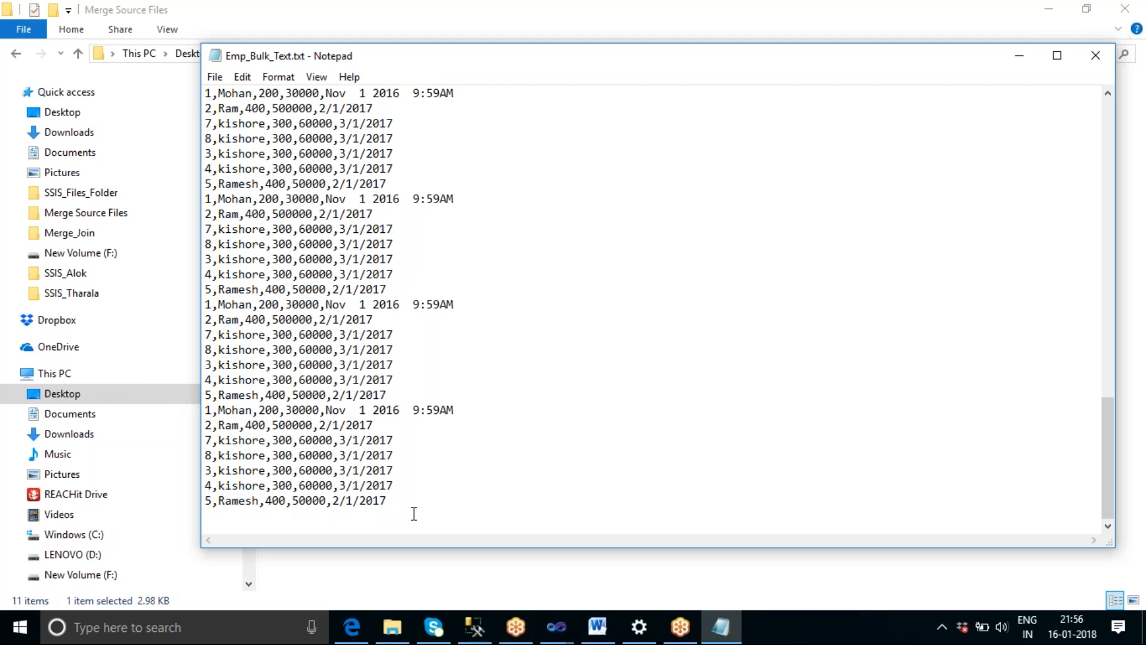
drag(386, 501, 197, 104)
click(355, 156)
drag(386, 501, 204, 93)
key(ctrl+c)
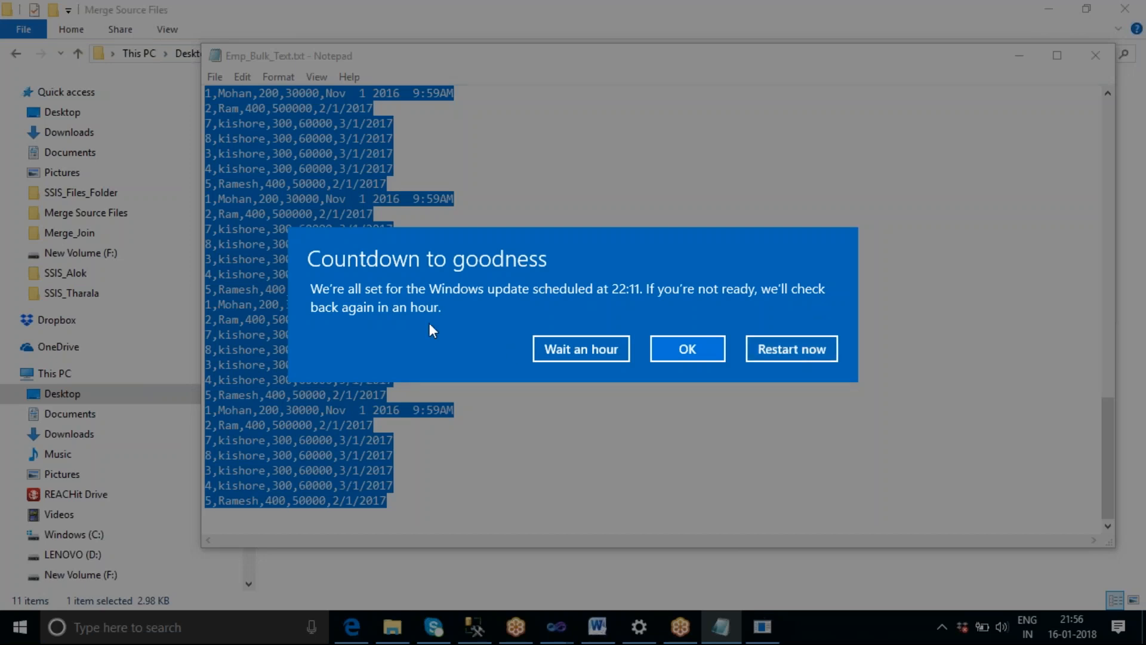
click(602, 349)
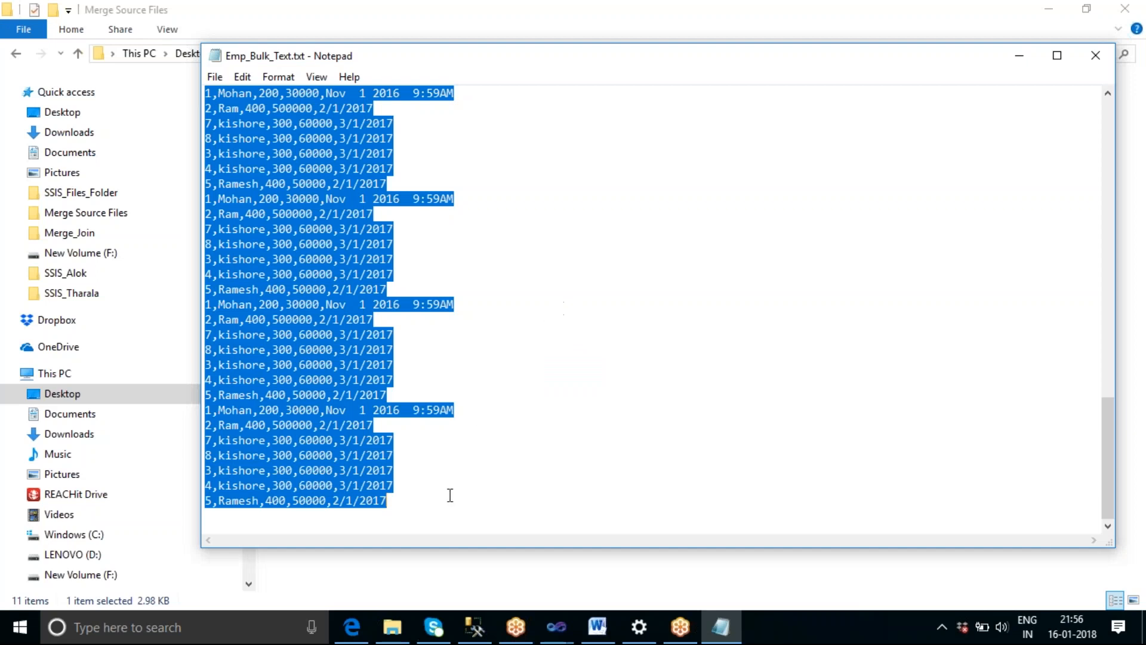
click(433, 515)
key(Return)
key(ctrl+v)
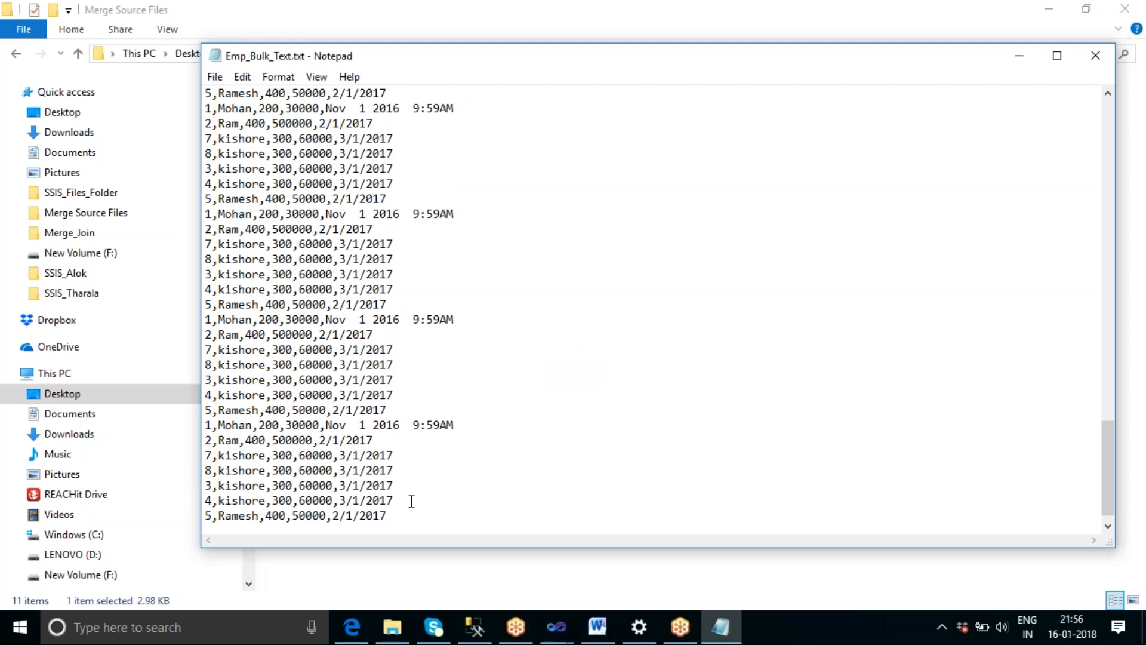
key(Return)
key(BackSpace)
key(Return)
key(BackSpace)
Save Emp_Bulk_Text.txt, look over its rows back to the header and close the file.
scroll(601, 391, up, 15)
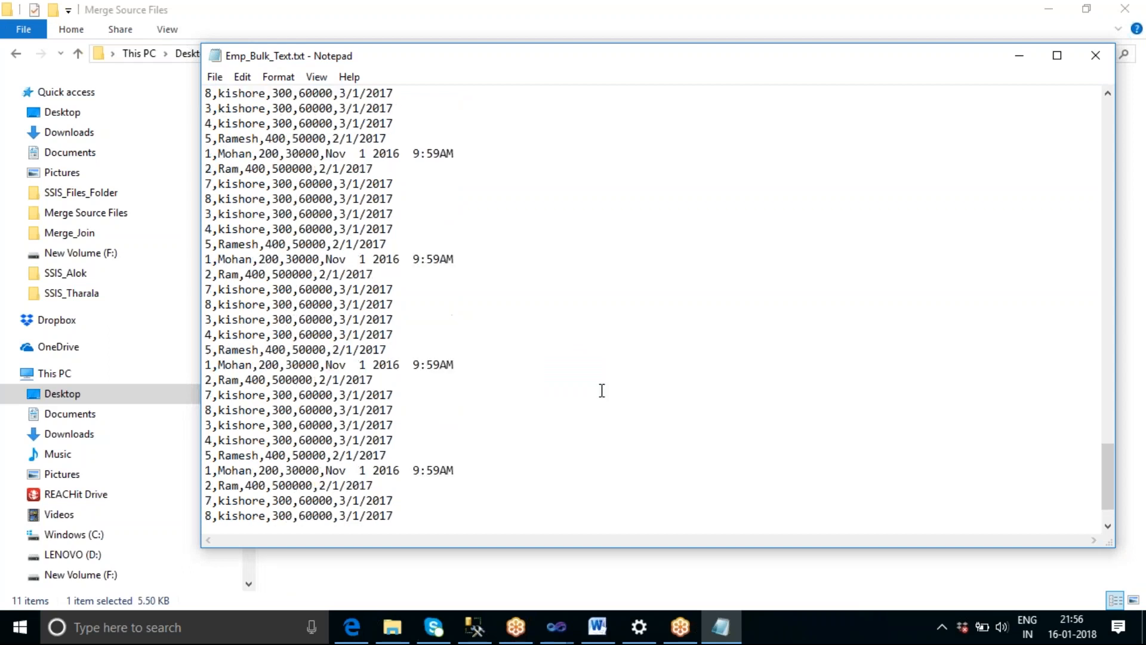
scroll(601, 391, up, 20)
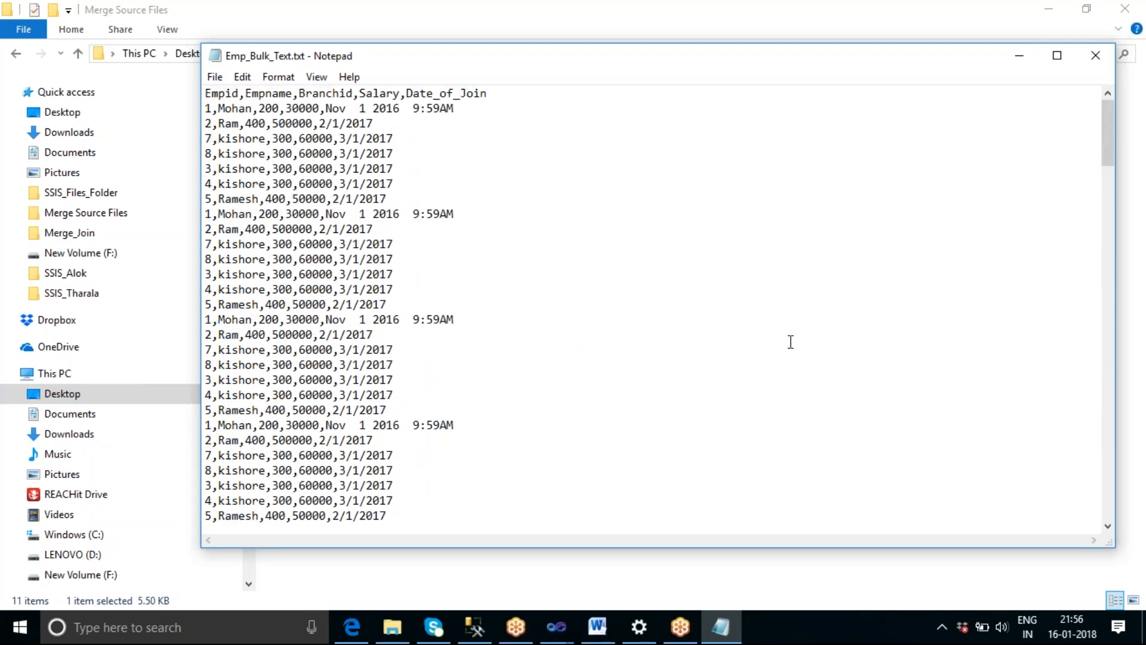
click(1096, 56)
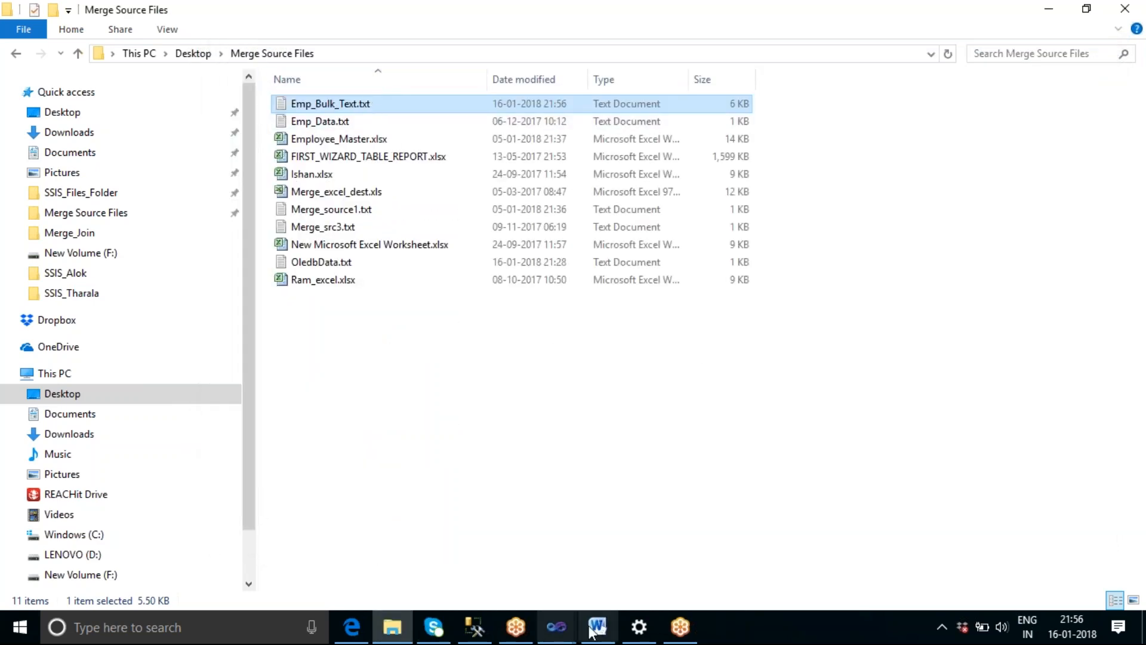
Switch back to the SSIS_Sai6 project and add a Flat File Source to the new data flow.
click(555, 626)
mouse_move(639, 576)
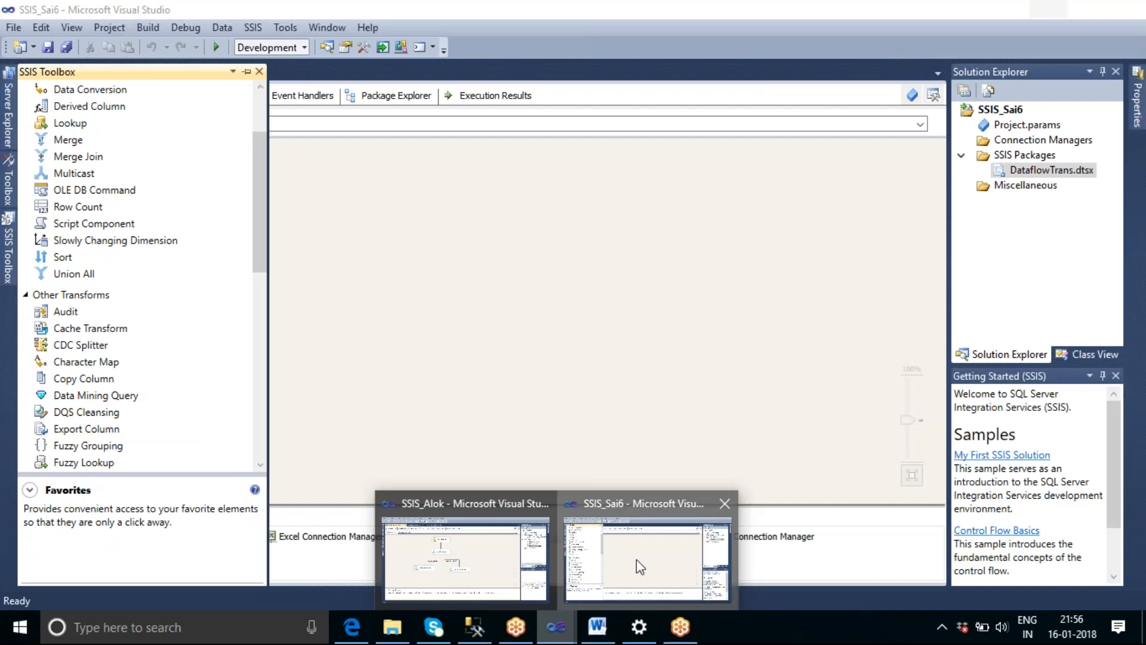
click(636, 560)
drag(257, 209, 289, 340)
drag(98, 313, 380, 171)
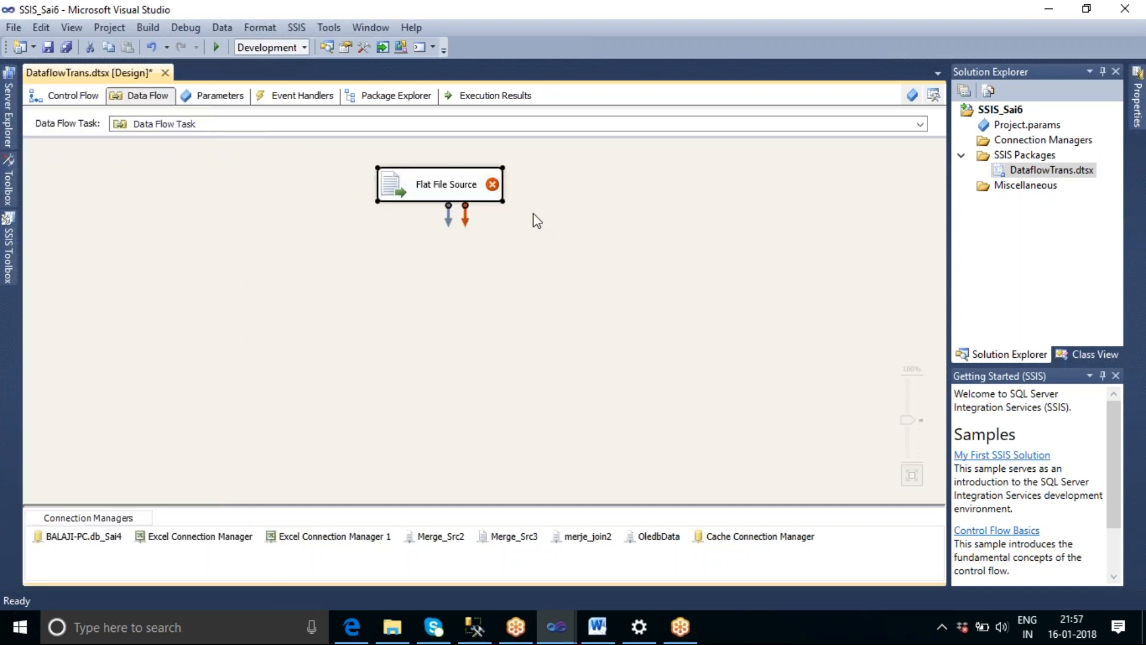
Create a new flat file connection manager named bulkdatafile for the Flat File Source.
double_click(464, 188)
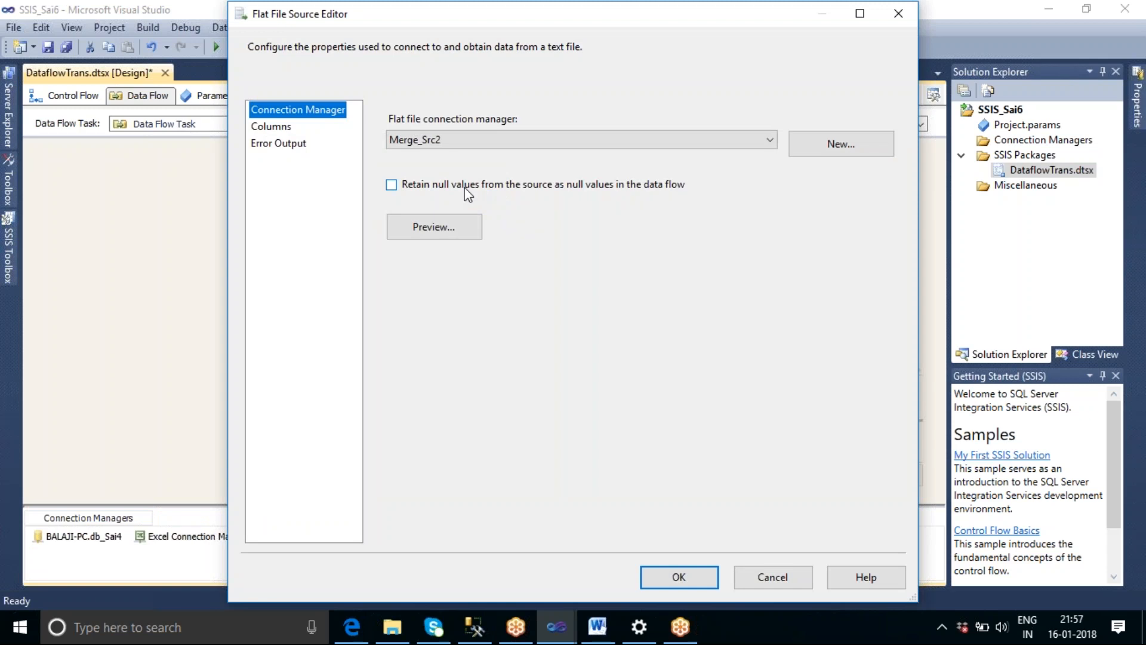
click(811, 149)
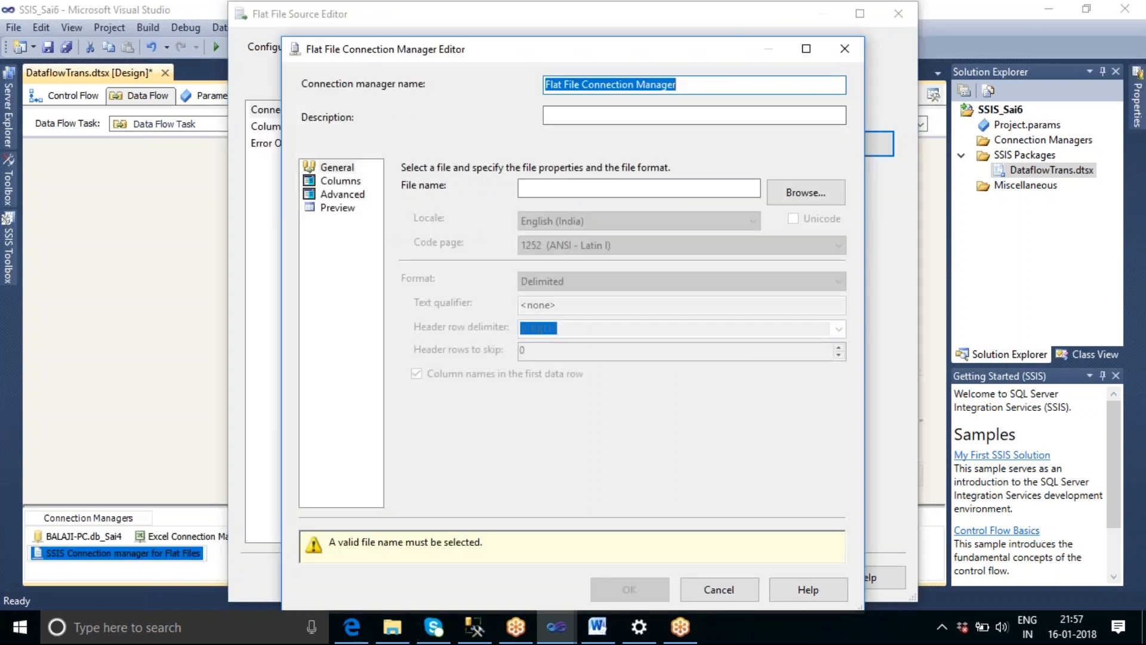
text(bulk)
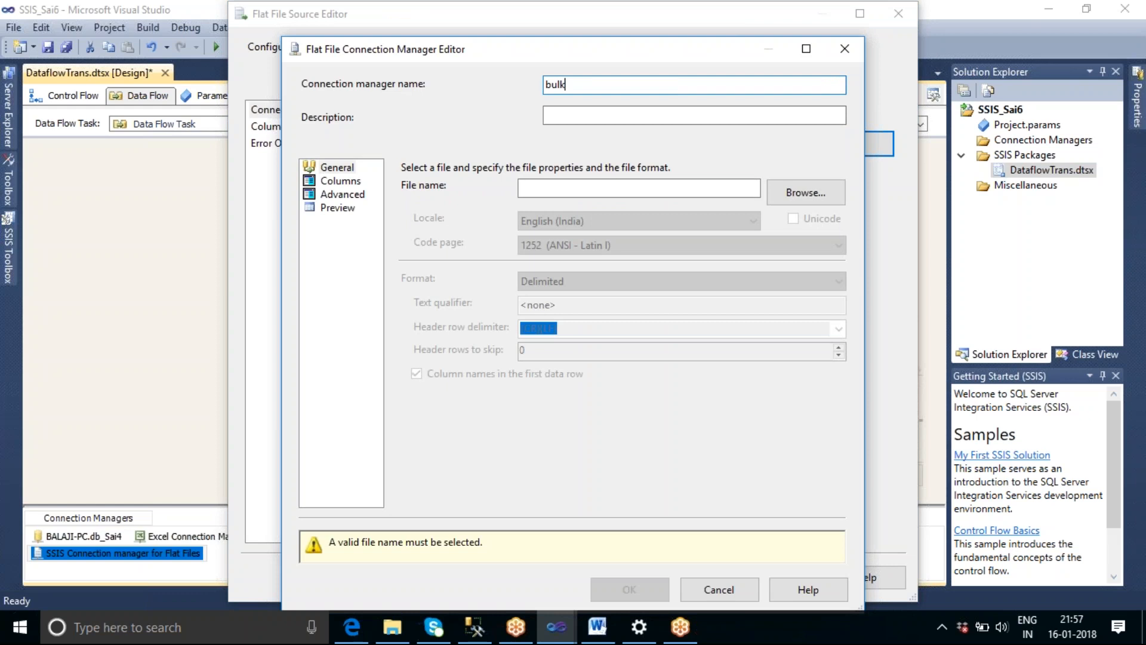
text(data)
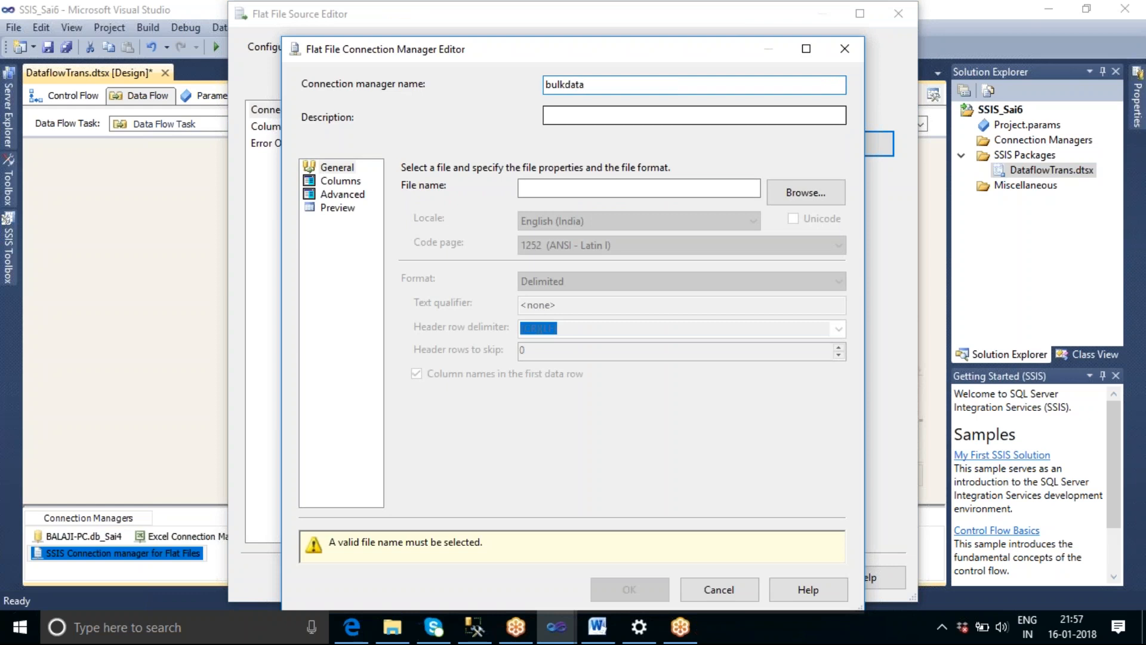
text(file)
Point the bulkdatafile connection to Emp_Bulk_Text.txt in the Merge Source Files folder on the Desktop.
click(814, 194)
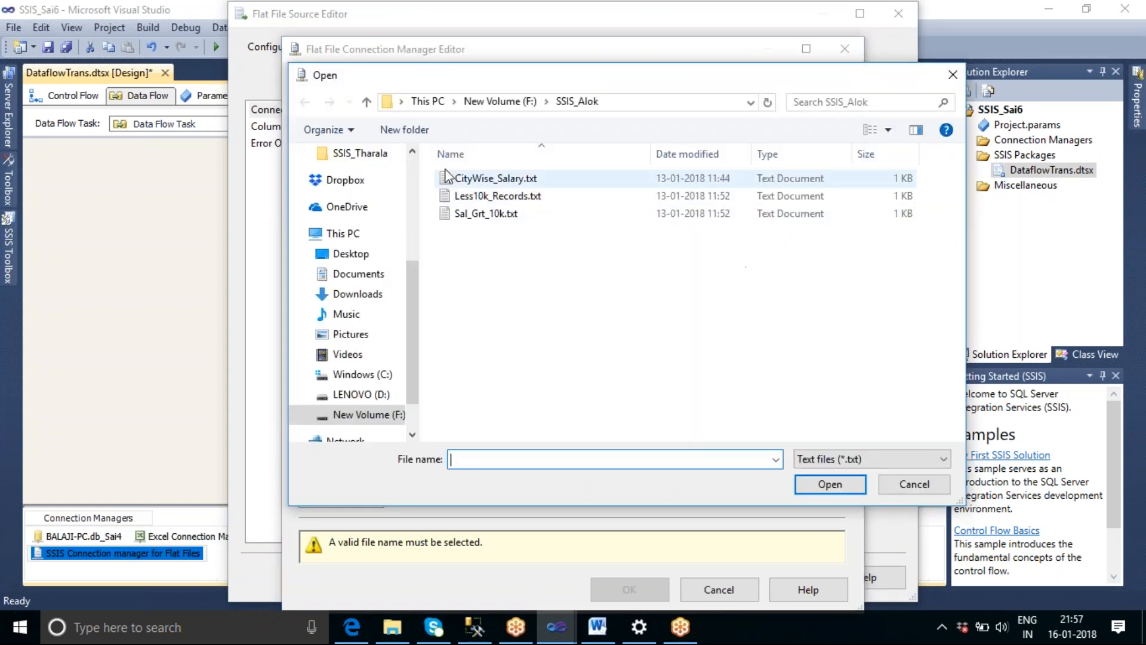
scroll(401, 178, up, 4)
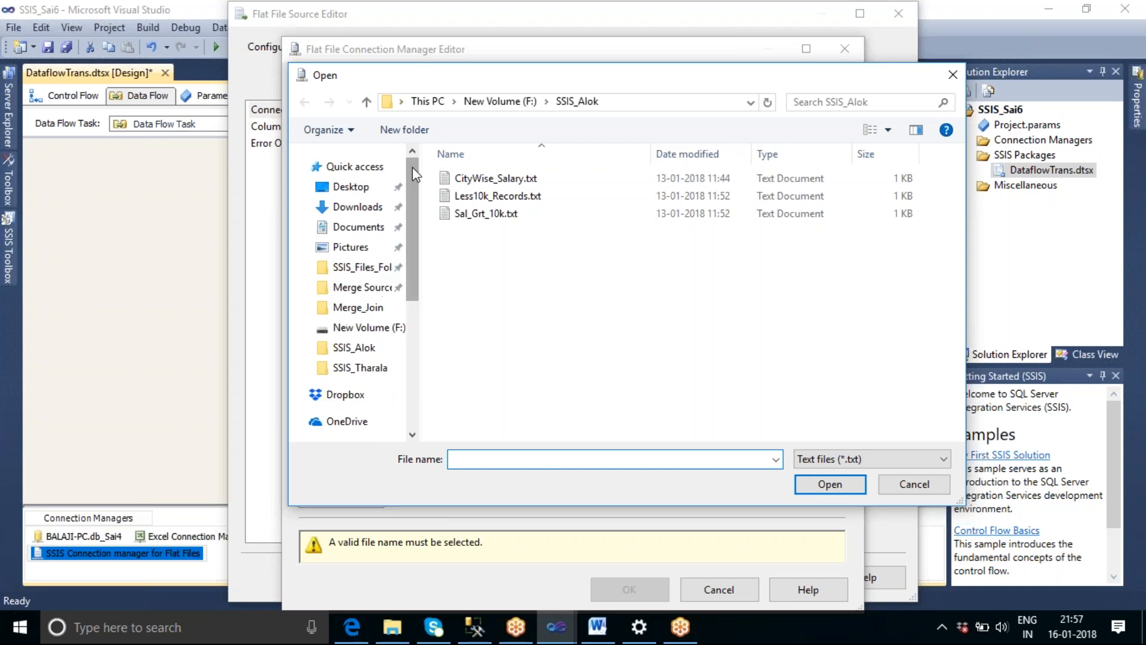
click(352, 186)
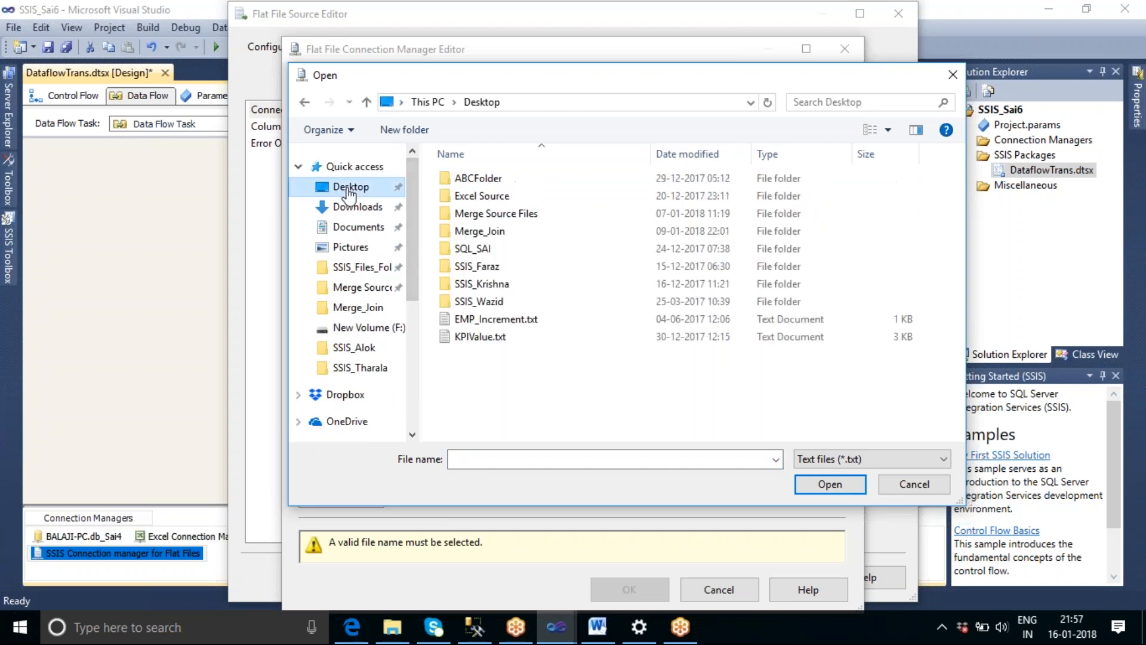
double_click(511, 213)
click(501, 178)
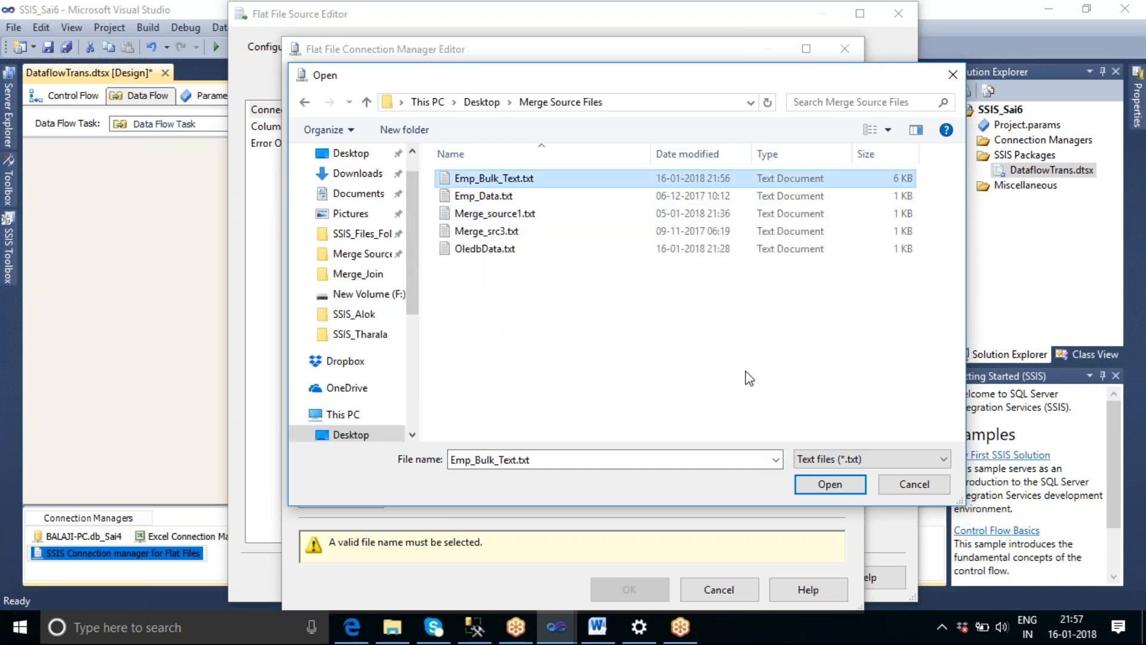
click(846, 480)
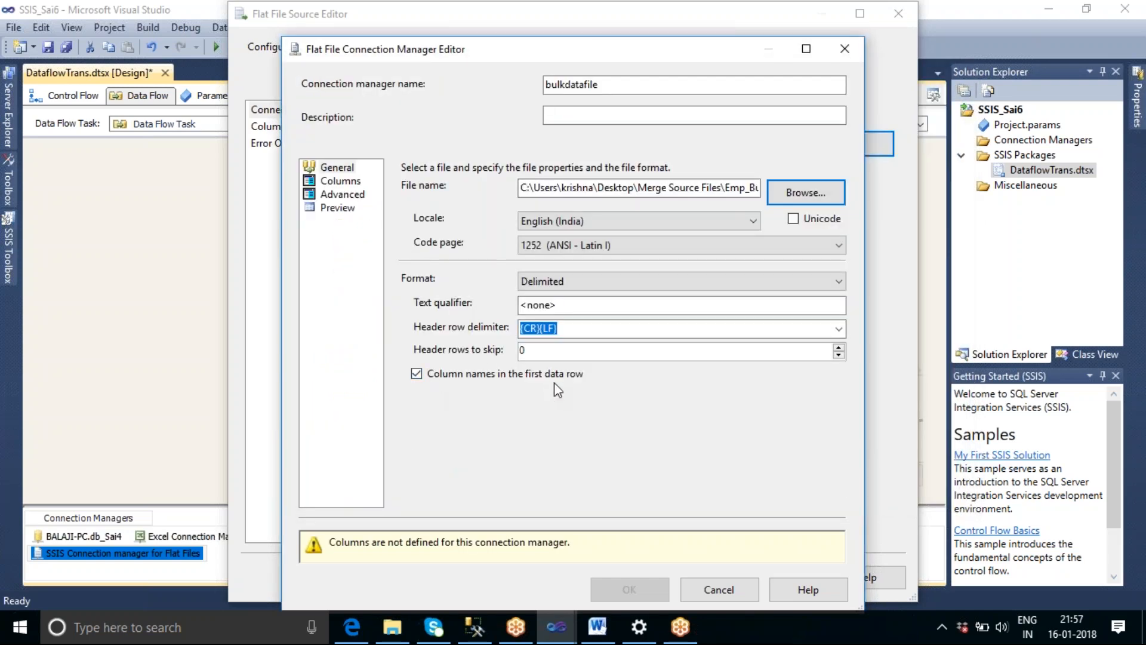
Preview the file's rows and columns, and accept the bulkdatafile connection and the Flat File Source settings.
click(348, 208)
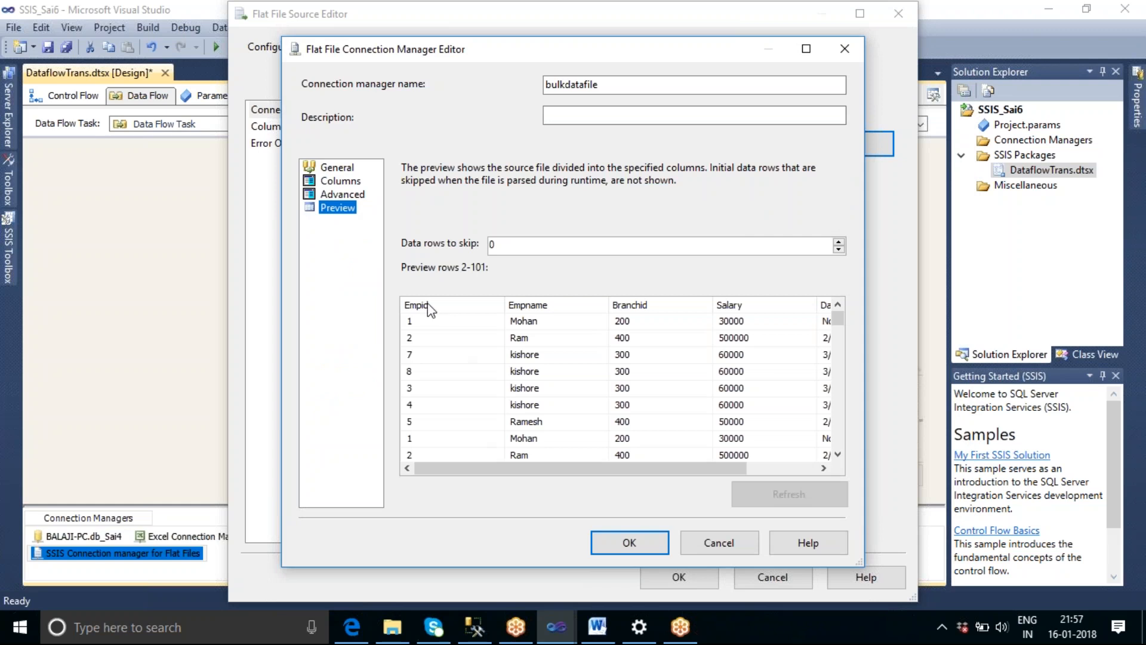
drag(698, 467, 794, 477)
drag(839, 321, 840, 447)
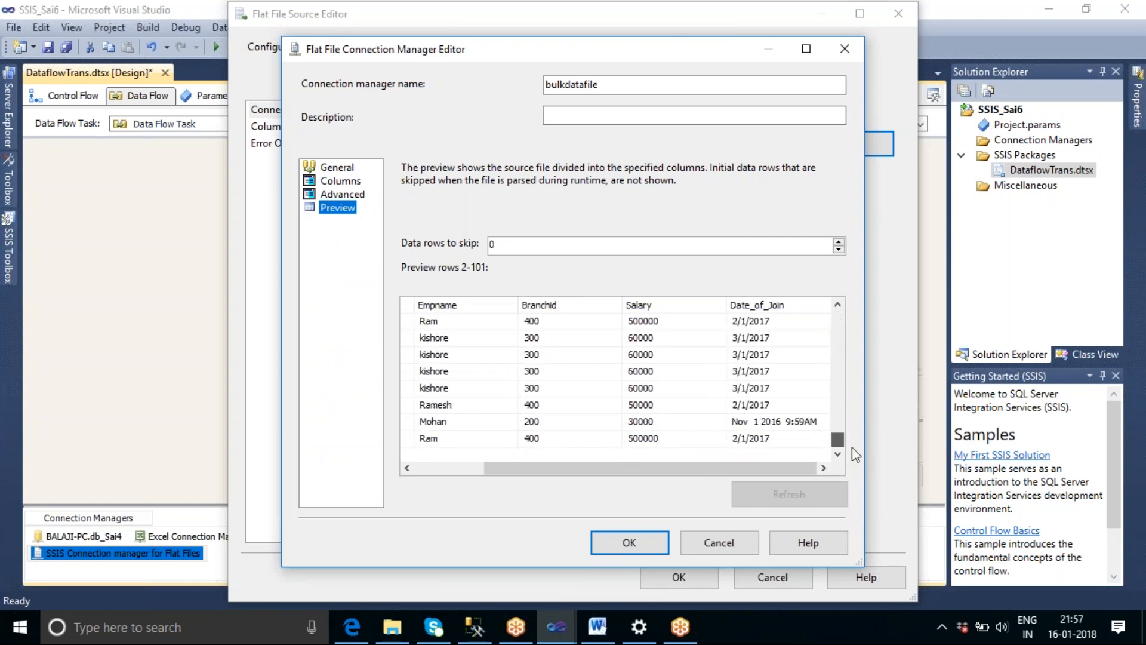
click(659, 544)
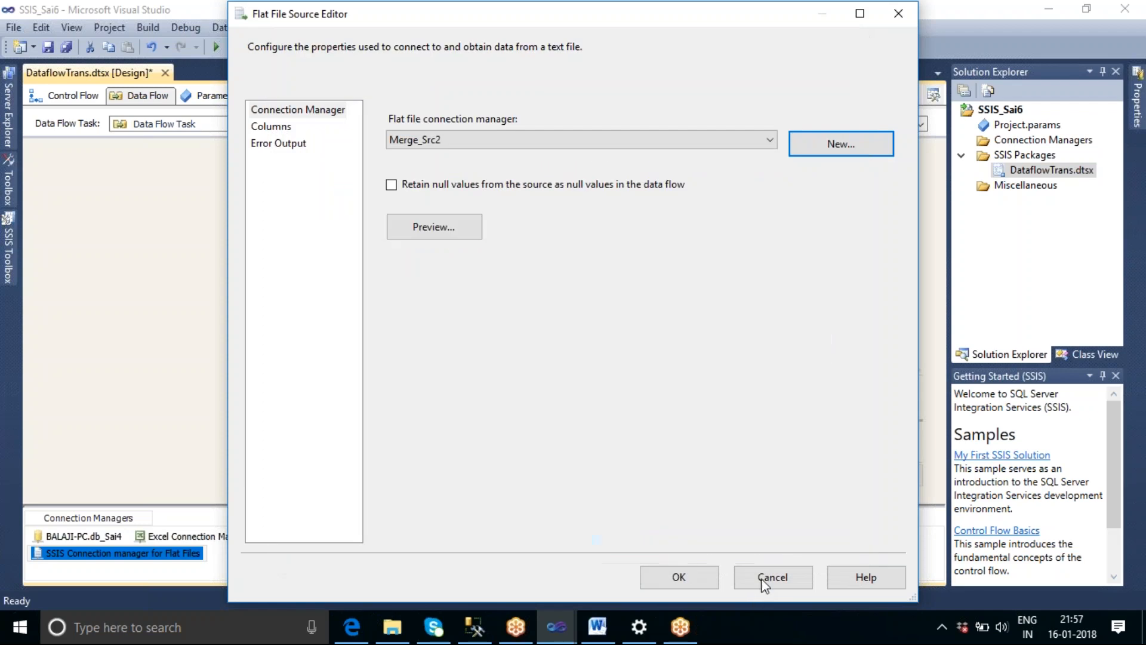
click(680, 576)
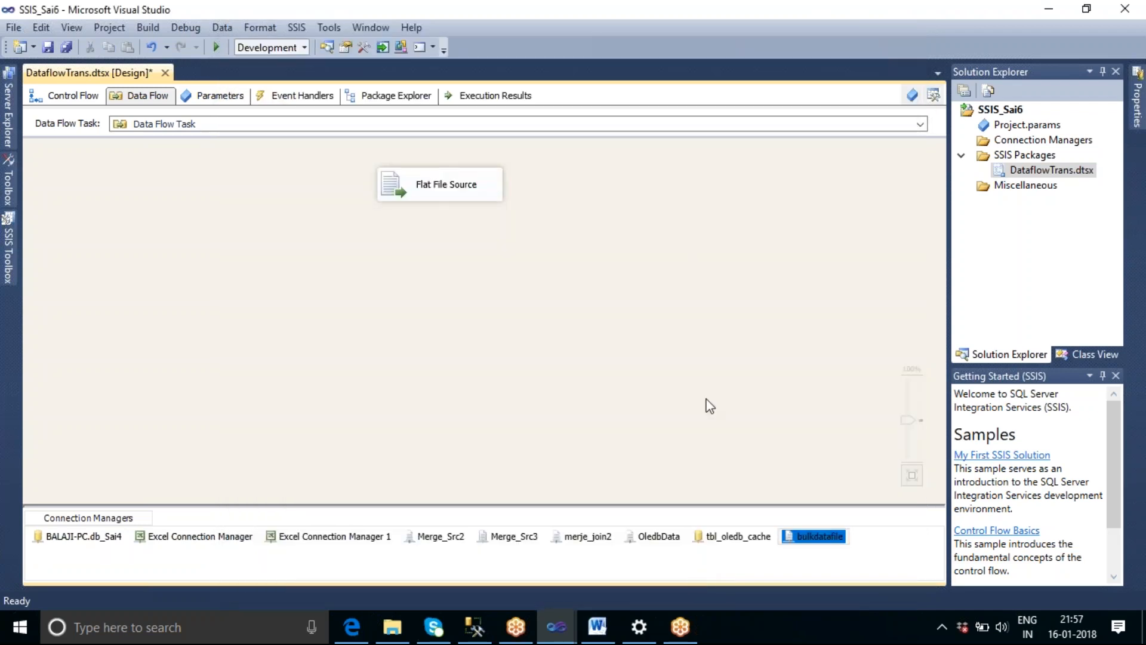
Add a Row Count transformation below the Flat File Source and connect the source's output to it.
click(9, 245)
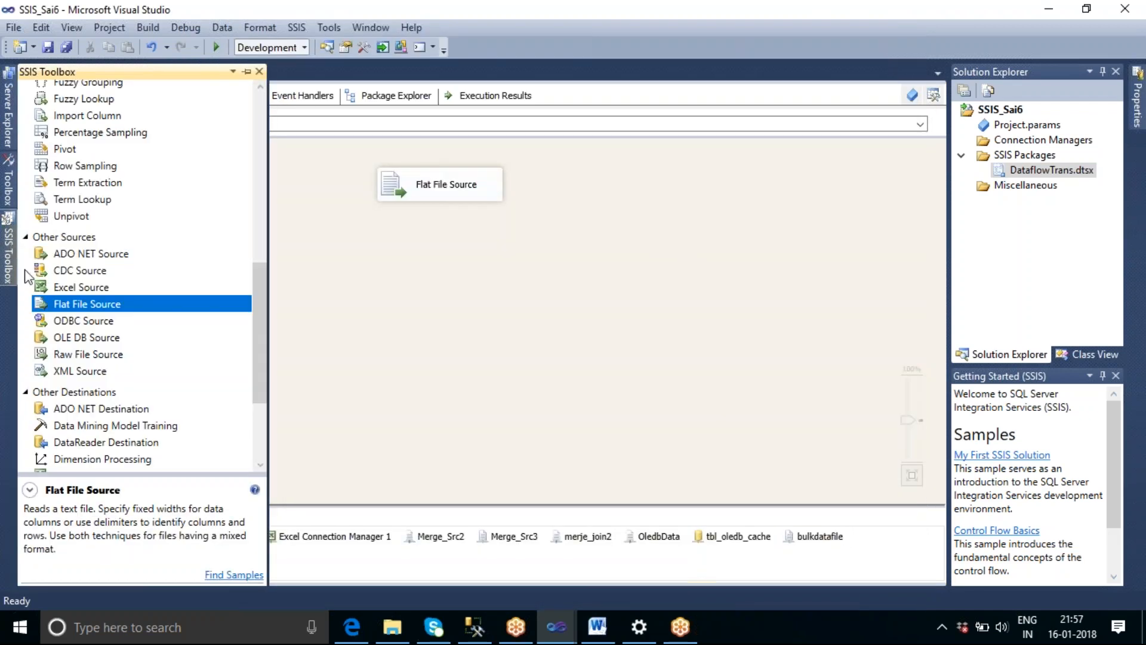
drag(262, 324, 259, 183)
click(82, 225)
drag(82, 225, 388, 266)
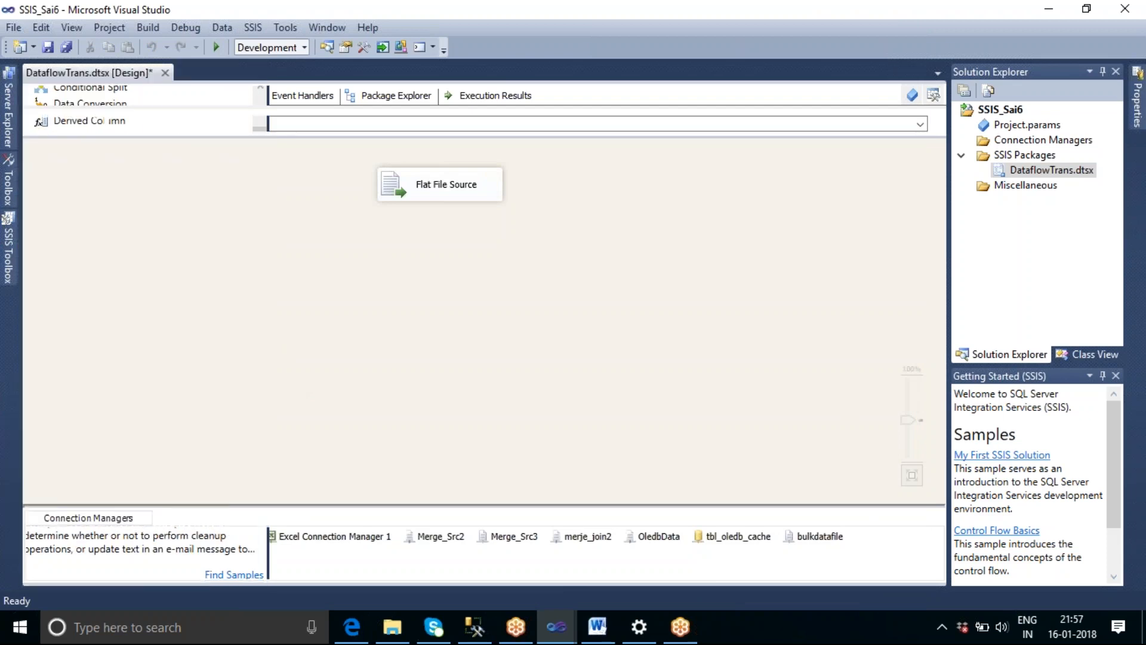
click(460, 192)
drag(448, 207, 447, 270)
click(584, 333)
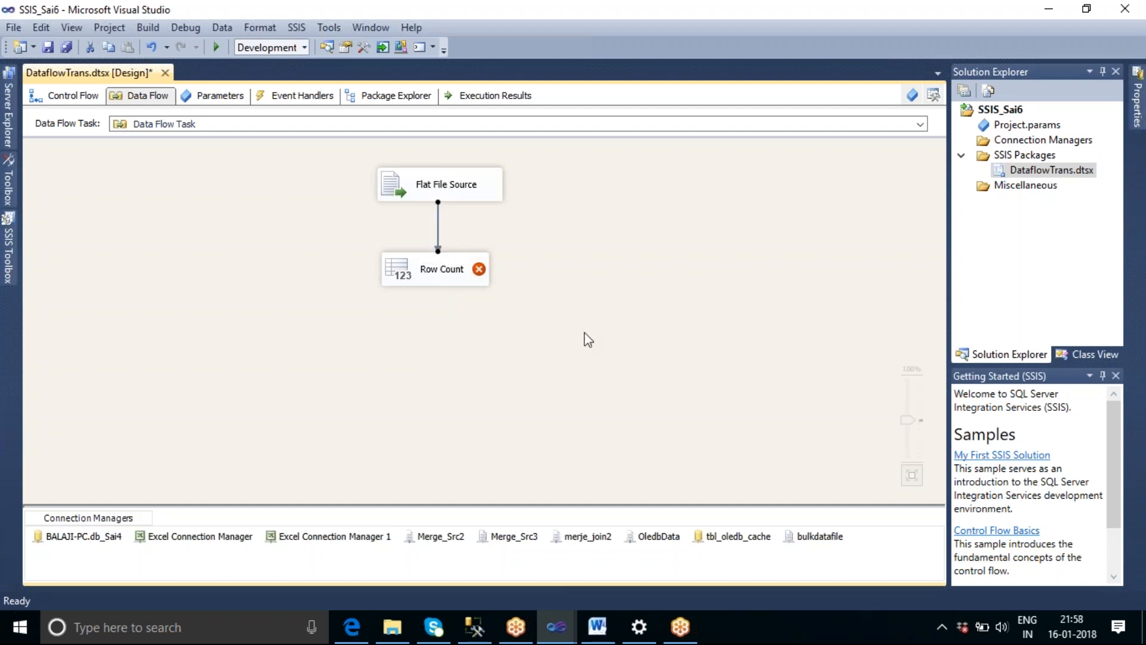
double_click(450, 278)
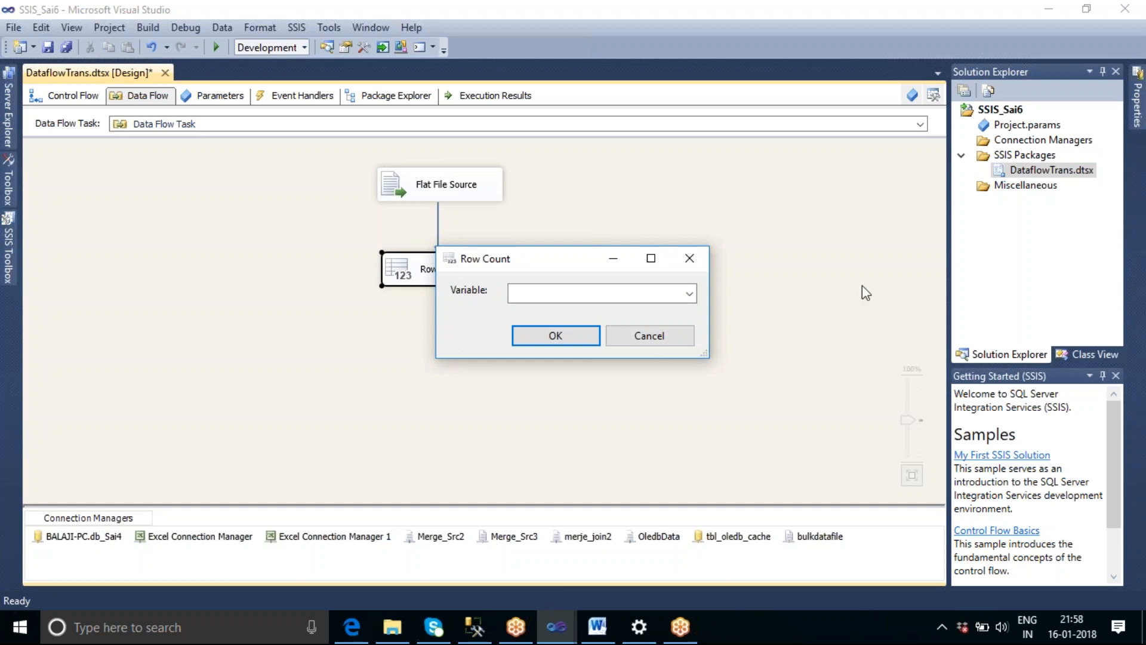
click(691, 295)
click(691, 293)
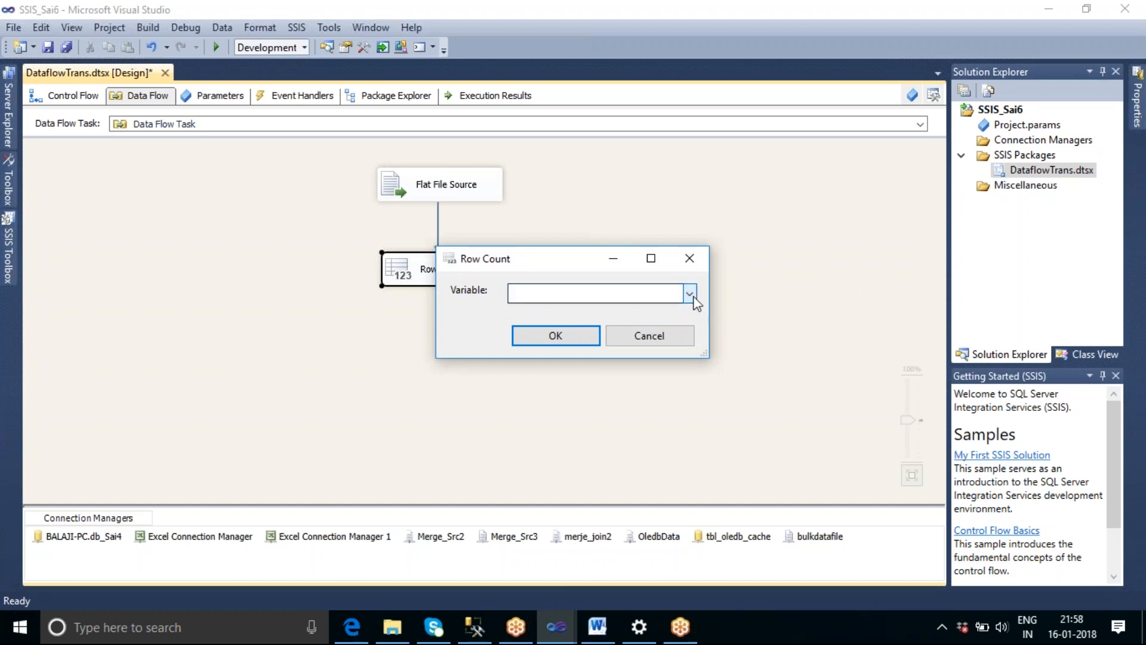
click(649, 335)
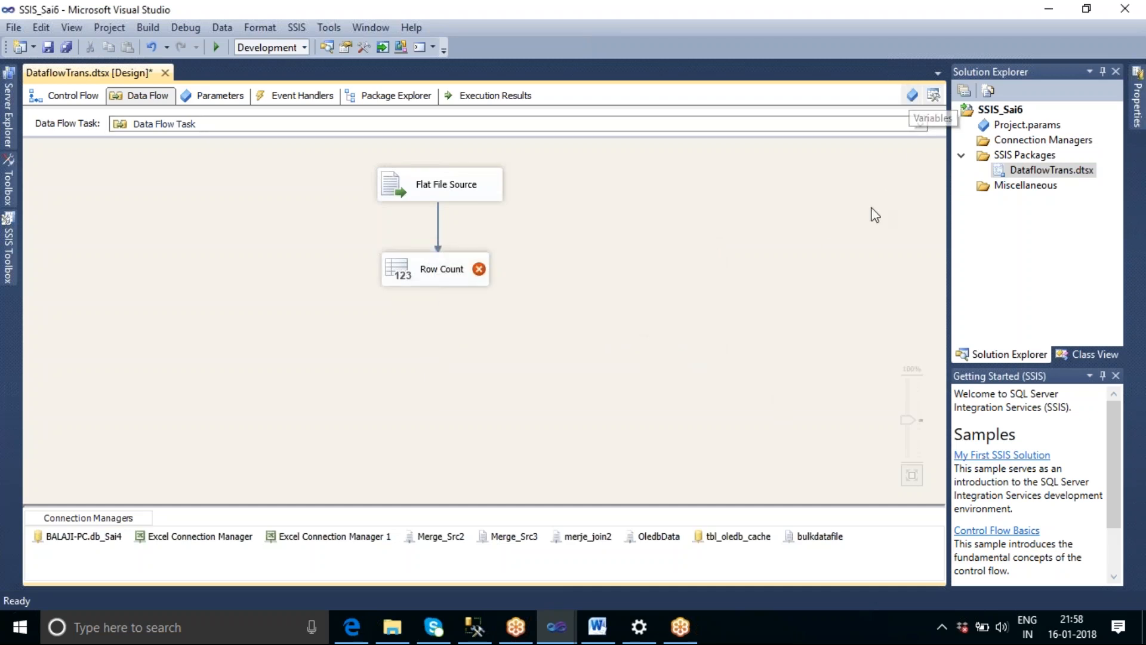
Add an Int32 package variable named Var_Count with value 0, and close the variable list.
click(911, 97)
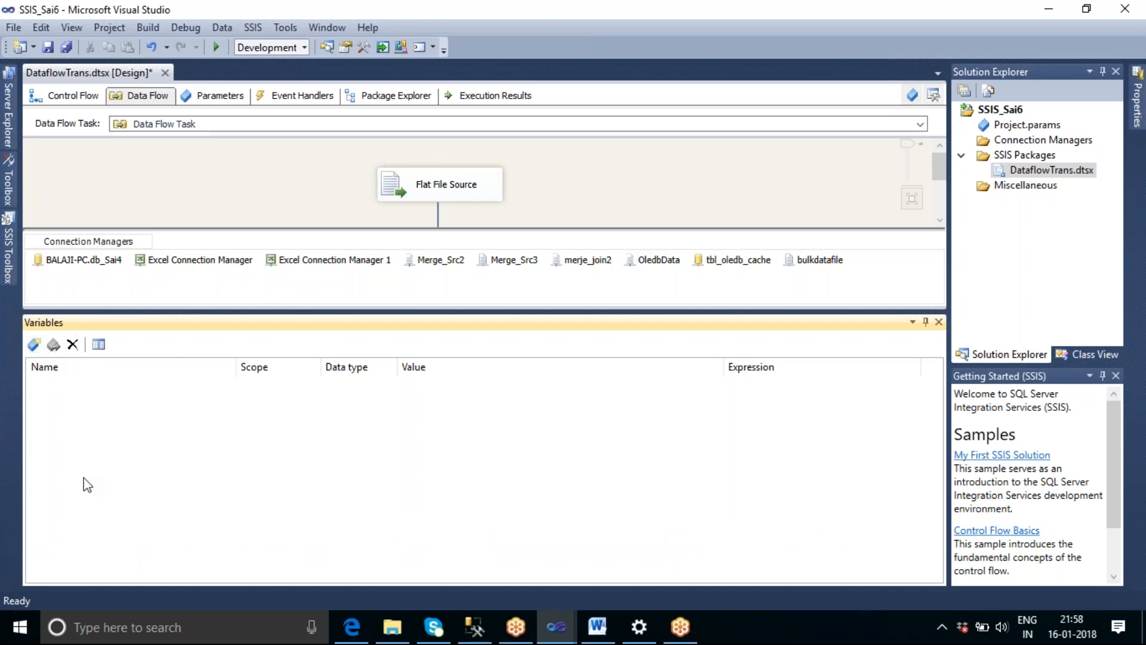
click(33, 345)
drag(98, 390, 71, 388)
key(BackSpace)
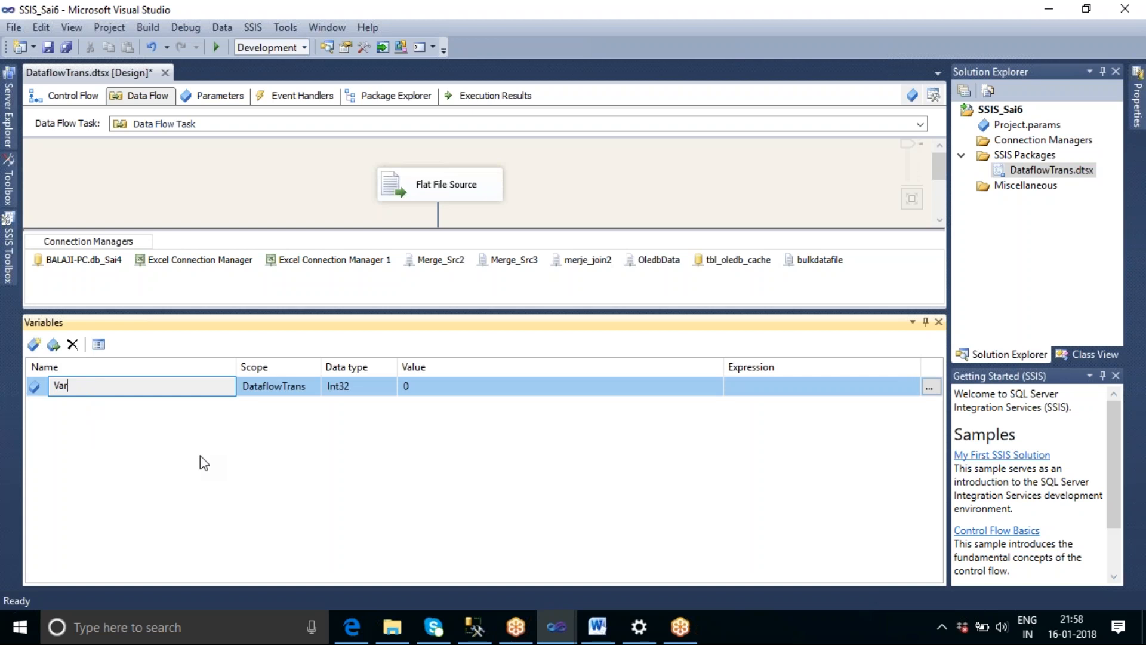
text(_Count)
key(Return)
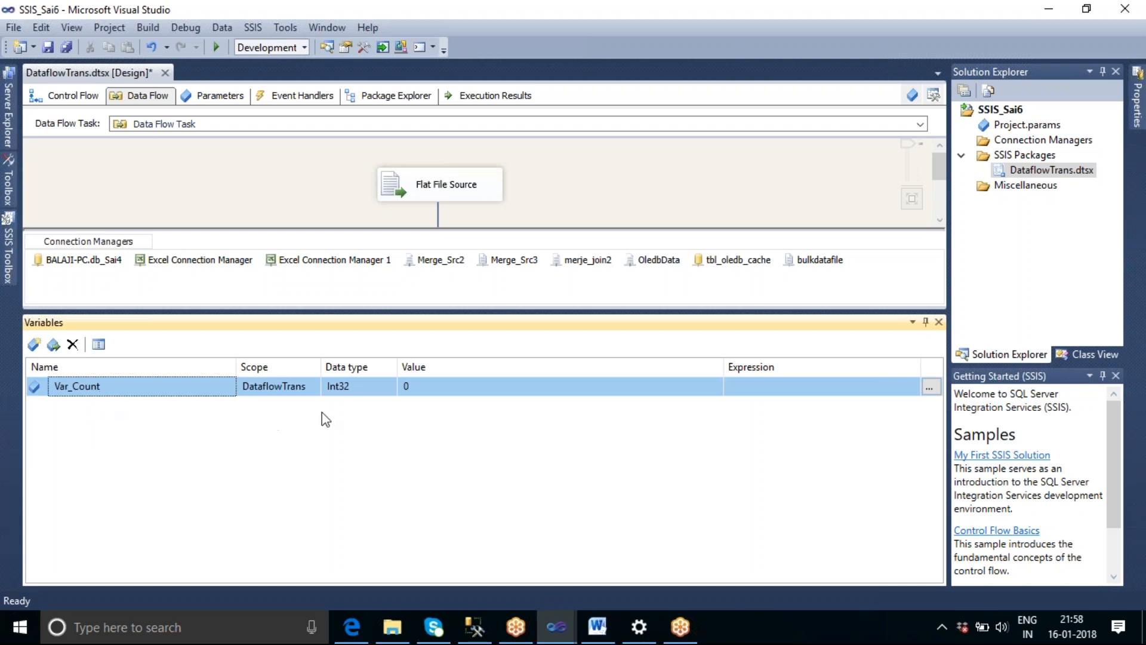
click(357, 388)
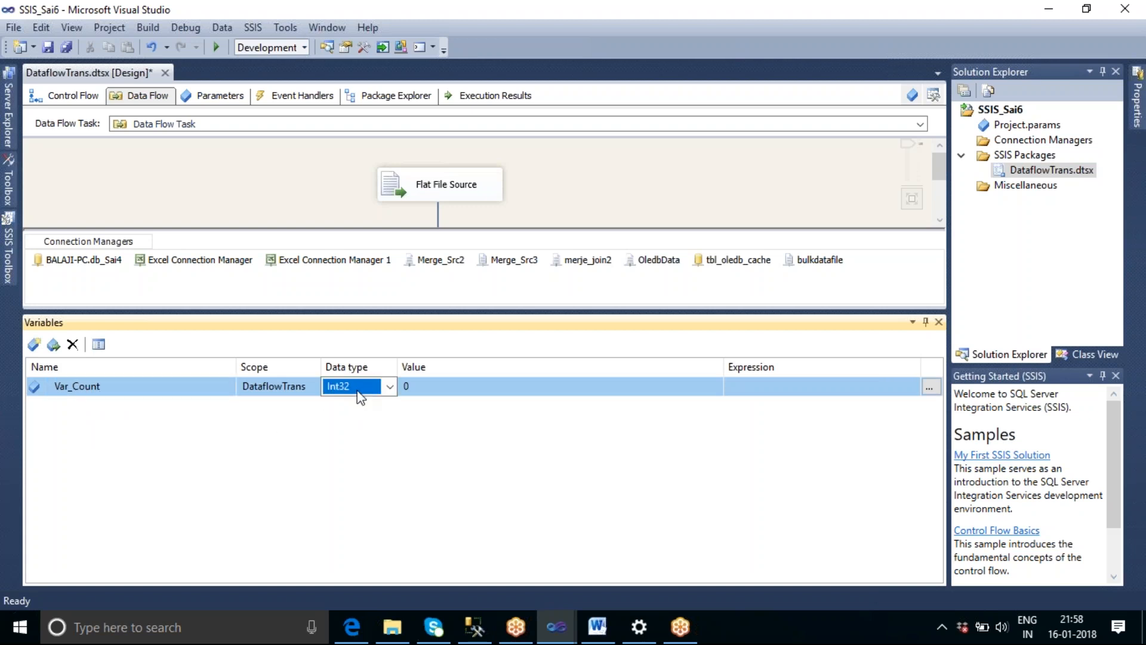
click(424, 389)
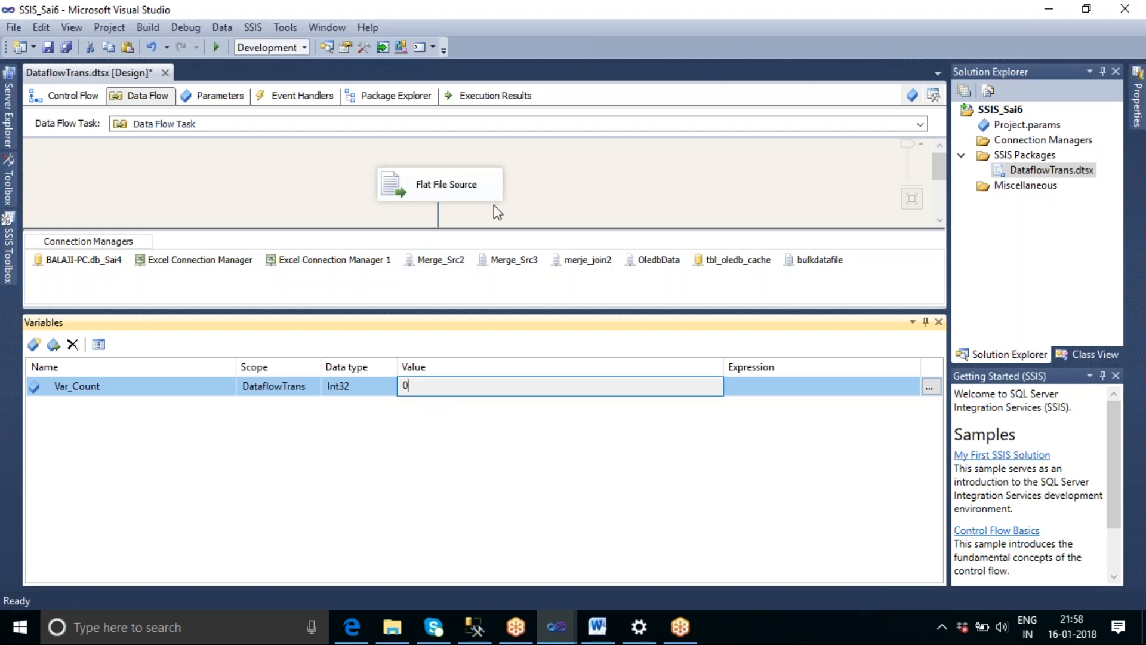
click(539, 188)
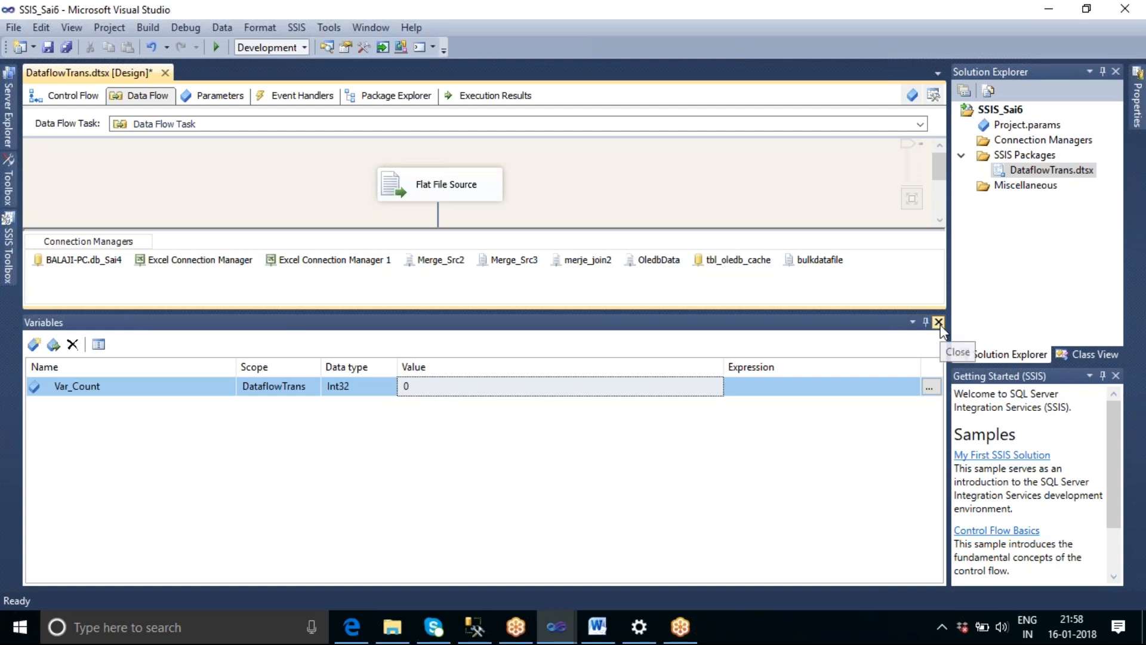
click(938, 323)
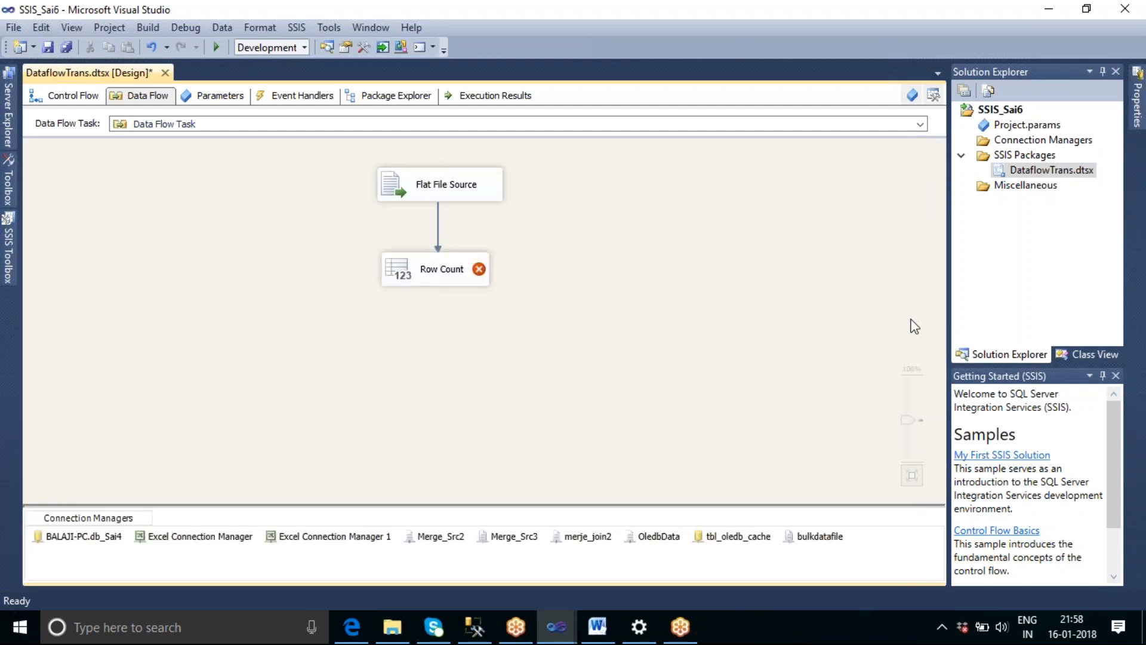
Assign the variable User::Var_Count to the Row Count transformation.
double_click(439, 278)
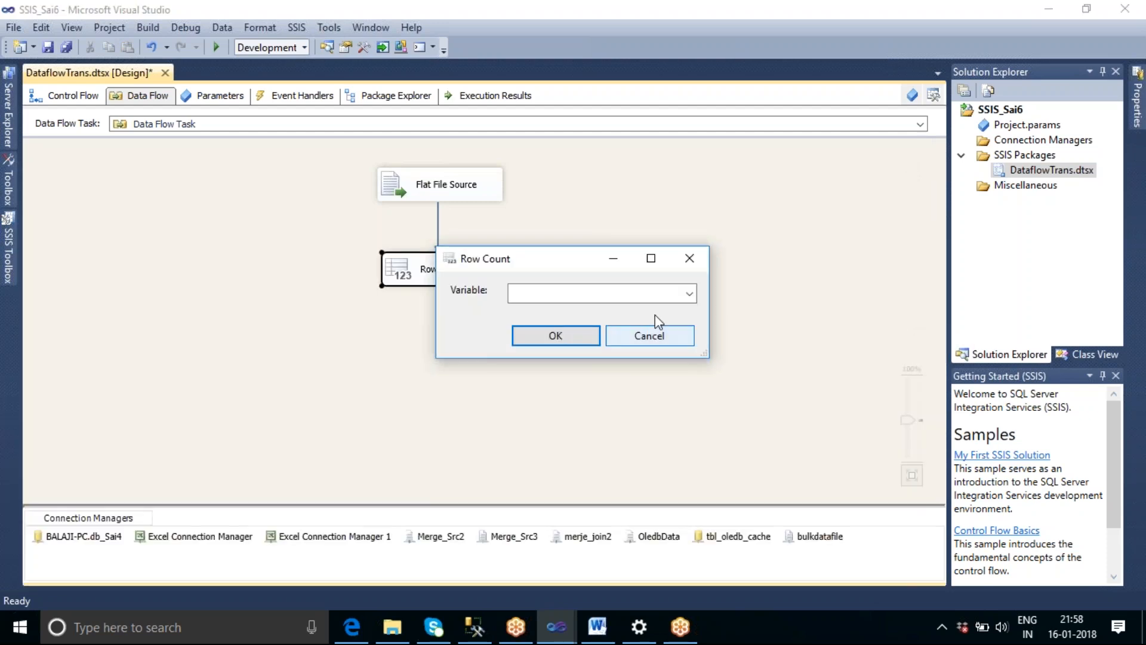
click(689, 294)
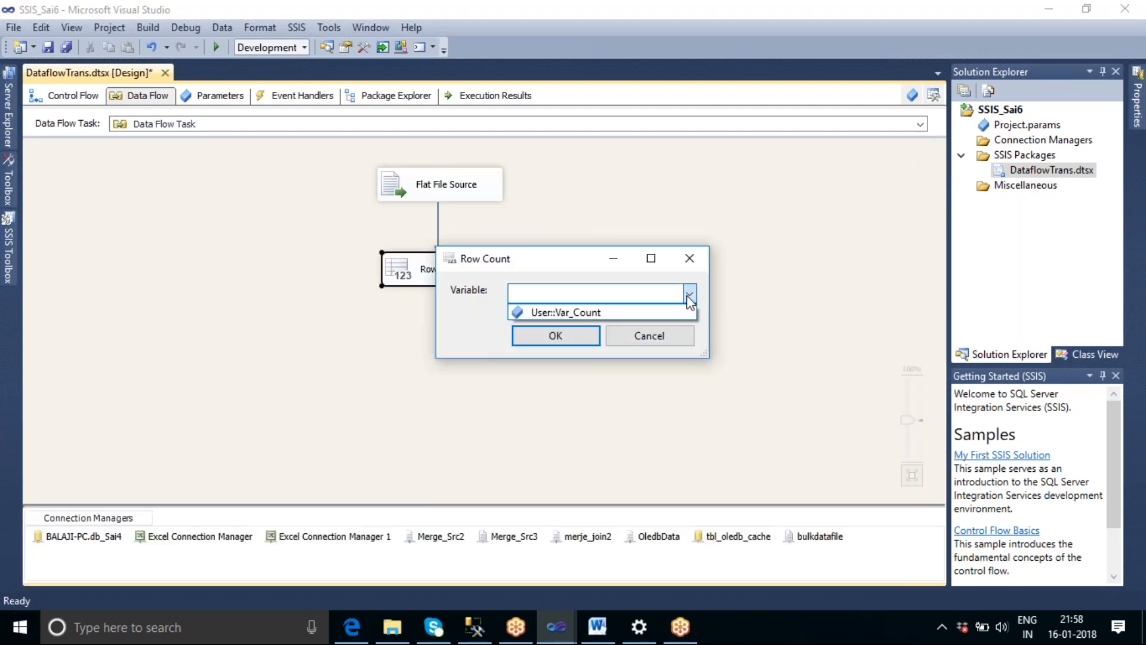
click(618, 313)
click(568, 334)
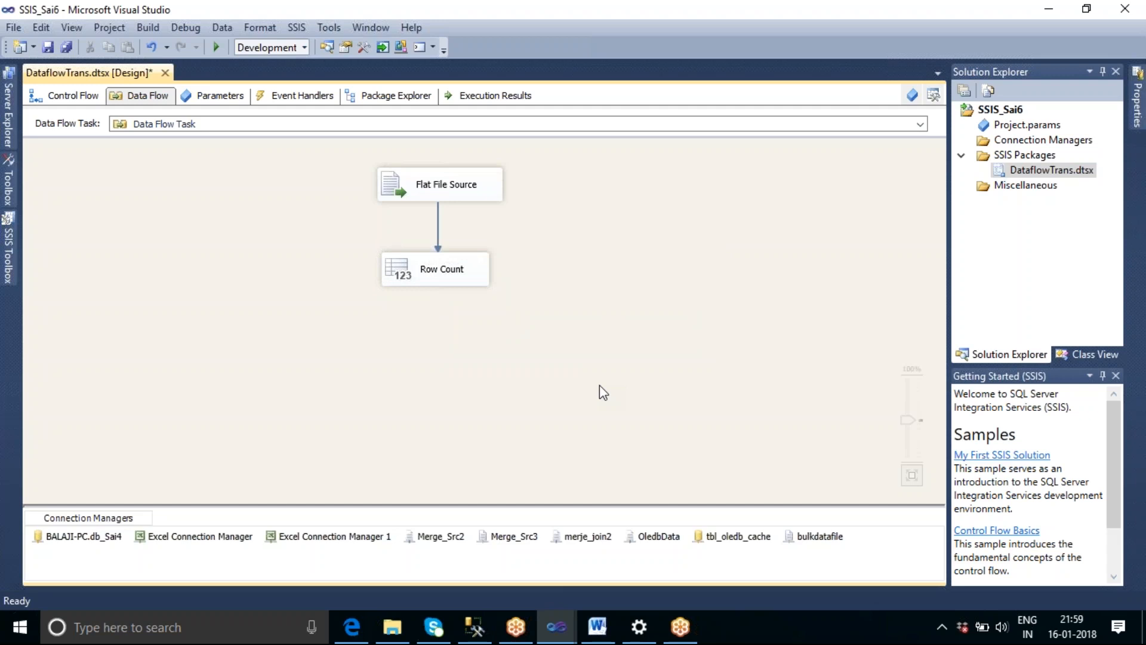
Add an Audit transformation below Row Count and connect the Row Count output to it.
click(8, 258)
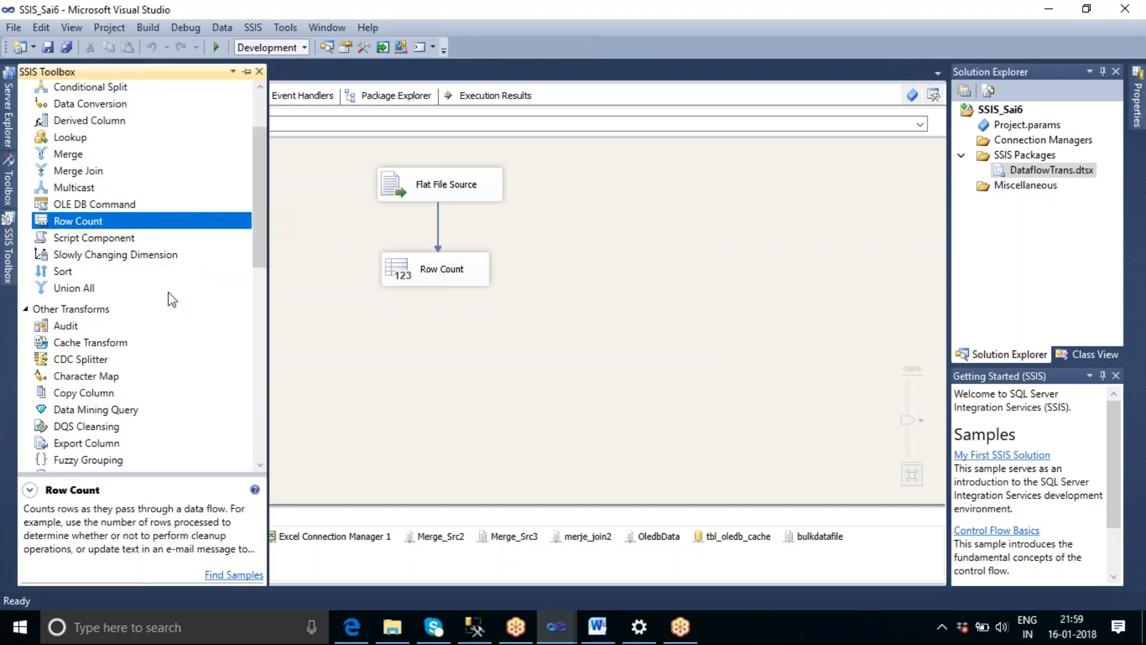
drag(67, 330, 408, 385)
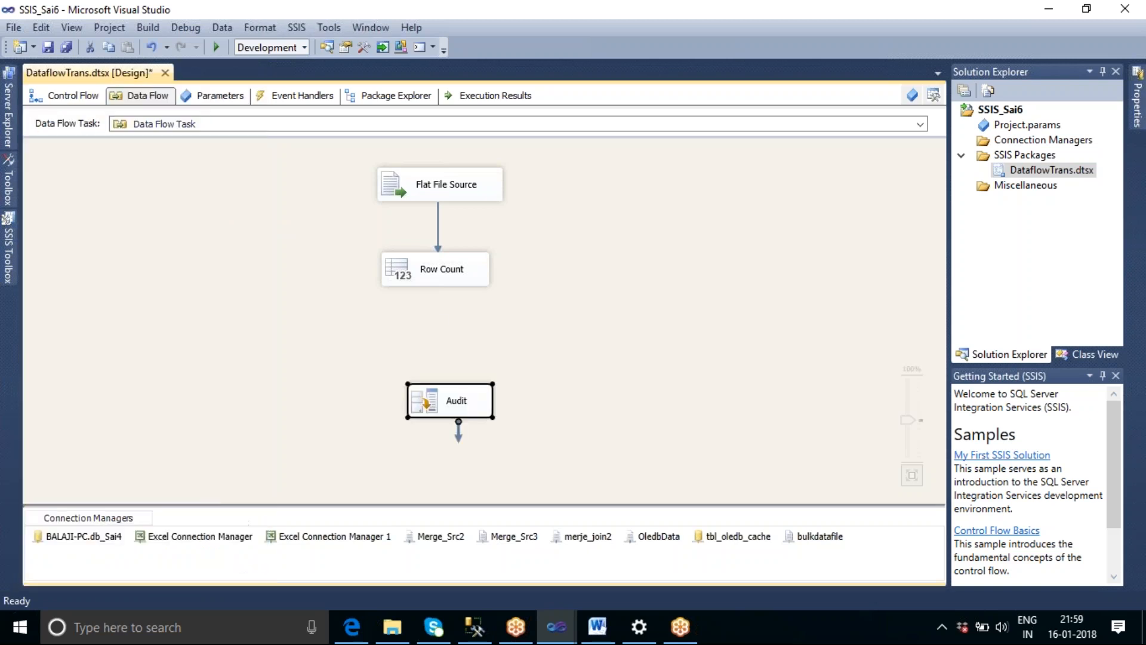
click(437, 282)
drag(440, 307, 471, 403)
click(559, 385)
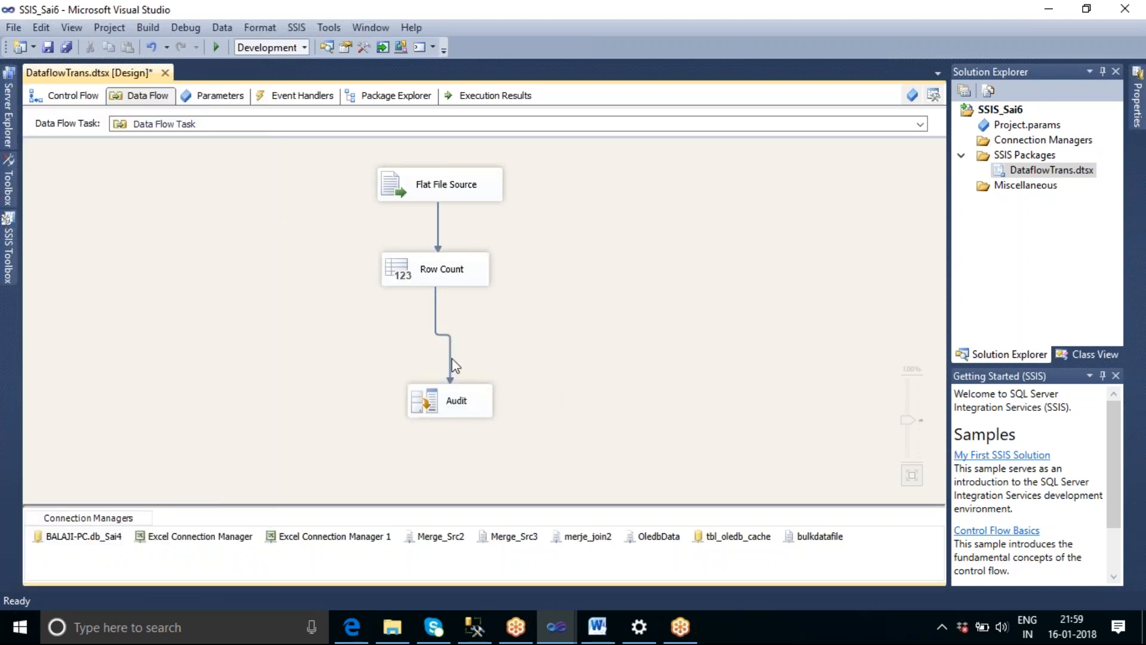
Examine the data viewer's displayed columns for the path between Row Count and Audit, leaving its settings unsaved.
double_click(451, 354)
click(346, 180)
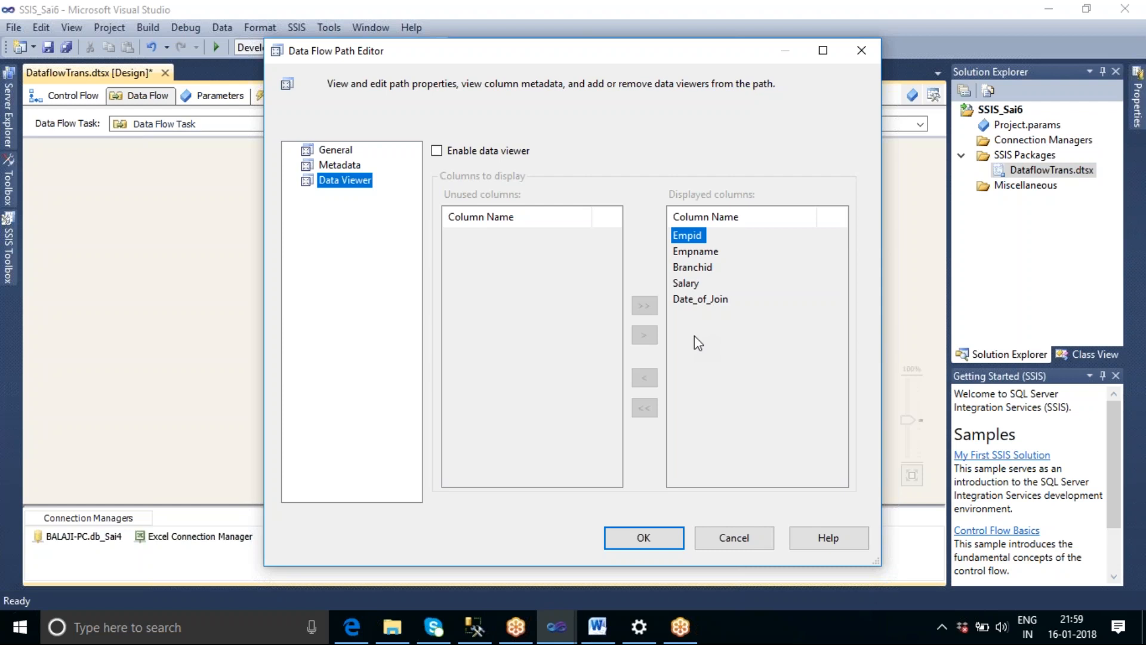
click(748, 539)
click(553, 384)
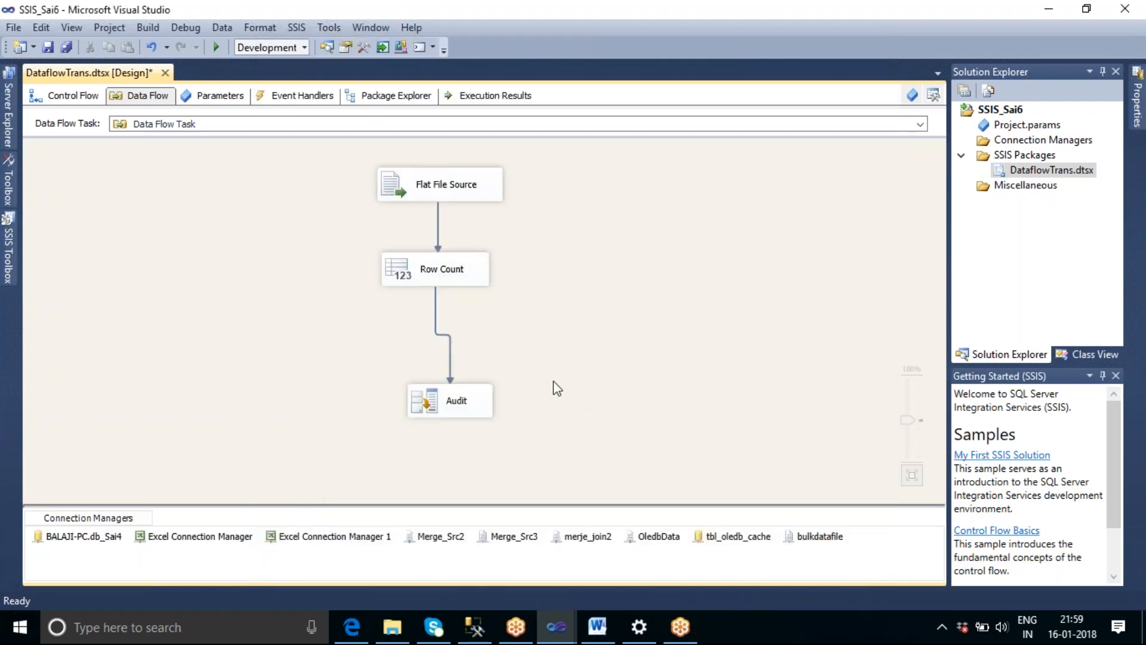
Delete the Audit transformation from the data flow.
click(465, 408)
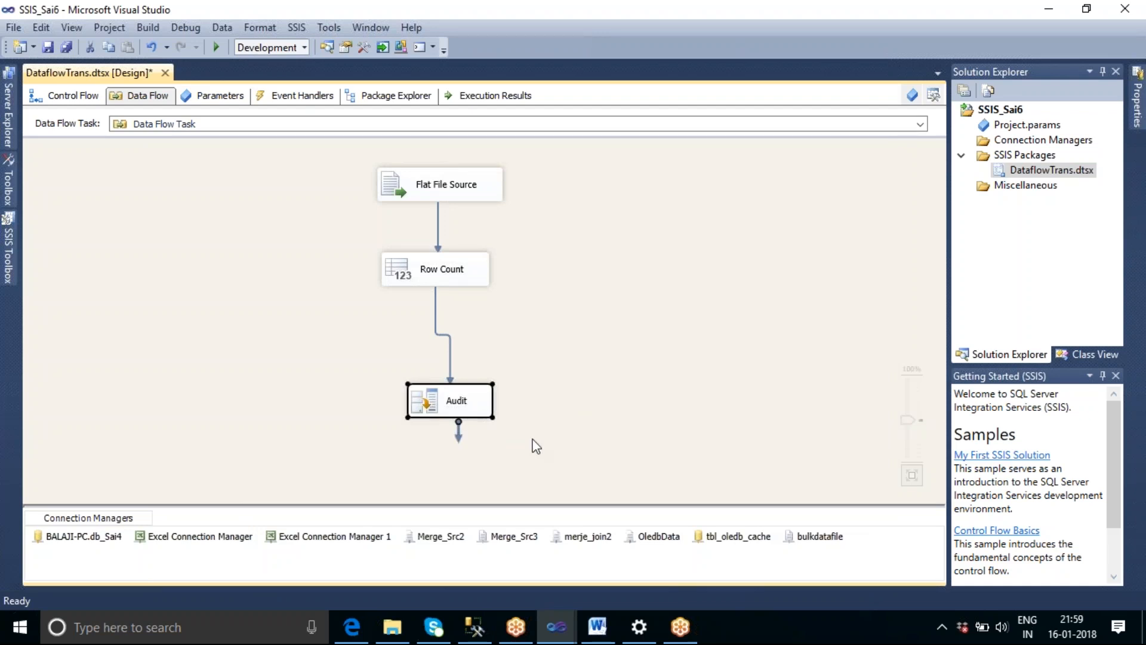
key(Delete)
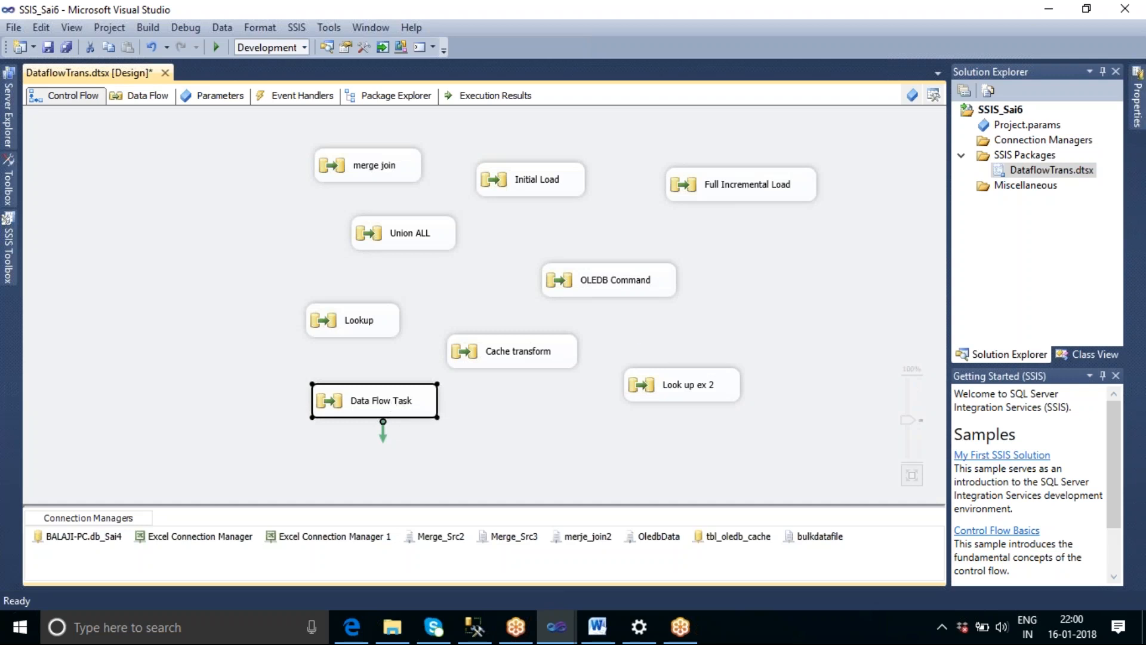
click(457, 413)
double_click(415, 407)
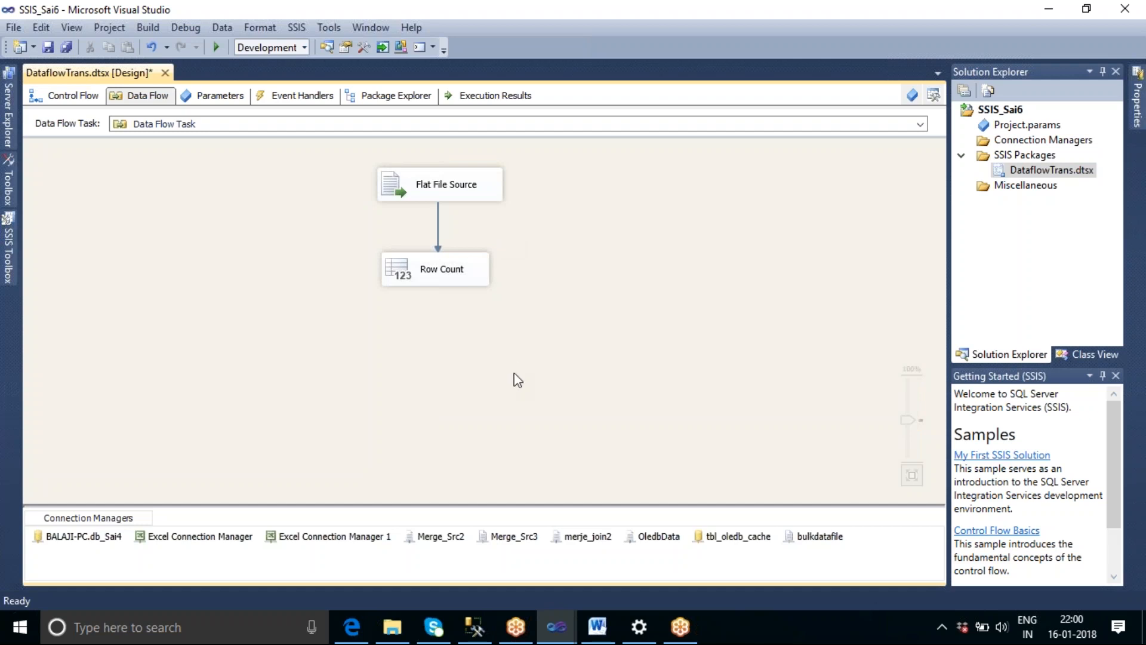
Align all control flow tasks along their left edges and make them the same width.
click(80, 100)
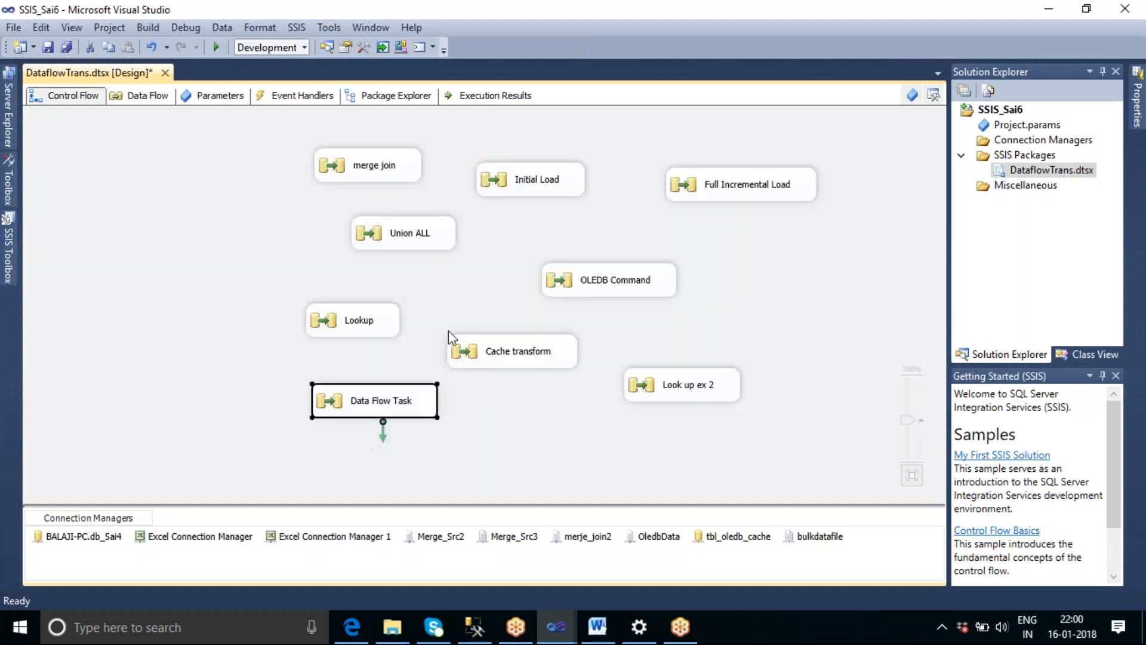
click(553, 428)
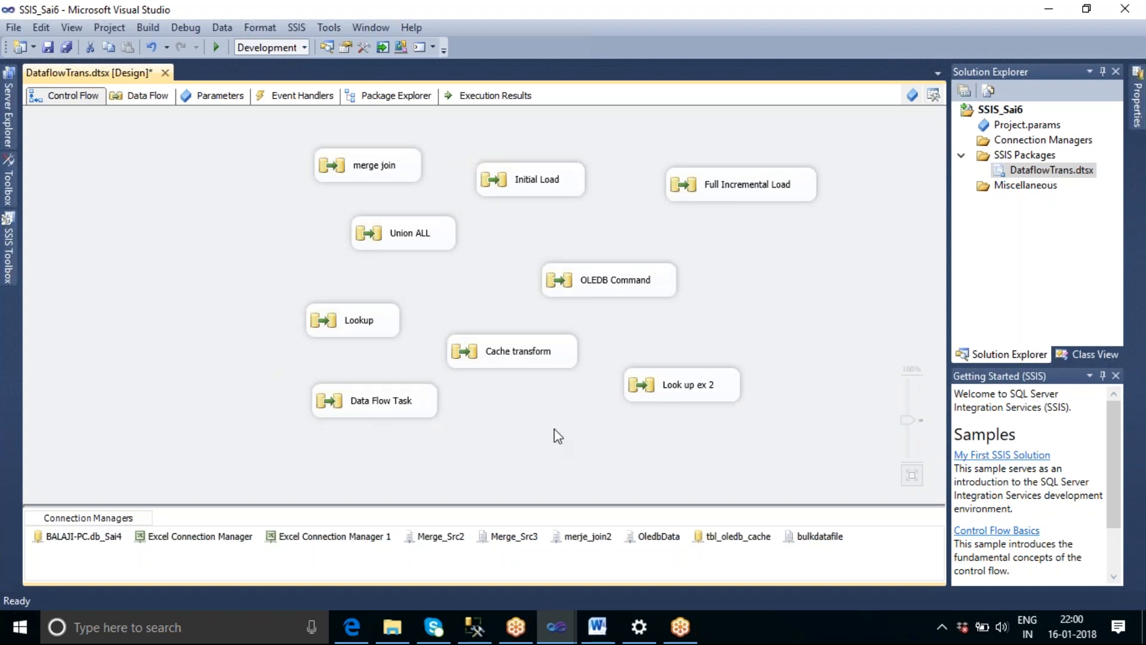
key(ctrl+a)
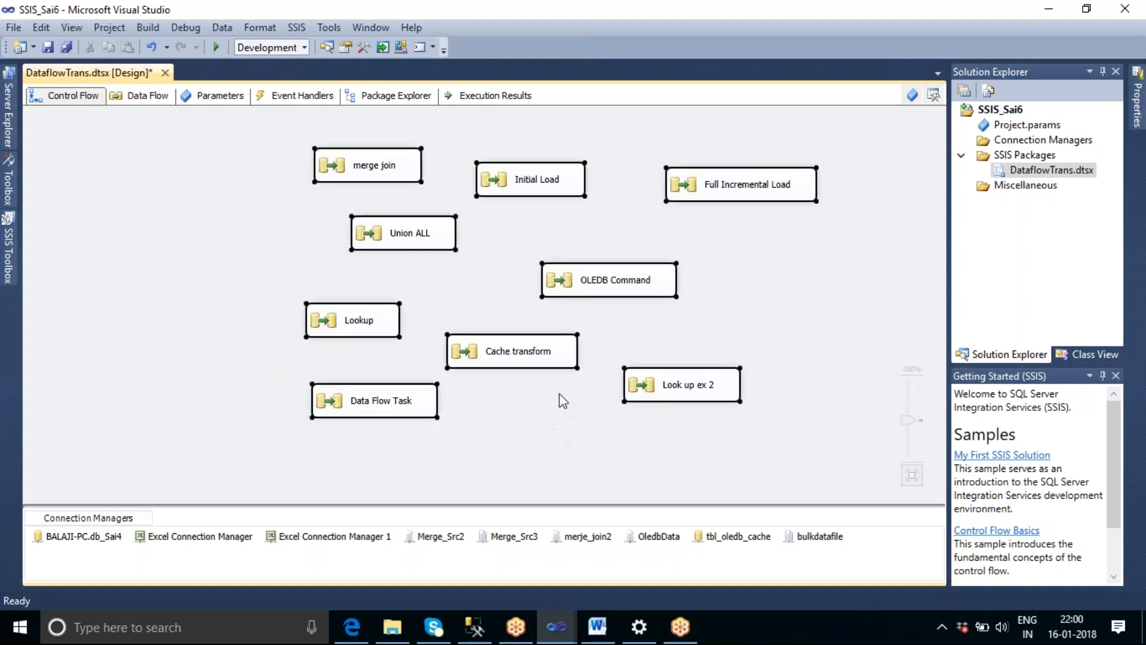
click(271, 30)
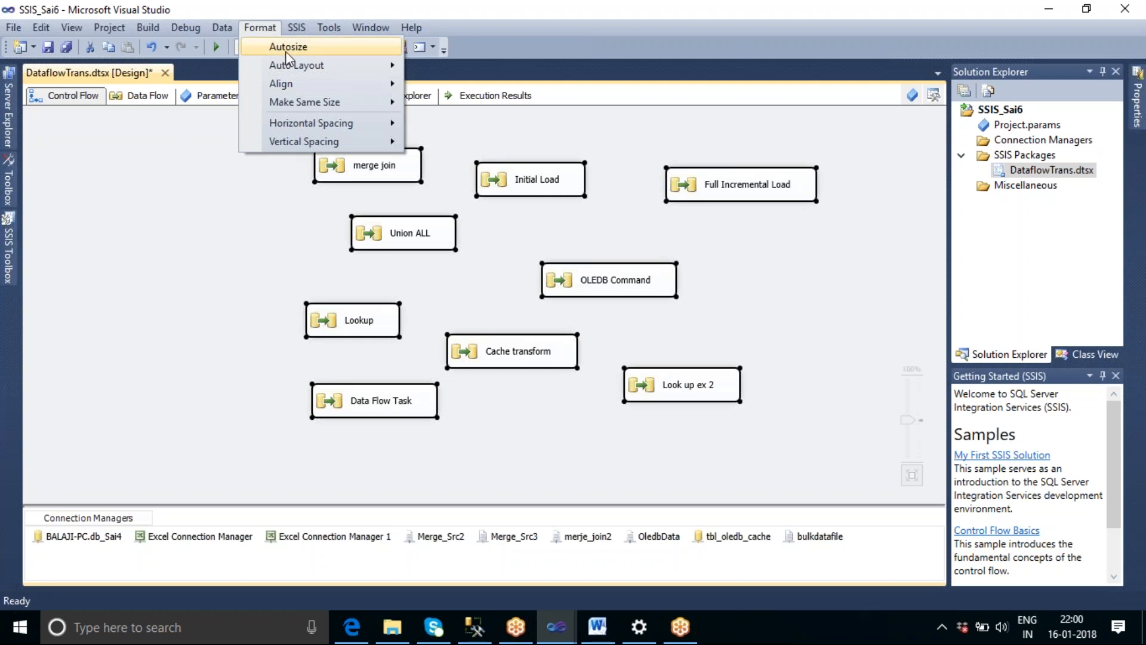
mouse_move(312, 85)
click(445, 87)
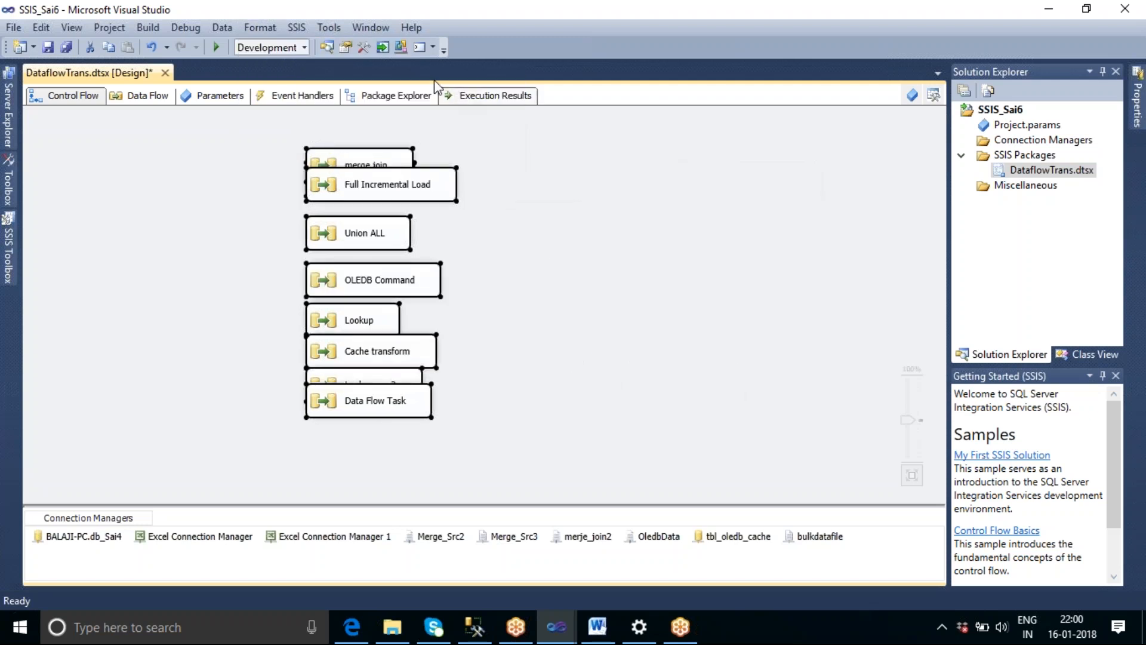
click(263, 29)
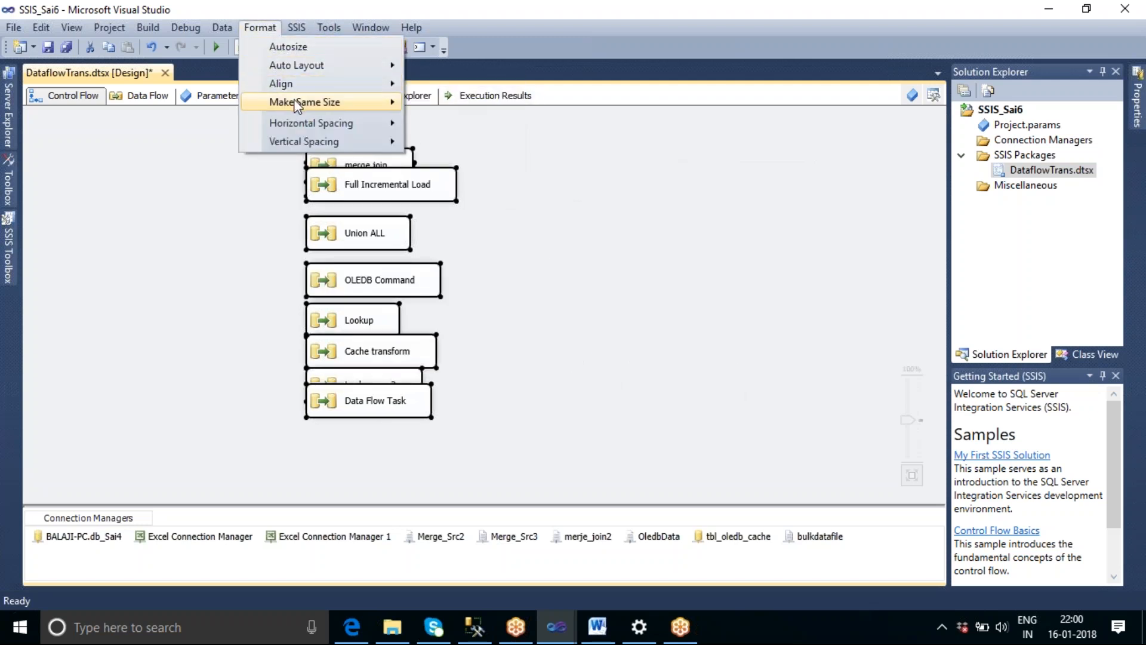
mouse_move(299, 102)
click(439, 106)
Make the vertical spacing between all control flow tasks equal and move the stack to the left side of the canvas.
click(267, 29)
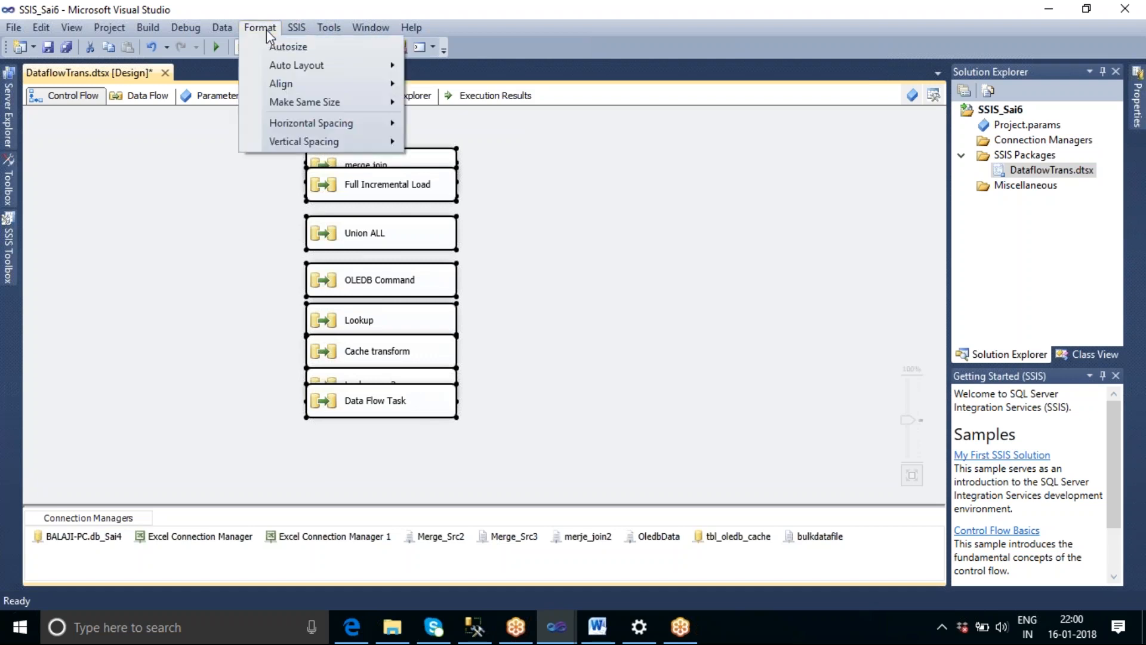
mouse_move(314, 125)
mouse_move(334, 141)
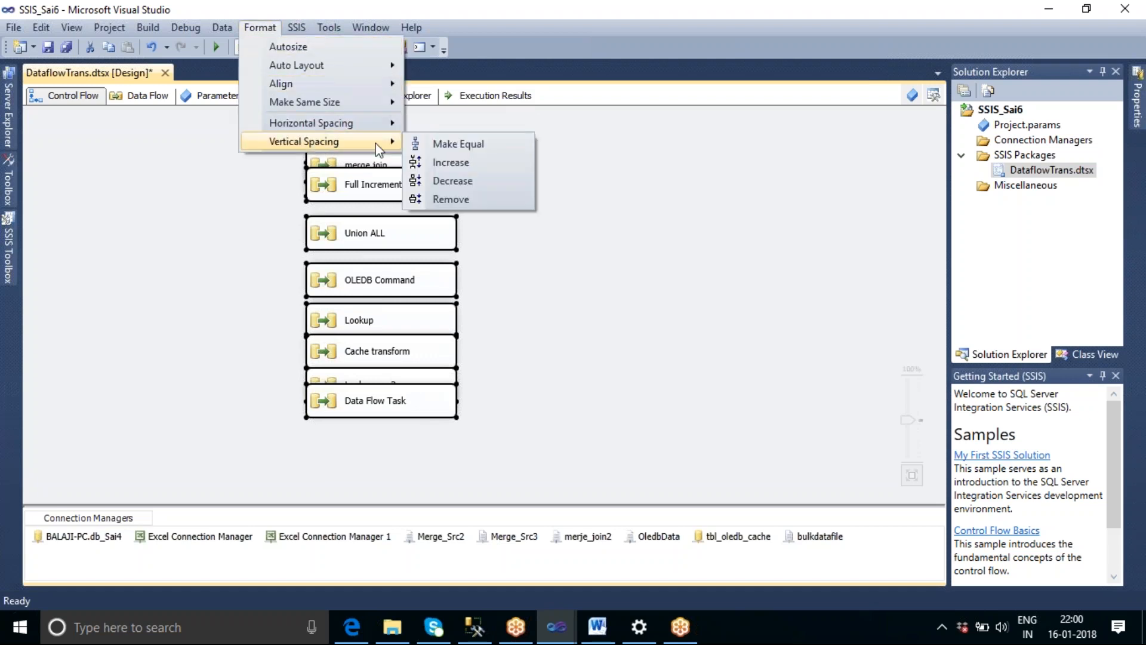
click(455, 144)
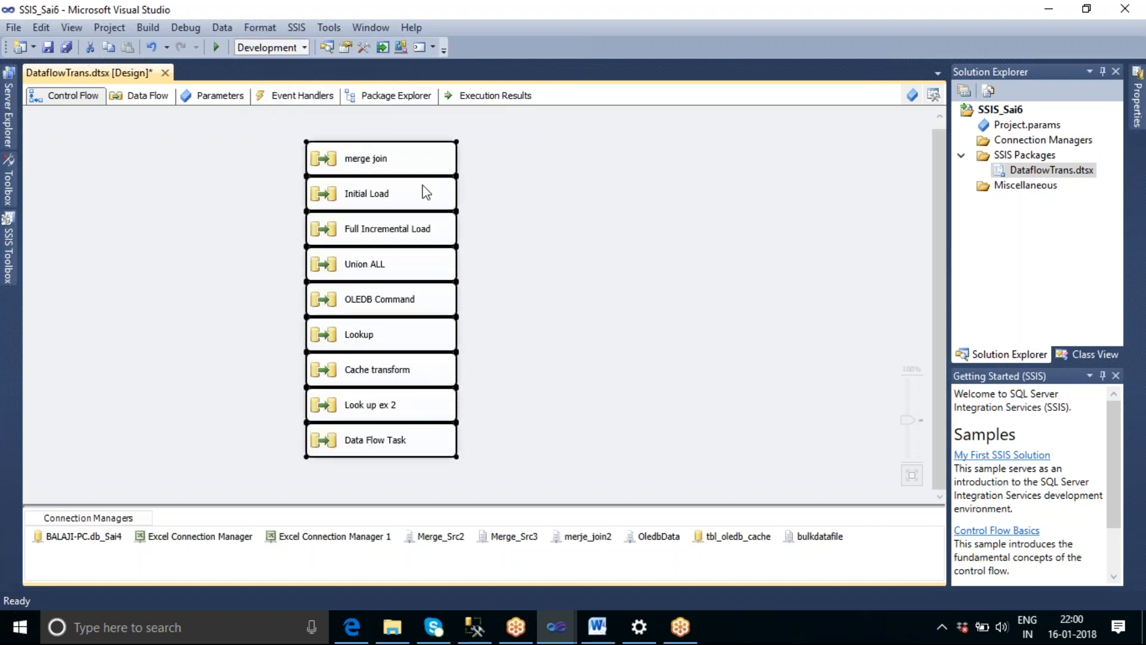
drag(427, 193, 188, 156)
click(610, 312)
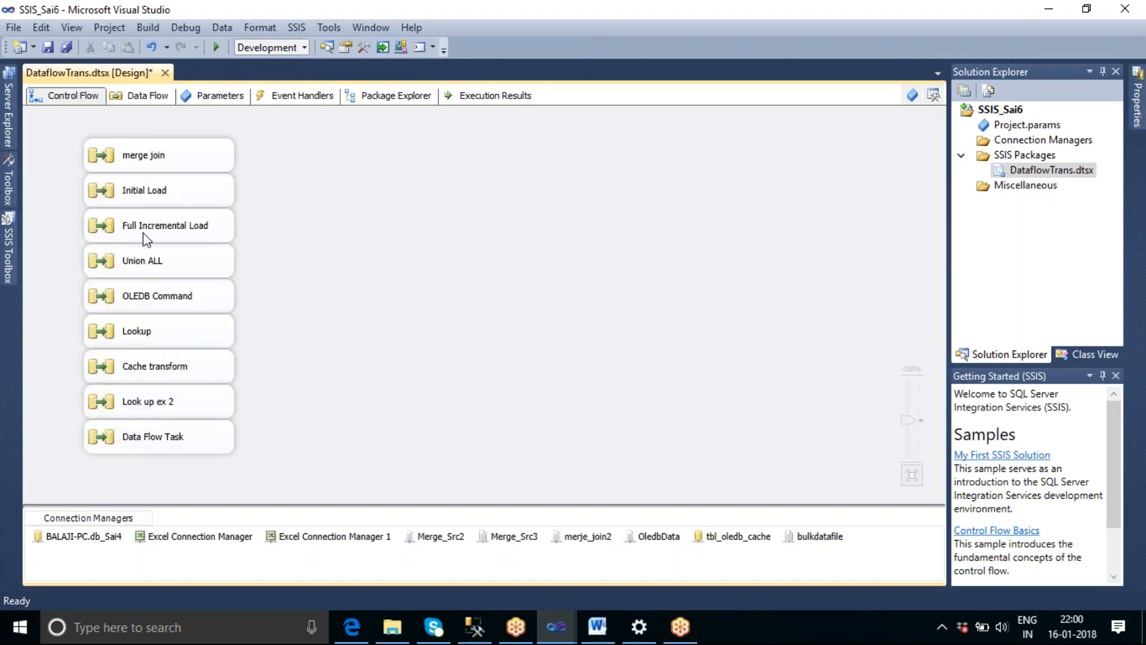
Move the Data Flow Task out of the stack to the free area beside merge join, and check its data flow.
drag(191, 427, 425, 147)
double_click(426, 153)
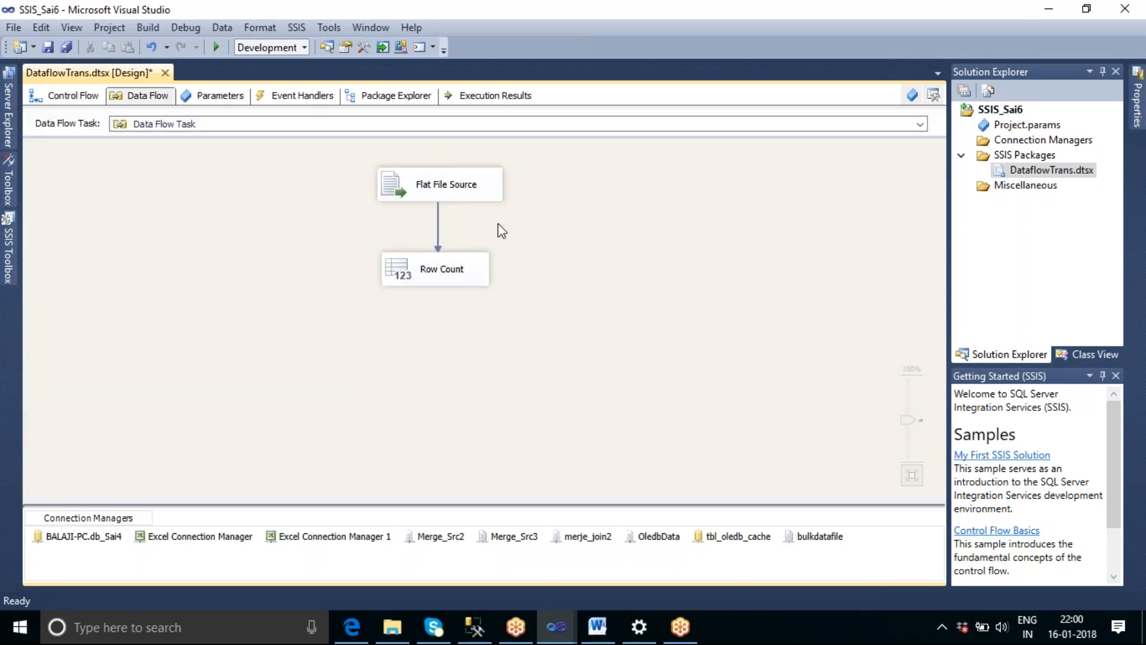
click(85, 99)
click(389, 218)
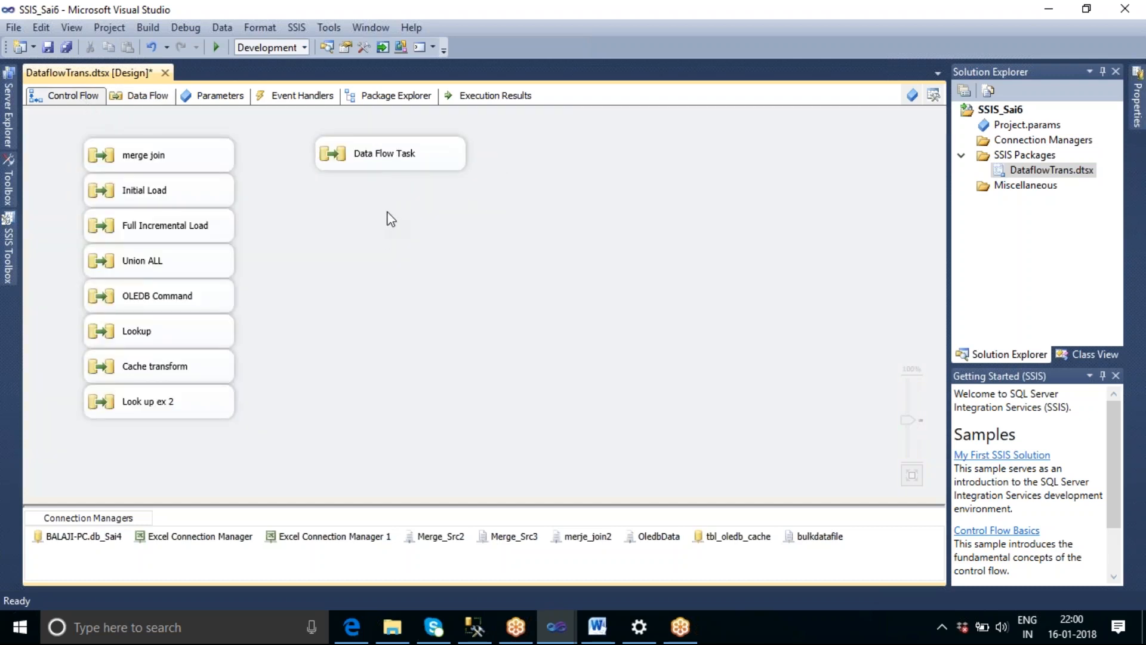
Add a Script Task below the Data Flow Task and connect the Data Flow Task to it.
click(8, 242)
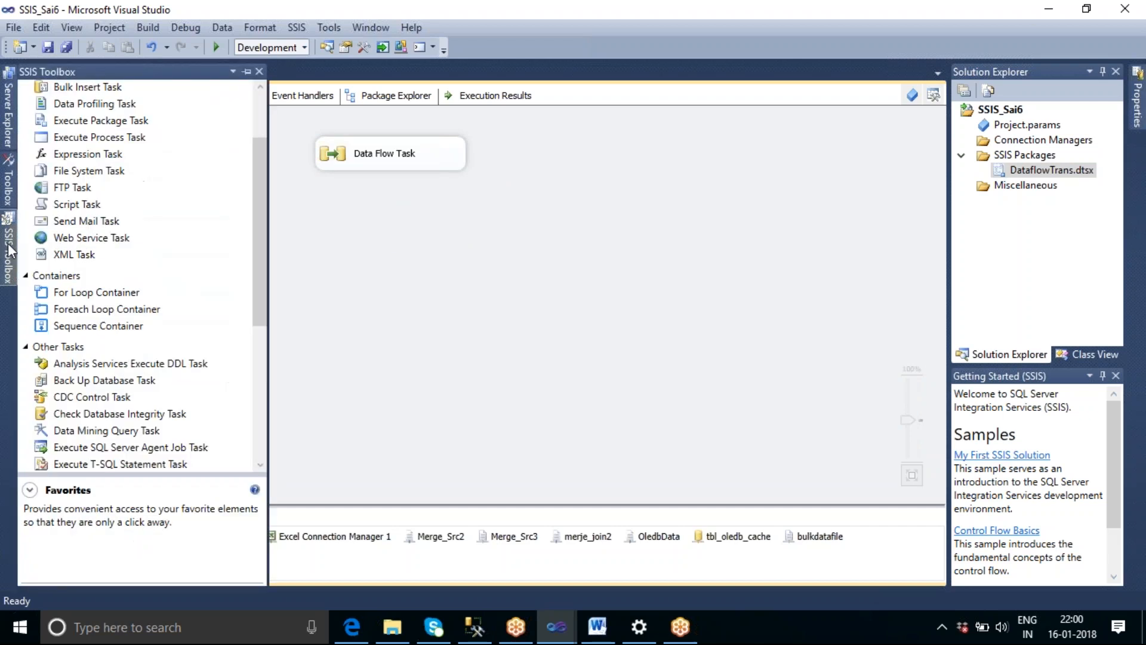
drag(83, 204, 373, 235)
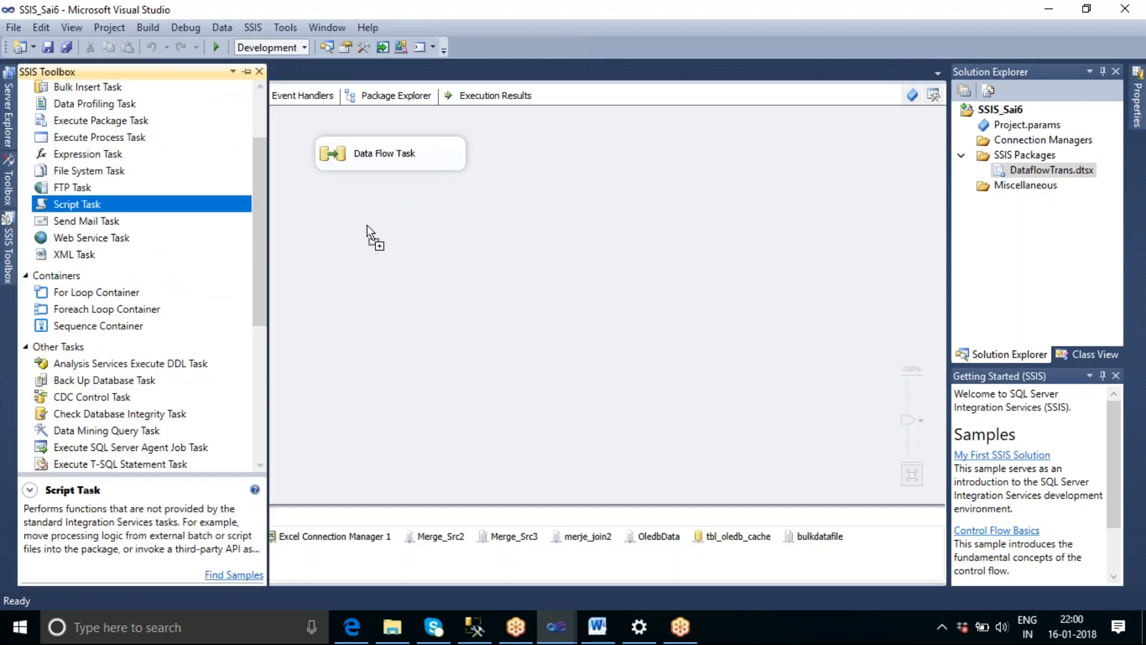
drag(366, 225, 367, 226)
drag(386, 163, 414, 170)
click(548, 258)
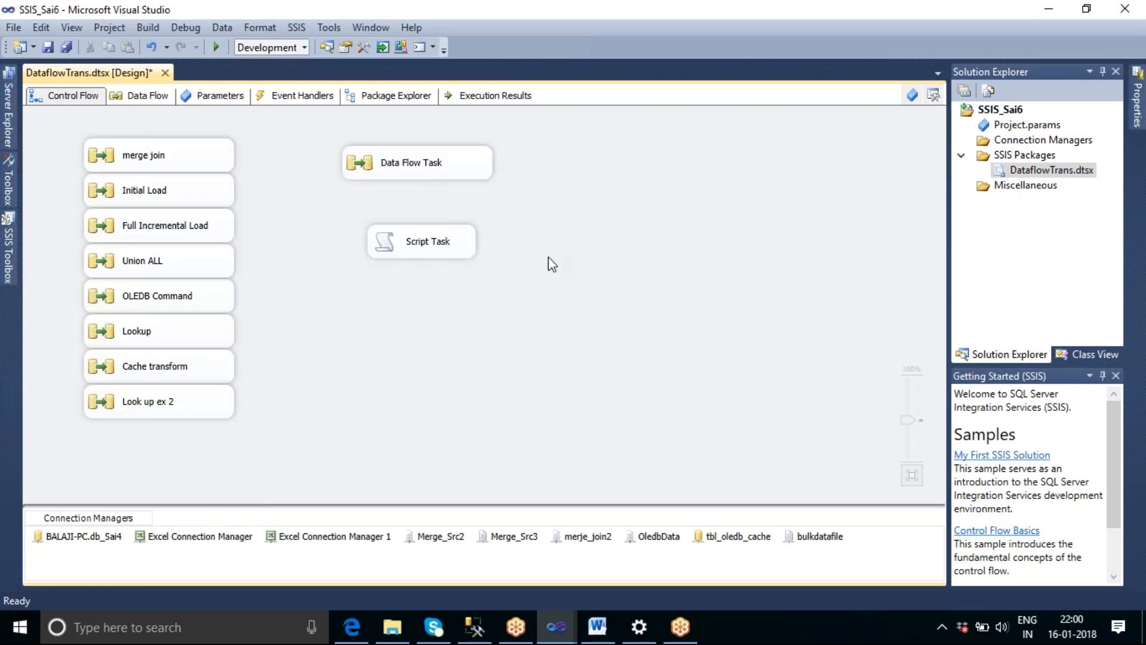
click(429, 175)
drag(428, 206, 425, 246)
Set User::Var_Count as the read-only variable of the Script Task.
double_click(422, 244)
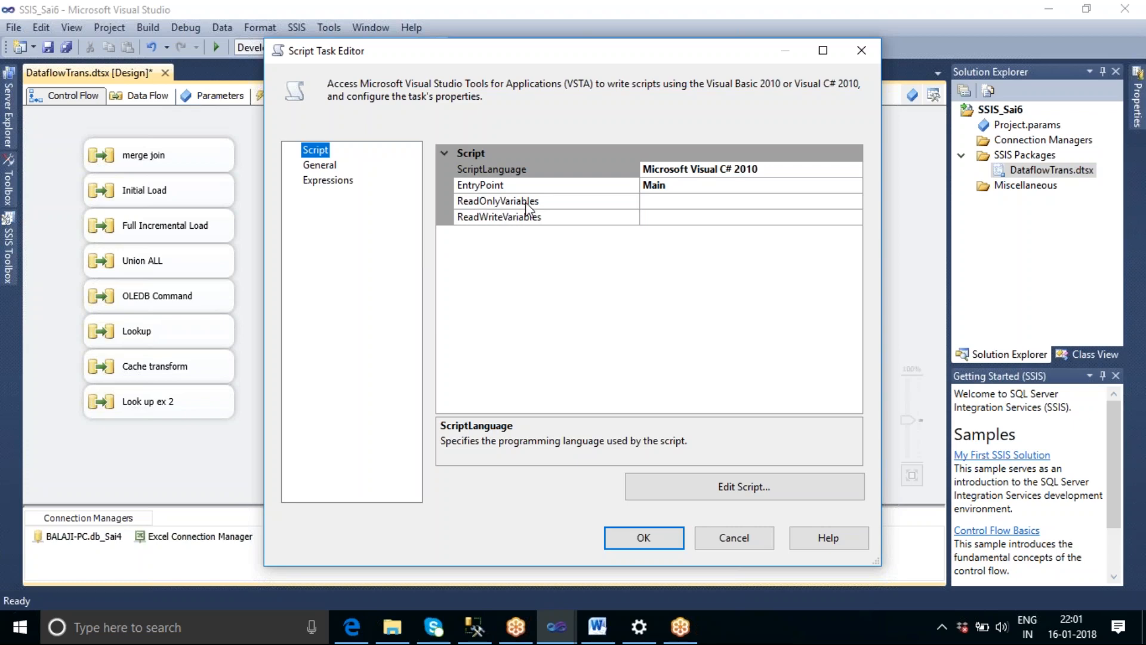
click(789, 199)
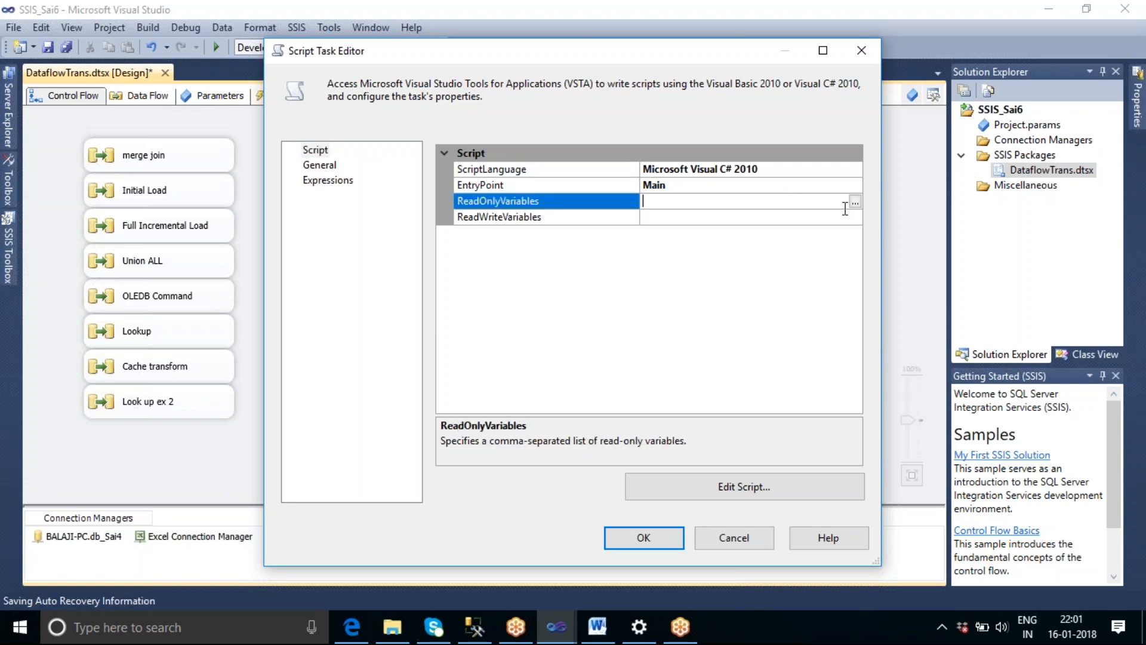
click(855, 203)
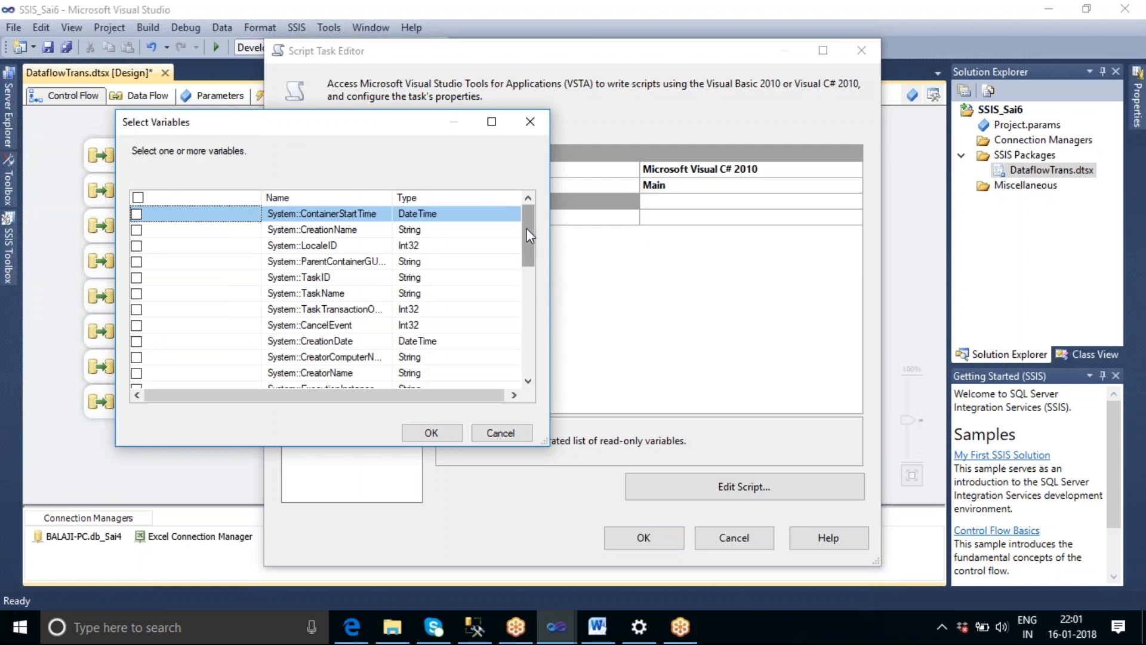
drag(527, 229, 543, 331)
click(312, 310)
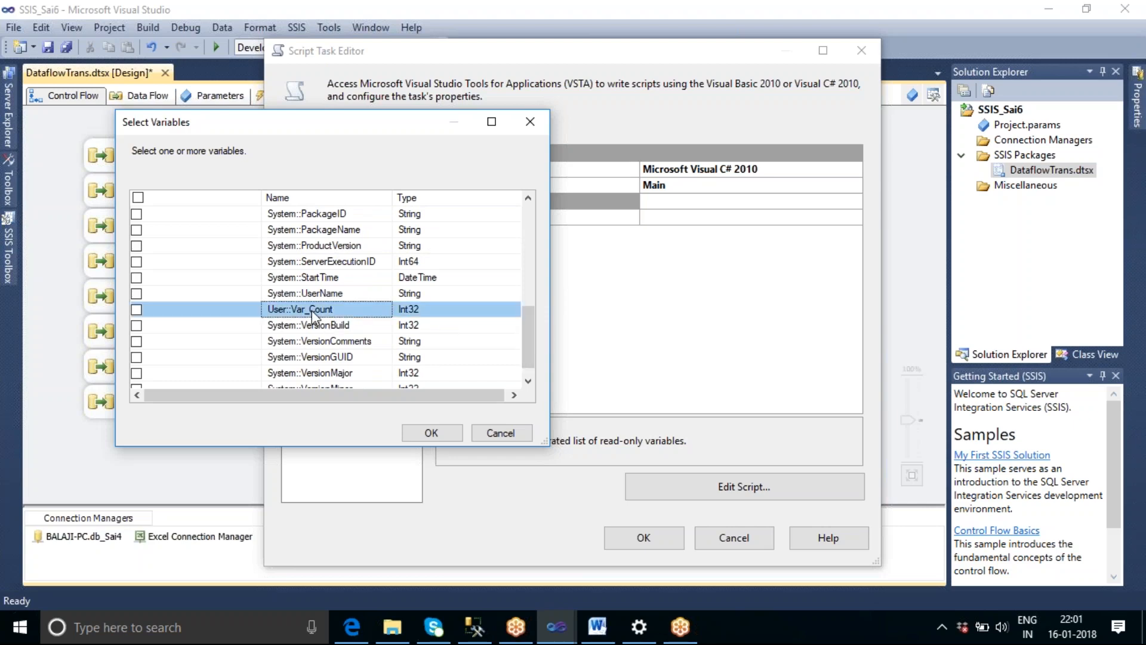
click(136, 309)
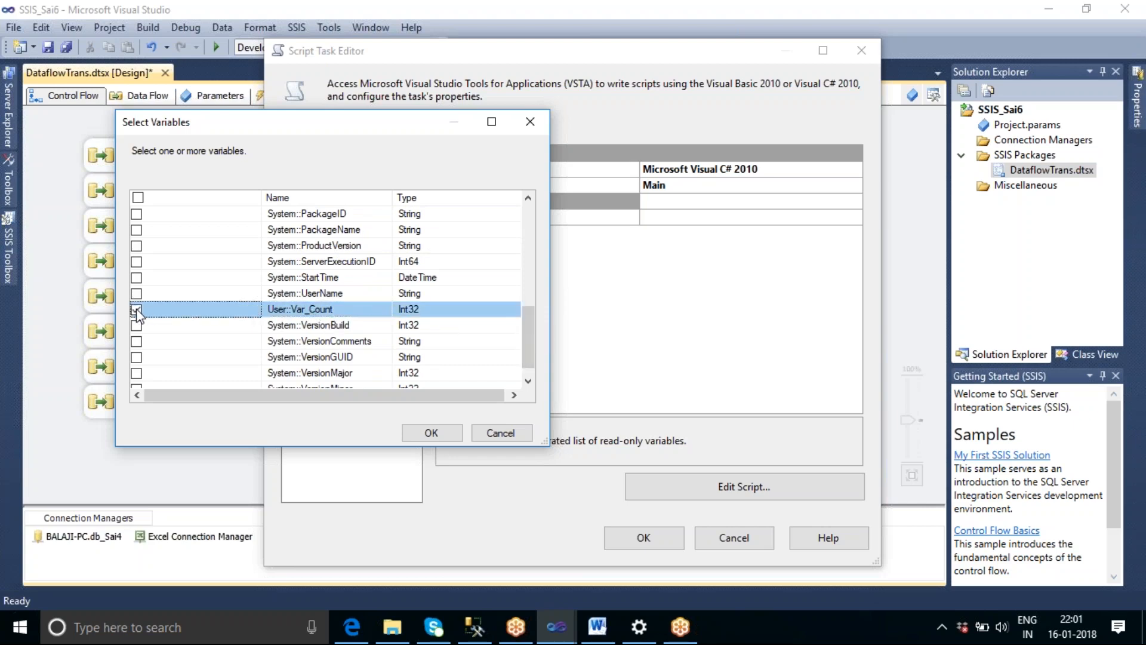
click(442, 434)
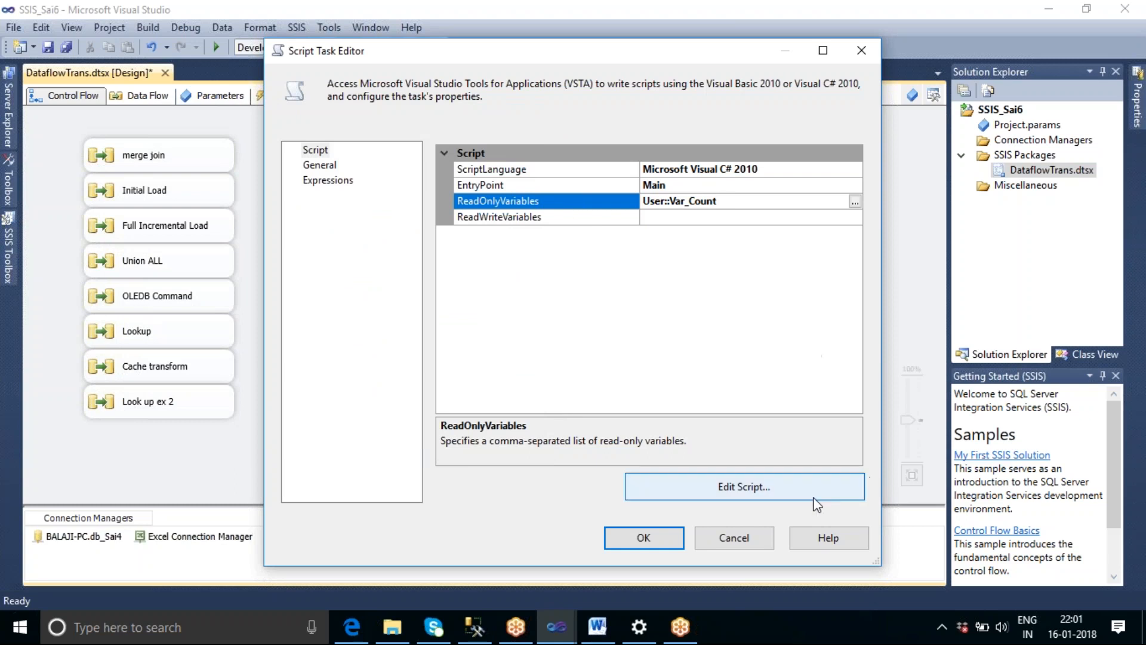
Open the Script Task's C# script for editing.
click(746, 495)
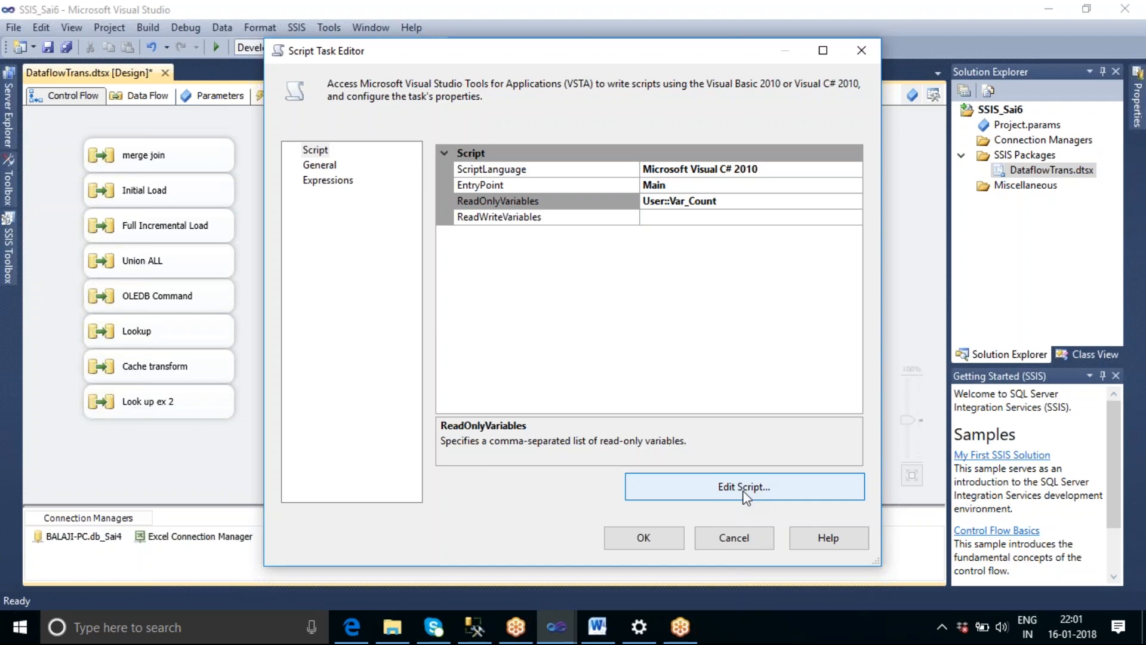
click(743, 491)
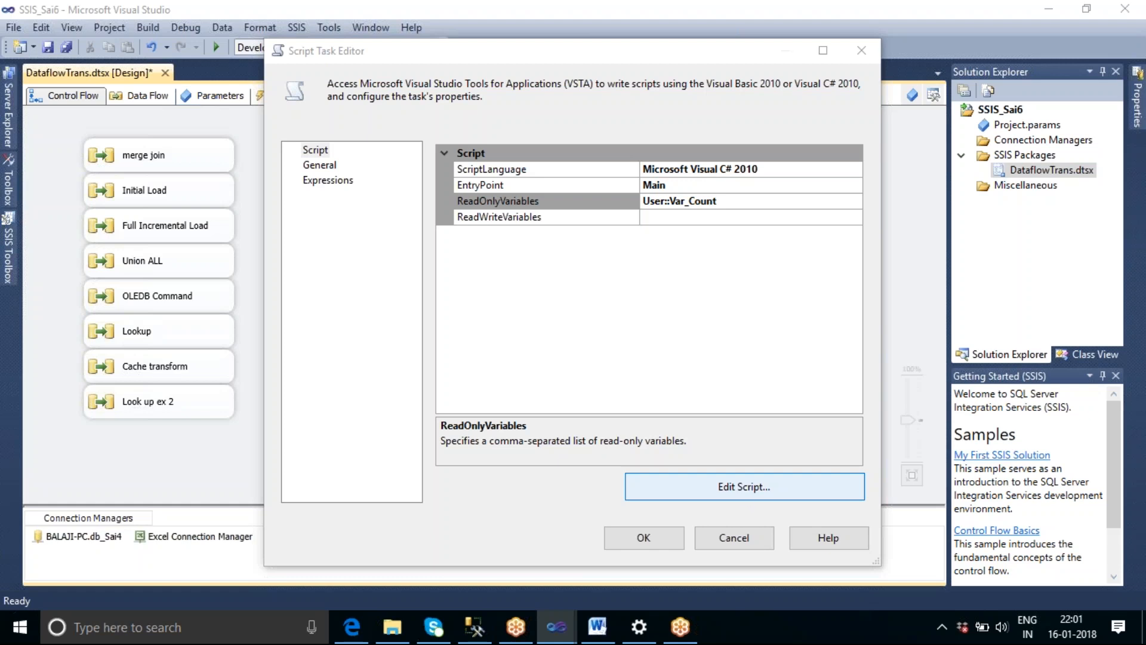
click(733, 487)
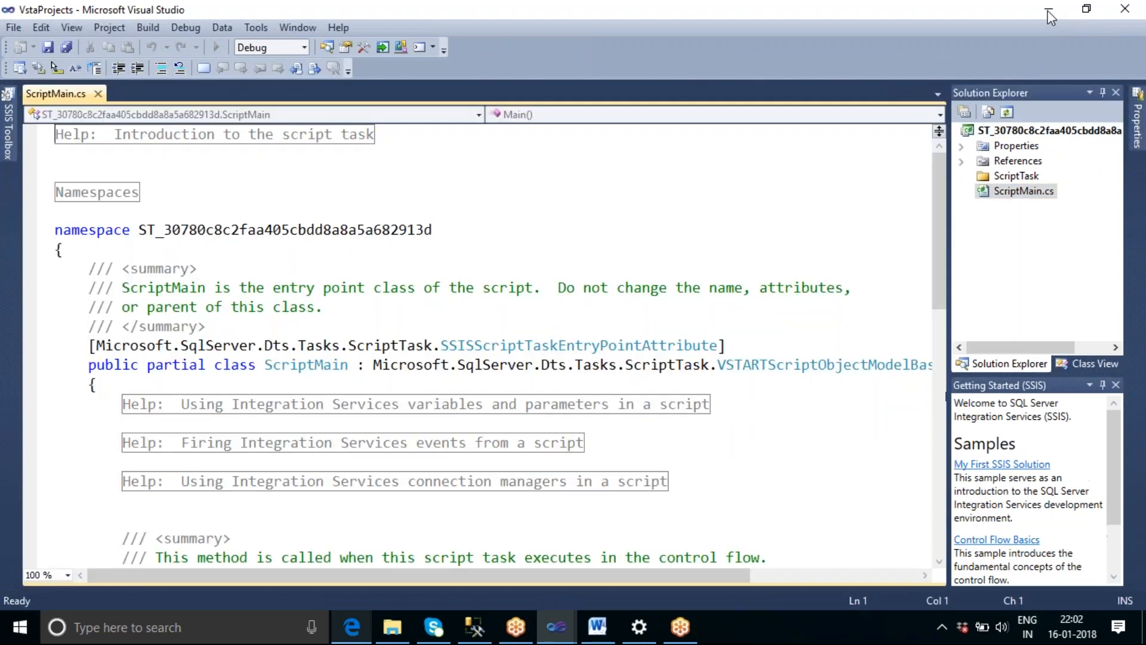
Check the script language in the Script Task's settings and return to the ScriptMain.cs code.
click(1048, 12)
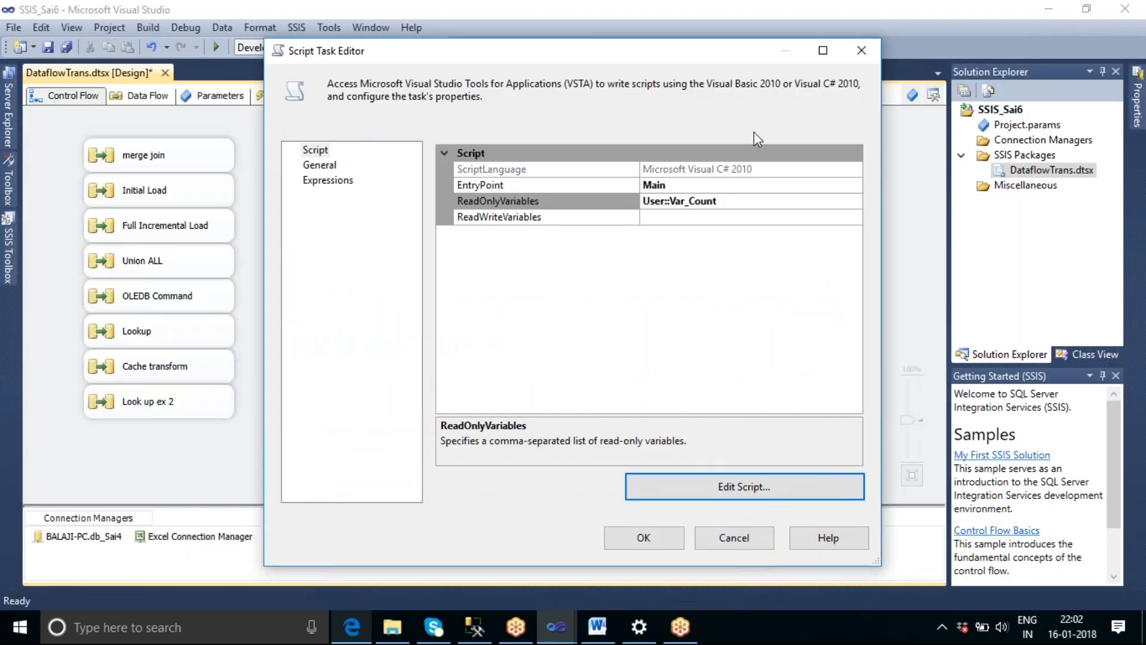
click(773, 170)
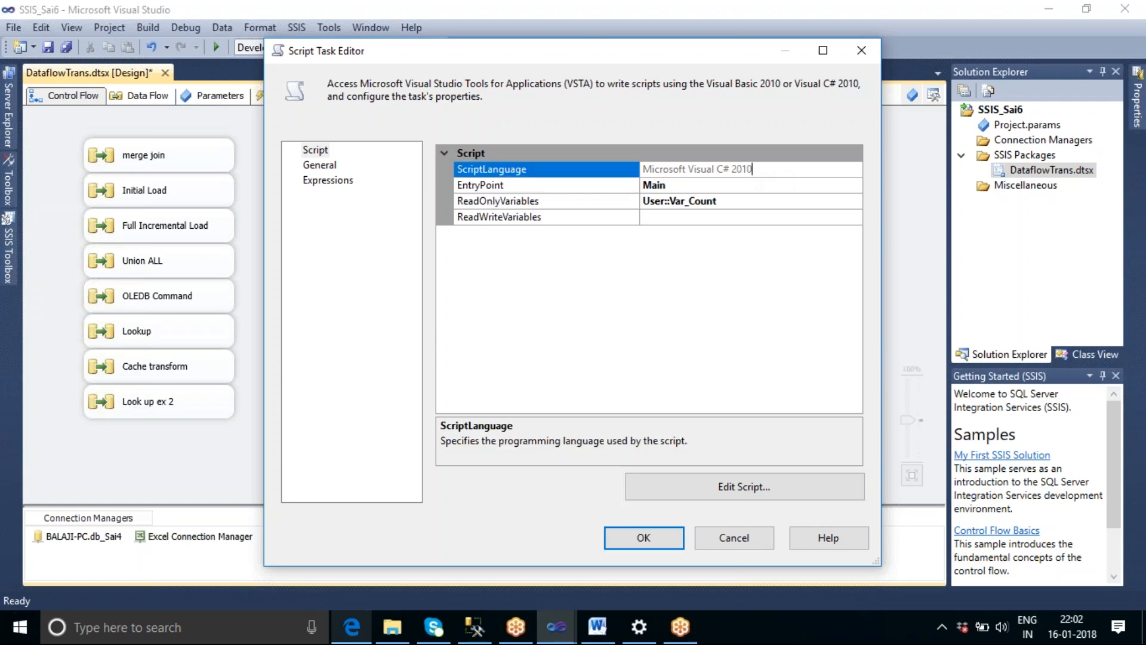
double_click(854, 170)
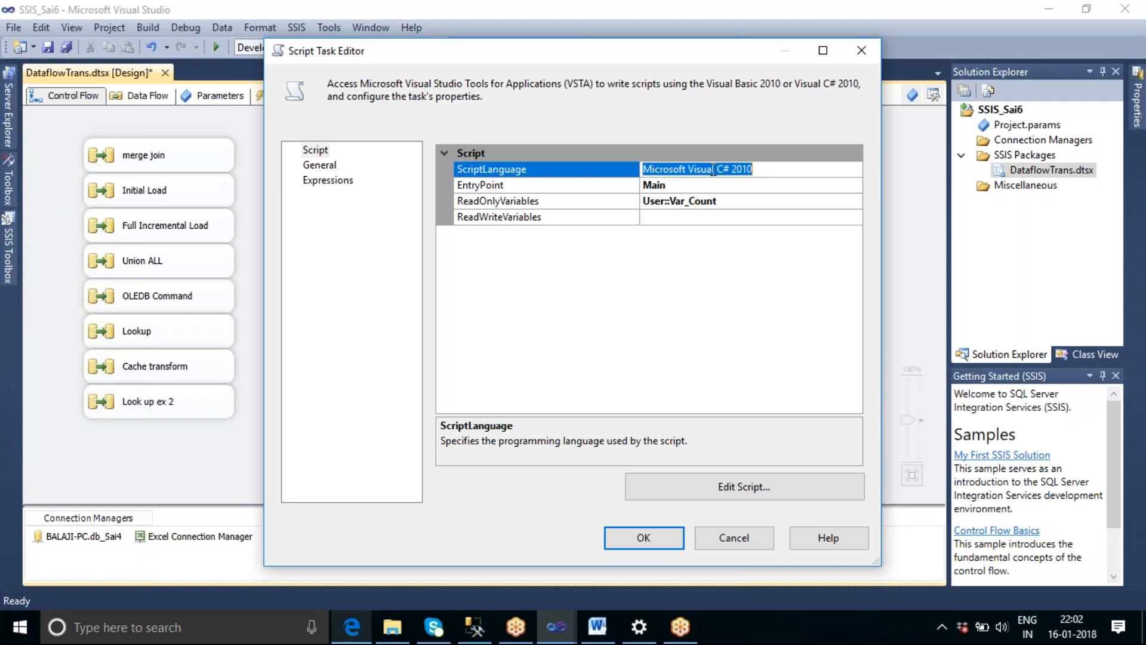
click(740, 486)
mouse_move(555, 635)
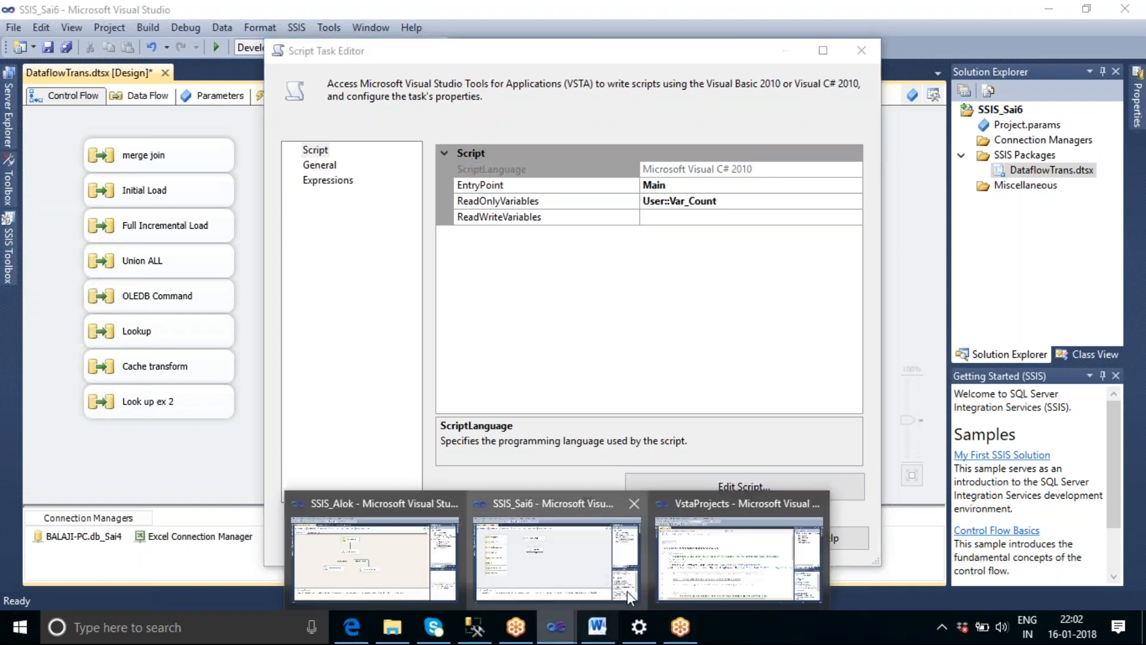
click(716, 558)
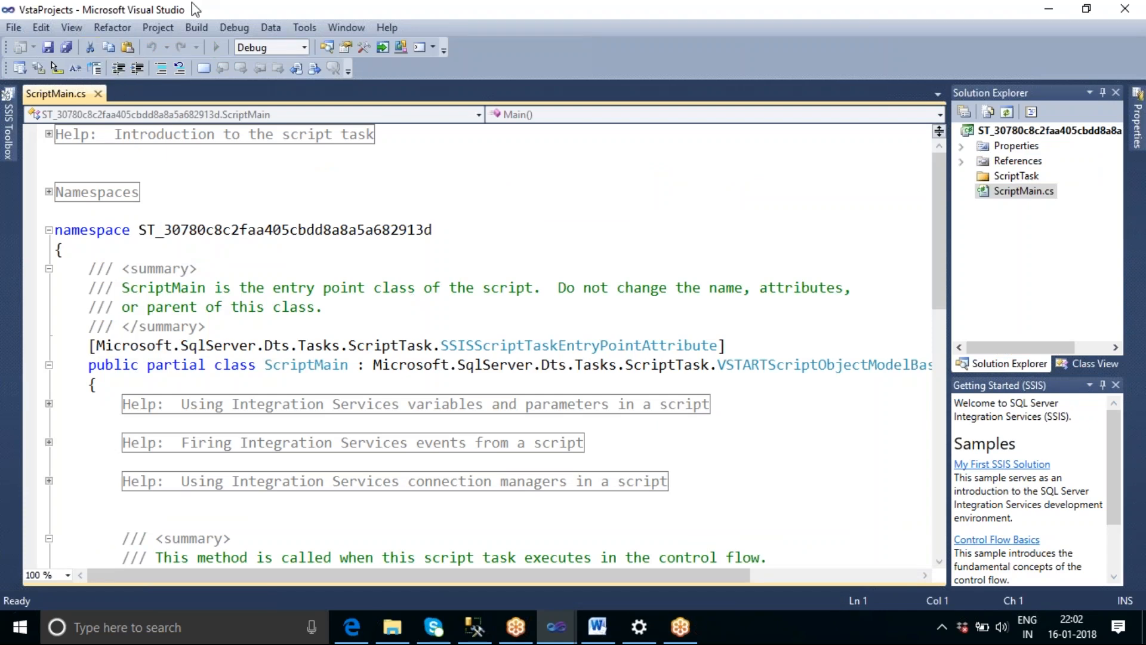
Add an empty MessageBox.Show() call below the Dts.TaskResult line in the Main() method.
scroll(769, 446, down, 5)
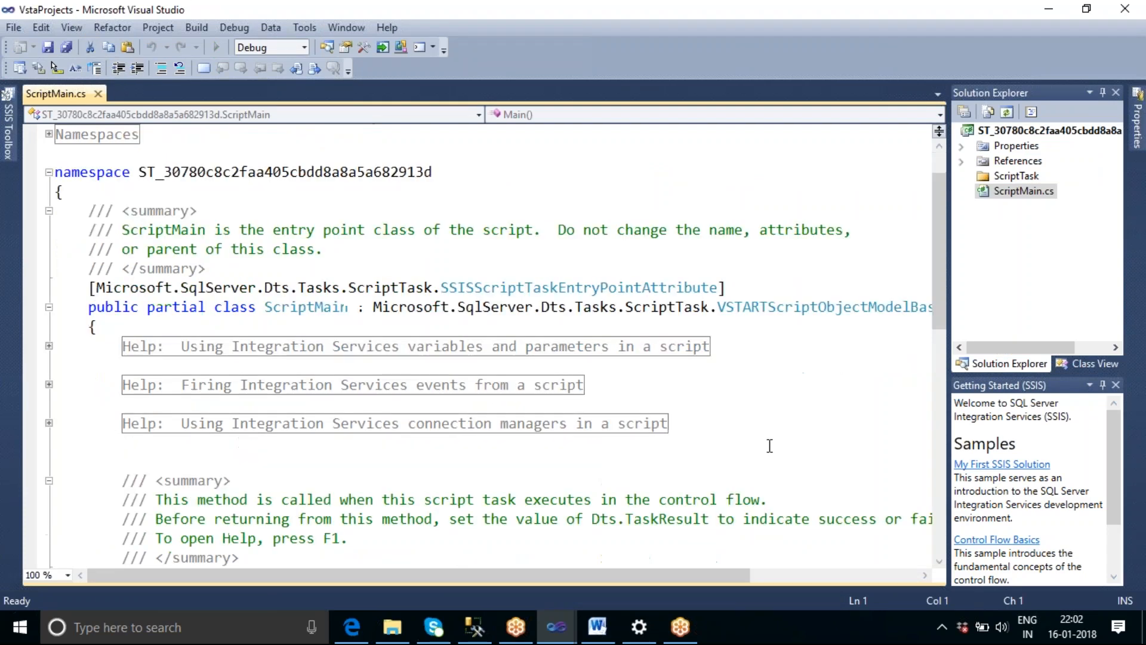
click(543, 421)
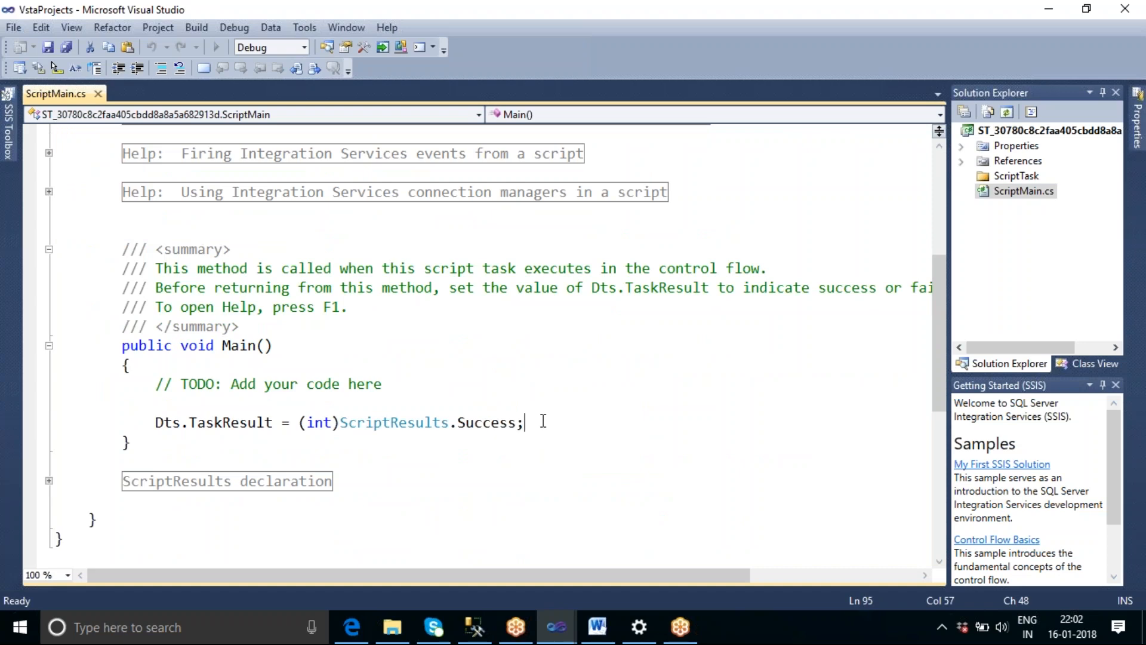
key(Return)
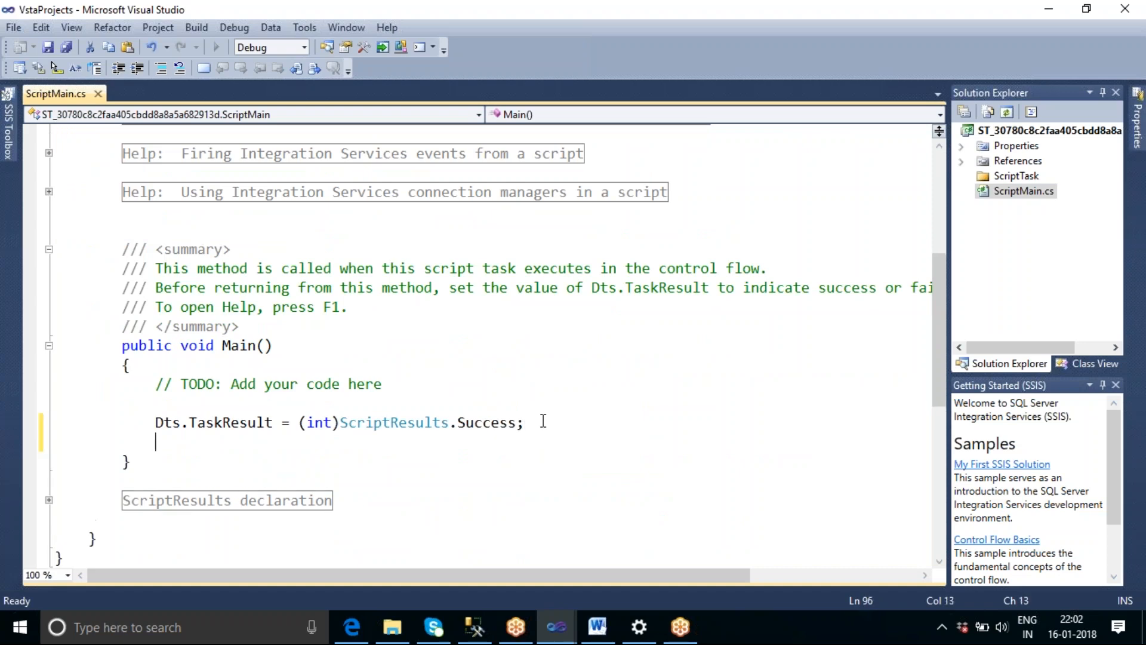
text(Mee)
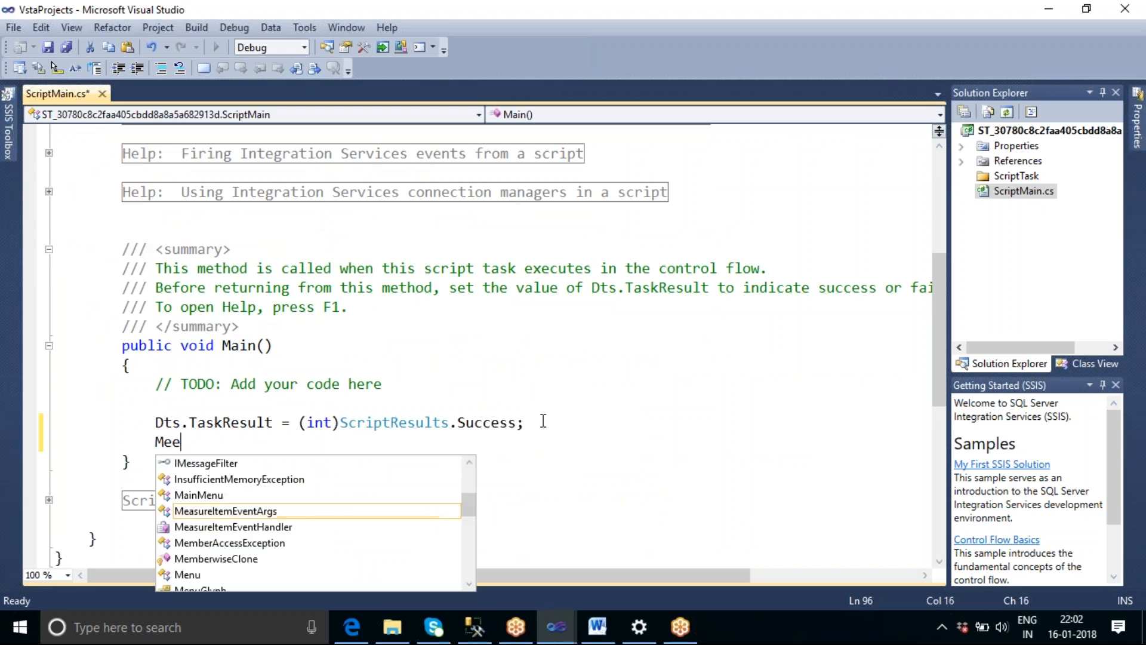
key(BackSpace)
text(s)
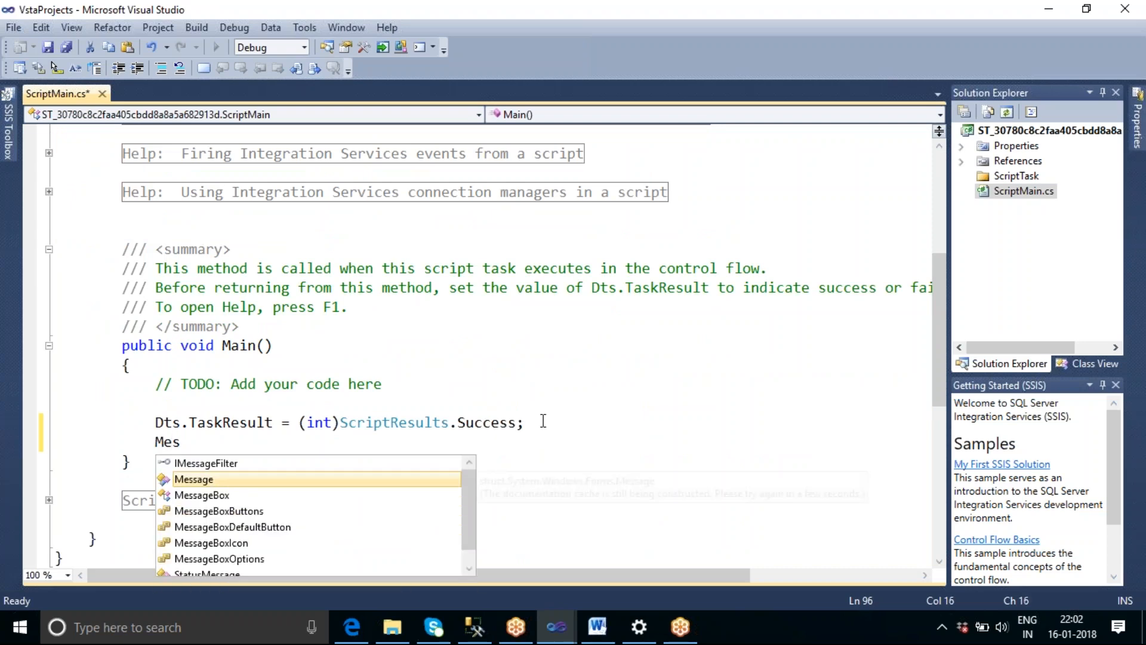
key(Down)
key(Tab)
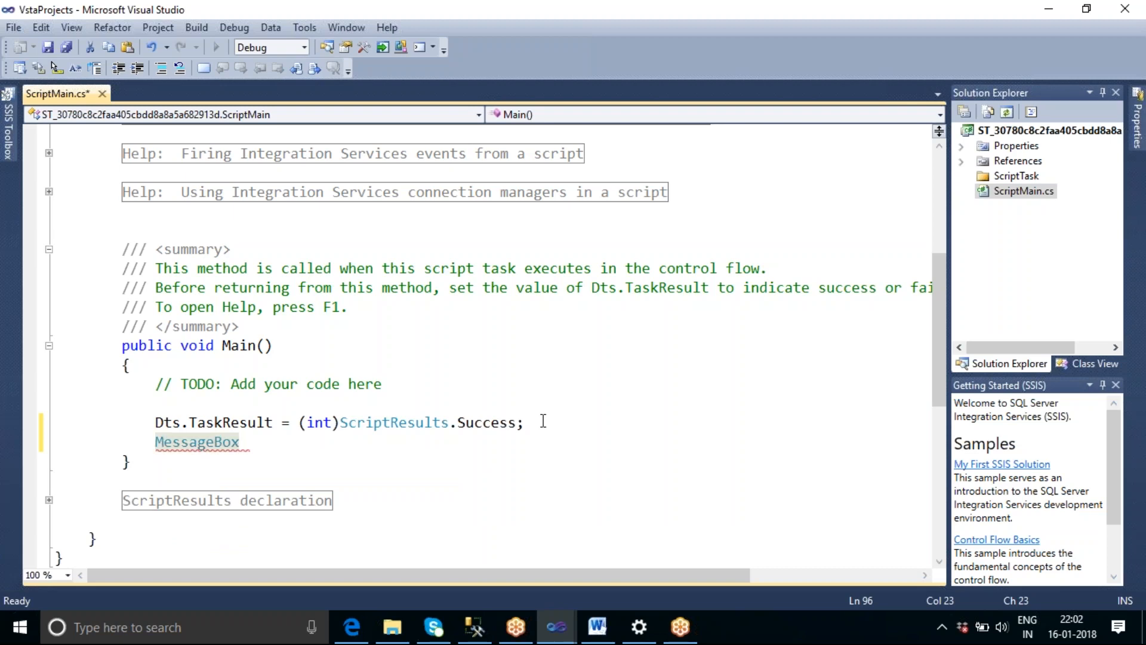
text(.S)
key(Tab)
text(())
key(Left)
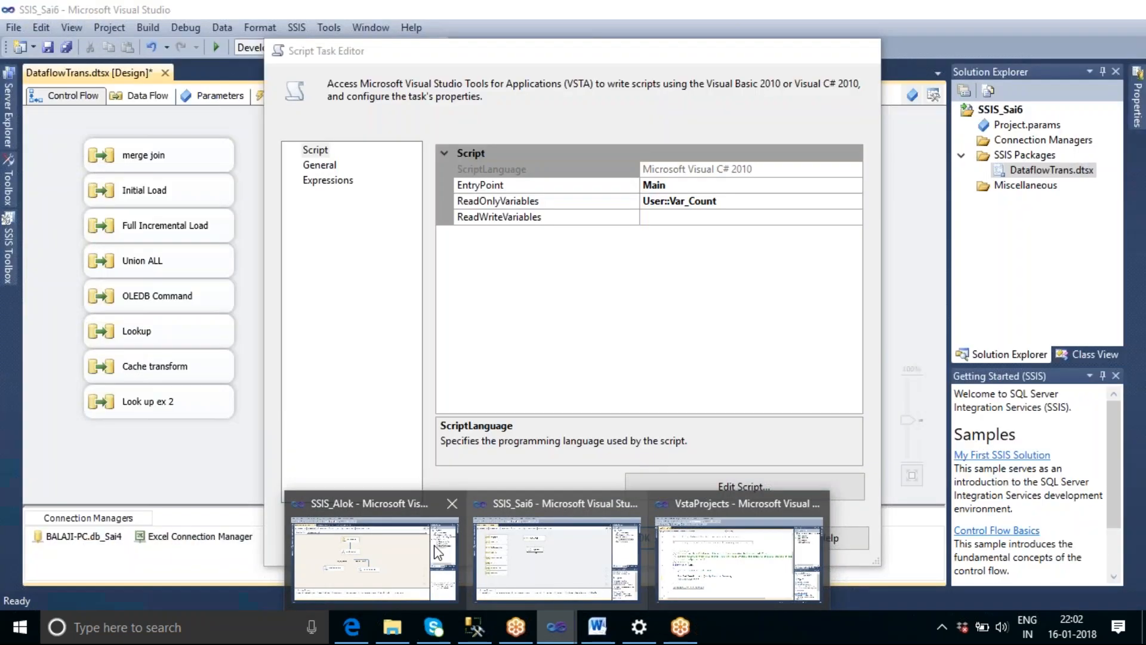
Copy the variable name User::Var_Count from the Script Task's ReadOnlyVariables setting and return to the ScriptMain.cs code.
click(513, 550)
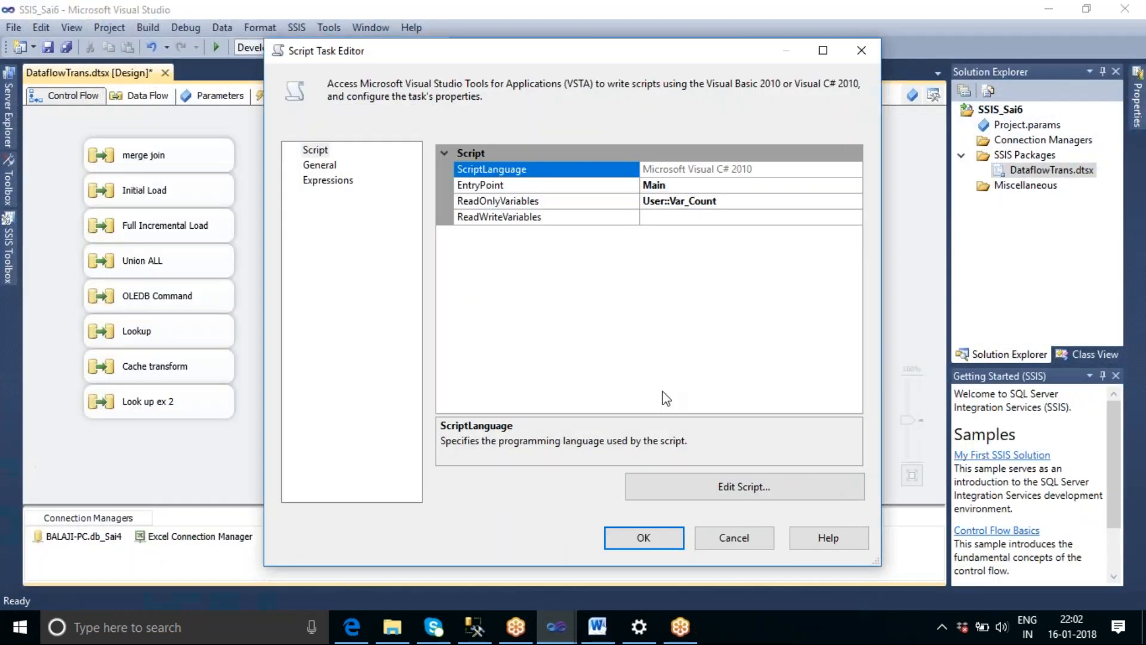
click(742, 202)
key(ctrl+a)
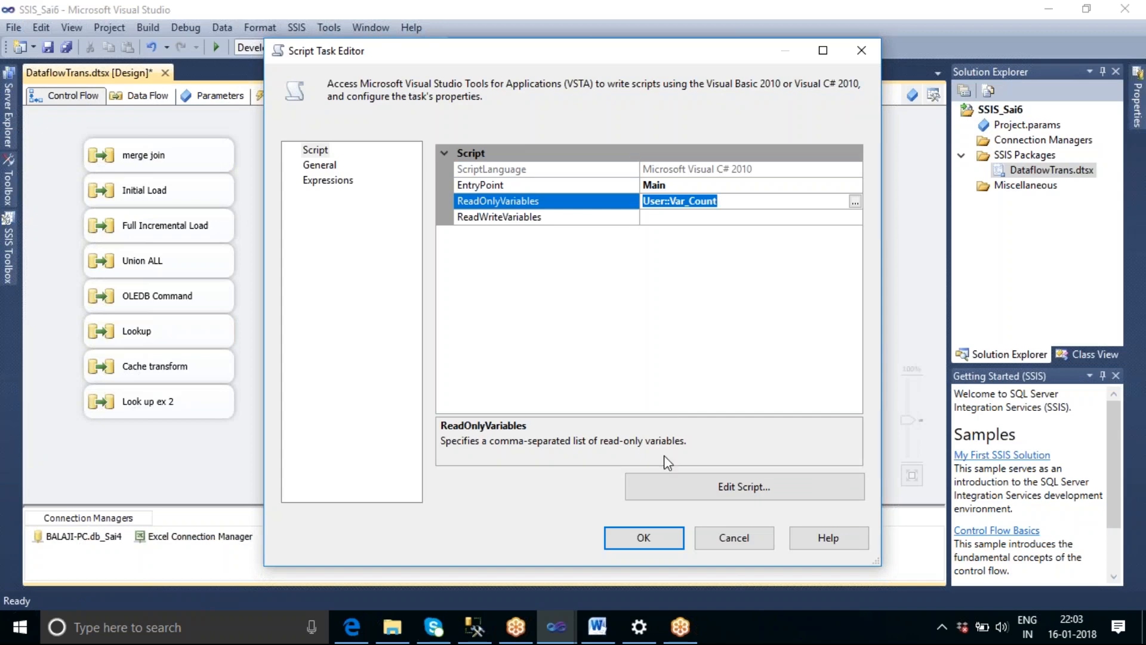
click(556, 627)
click(671, 593)
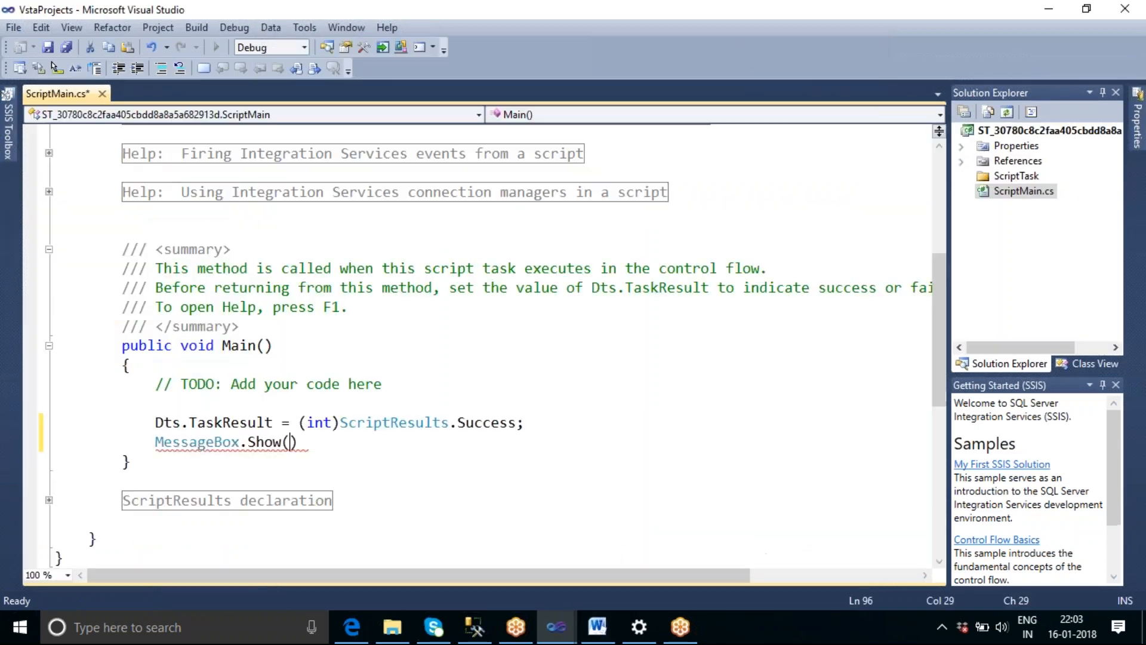
Enter Dts.Variables["User::Var_Count"] as the argument of the MessageBox.Show call.
mouse_move(223, 443)
text(d)
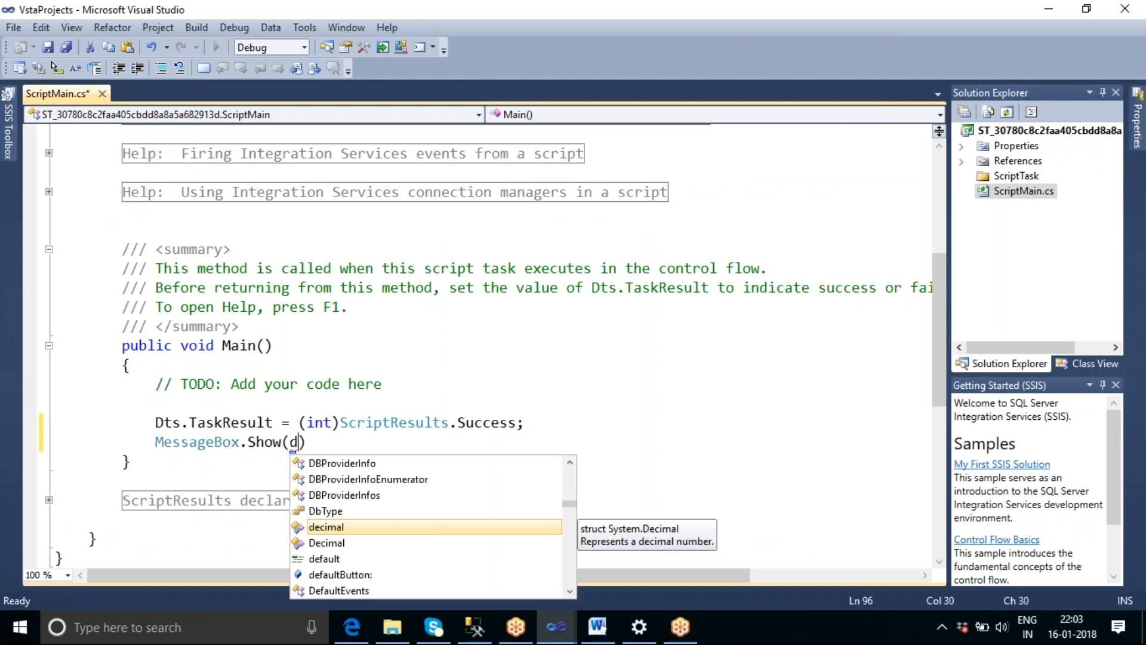
text(ts.v)
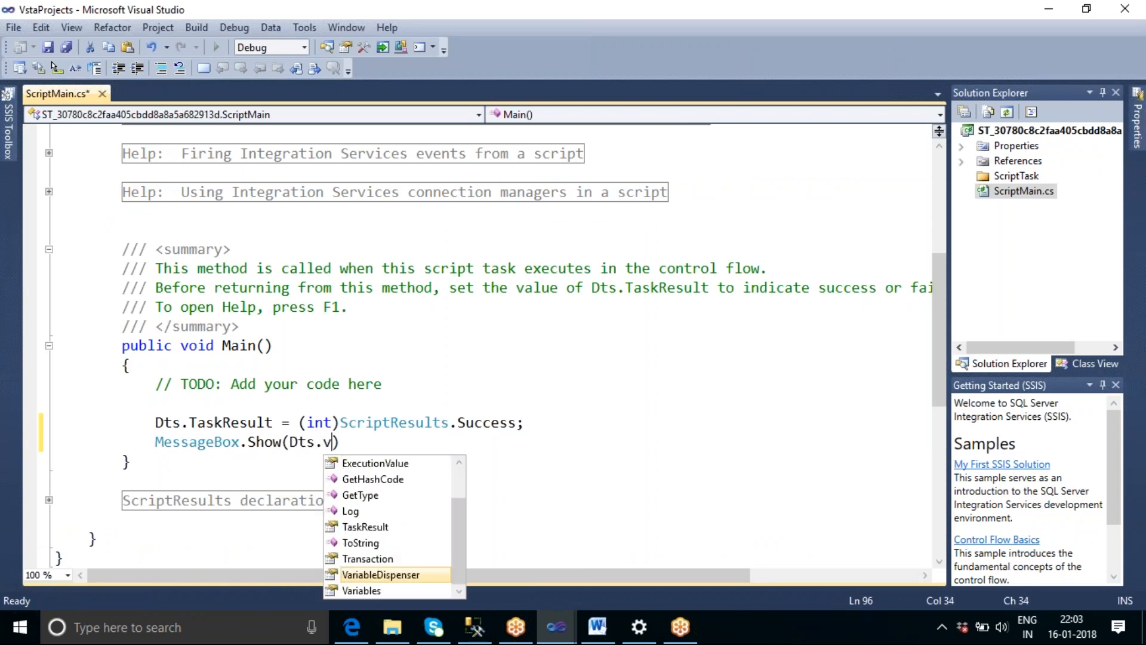
key(Down)
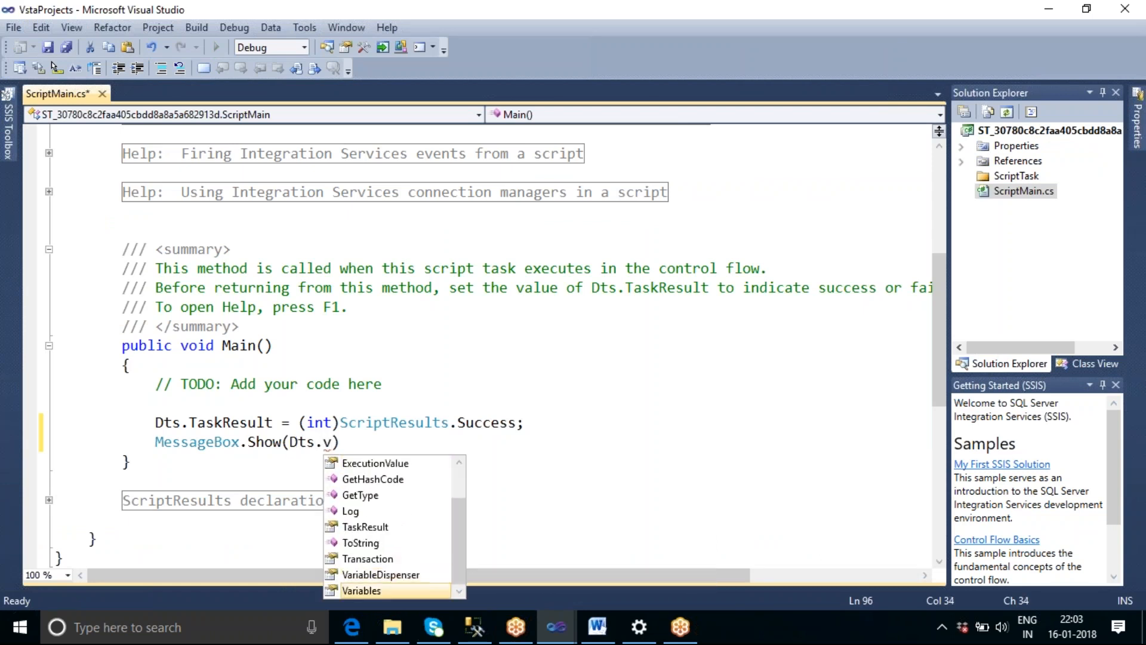
key(Tab)
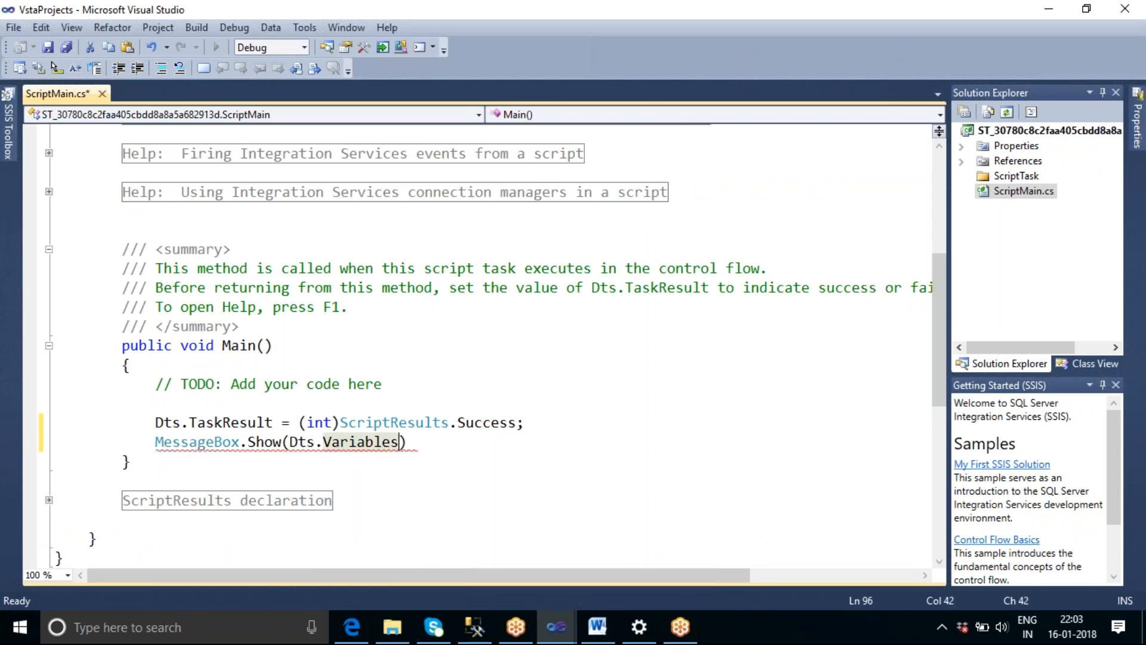
text([])
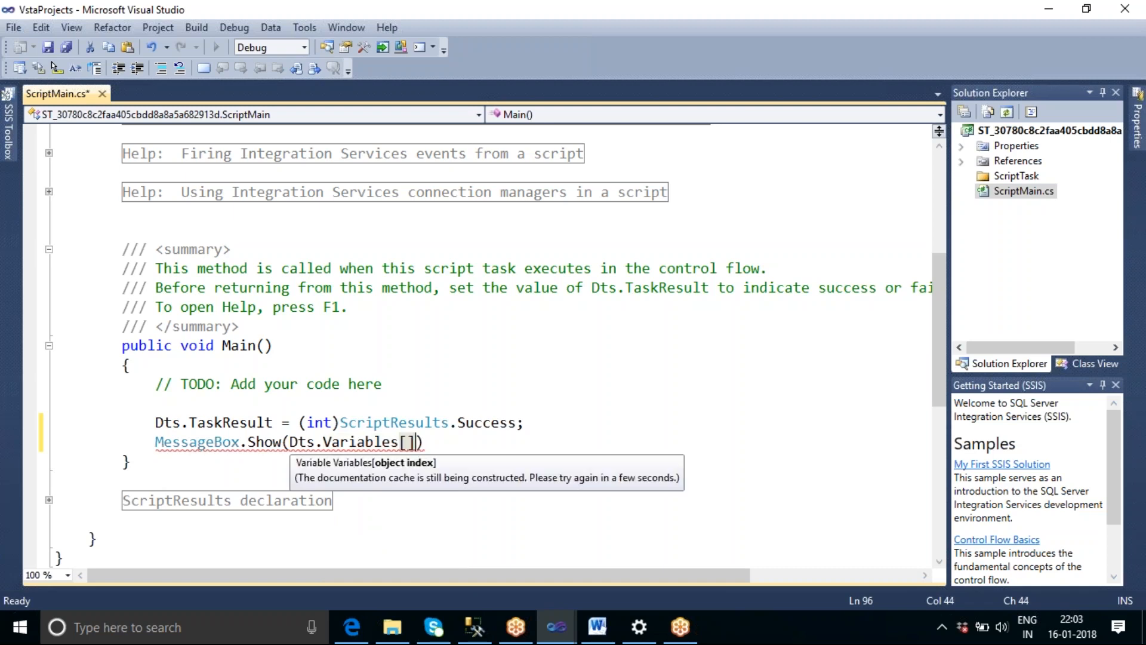
key(Left)
text("User::Var_Count)
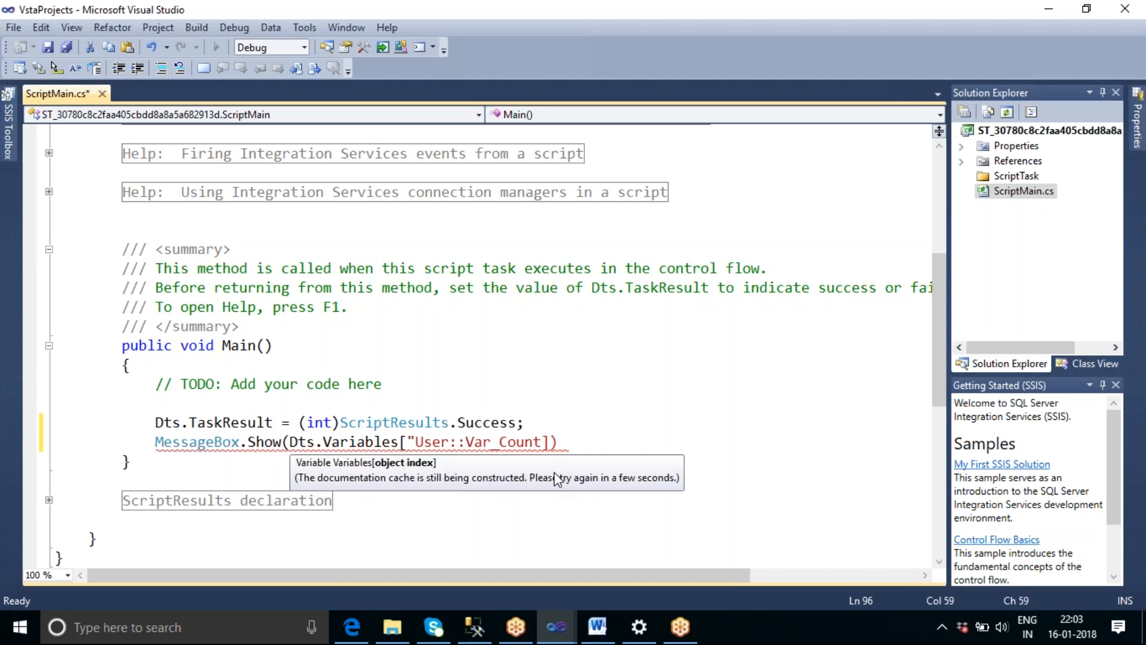
text(")
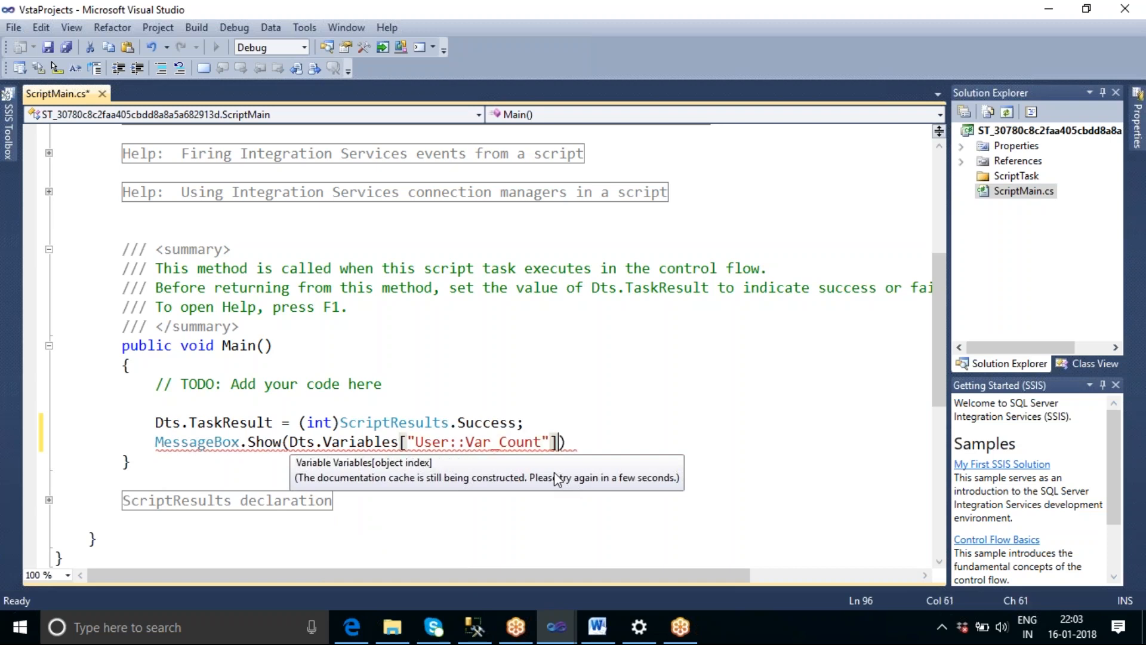
Append .Value.ToString() to the variable reference inside MessageBox.Show and end the statement with a semicolon.
click(640, 404)
click(561, 443)
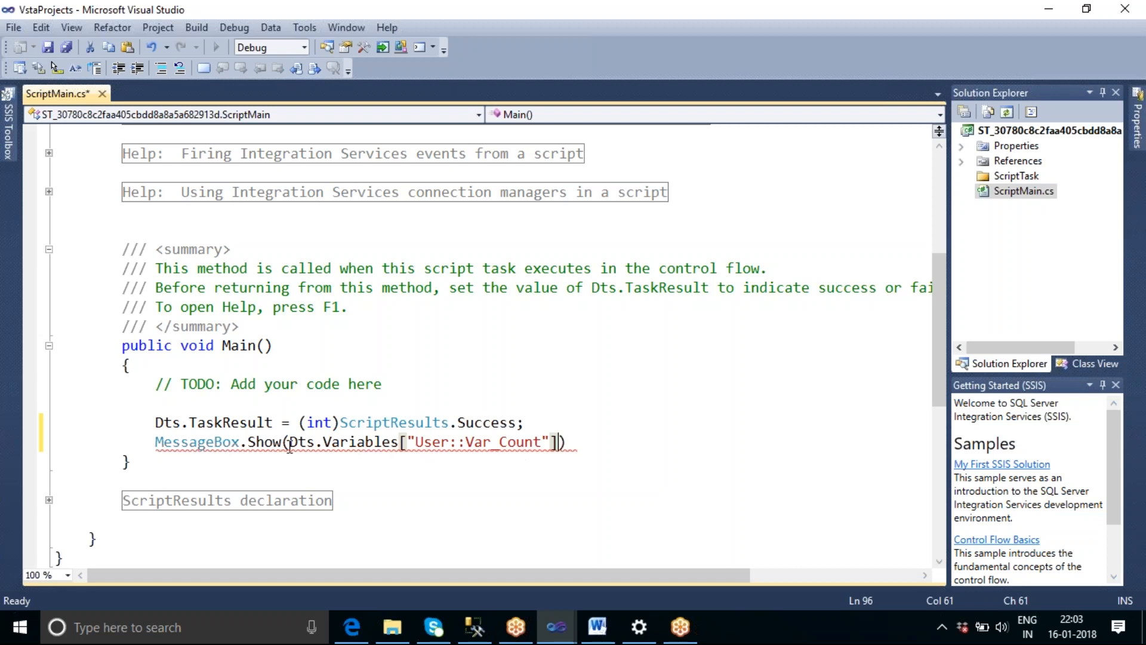
mouse_move(293, 446)
text(.v)
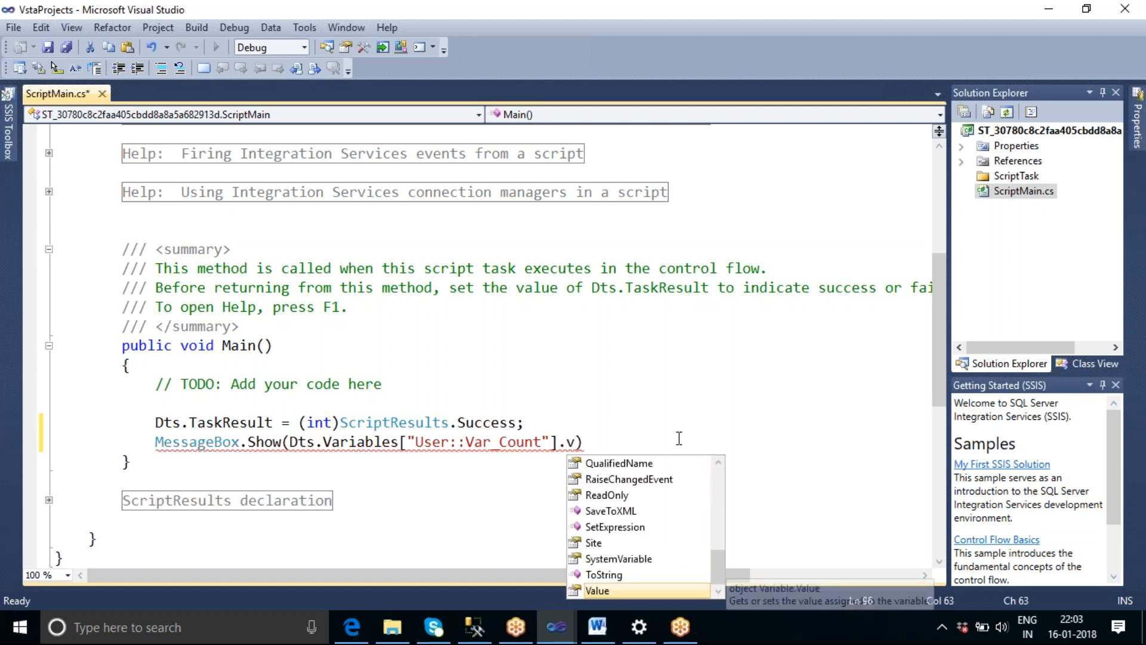
text(alue.ToString())
key(End)
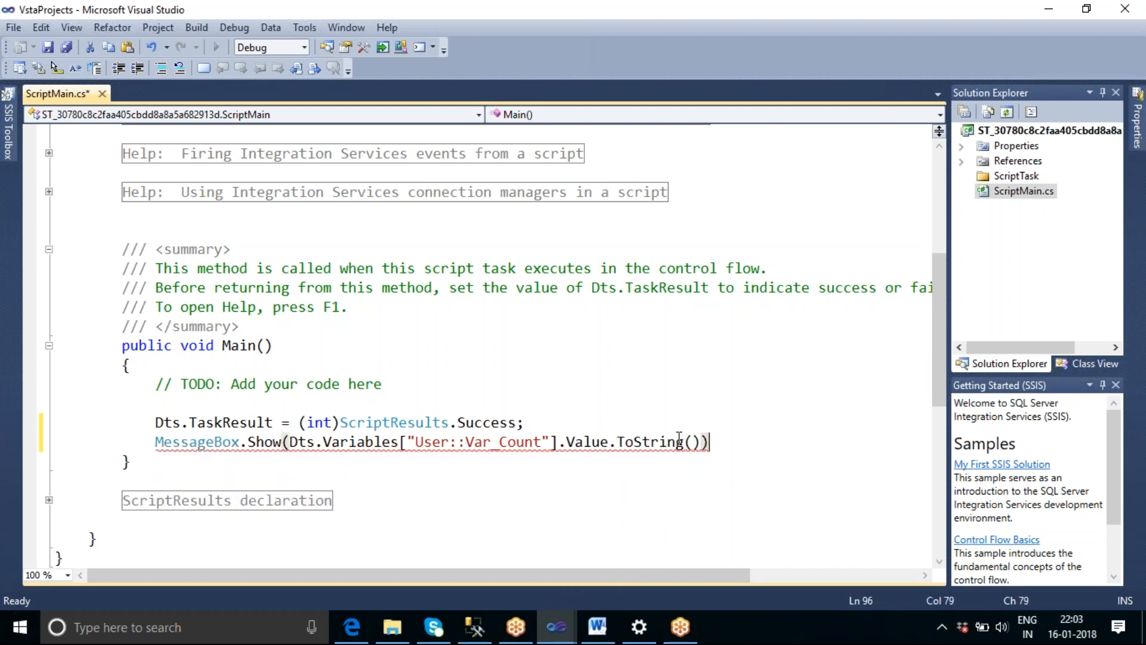
text(;)
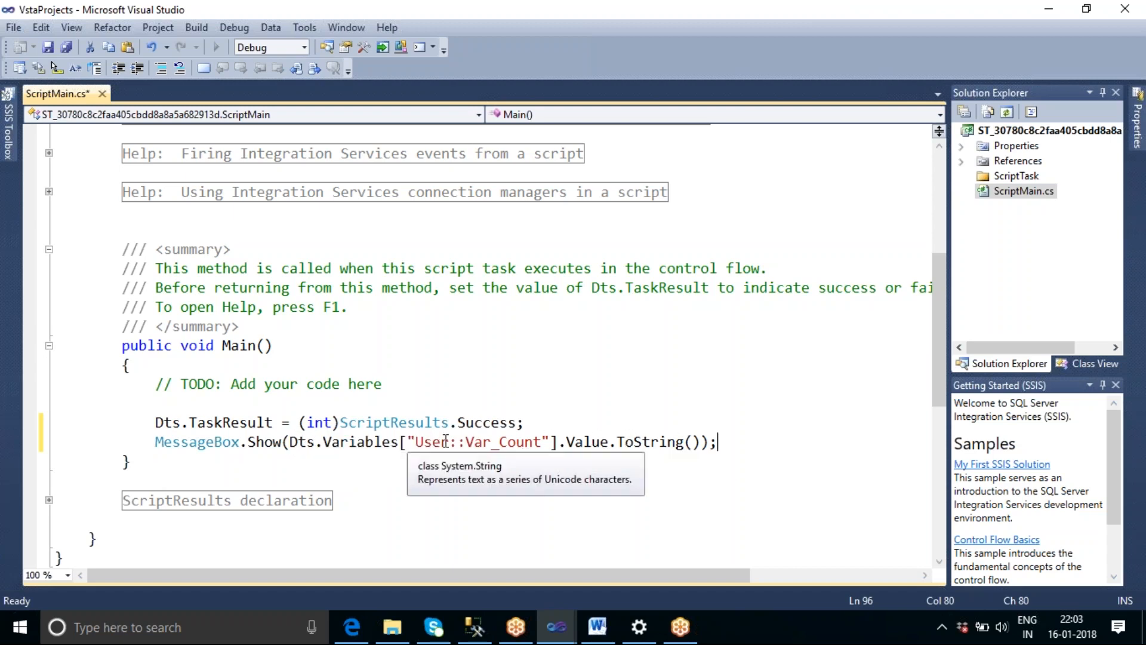
Prefix the message box argument with the text "Row Count:" and join it to the variable value with +.
click(296, 443)
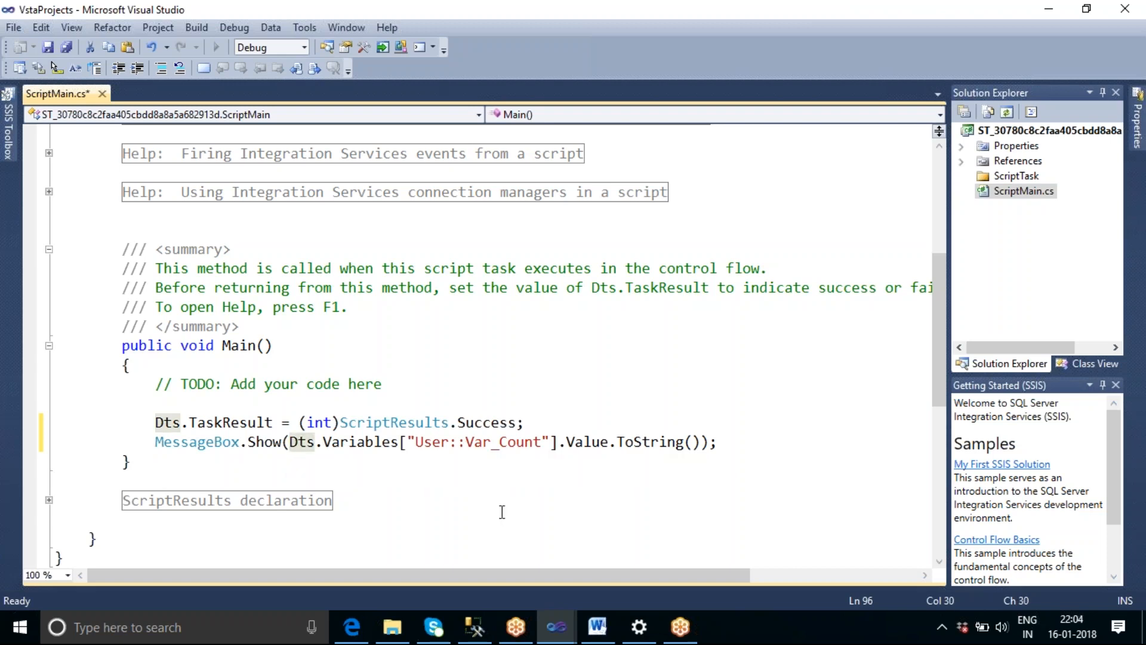
text(")
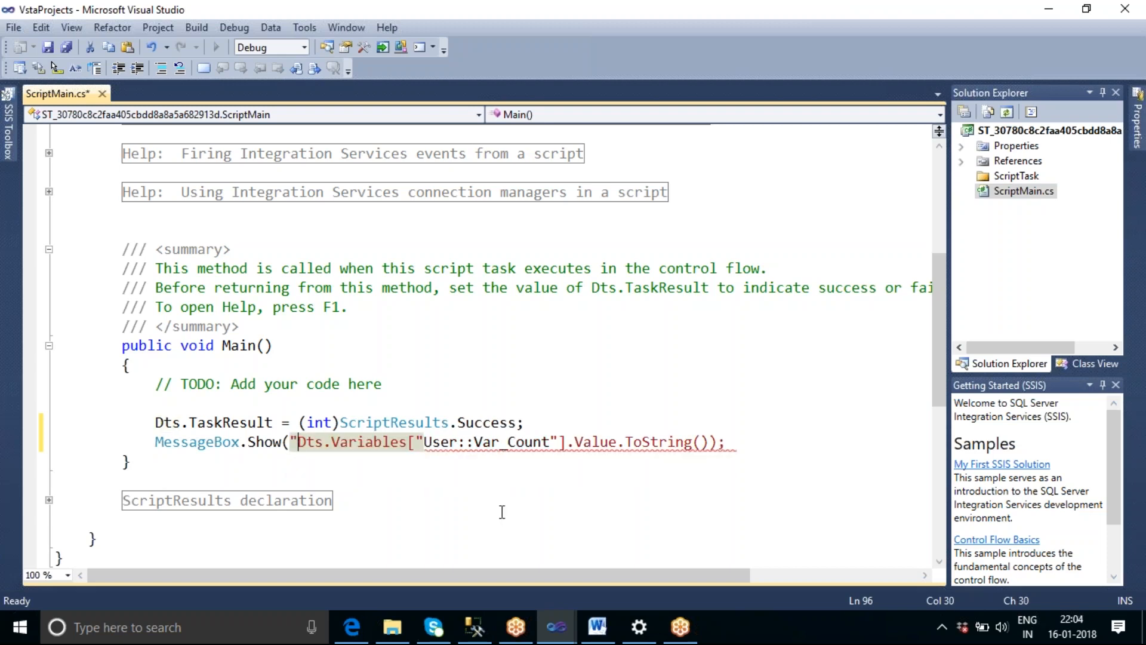
text(Row C)
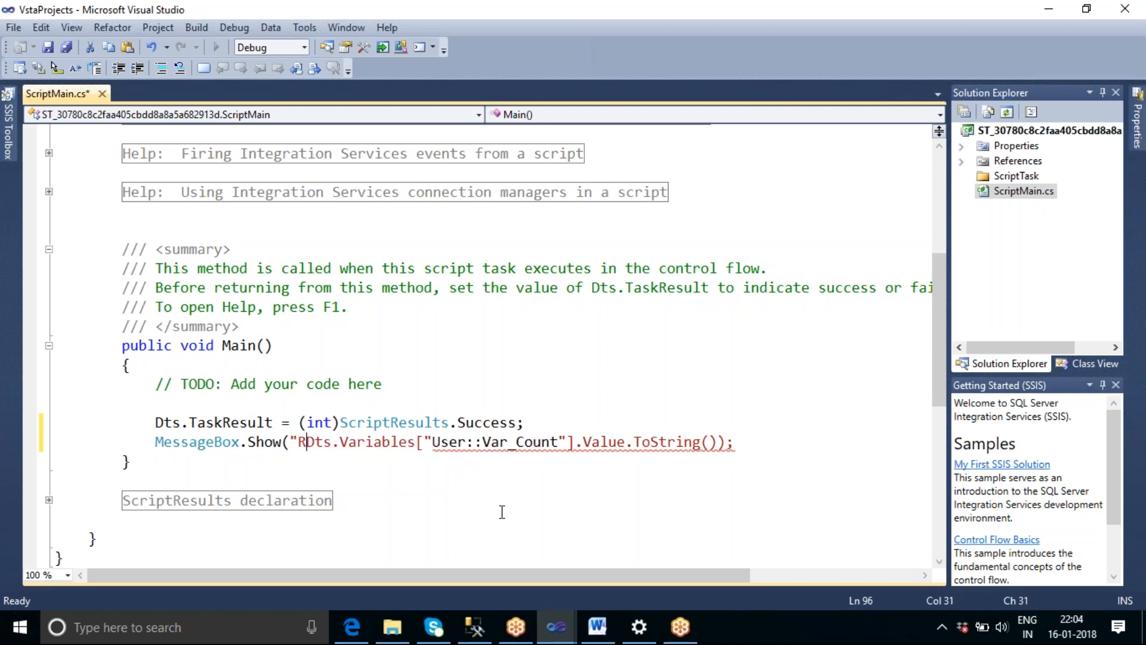
text(ount)
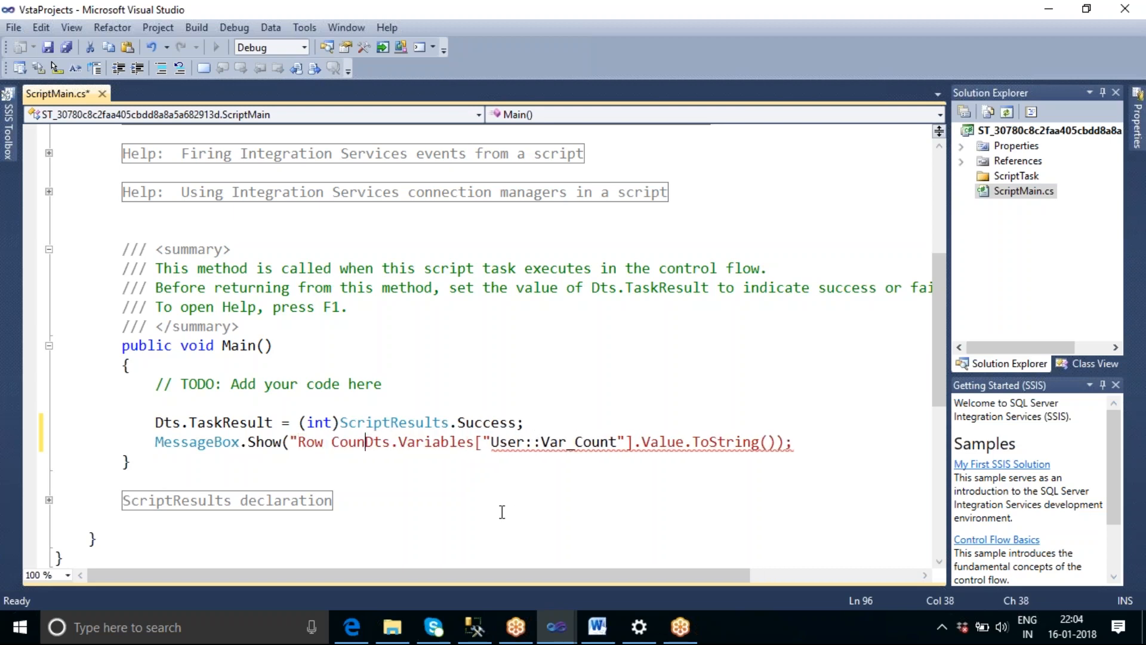
text(:)
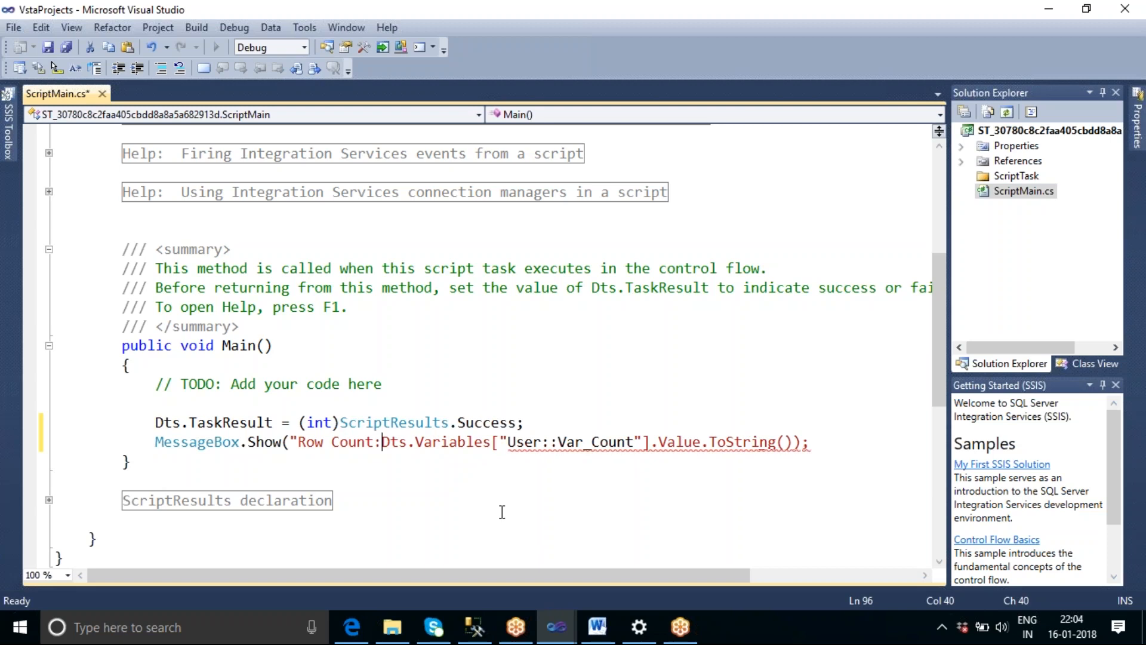
text(")
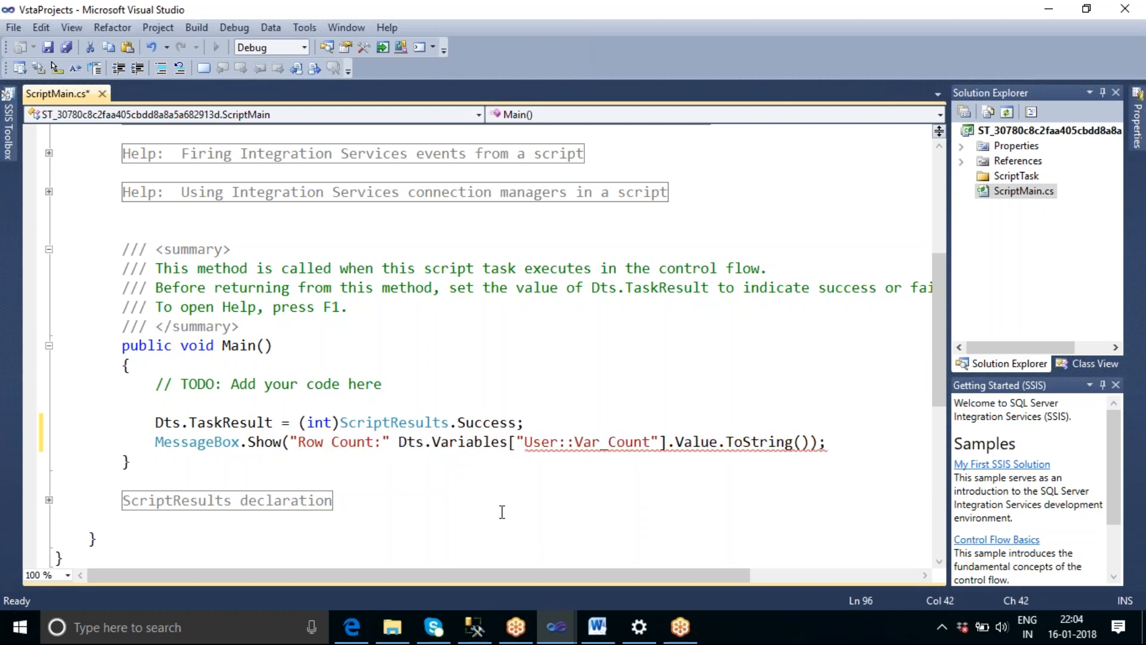
text( +)
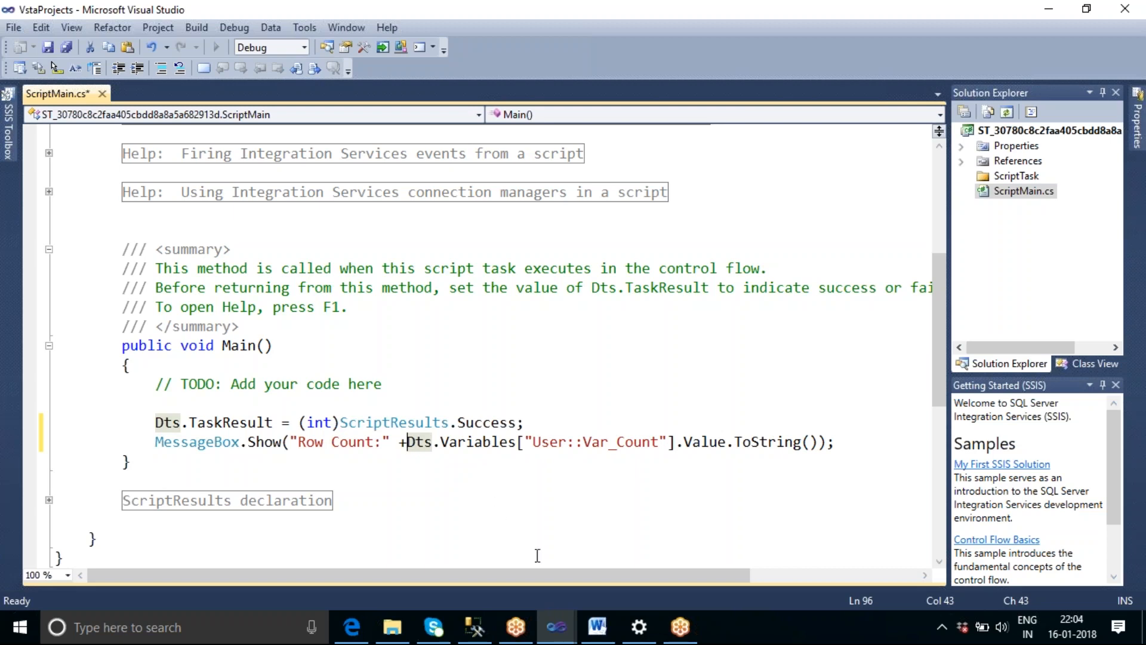
click(485, 501)
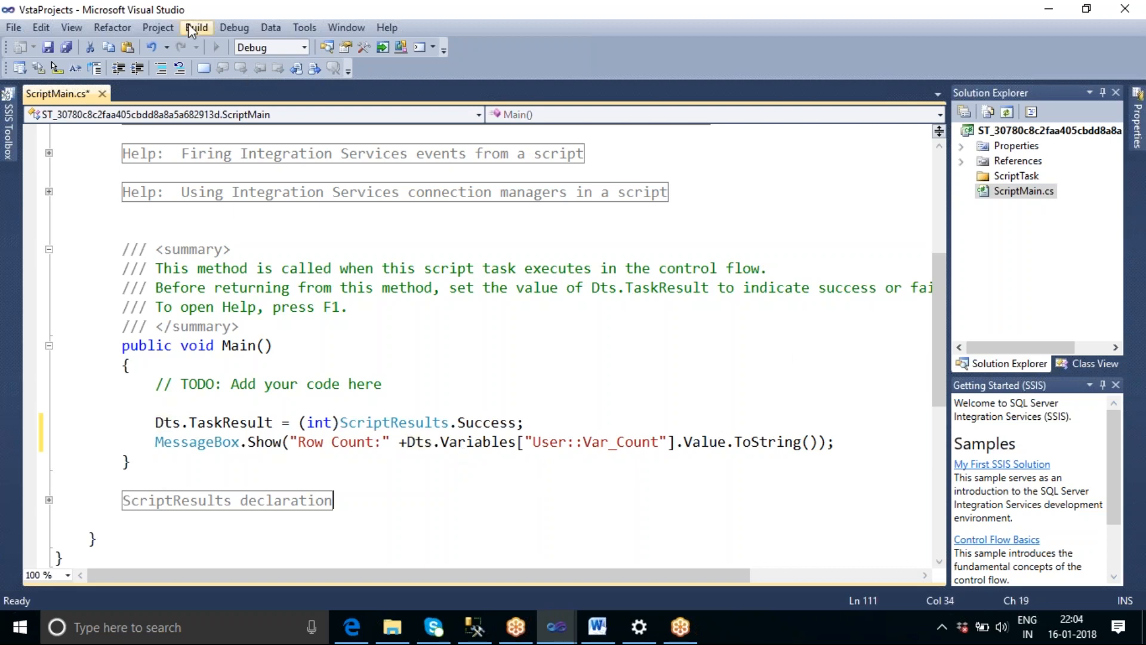
Save ScriptMain.cs and build the script project.
click(340, 335)
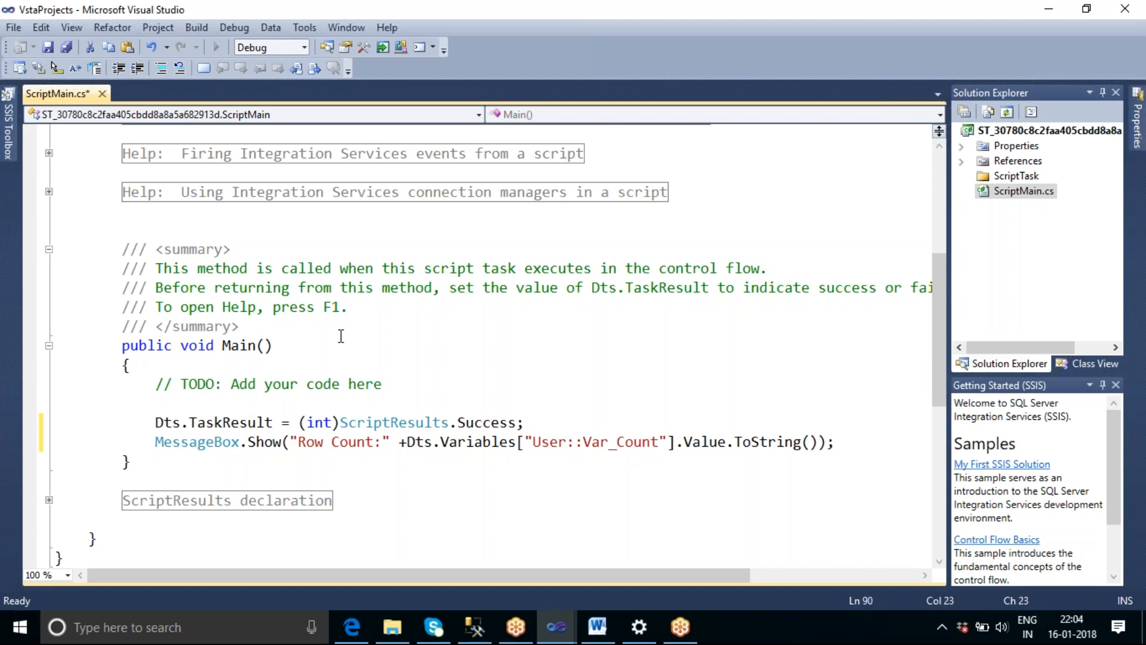
key(shift+Home)
key(ctrl+s)
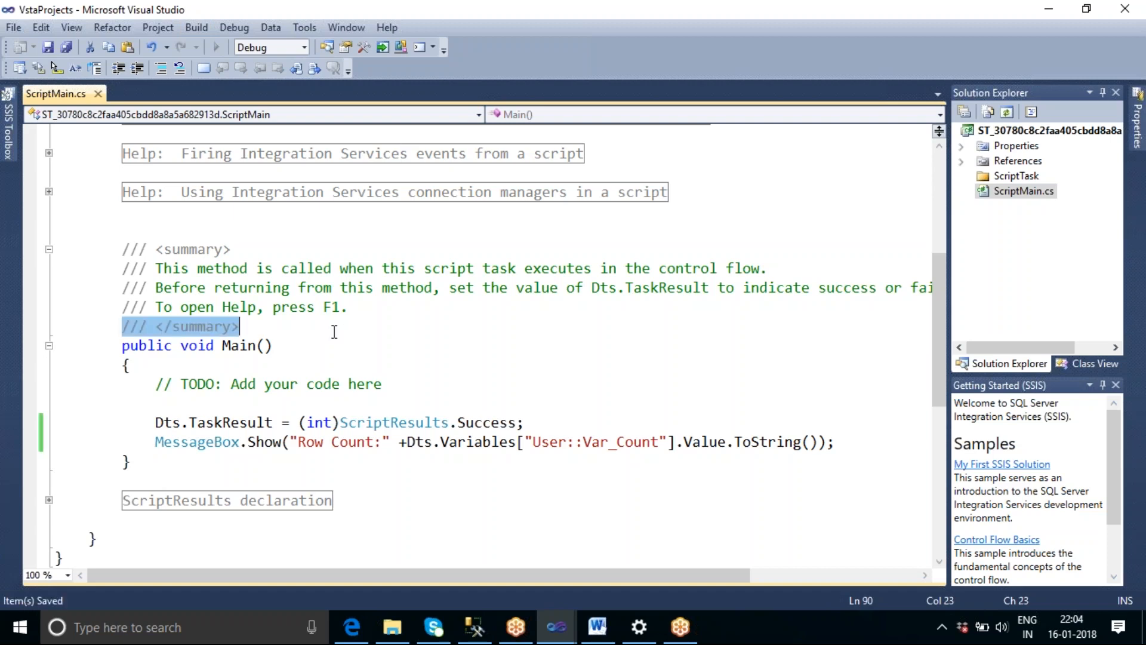
click(205, 28)
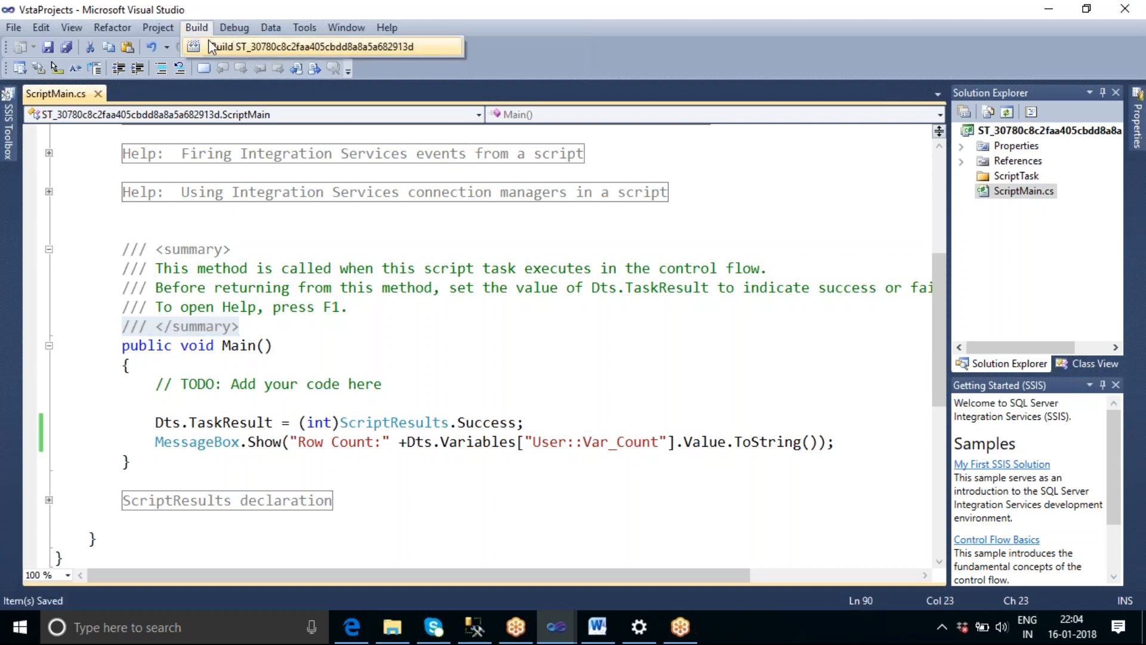
click(215, 45)
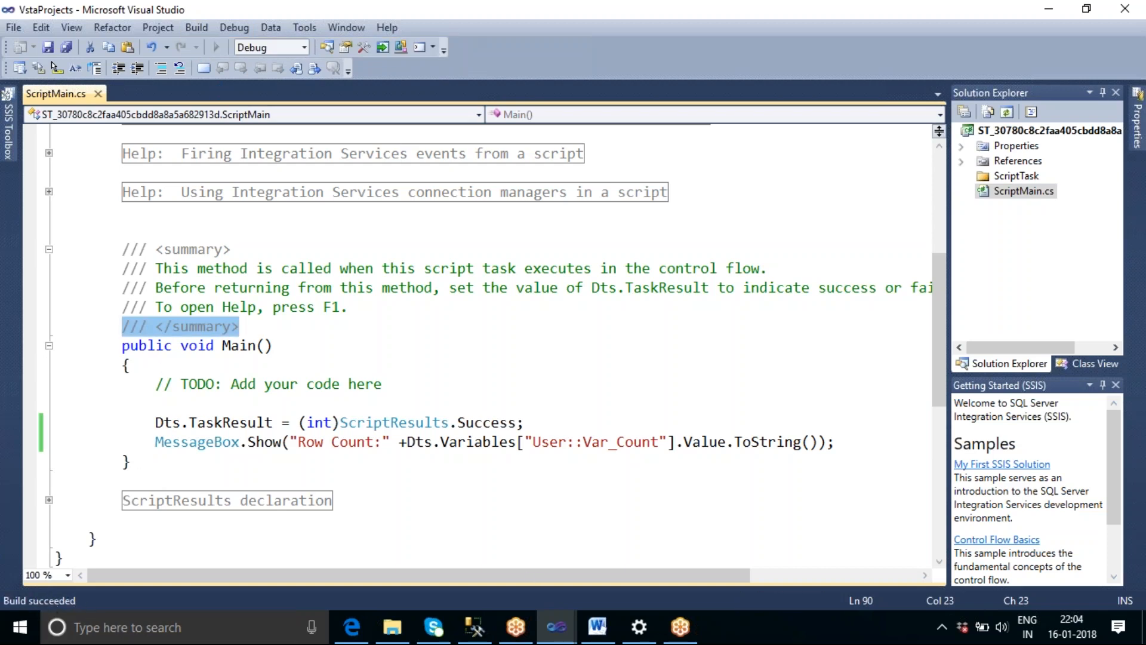
Close the script code window and accept the Script Task's settings.
click(1125, 9)
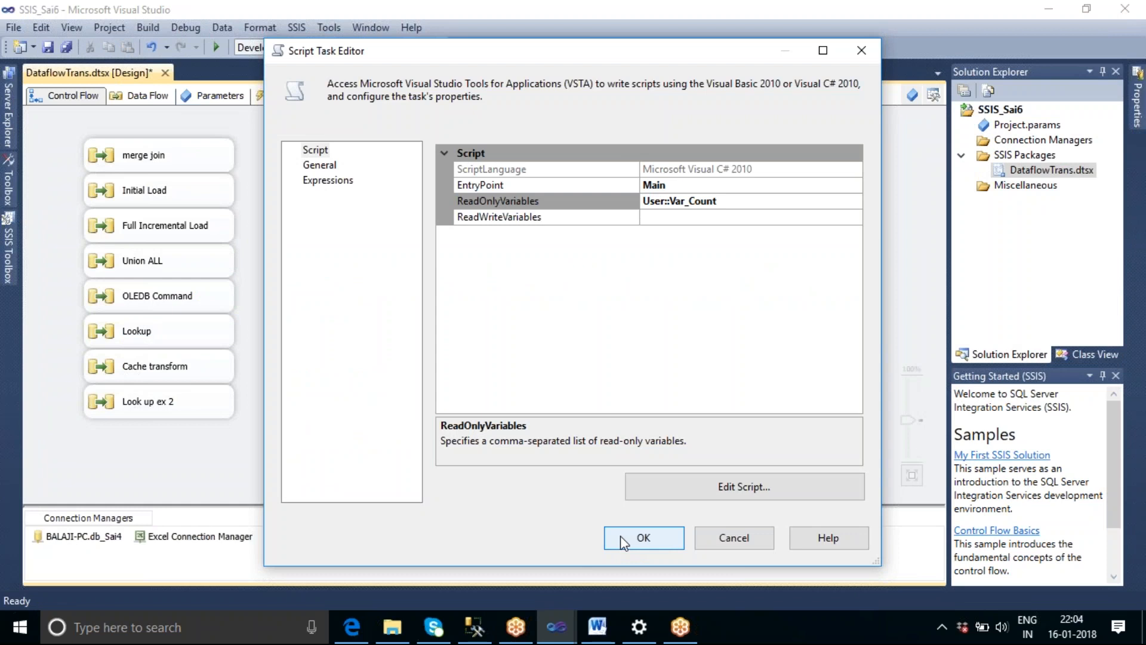
click(621, 535)
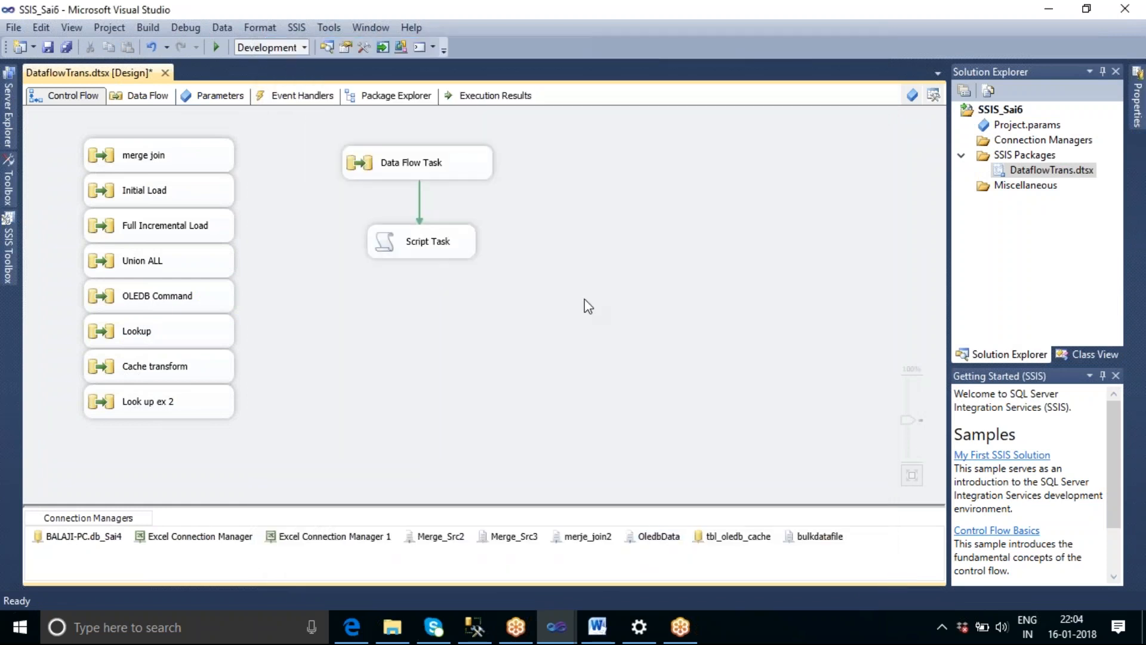
Review the components inside the Data Flow Task and return to the control flow.
double_click(439, 170)
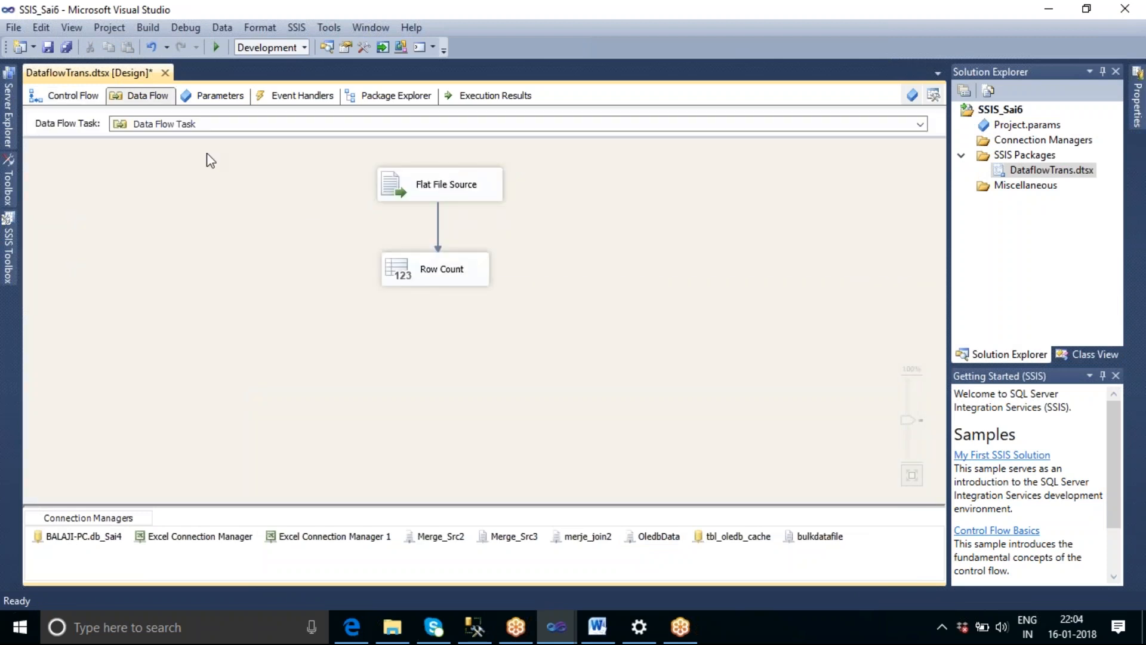
click(73, 97)
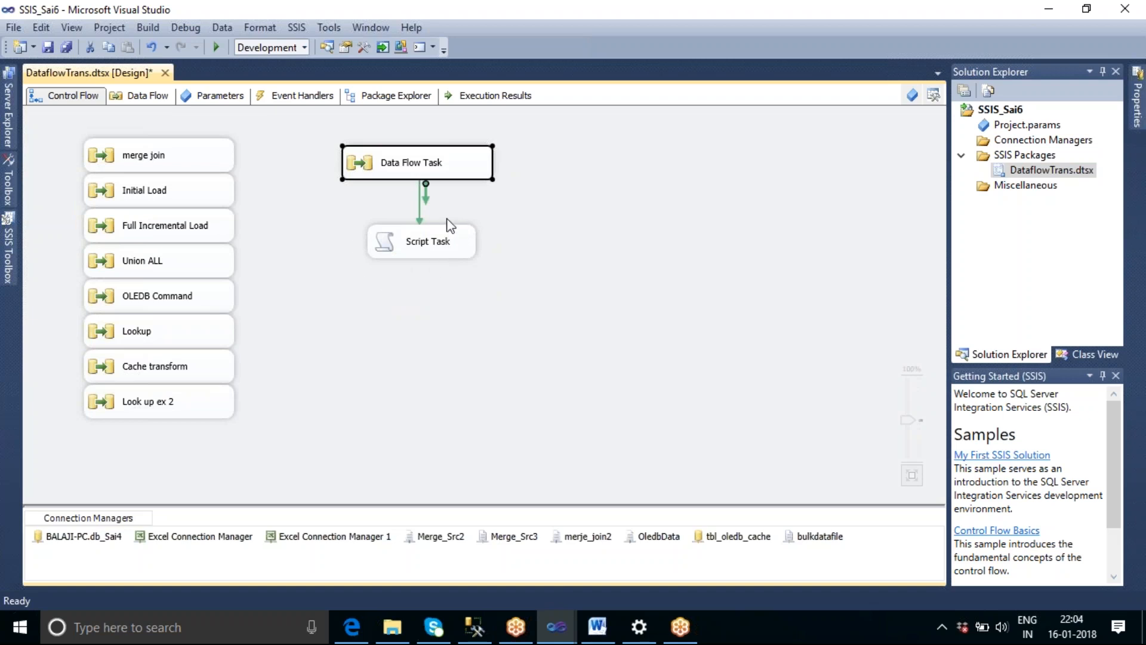
click(545, 267)
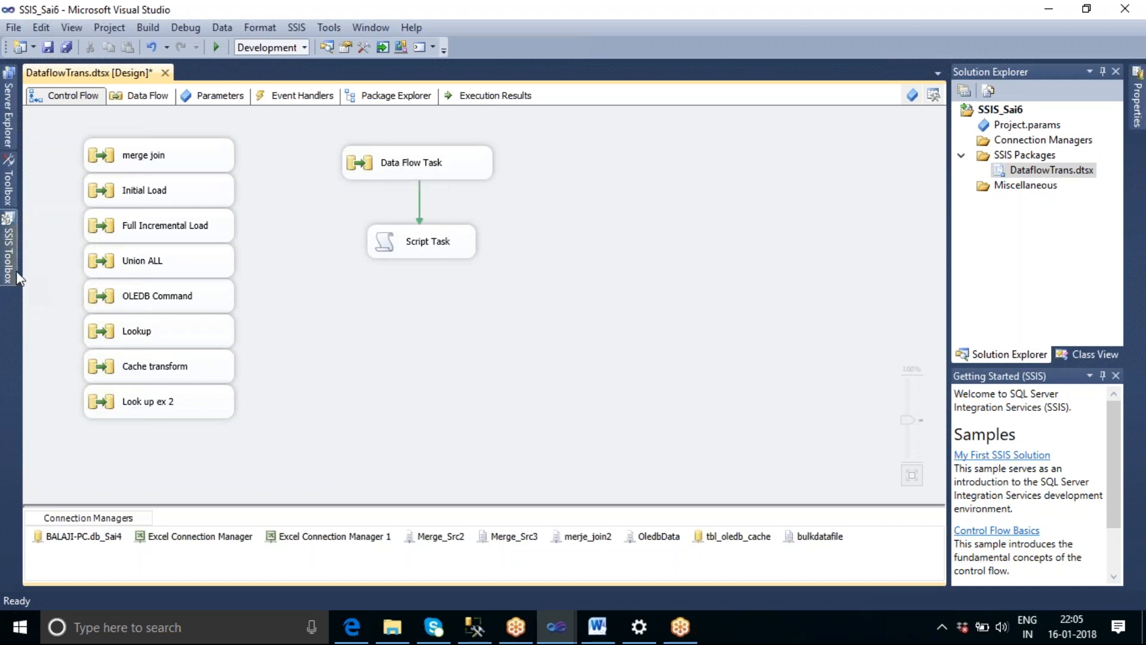
drag(413, 210, 418, 235)
click(458, 173)
right_click(457, 169)
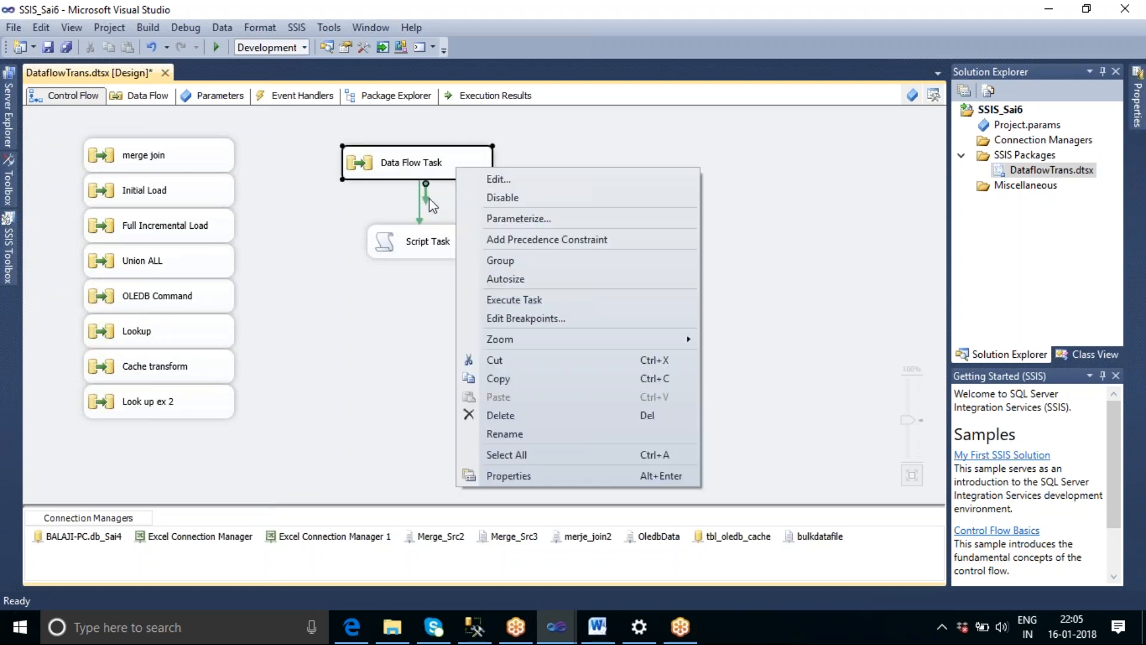
click(424, 317)
right_click(474, 153)
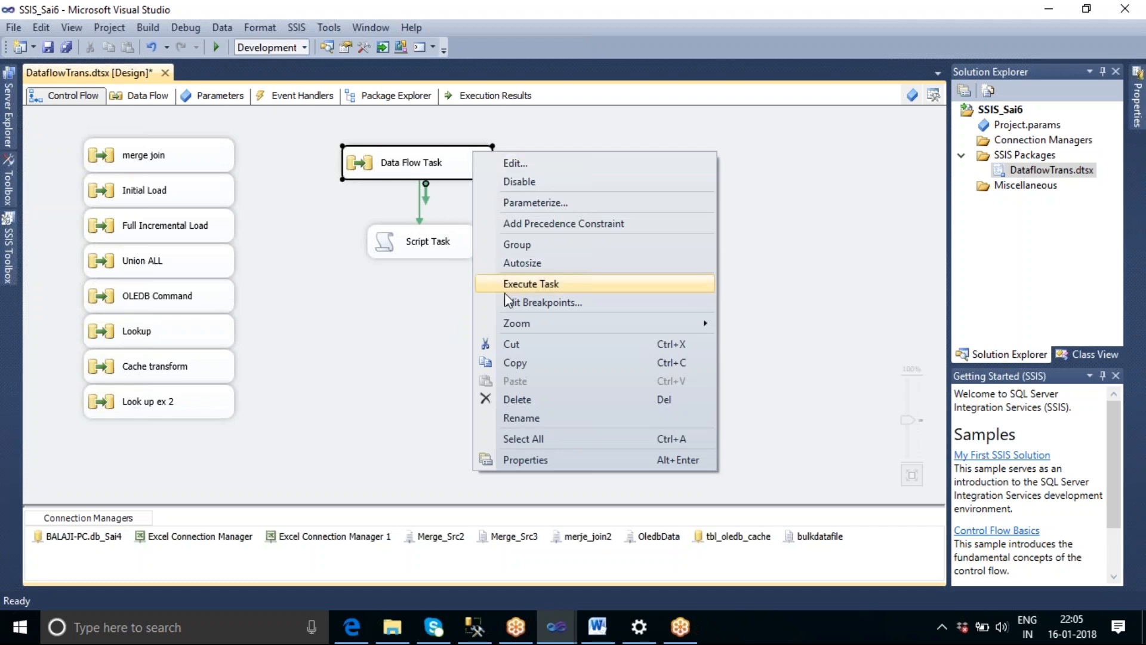
click(413, 313)
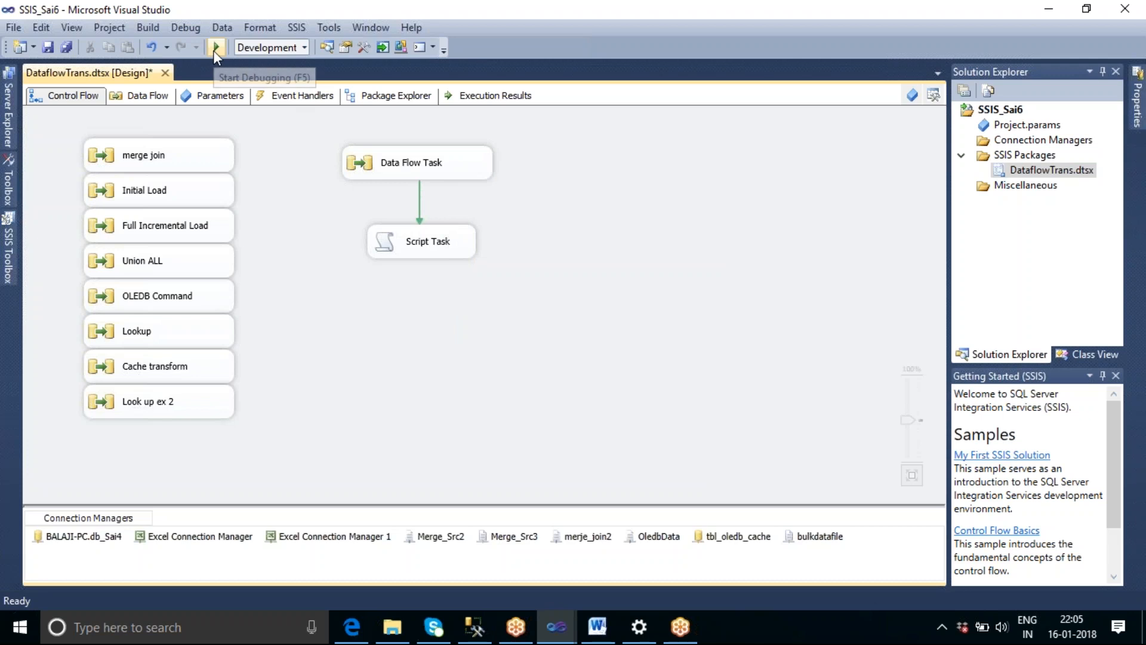
Execute only the Data Flow Task and stop debugging.
right_click(457, 164)
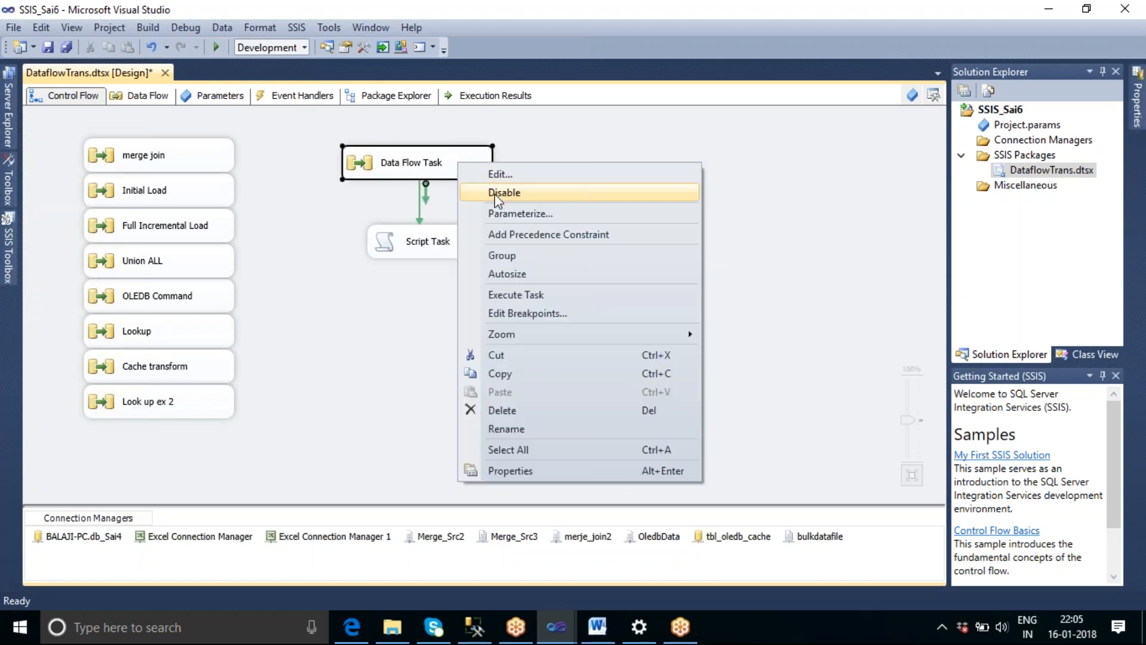
click(525, 294)
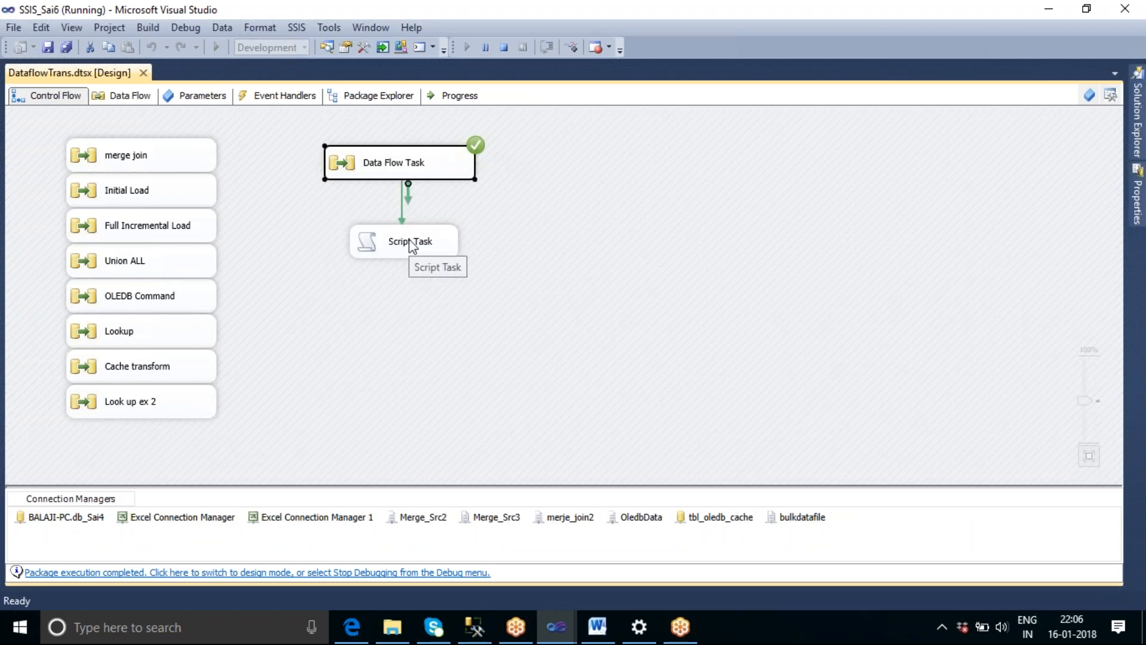
click(505, 47)
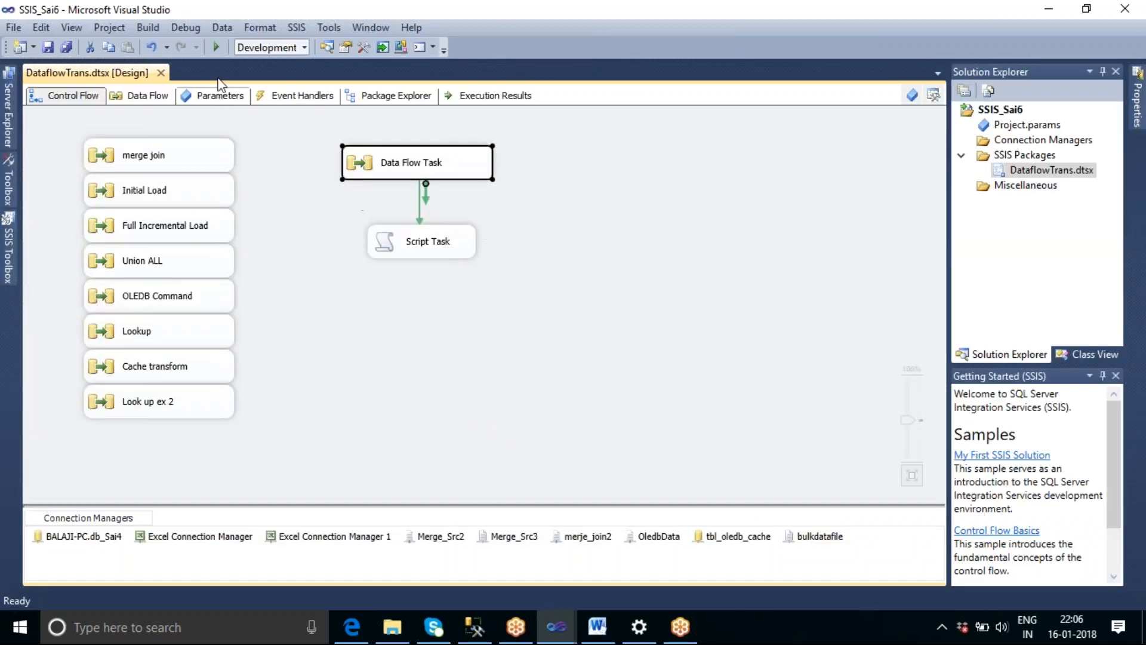
Run the whole package, dismissing the data viewer and the message box, and stop debugging.
click(216, 51)
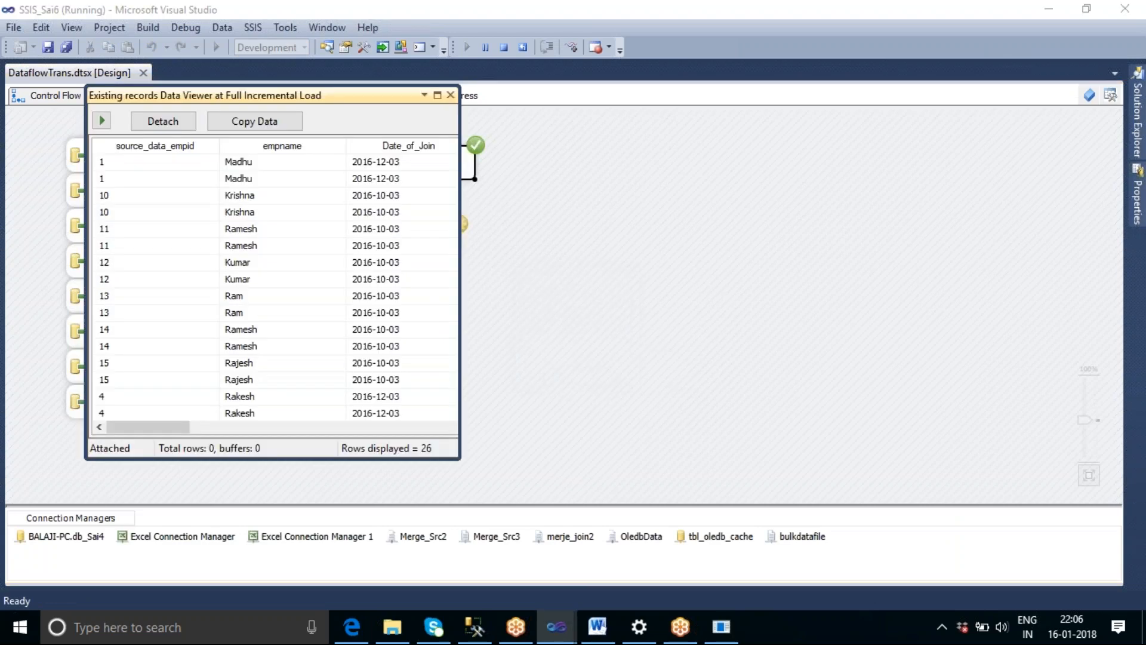
click(451, 95)
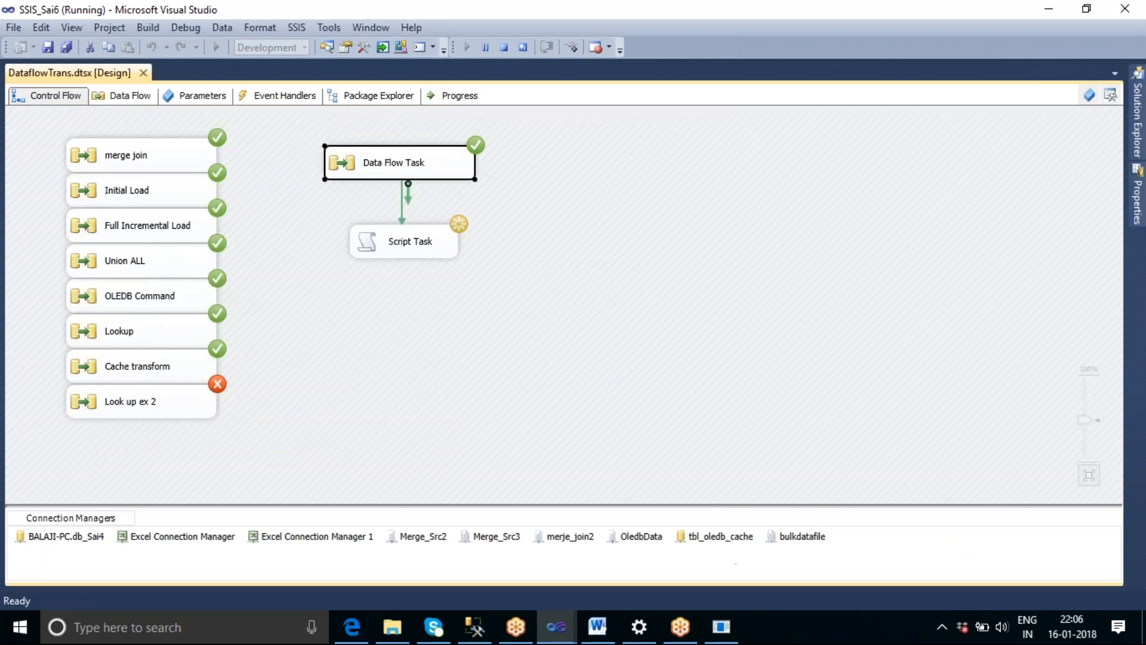
click(605, 363)
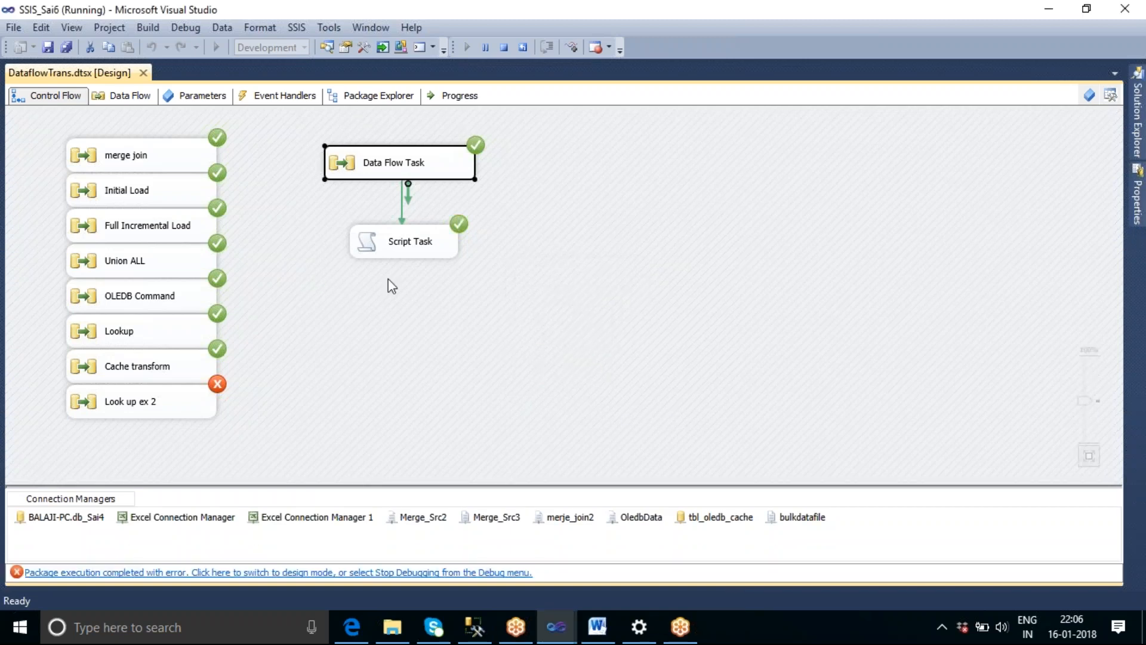
click(504, 47)
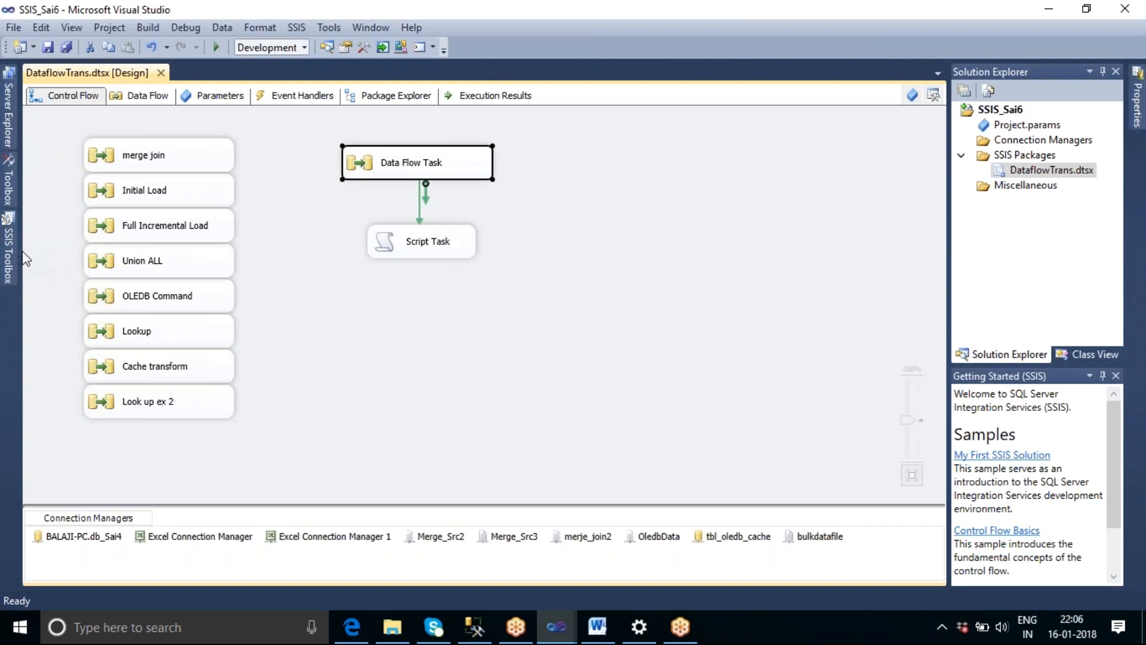
Add a Sequence Container to the control flow and move the connected Data Flow Task and Script Task into it.
click(9, 258)
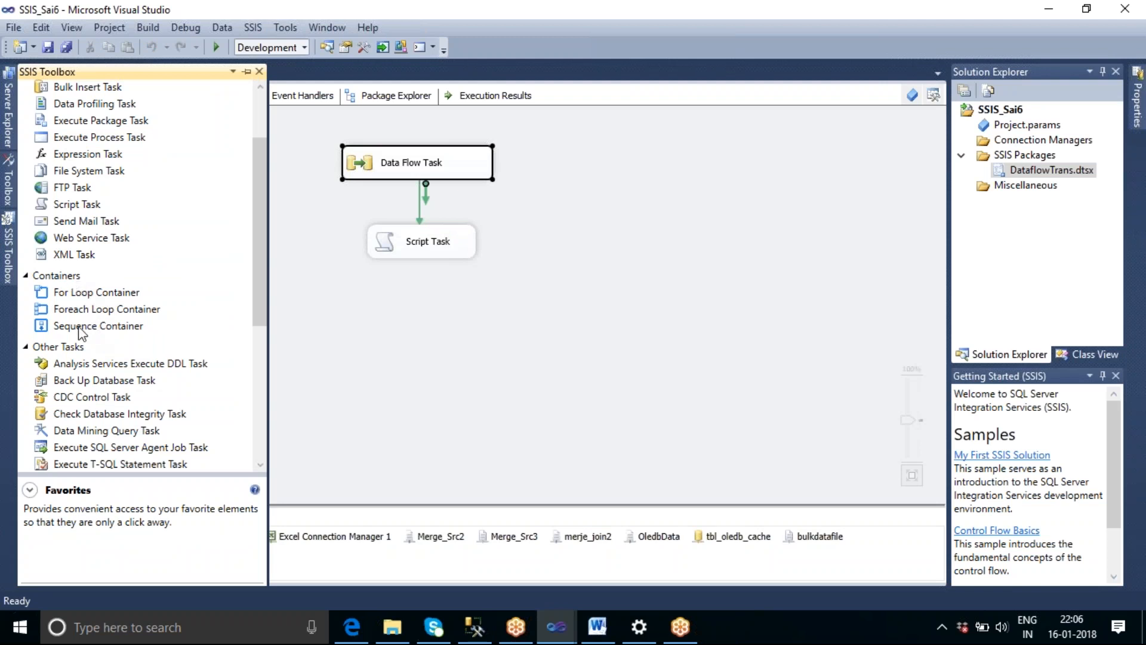
drag(111, 331, 594, 159)
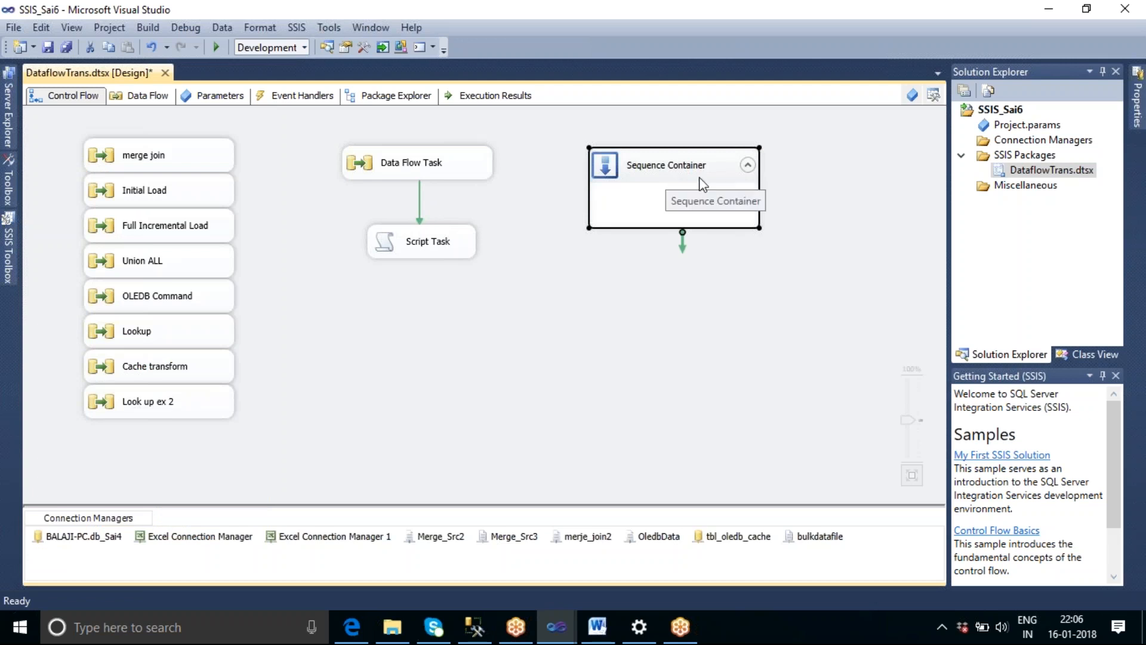
click(428, 174)
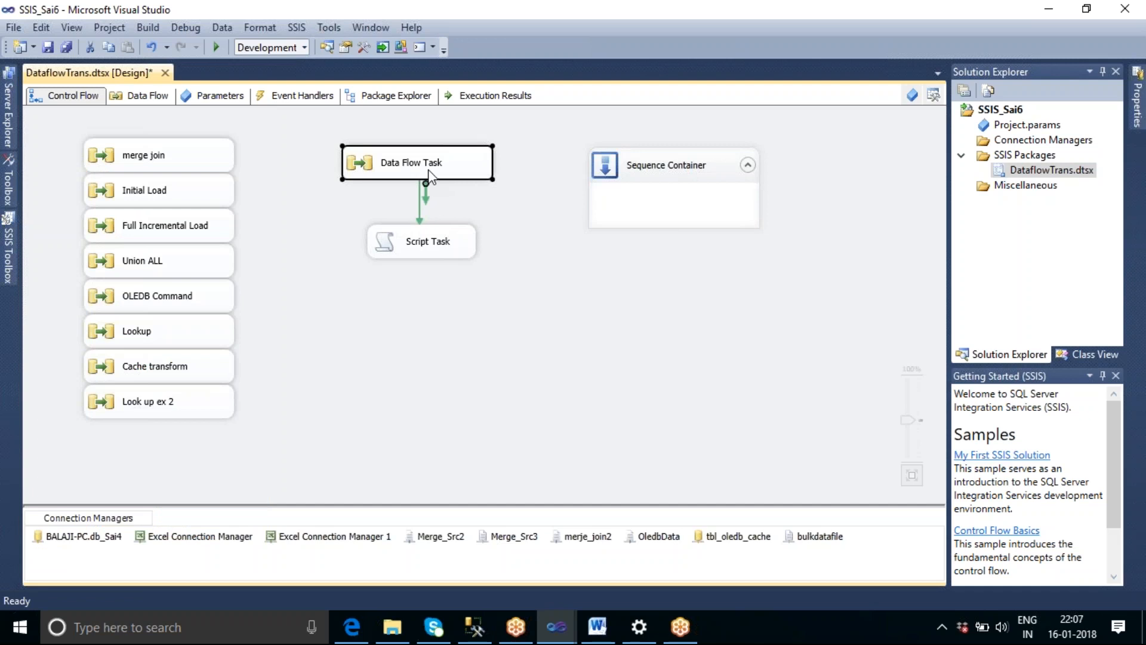
ctrl+click(465, 245)
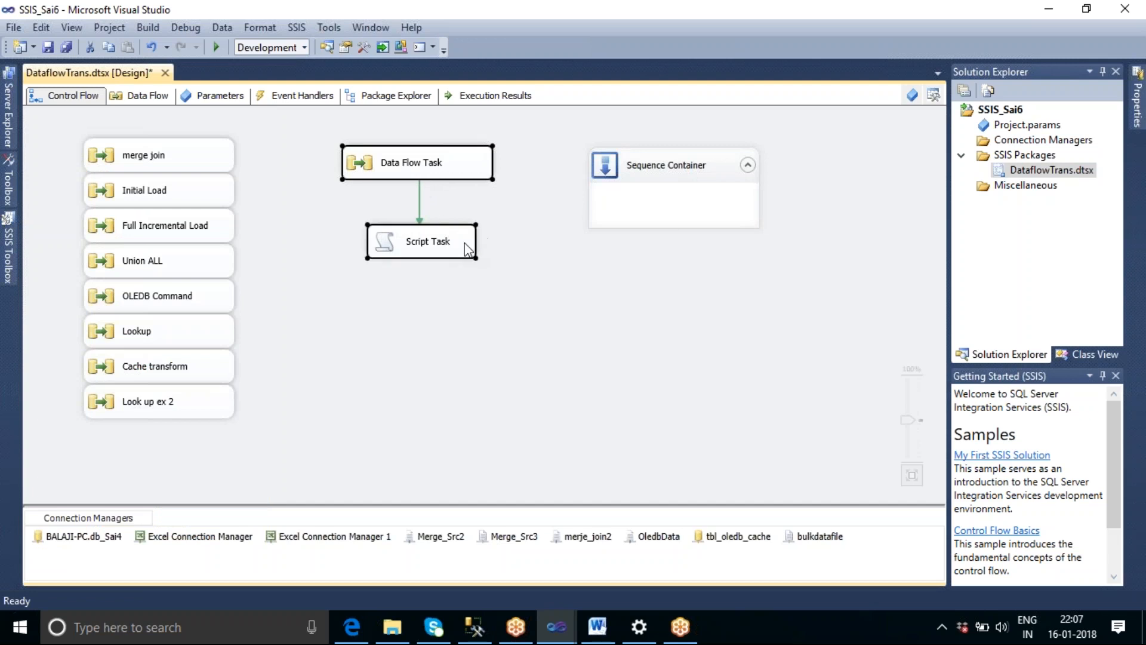
right_click(449, 170)
click(485, 300)
right_click(669, 200)
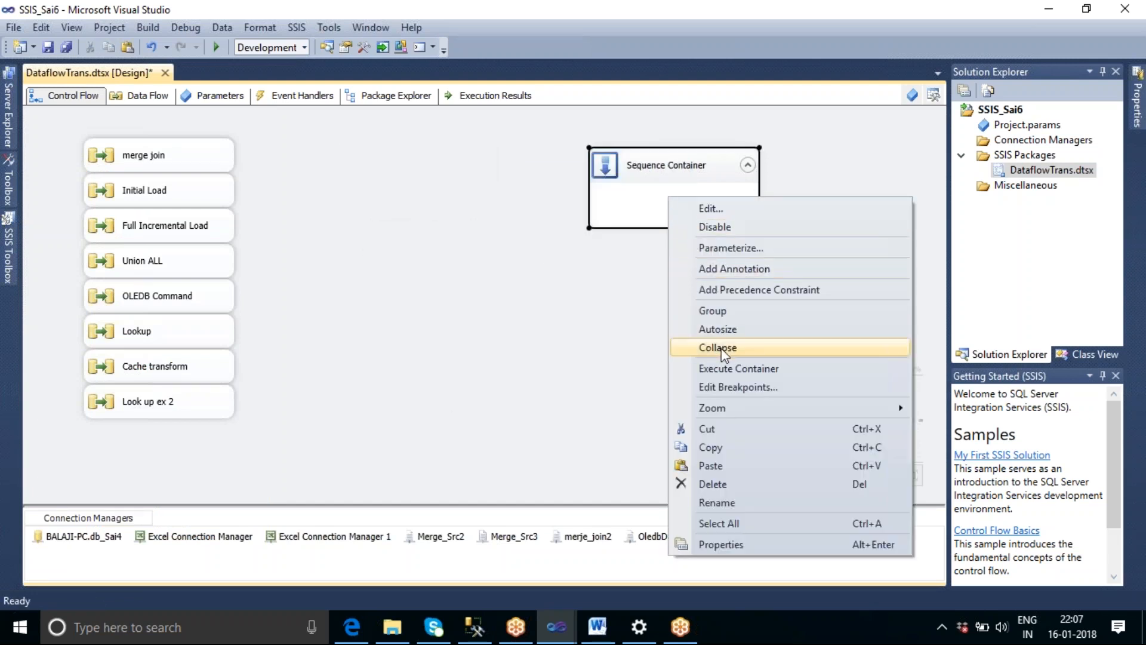
click(715, 468)
Move the Sequence Container closer to the stacked tasks and connect its Data Flow Task to the Script Task again.
drag(711, 172, 480, 145)
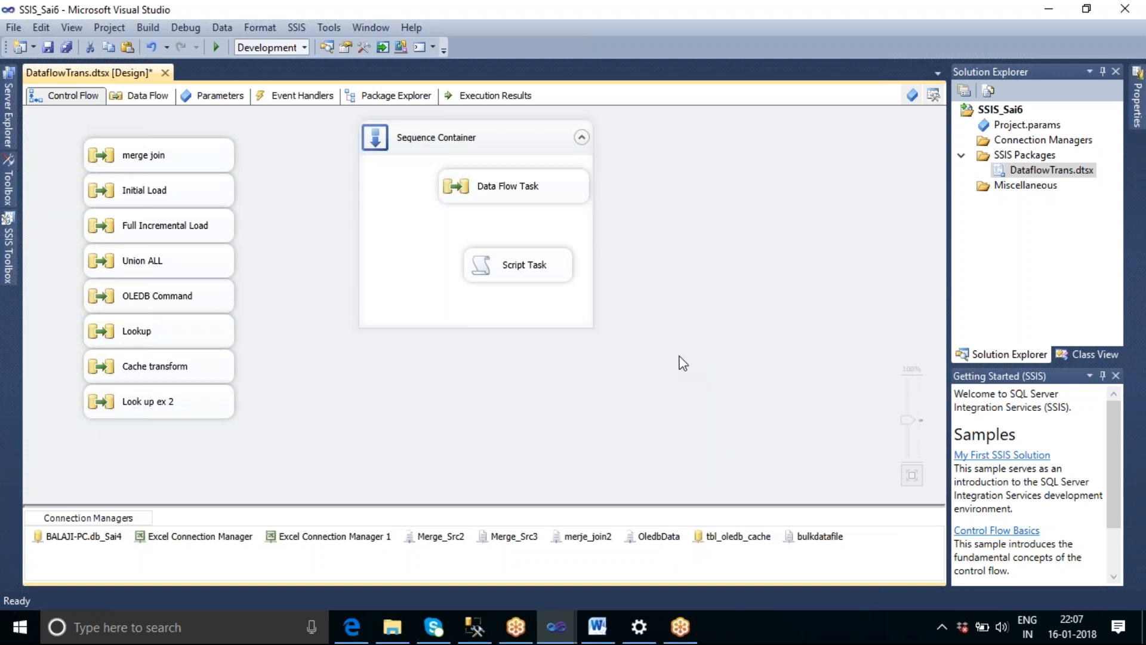
click(525, 189)
drag(515, 205, 523, 277)
click(661, 309)
Collapse the Sequence Container, shift it slightly lower on the canvas and expand it again.
click(582, 137)
drag(479, 140, 470, 182)
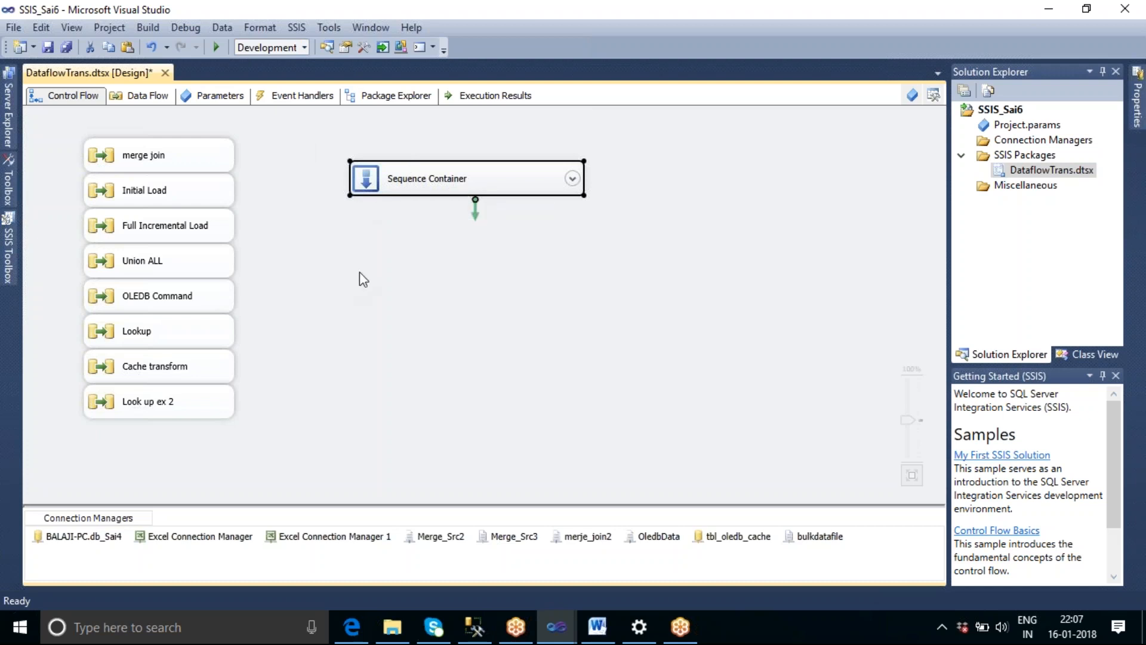
click(572, 178)
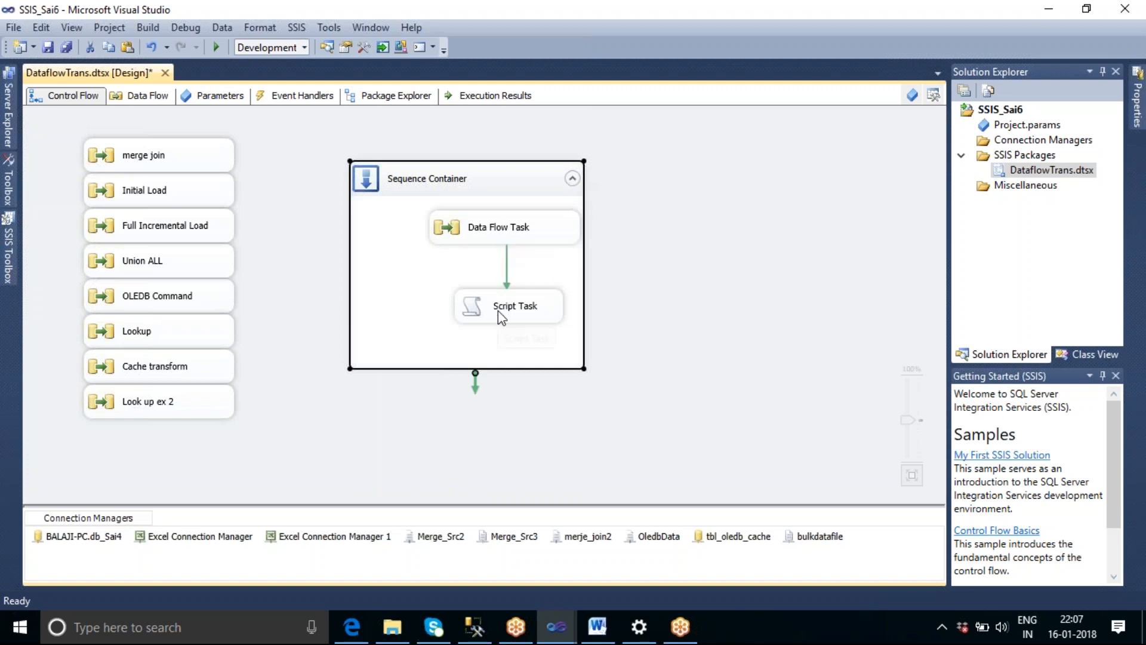
Execute only the Sequence Container and move the row count message box clear of the tasks.
right_click(503, 179)
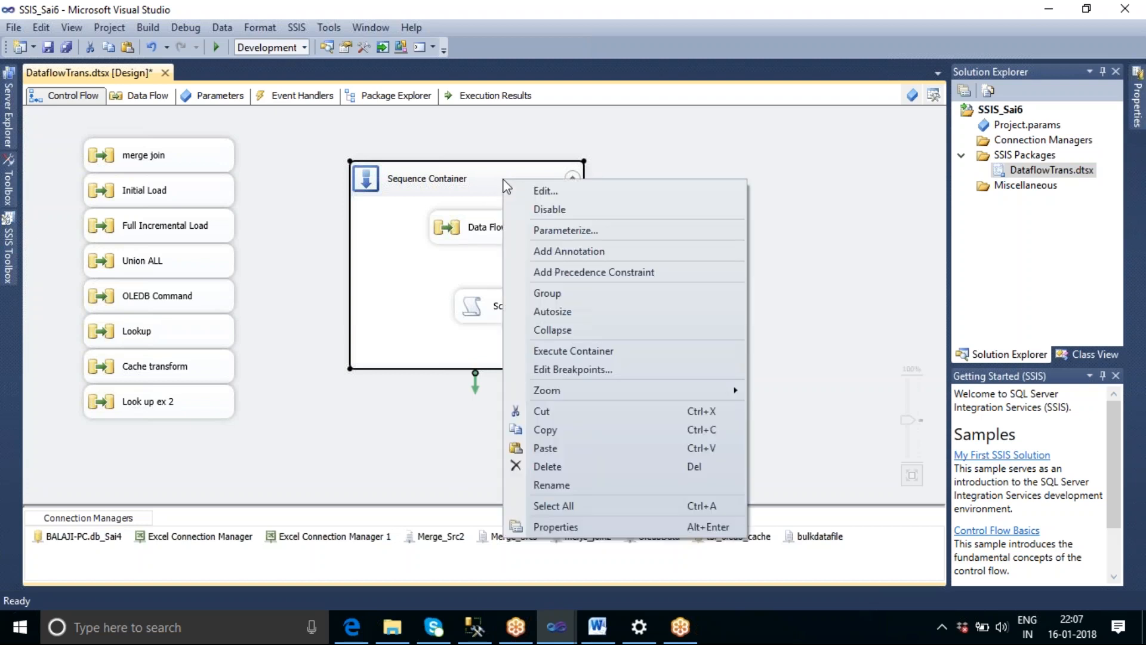
click(627, 353)
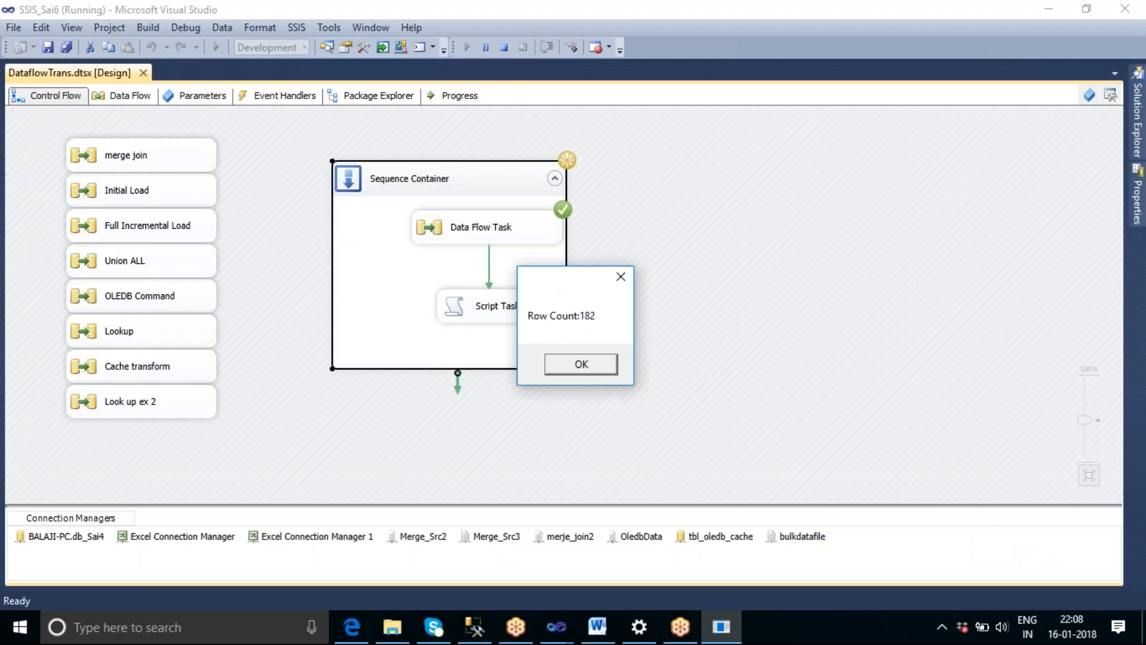
drag(567, 285, 672, 261)
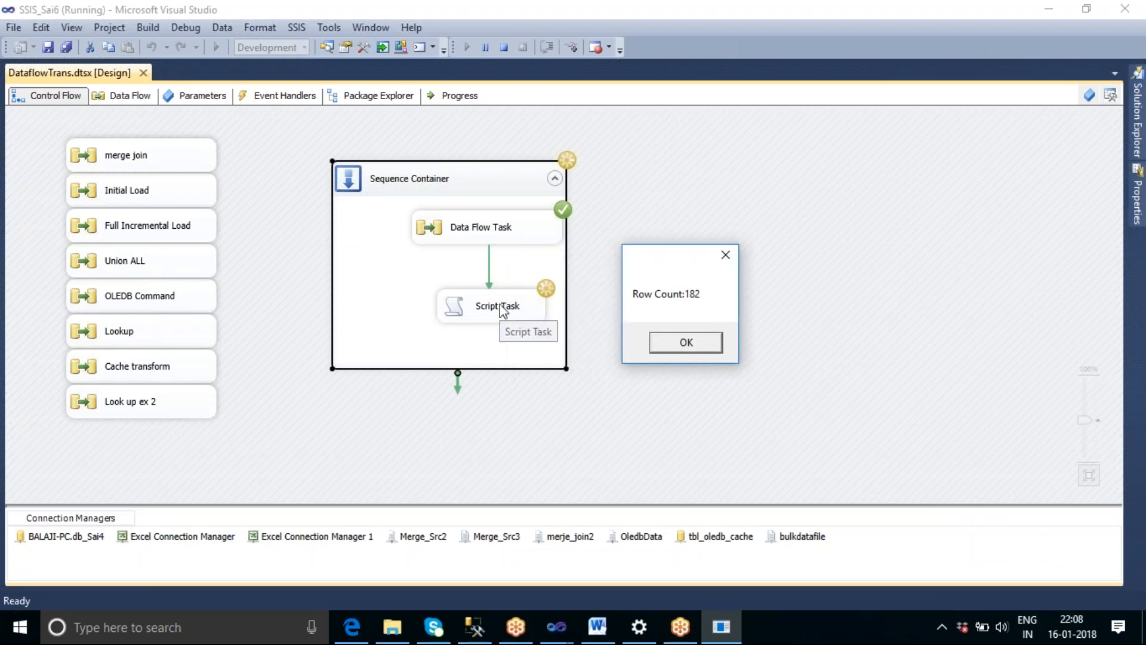
Check the rows passed to Row Count in the running Data Flow Task, and end the run after dismissing the message box.
double_click(514, 237)
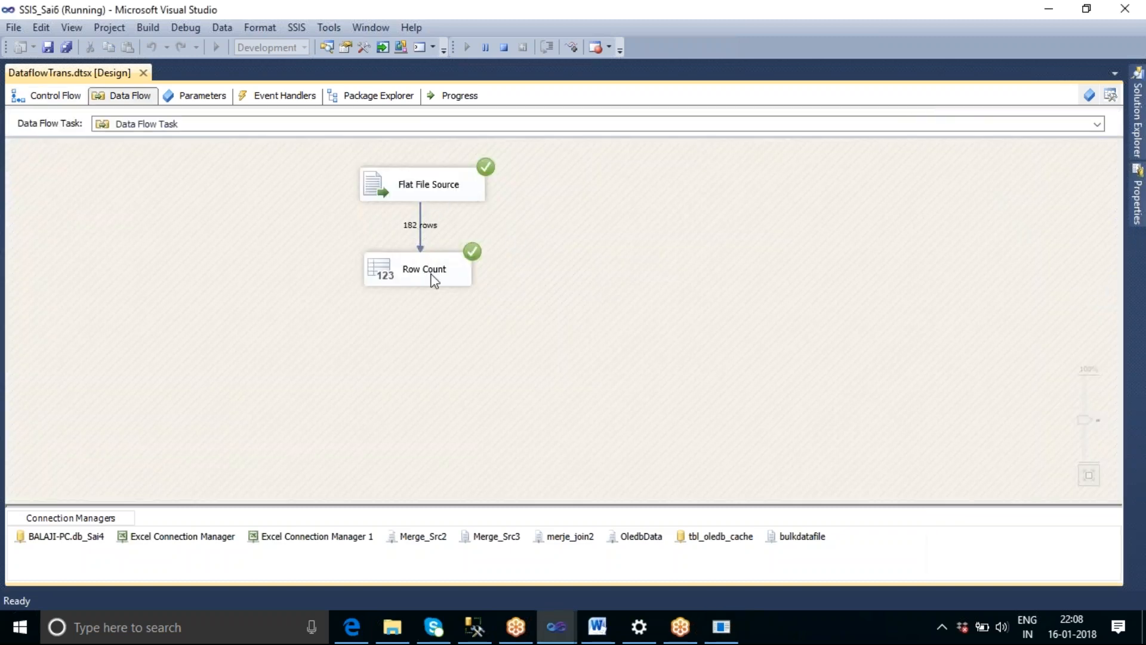
click(55, 99)
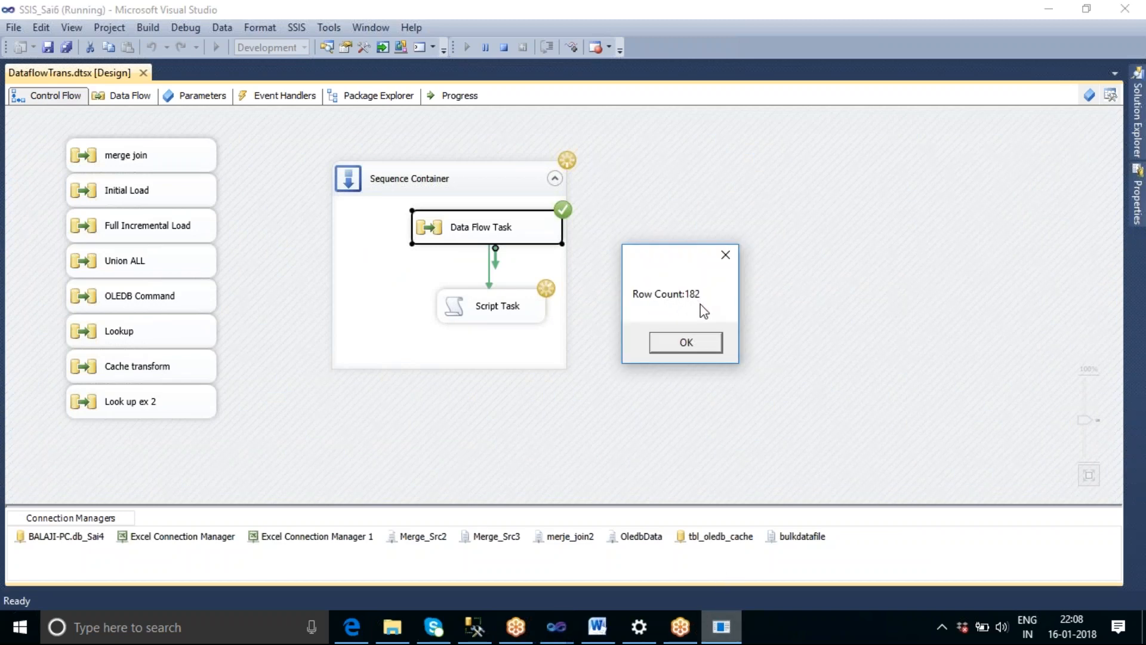
click(671, 342)
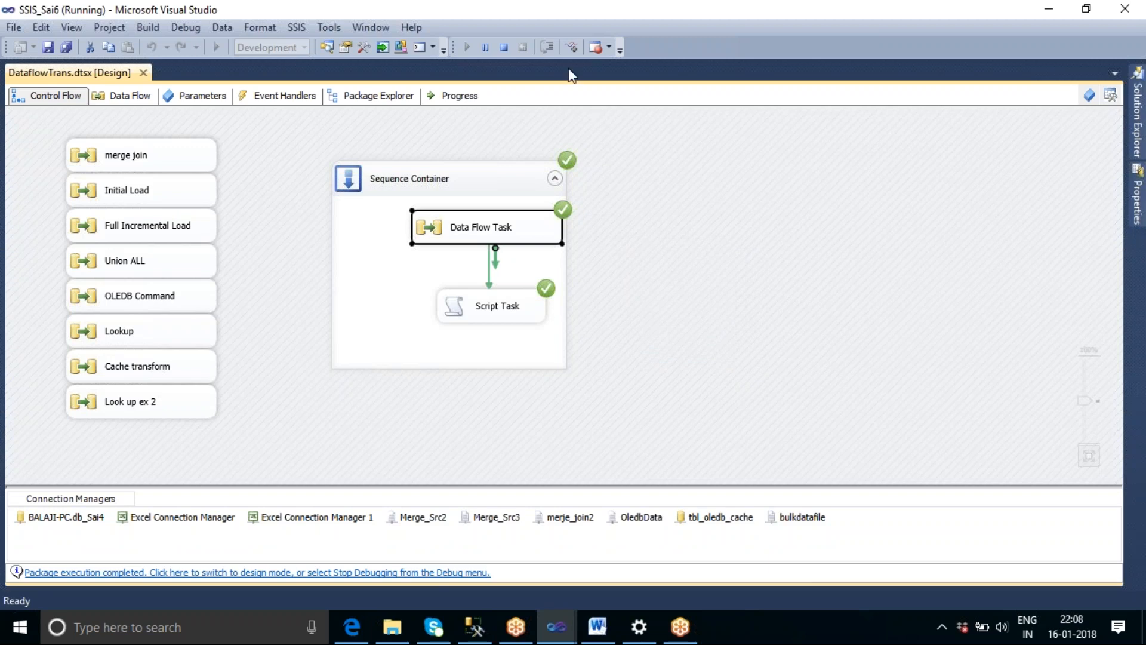
click(504, 47)
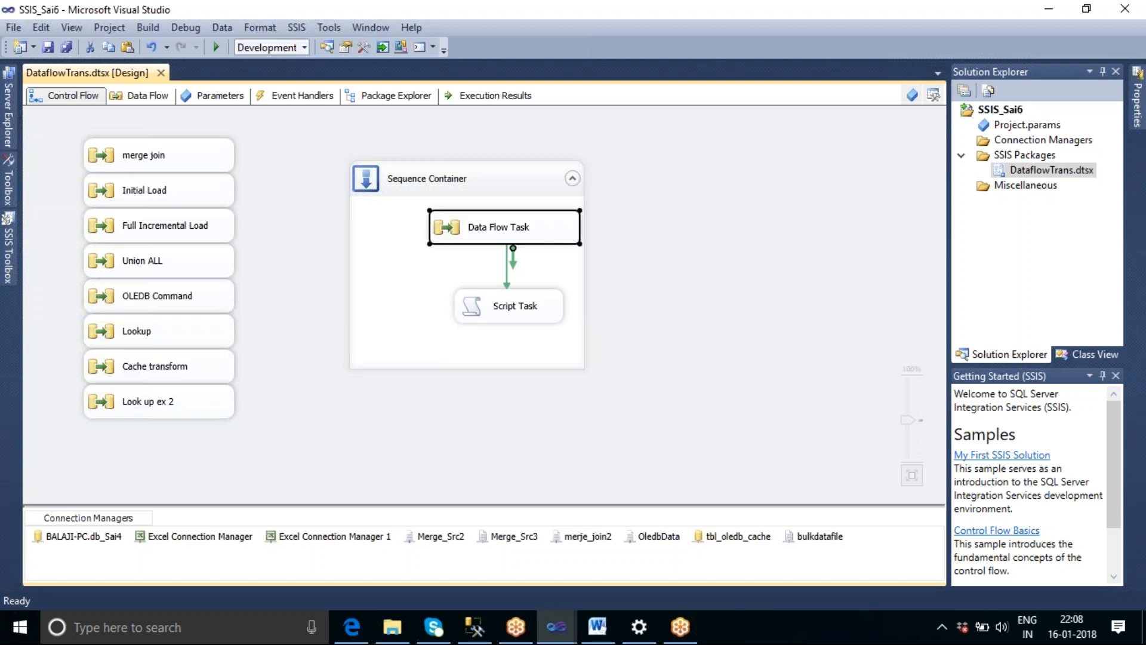
Collapse the Sequence Container that holds the Data Flow Task and Script Task.
click(657, 203)
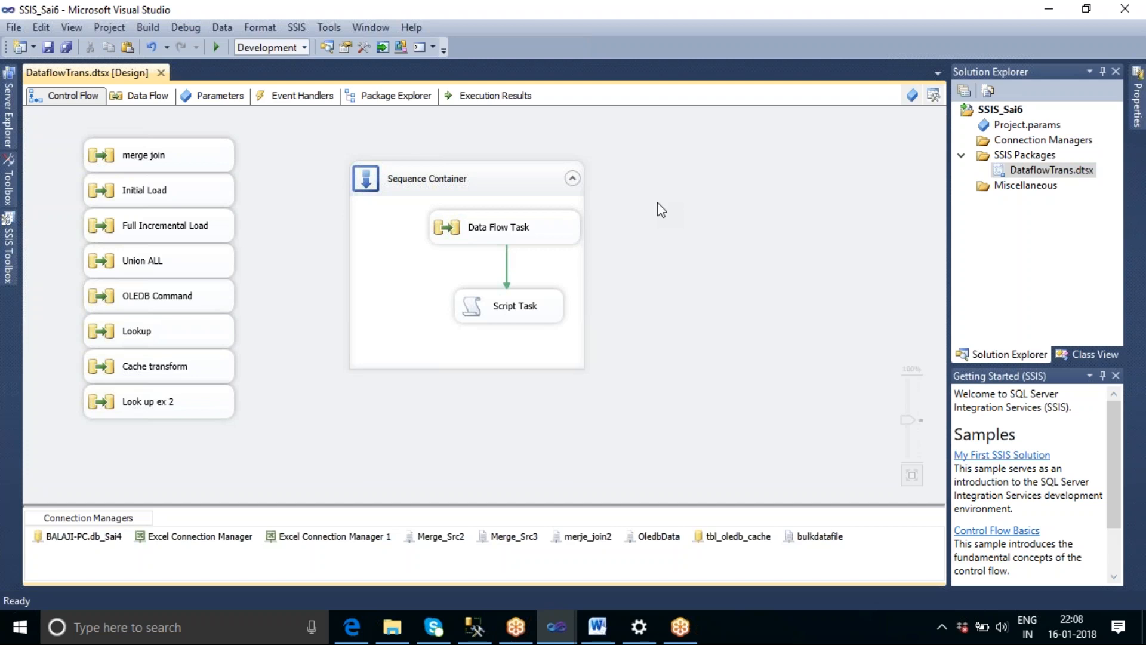
click(573, 181)
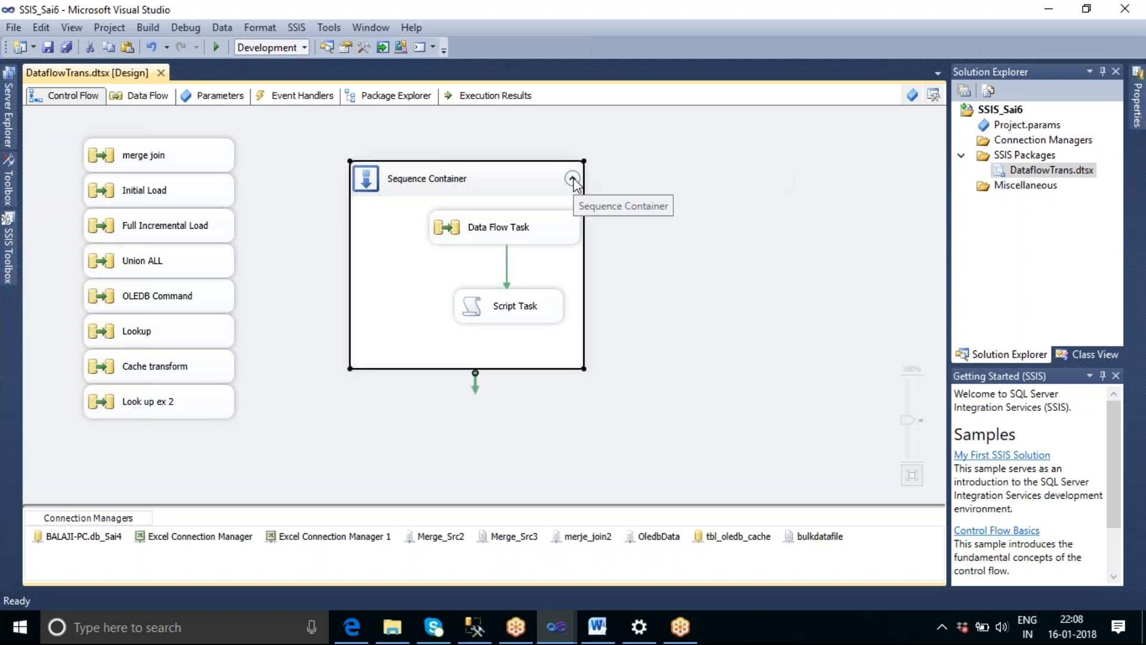
click(572, 179)
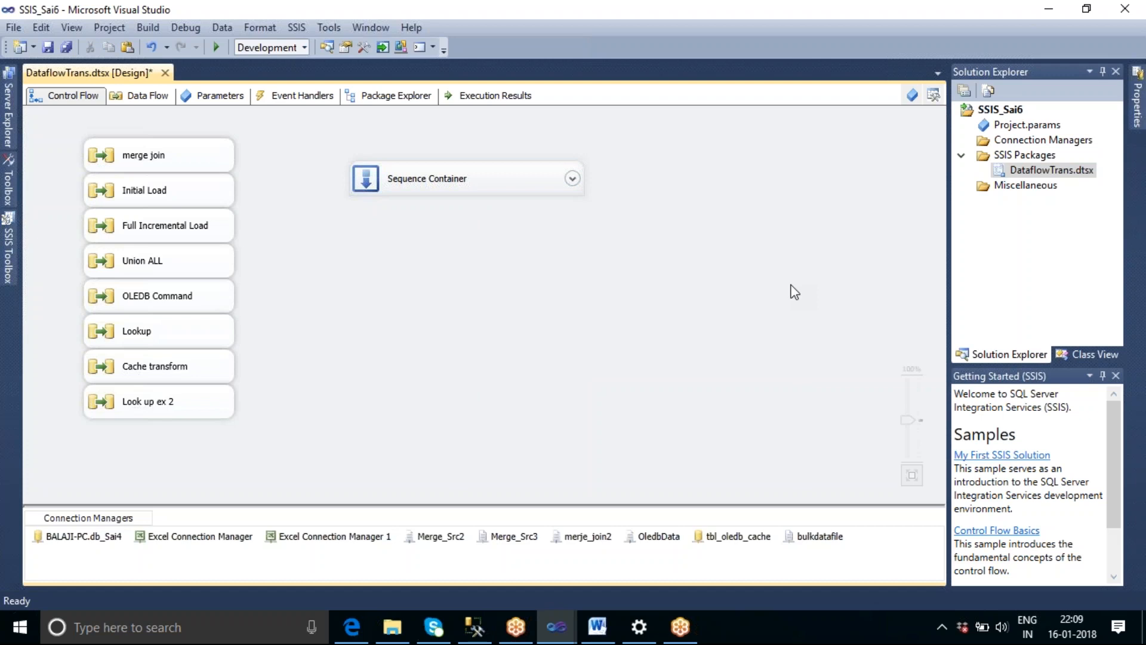
click(1135, 41)
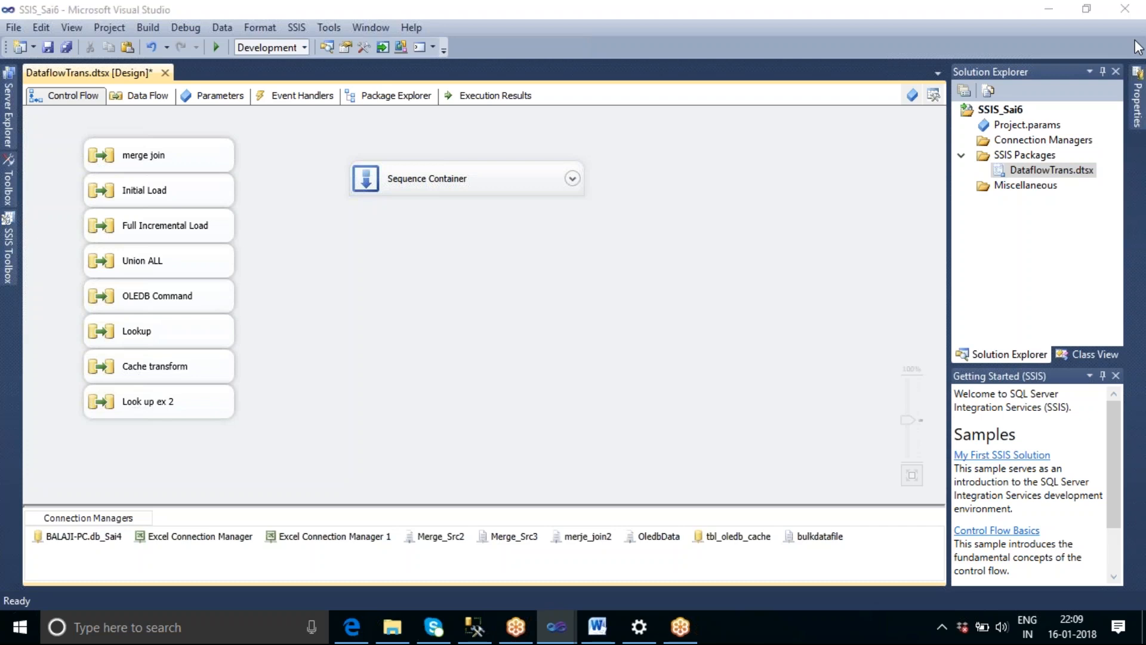